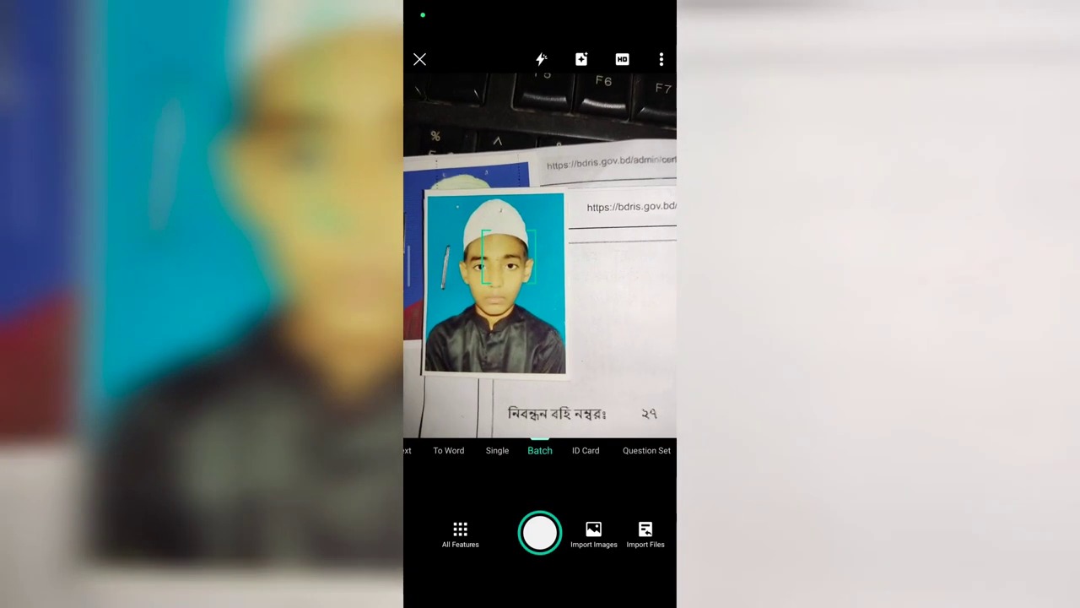
- Capture the two passport-size photos in Batch mode, one shot each
left_click(540, 533)
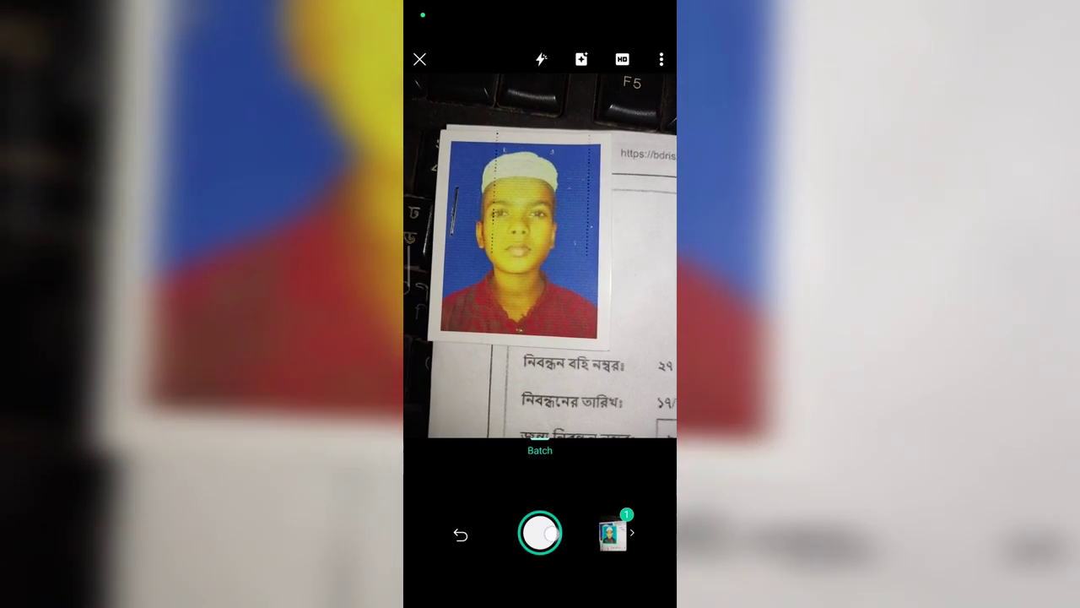
left_click(540, 532)
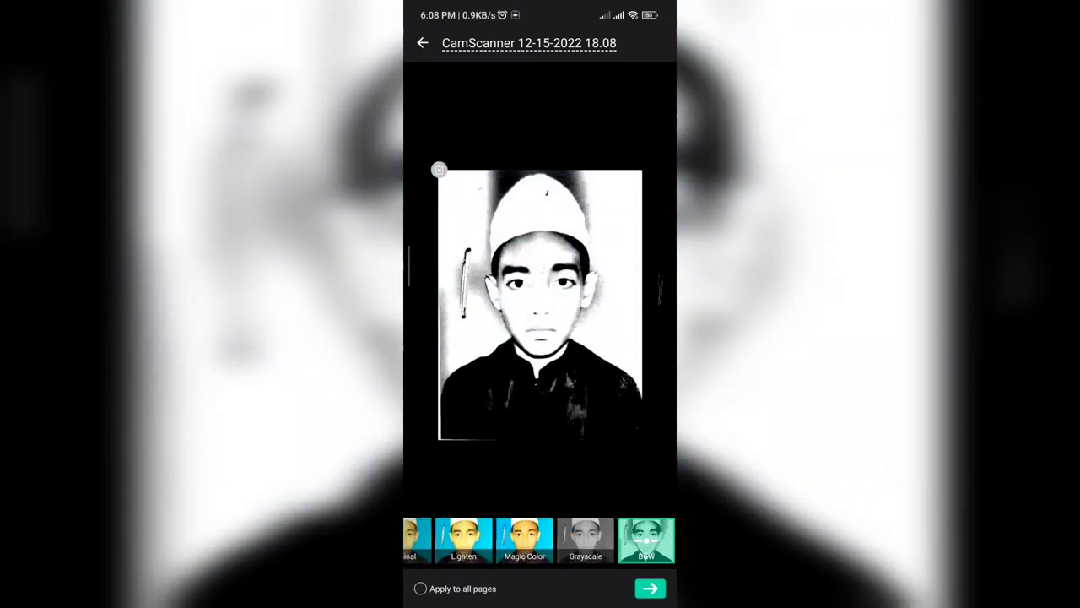
- Apply the Lighten filter to both scanned pages
left_click(547, 539)
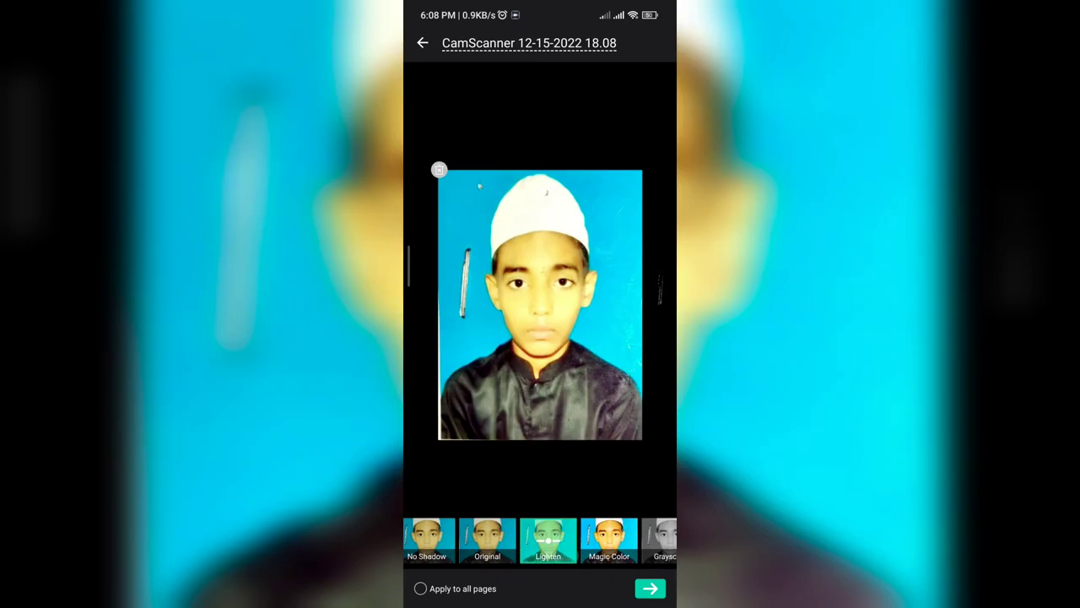
left_click(420, 588)
left_click(650, 589)
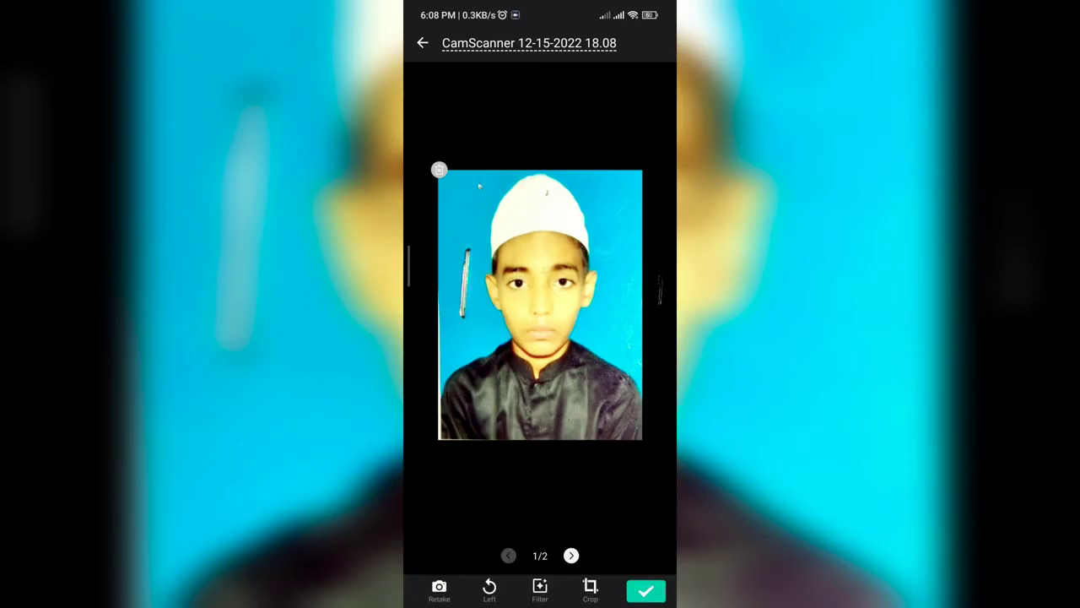
- Review both pages and save the two-page scan as a CamScanner document
left_click_drag(504, 416, 439, 415)
left_click_drag(472, 337, 607, 337)
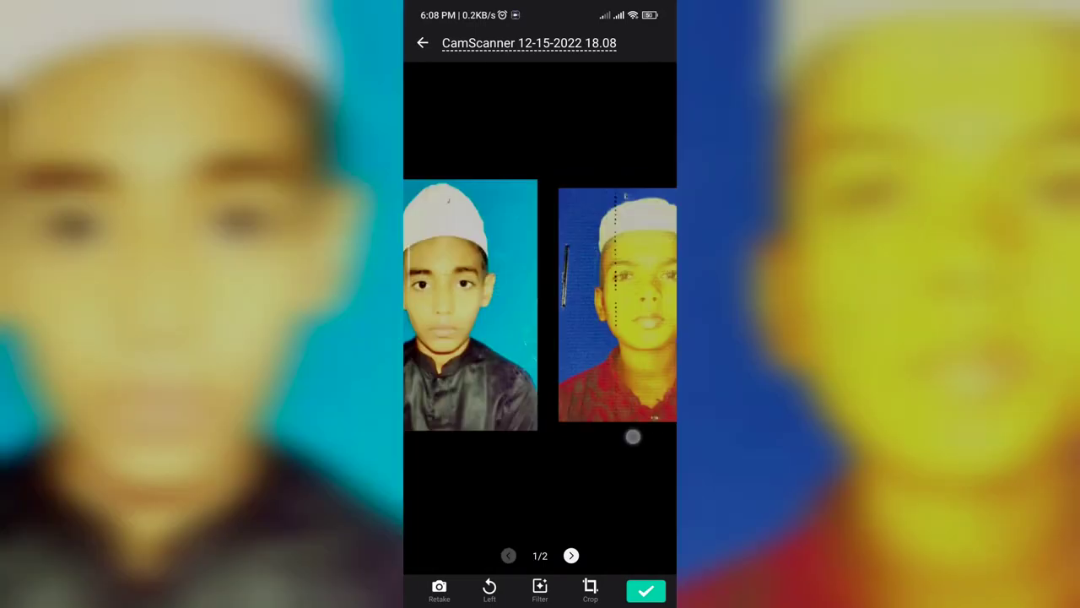
left_click(646, 590)
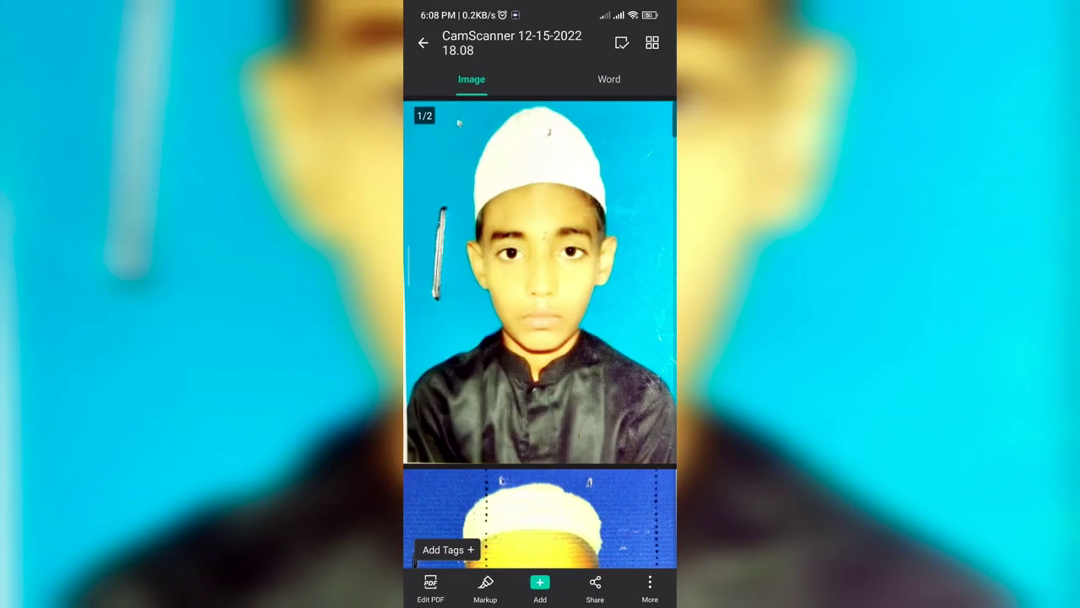
left_click(540, 283)
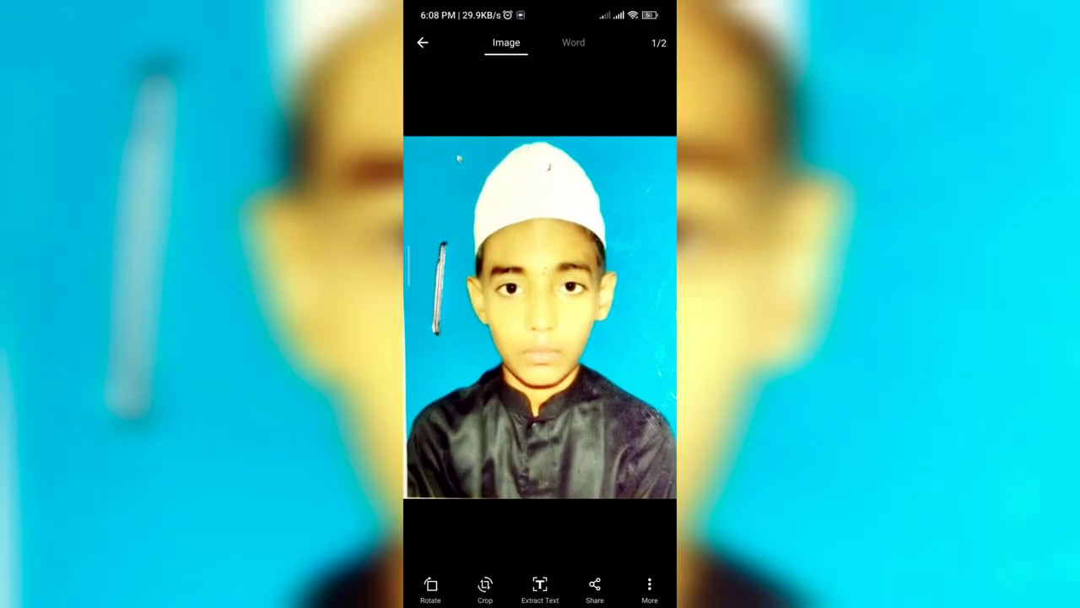
left_click(422, 42)
left_click(650, 589)
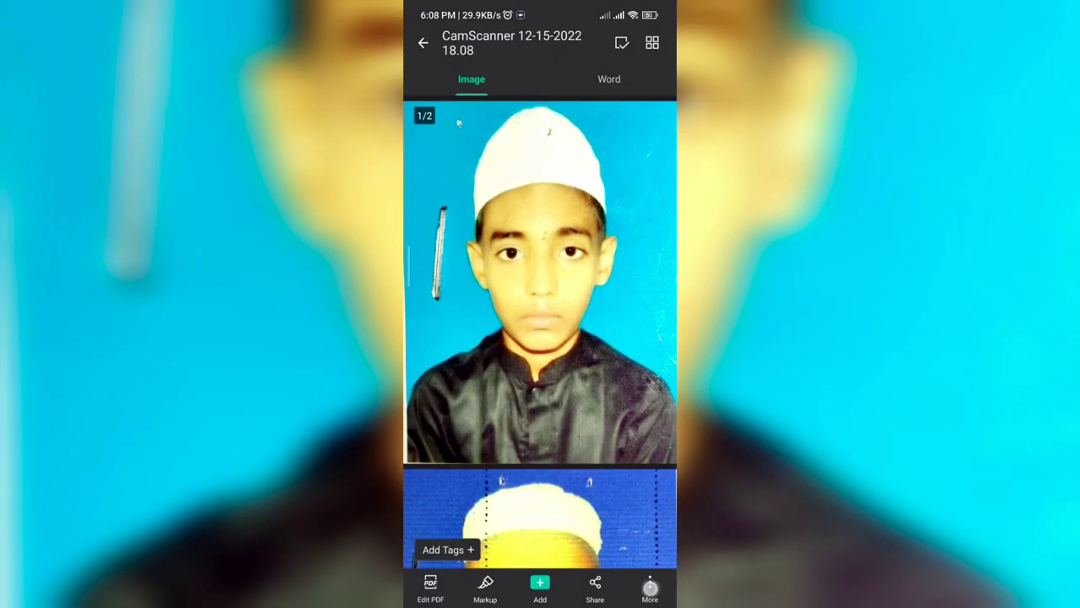
- Rename the scanned document to 'e'
left_click(471, 409)
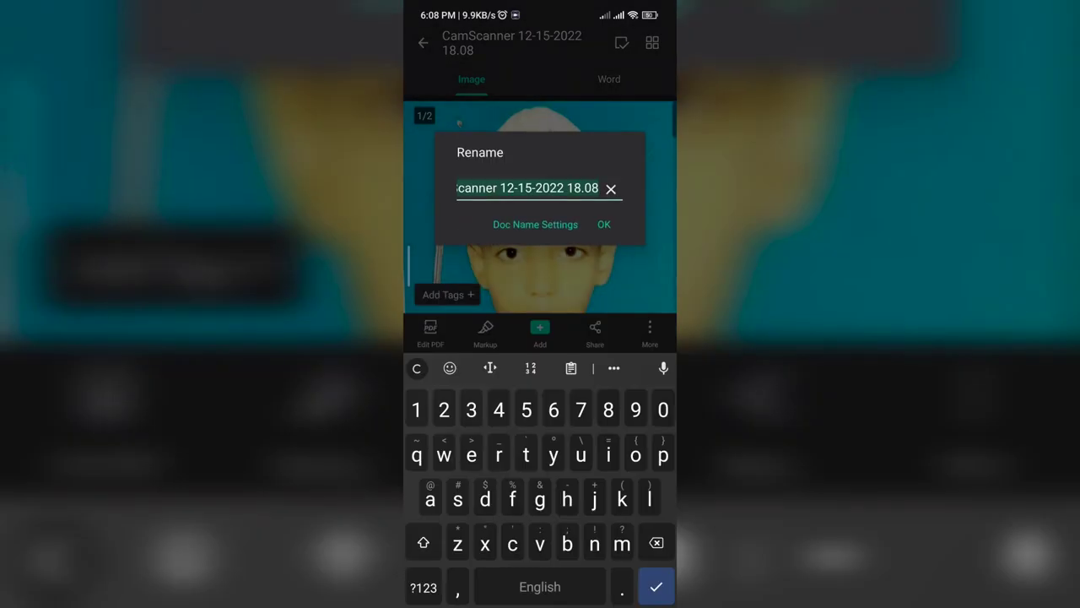
type("c")
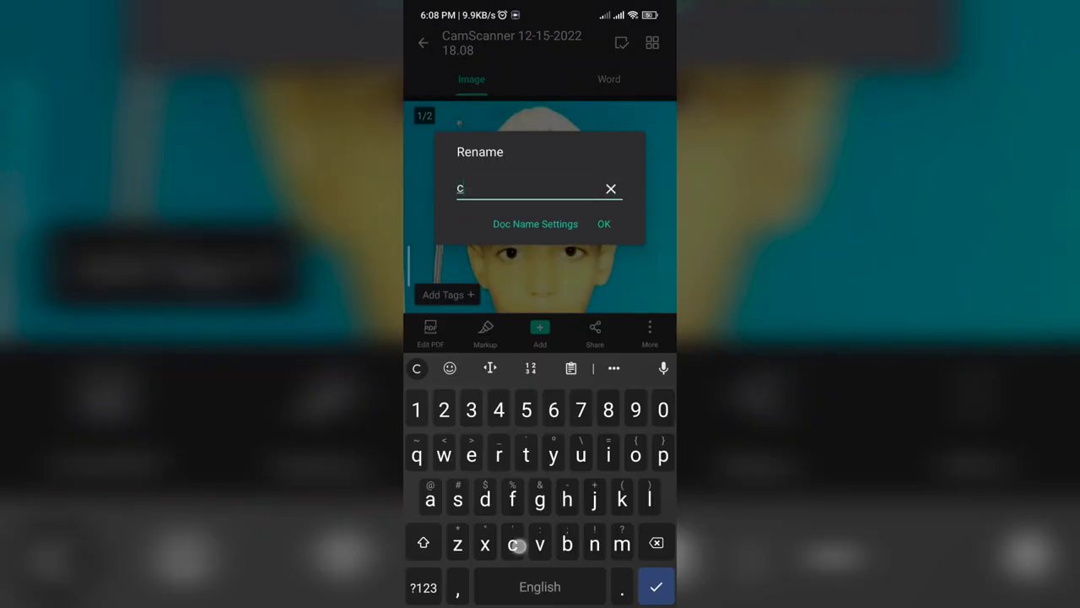
left_click(604, 224)
left_click(650, 590)
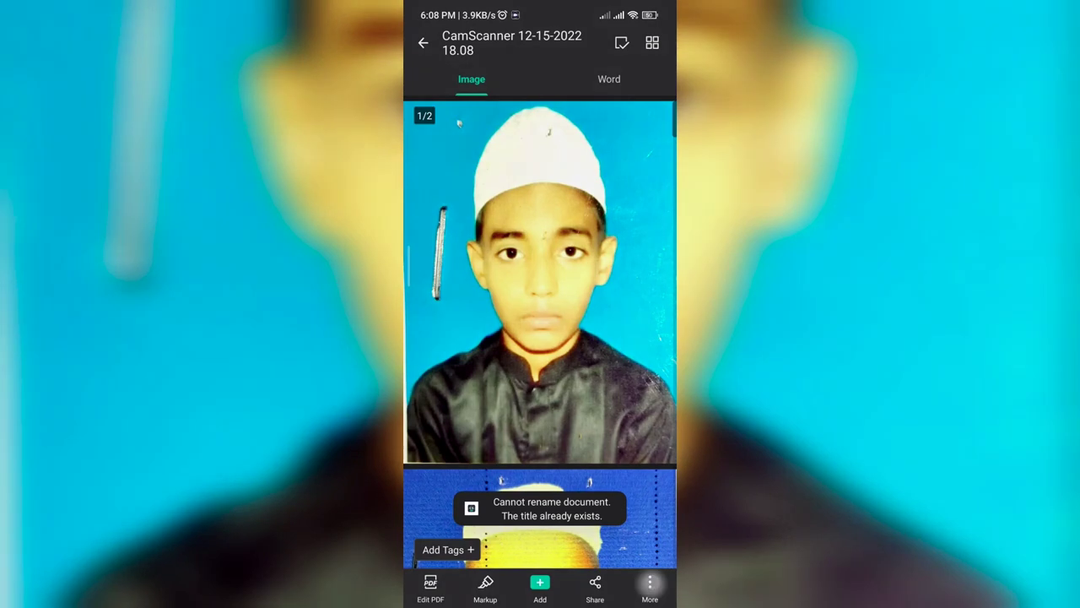
left_click(470, 371)
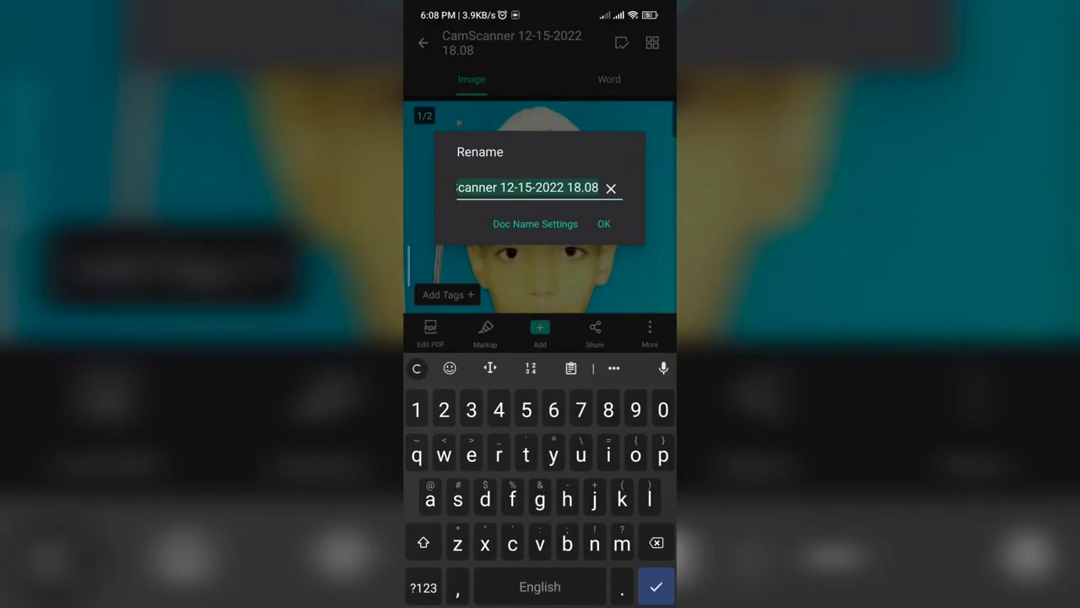
type("e")
left_click(604, 223)
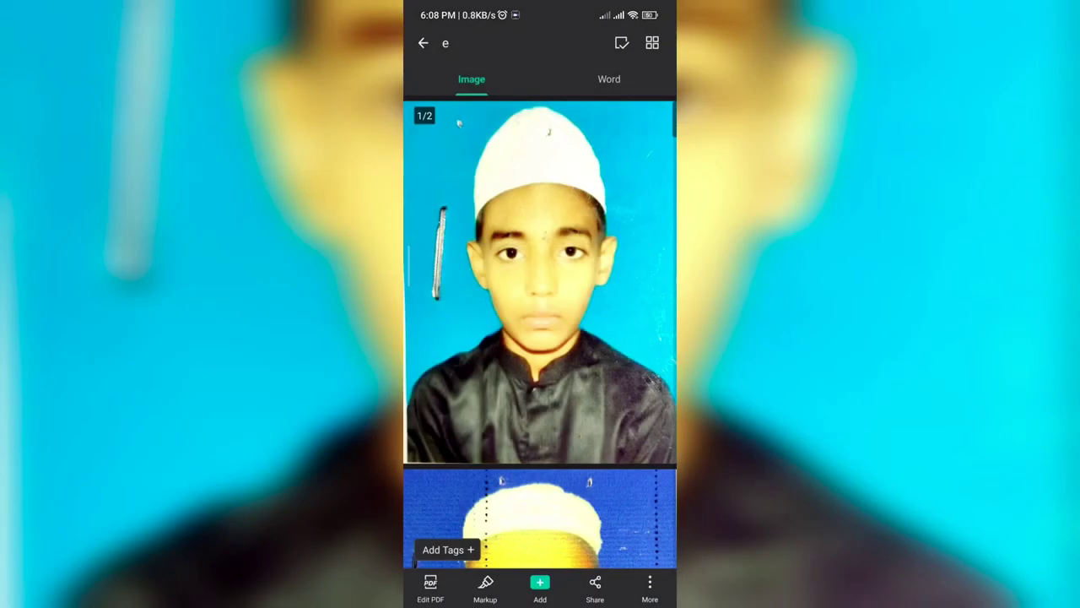
- Save the document's pages to the phone's gallery
left_click(649, 589)
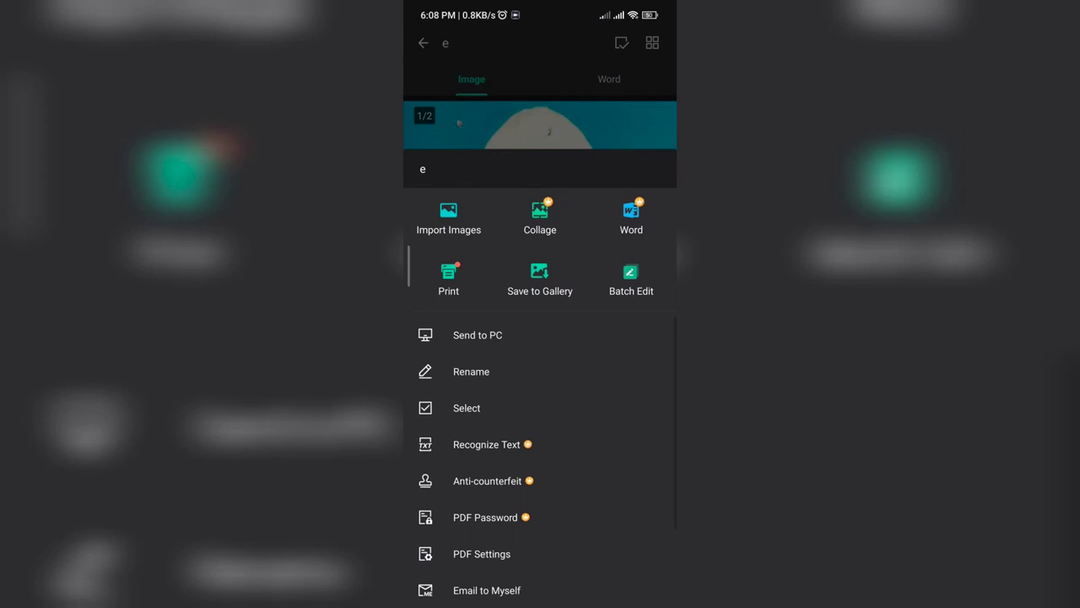
left_click(539, 279)
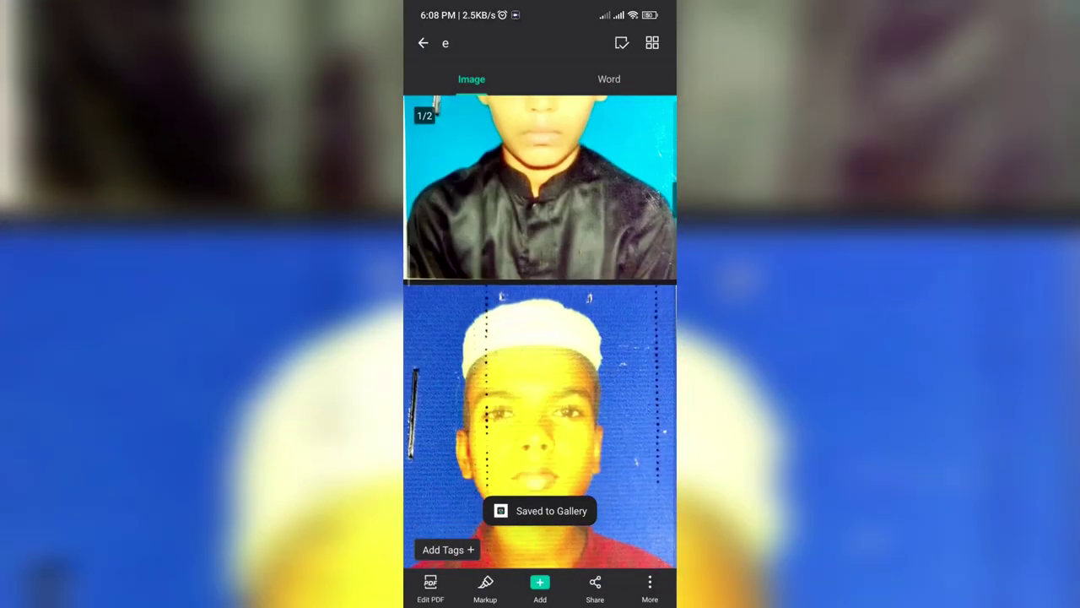
scroll(540, 329, "down", 1)
key("super")
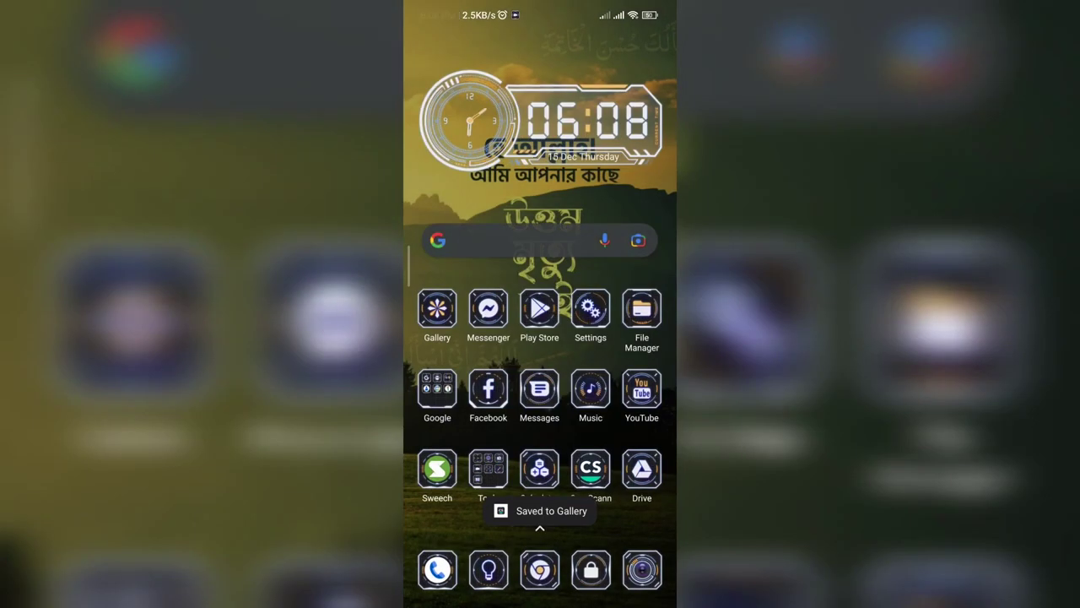
left_click(437, 469)
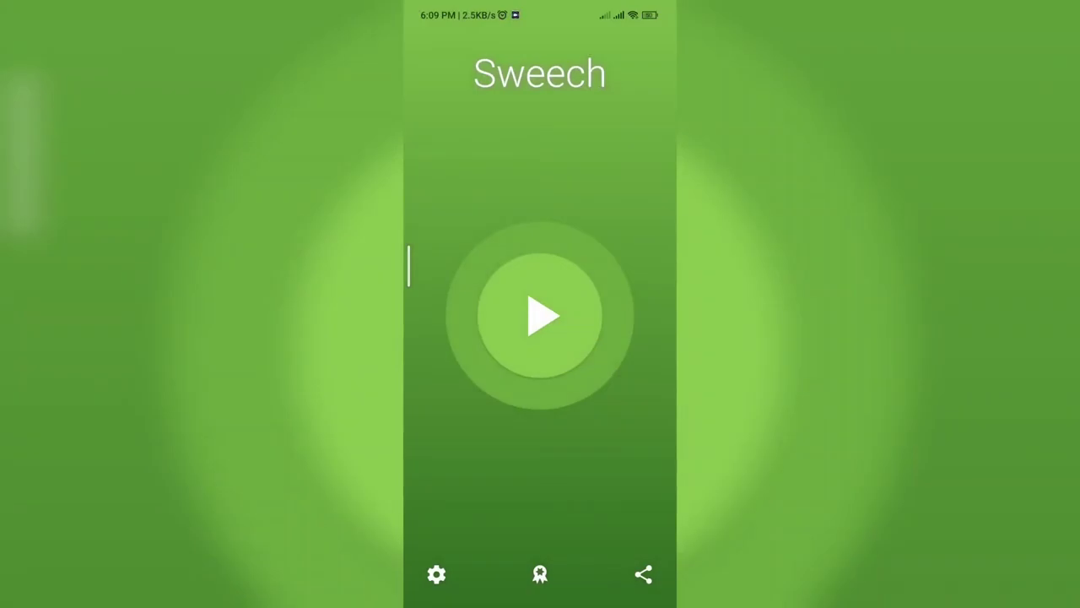
left_click(539, 315)
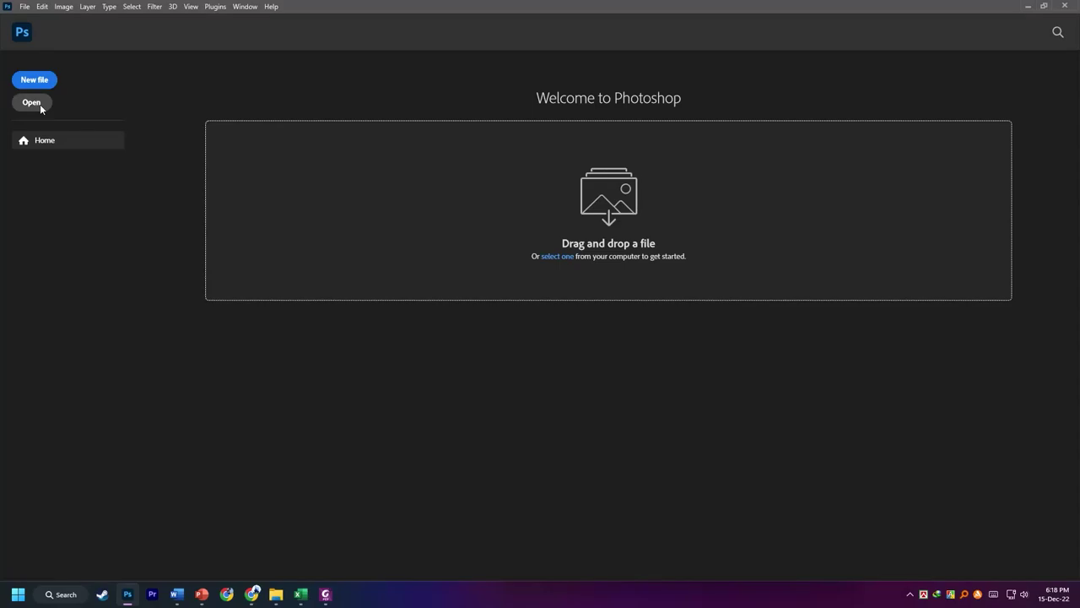
- Open e_1.jpg and e_2.jpg together from the Downloads folder
left_click(40, 104)
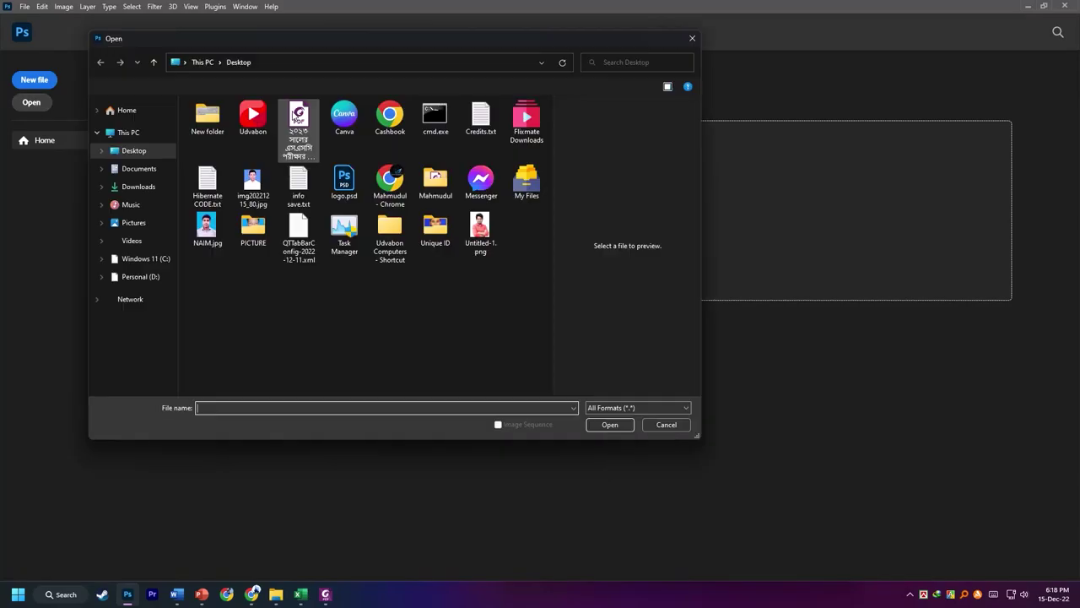
left_click(140, 186)
left_click_drag(196, 184, 297, 173)
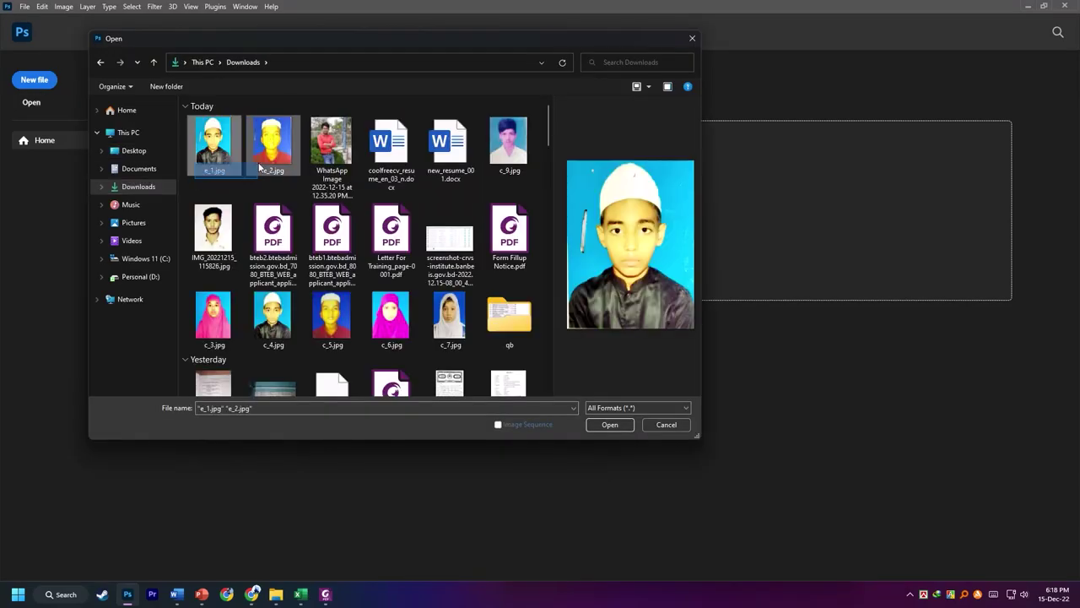
left_click(609, 425)
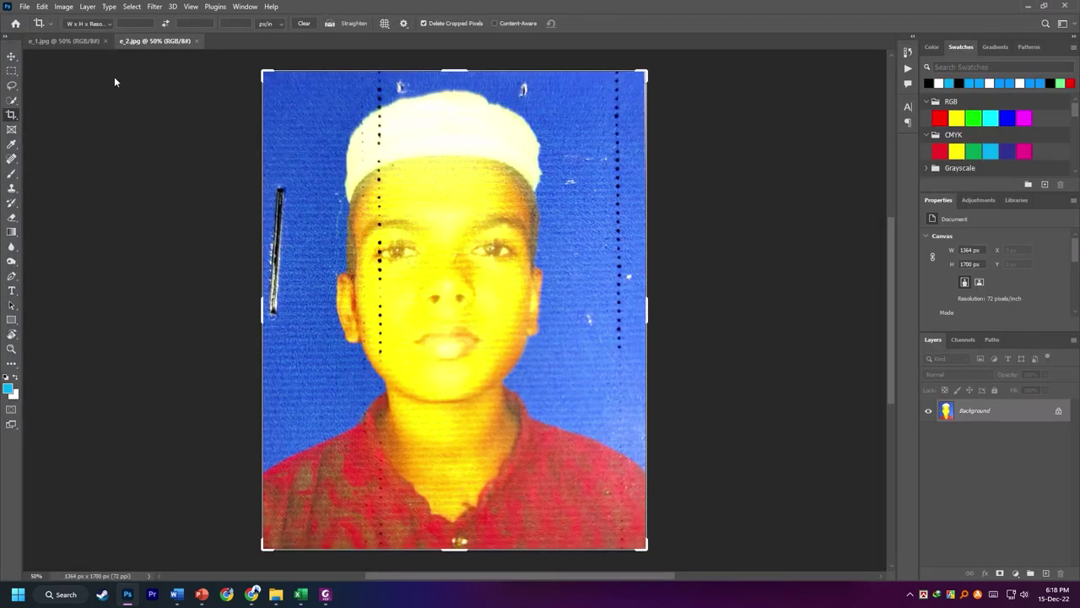
- Spot-heal the pin mark and the background speck beside the cap on e_1.jpg
left_click(63, 40)
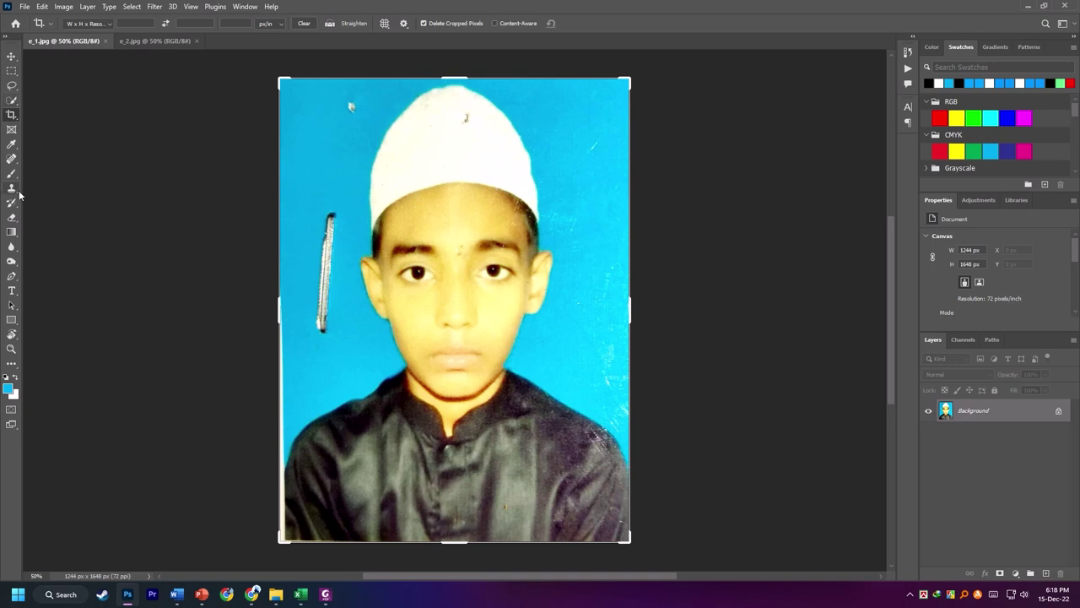
left_click(12, 159)
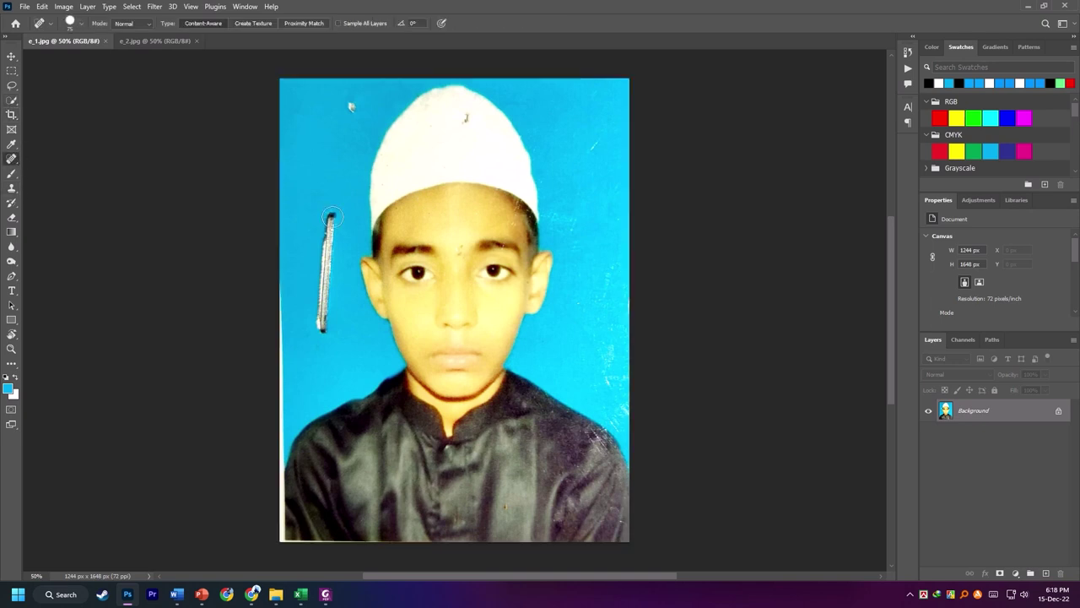
left_click_drag(331, 217, 322, 371)
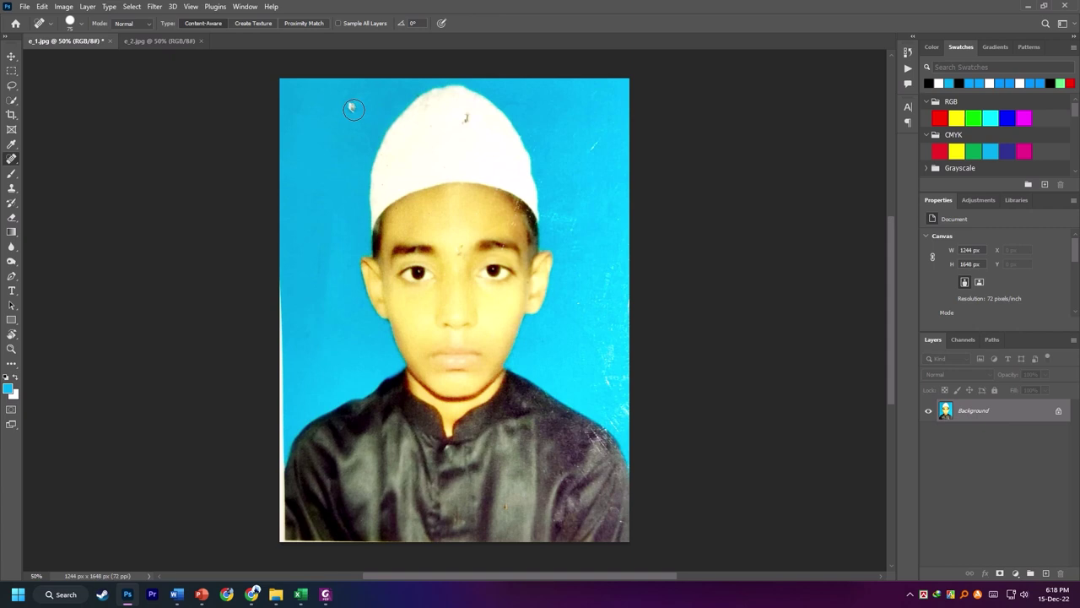
mouse_move(596, 143)
left_mouse_down()
mouse_move(606, 137)
mouse_move(589, 171)
left_mouse_up()
- Heal the white strips along the left, bottom and right edges of e_1.jpg
left_click_drag(285, 282, 284, 458)
left_click_drag(285, 540, 509, 541)
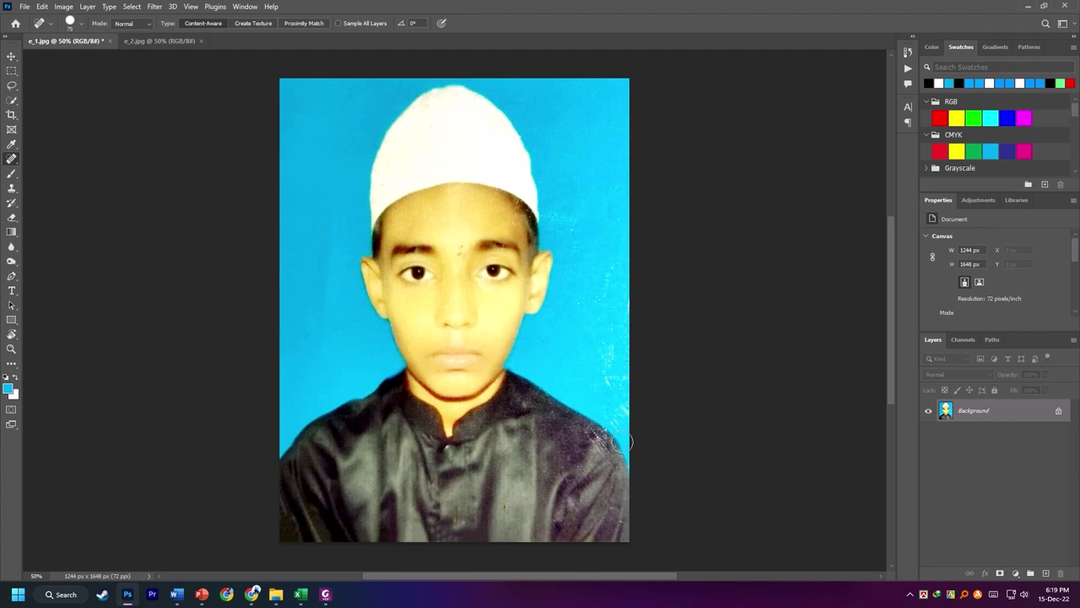
left_click_drag(611, 346, 614, 398)
left_click_drag(614, 245, 615, 325)
- Brighten e_1.jpg with a Levels adjustment, midtones set to 0.92
left_click(63, 6)
mouse_move(120, 113)
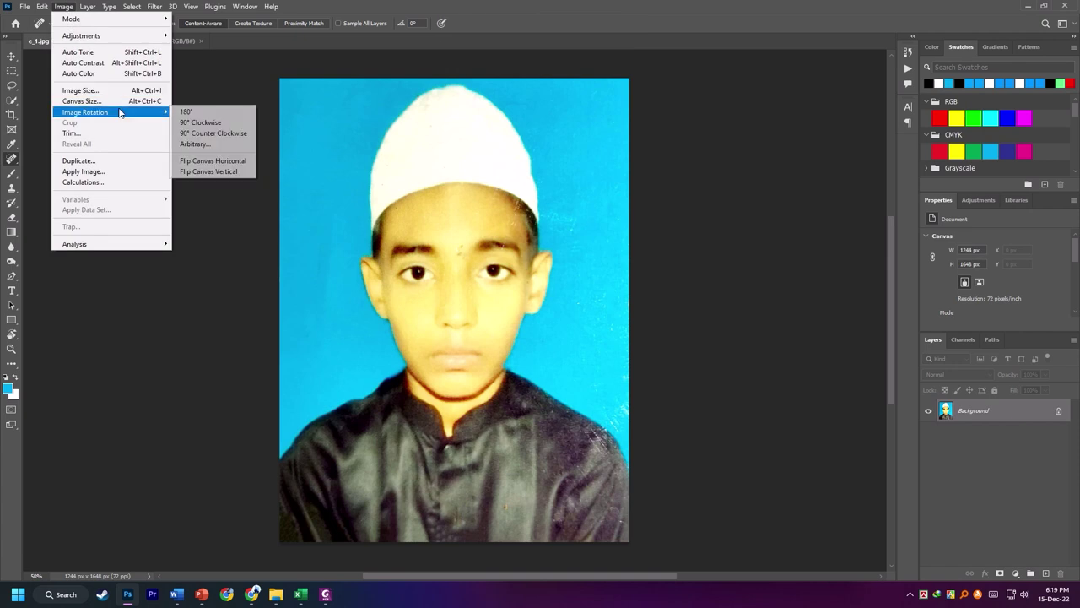
mouse_move(135, 35)
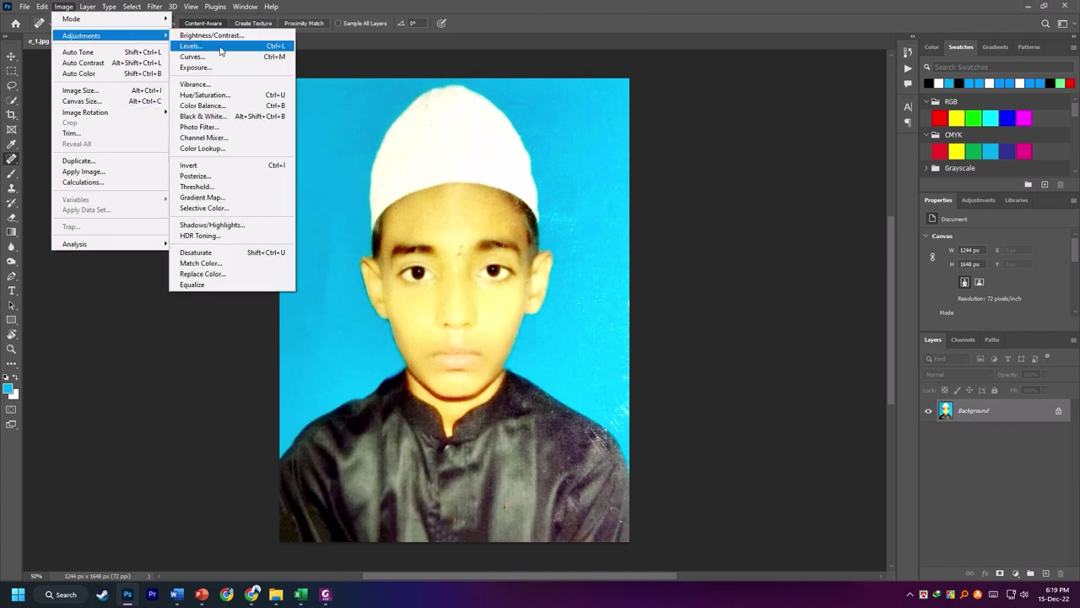
left_click(221, 46)
left_click_drag(930, 244, 924, 246)
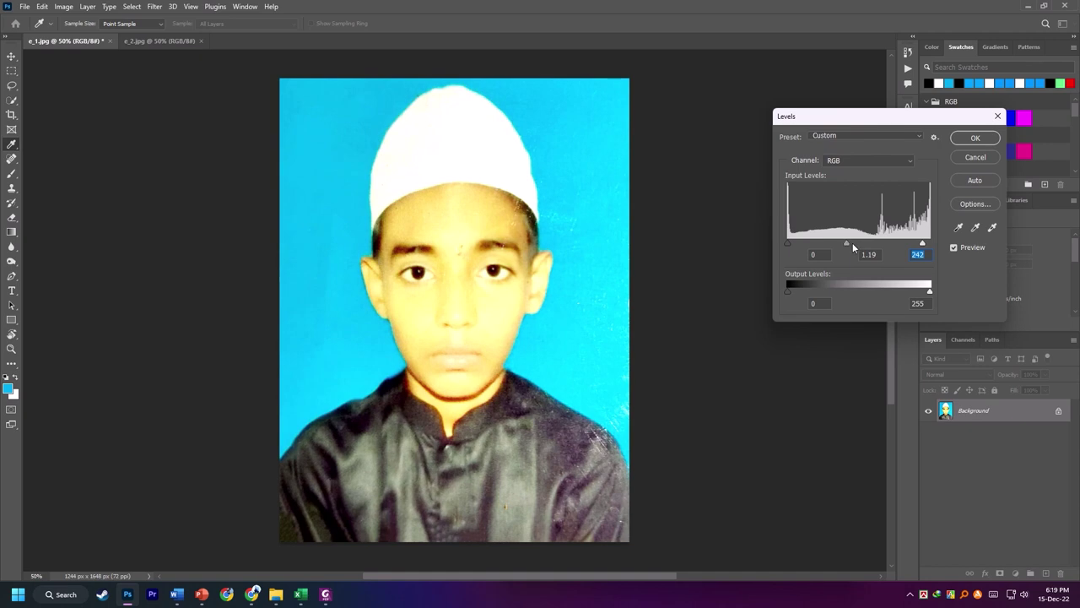
left_click_drag(853, 242, 861, 244)
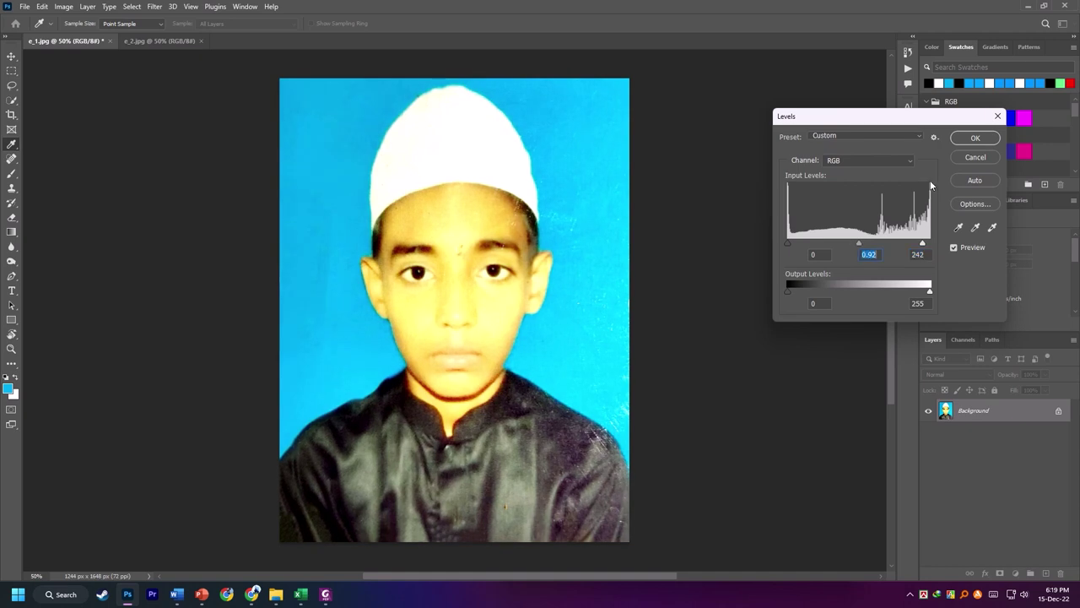
left_click(975, 137)
key("j")
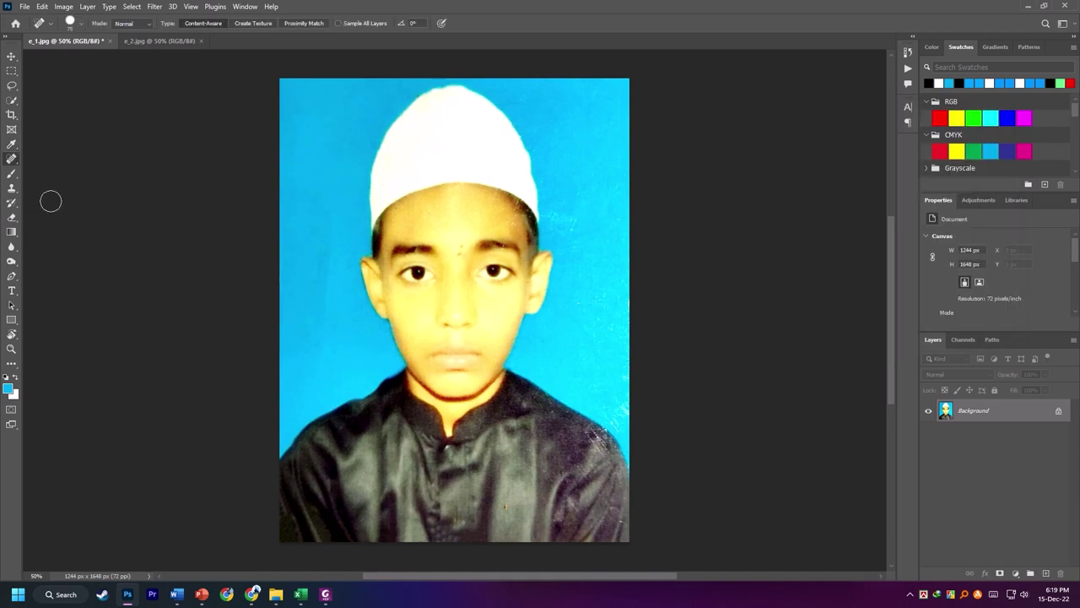
scroll(51, 200, "down", 2)
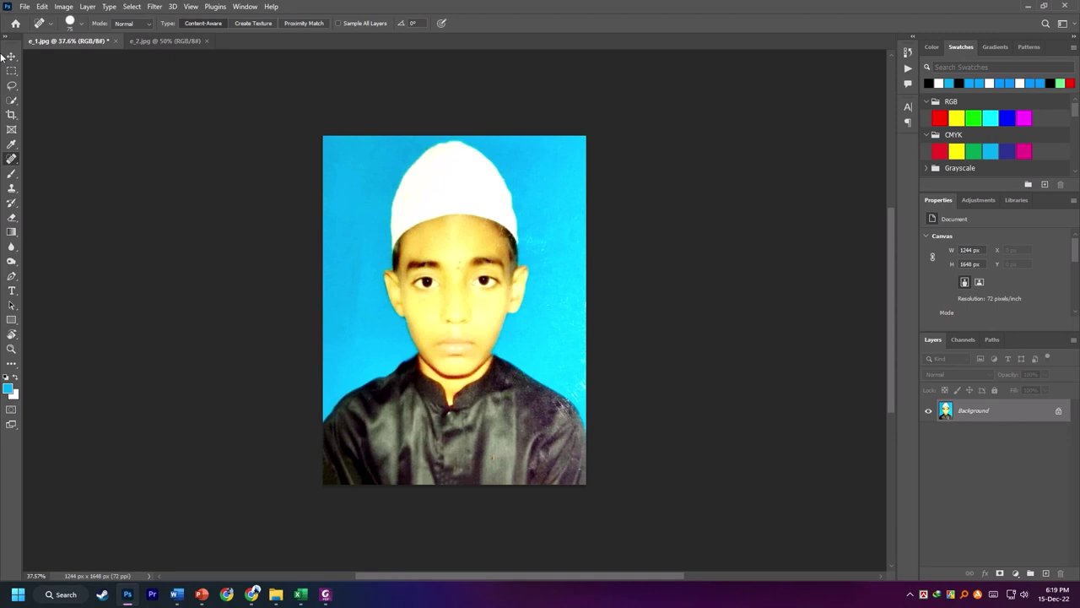
- Save e_1.jpg as a quality-12 JPEG and close its tab
left_click(24, 5)
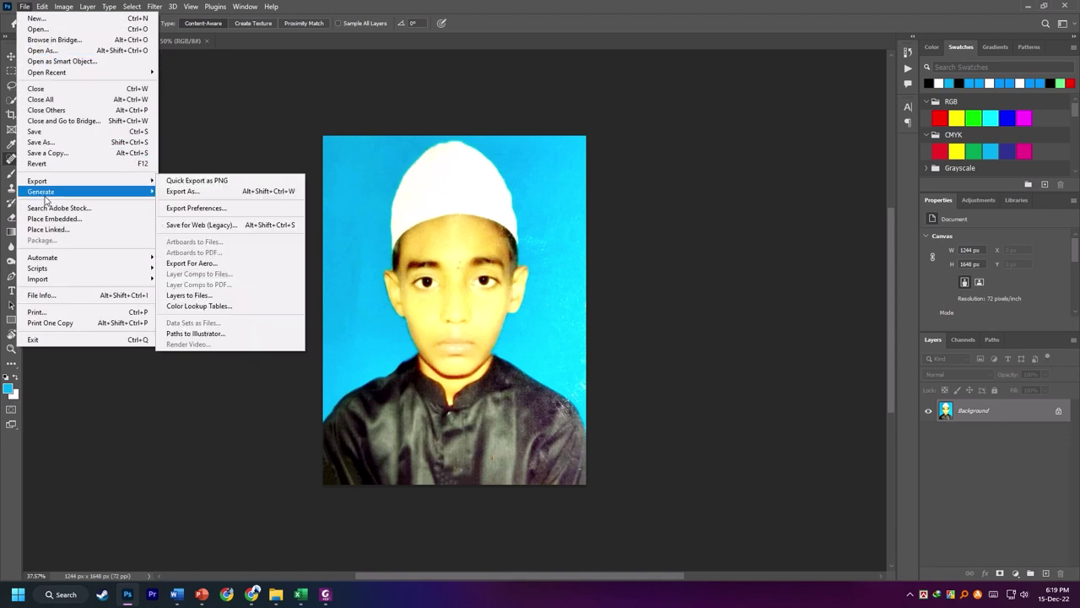
left_click(38, 132)
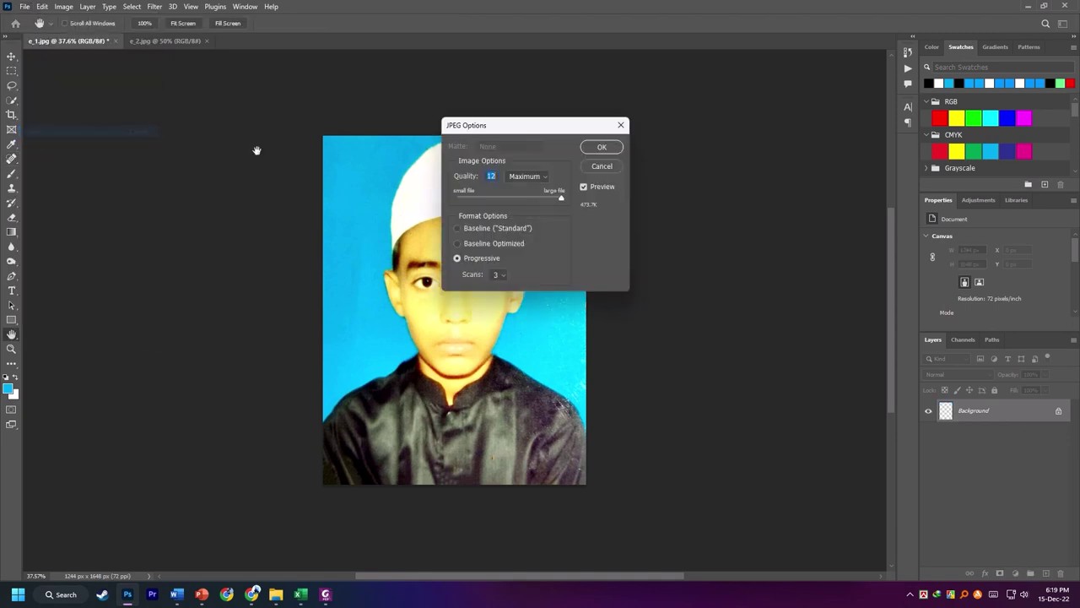
left_click(602, 147)
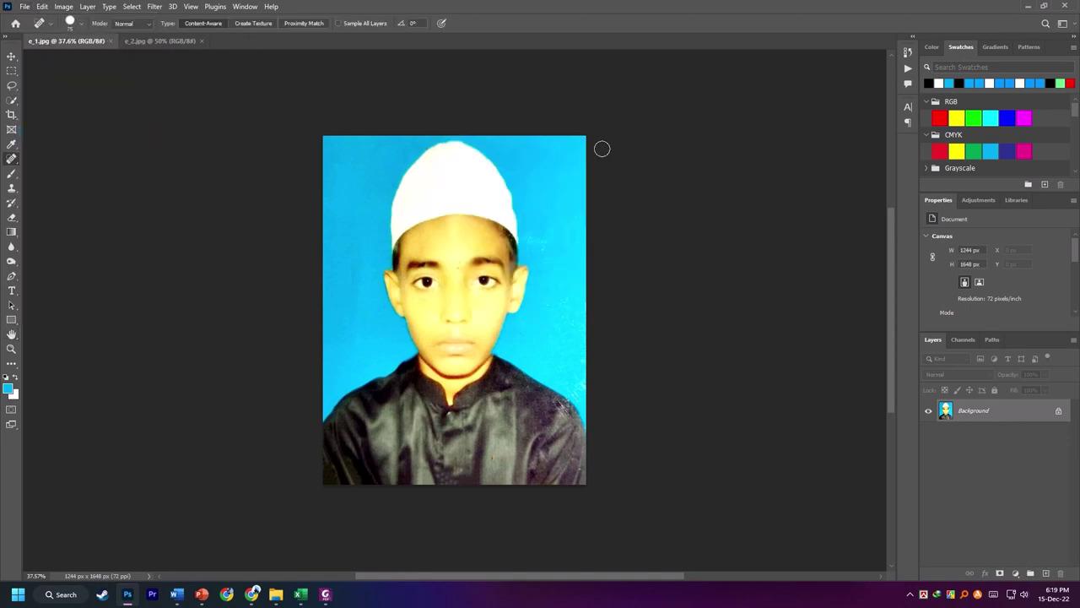
left_click(110, 41)
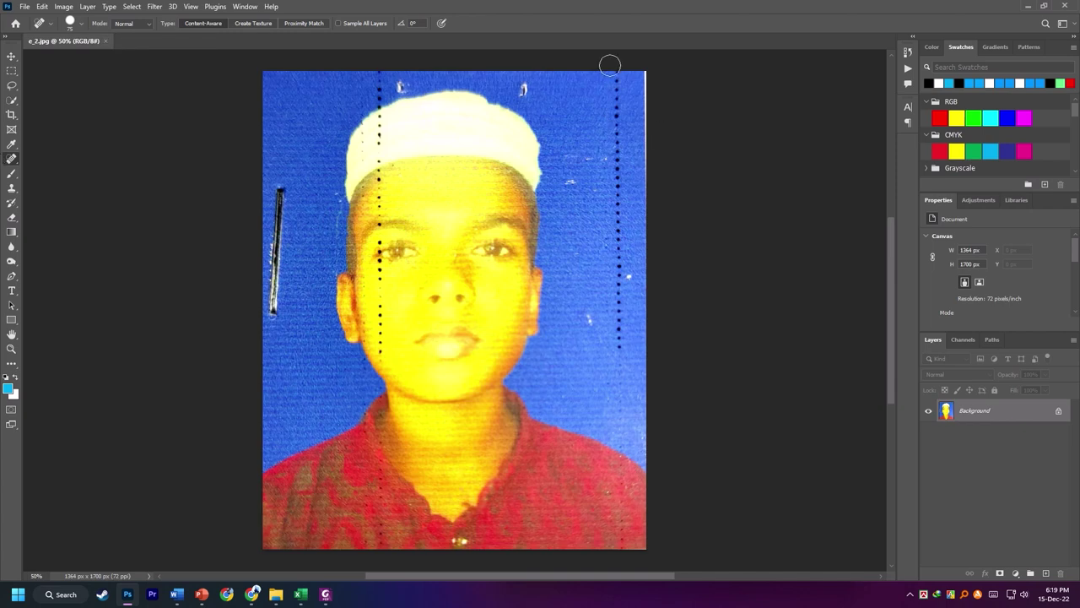
- Heal the right dotted line, right-edge mark, background specks and left scratch on e_2.jpg
left_click_drag(611, 76, 616, 348)
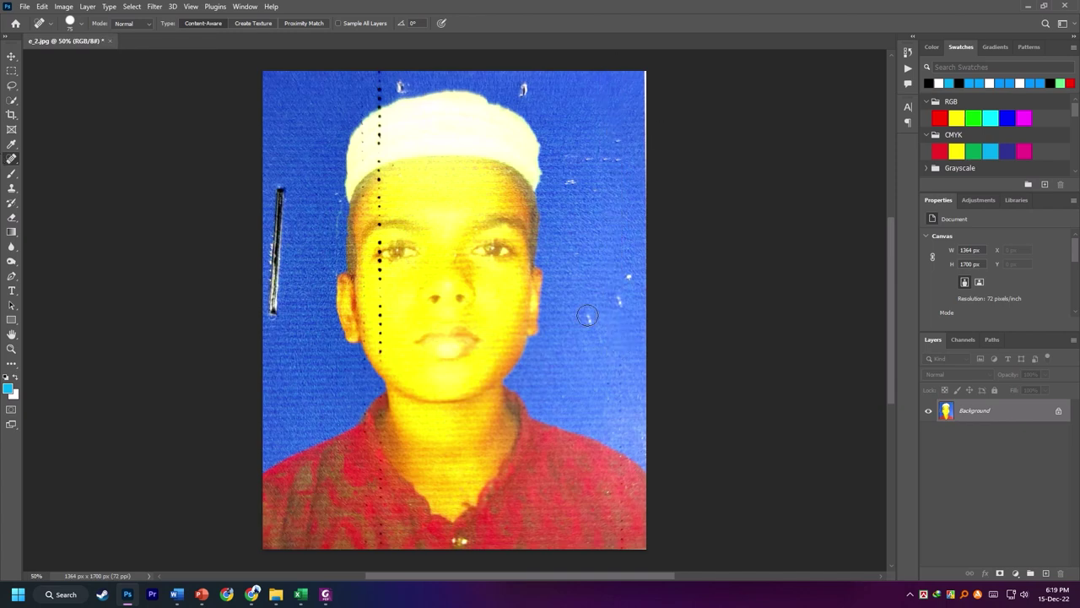
left_click(620, 296)
left_click_drag(639, 72, 654, 346)
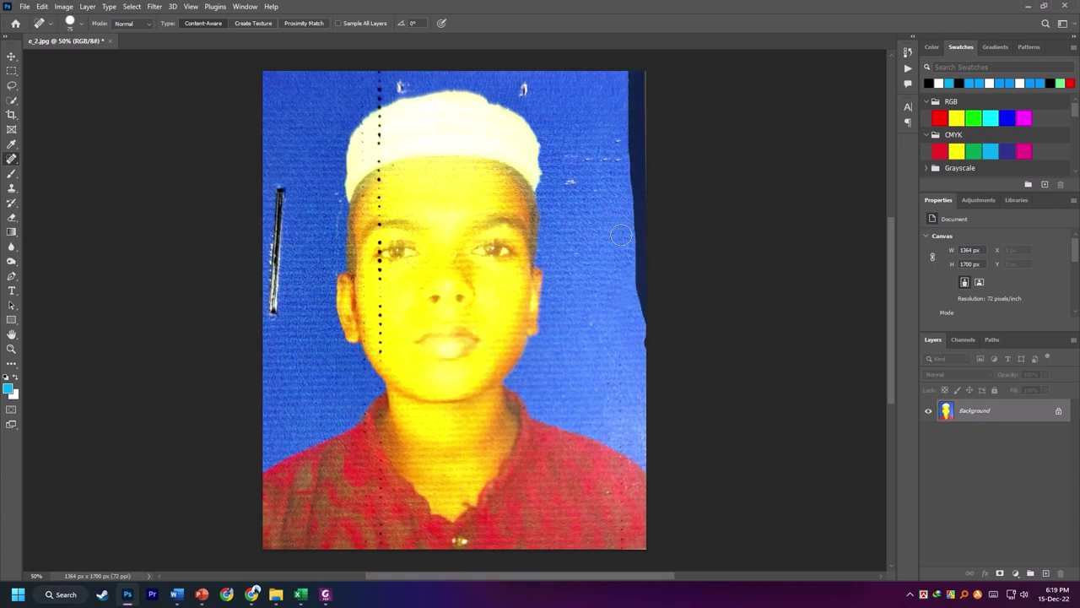
left_click(524, 87)
mouse_move(379, 72)
left_mouse_down()
mouse_move(374, 108)
mouse_move(363, 109)
left_mouse_up()
left_click_drag(281, 187, 269, 342)
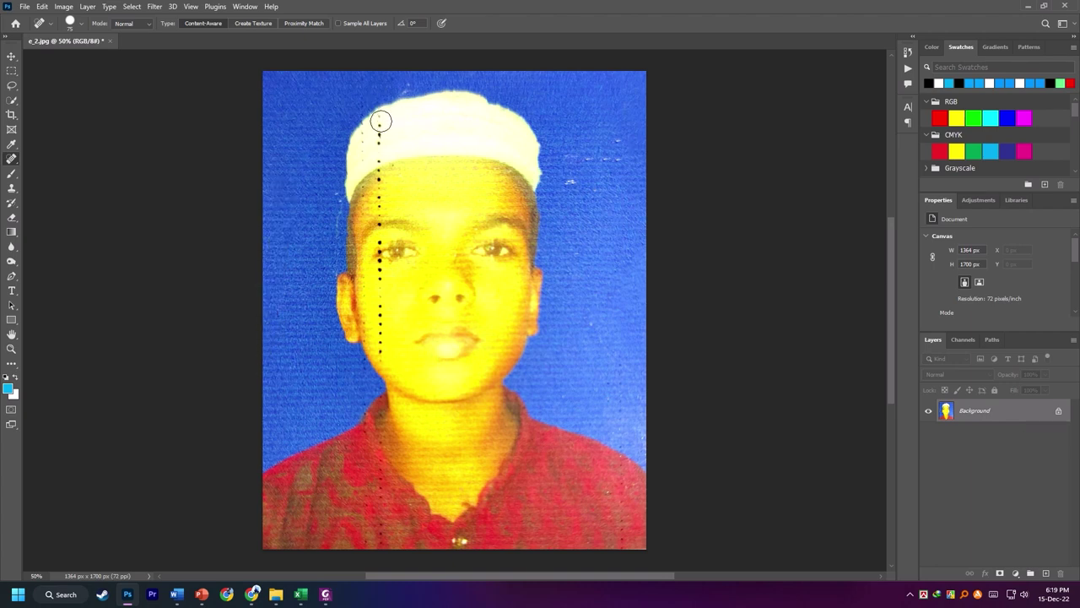
- Heal the dotted line running over the cap, forehead, eye and cheek
left_click_drag(380, 119, 379, 123)
left_click_drag(379, 140, 376, 204)
left_click(379, 184)
left_click(379, 282)
left_click_drag(381, 311, 379, 321)
left_click(379, 330)
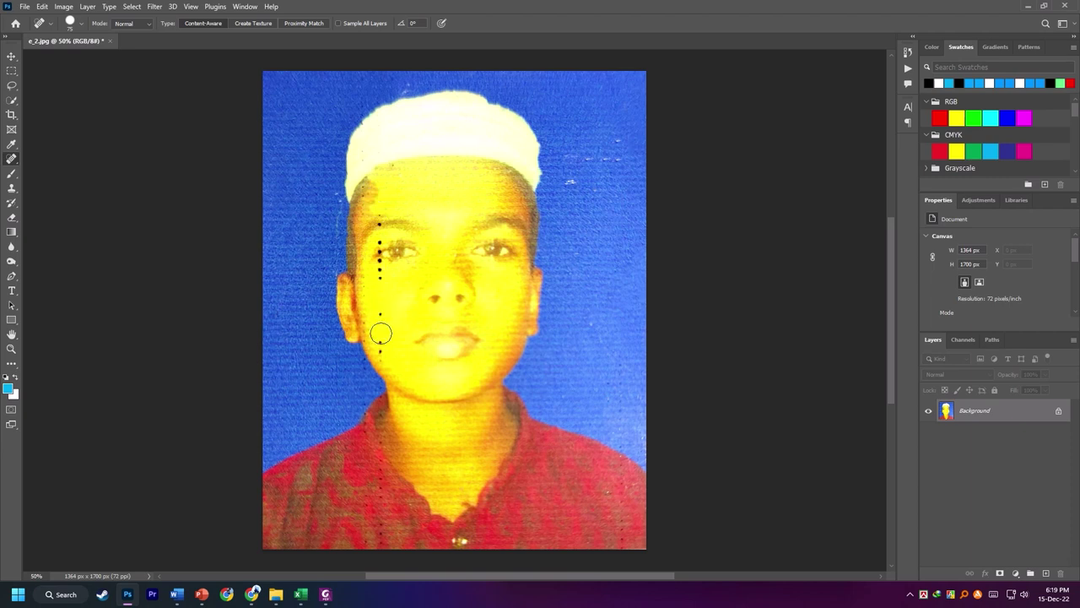
left_click(380, 344)
left_click(379, 342)
left_click_drag(381, 272, 381, 272)
- Reduce the Spot Healing Brush size to 35 px
right_click(389, 281)
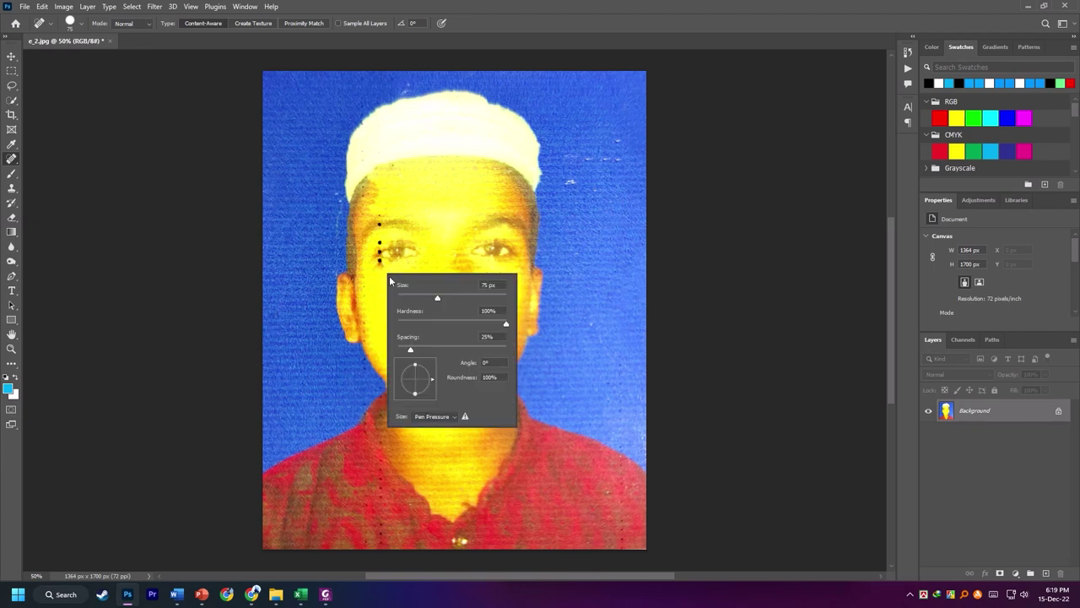
left_click_drag(424, 301, 415, 300)
left_click(376, 224)
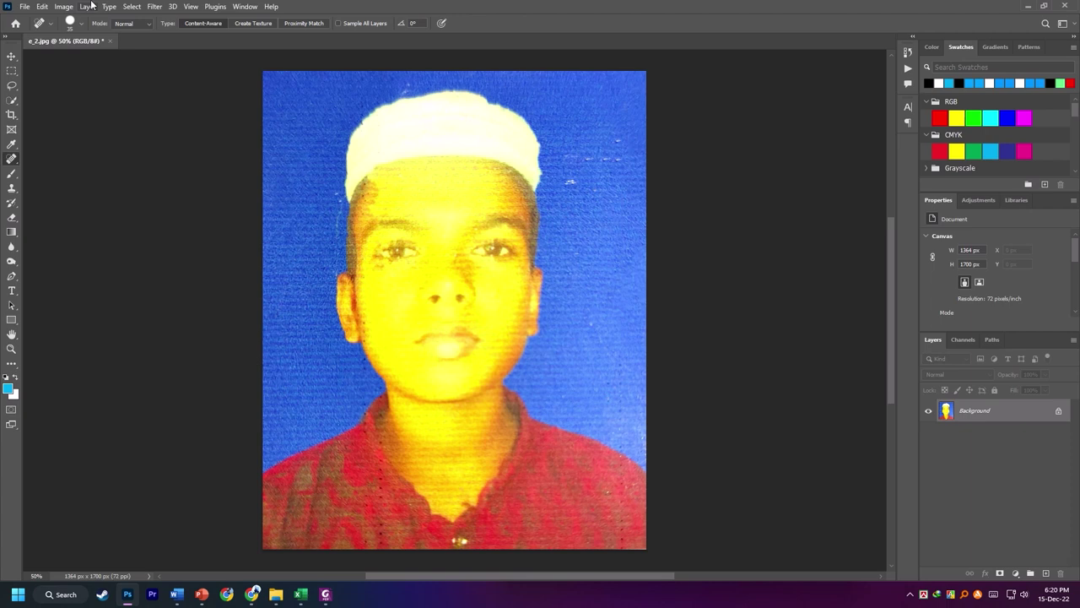
left_click(65, 8)
- Apply Color Balance to e_2.jpg's midtones at -3, +24, +83
mouse_move(99, 36)
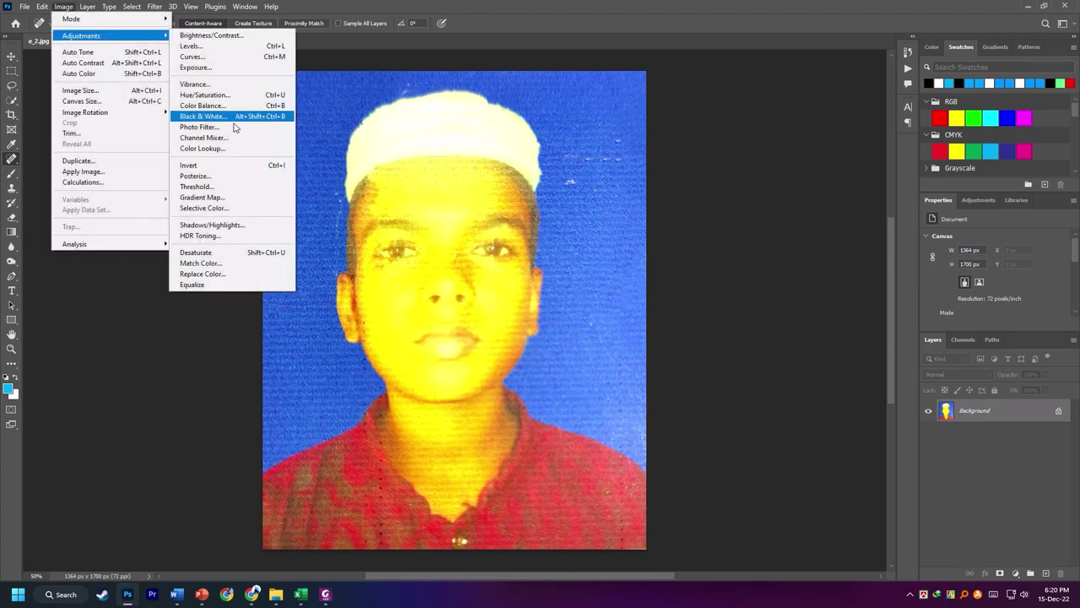
left_click(203, 106)
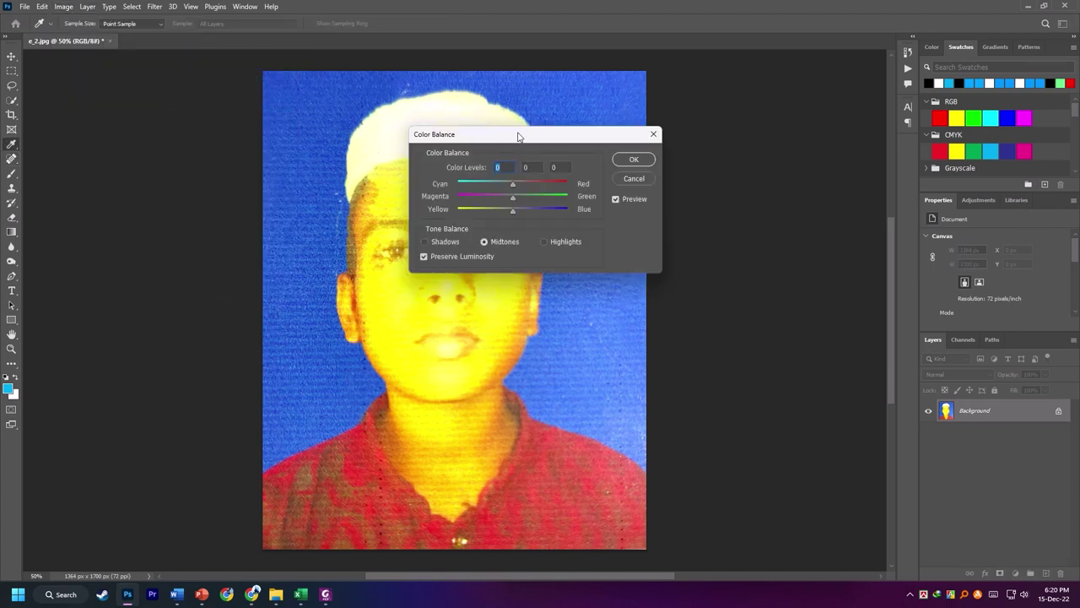
mouse_move(512, 210)
left_mouse_down()
mouse_move(528, 208)
mouse_move(508, 207)
left_mouse_up()
left_click_drag(530, 137, 621, 120)
left_click_drag(603, 169, 621, 183)
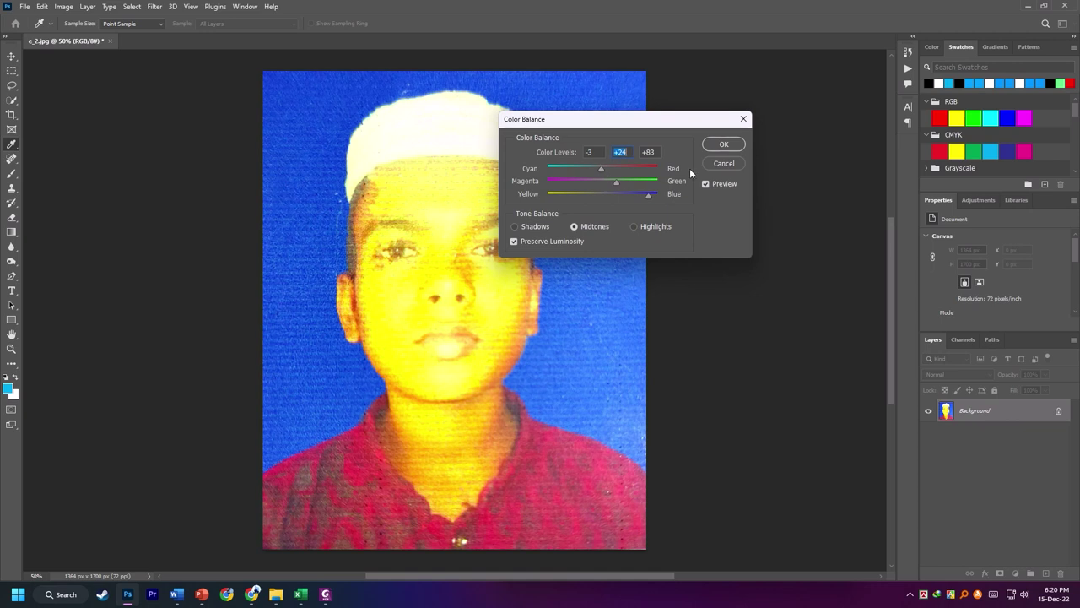
left_click(711, 148)
key("j")
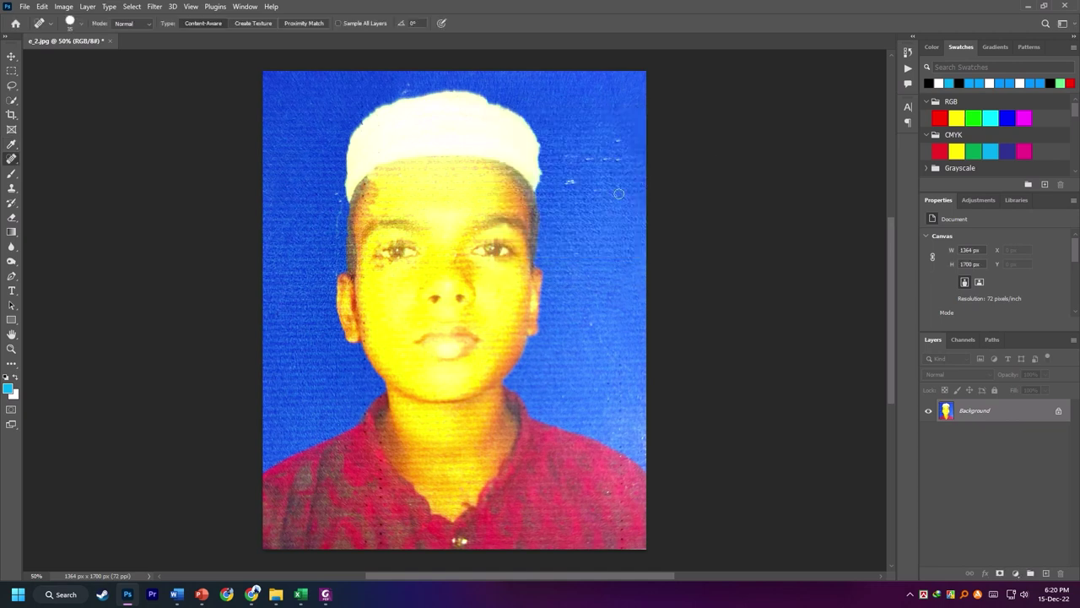
- Spot-heal the remaining mark in the blue background beside the cap
right_click(616, 150)
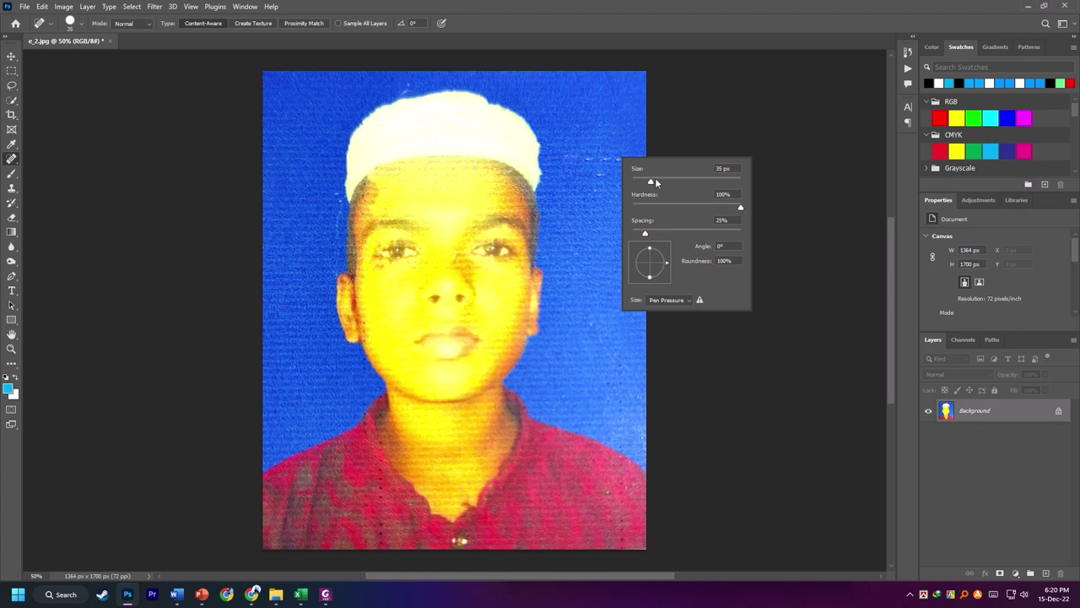
left_click_drag(604, 141, 625, 215)
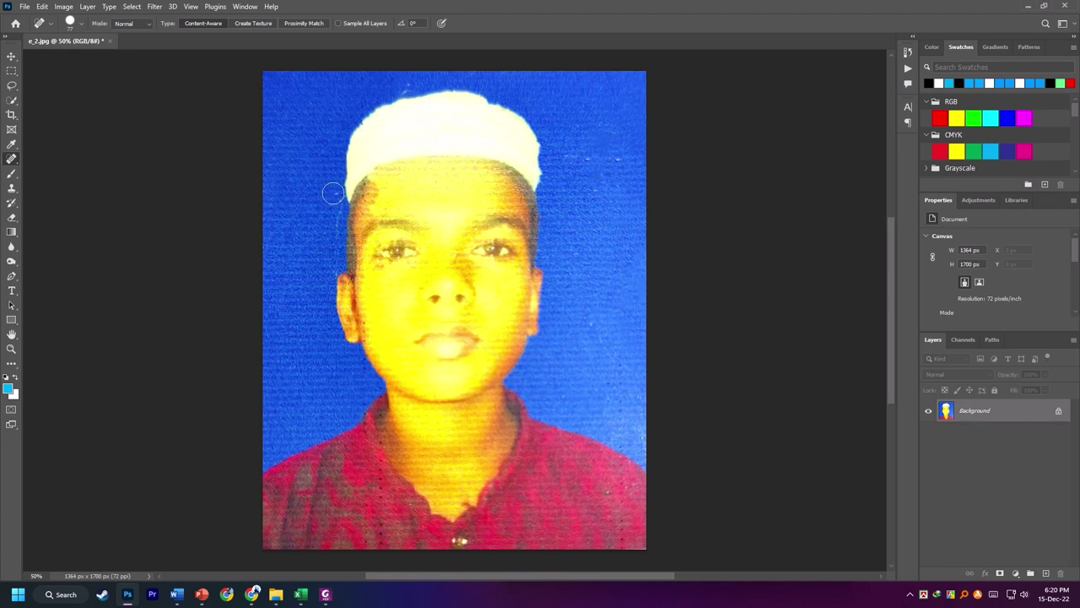
scroll(627, 308, "up", 2)
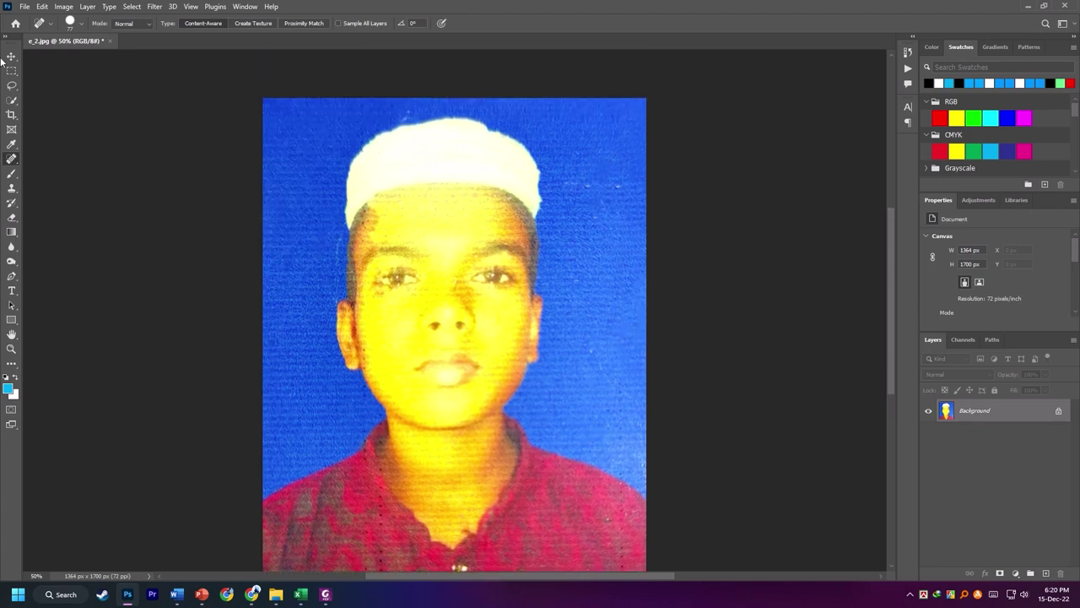
- Save the colour-corrected e_2.jpg as a quality-12 JPEG
left_click(27, 9)
left_click(36, 135)
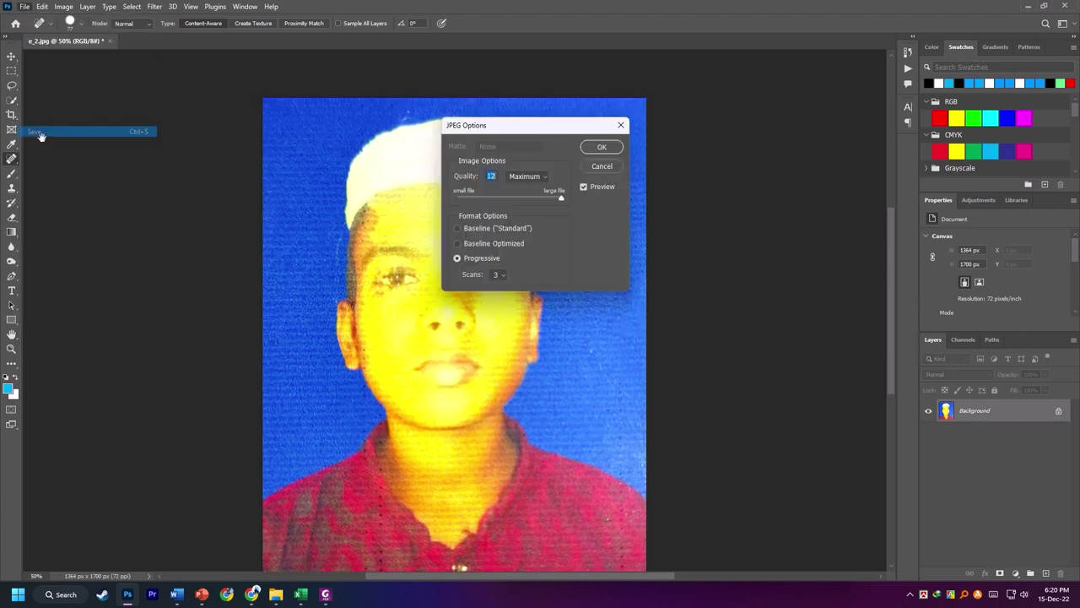
left_click(601, 147)
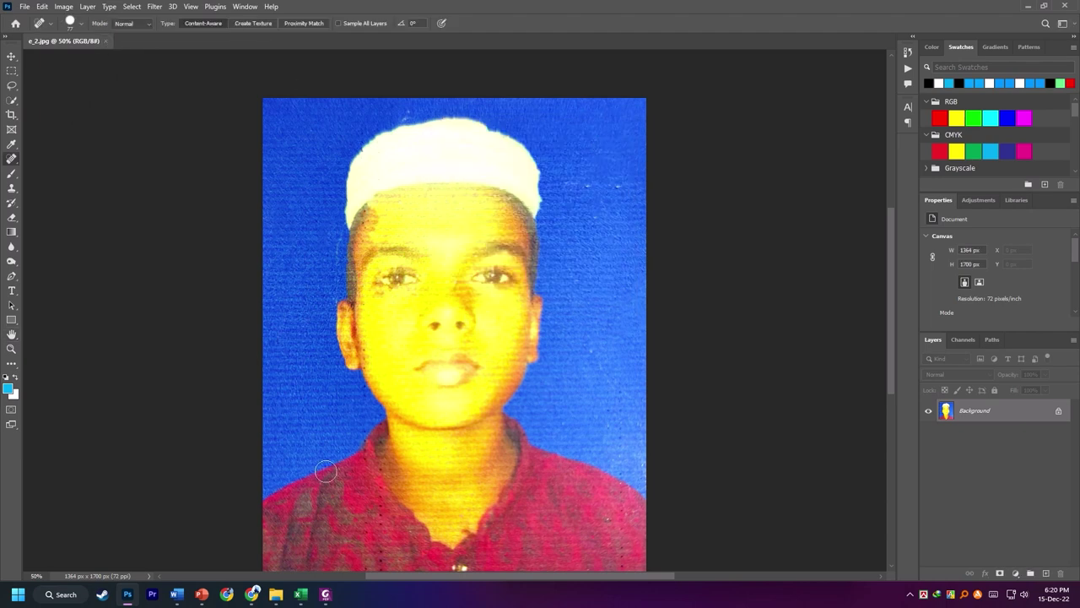
mouse_move(470, 5)
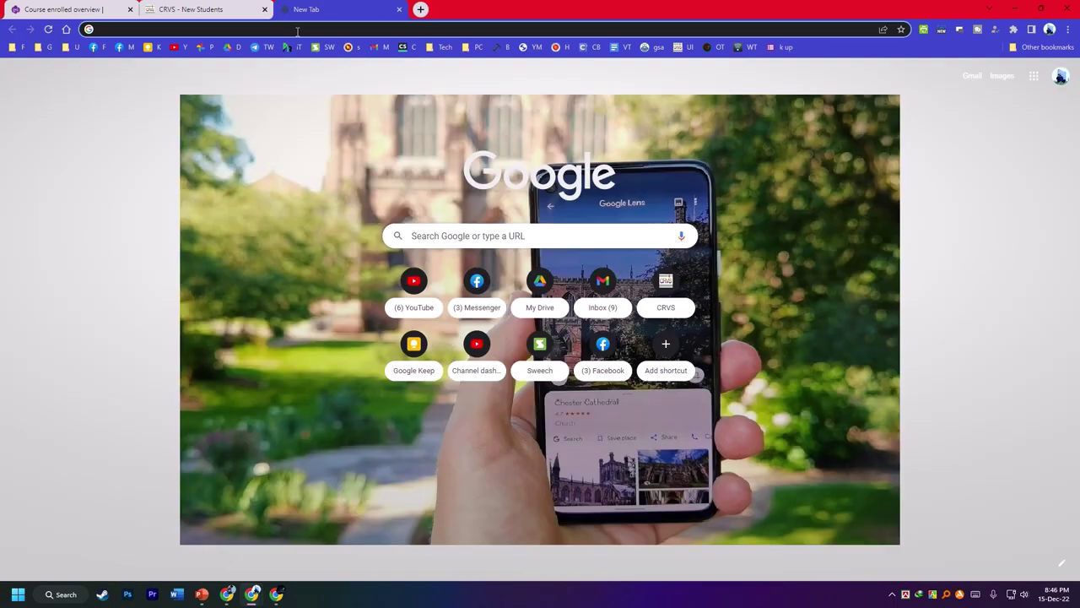
- Search Google for 'auto fill google chrome' and open the Autofill extension's Chrome Web Store page
type("auto")
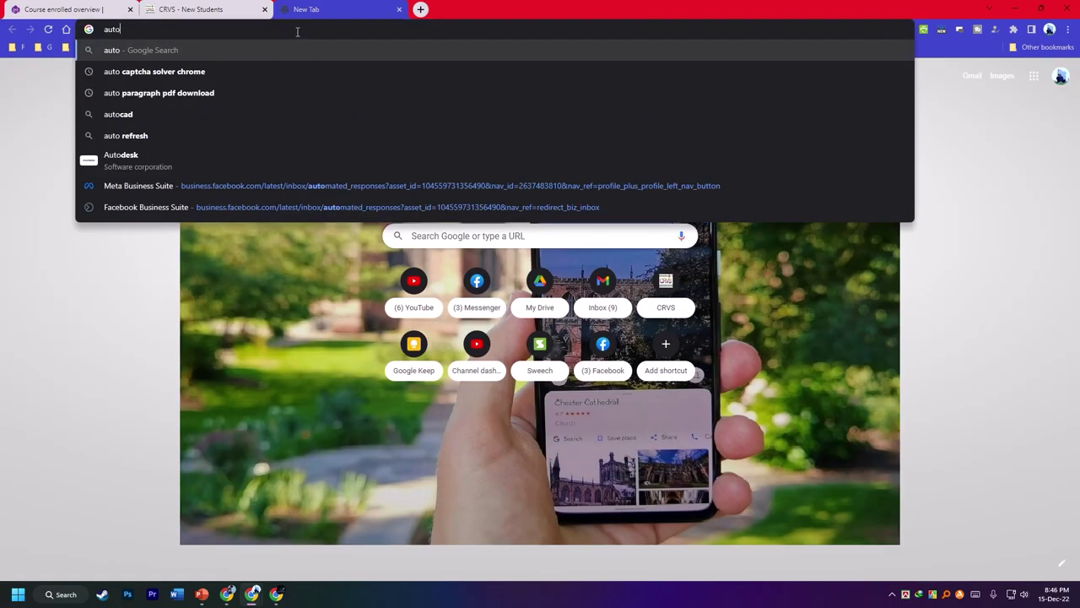
type(" fill")
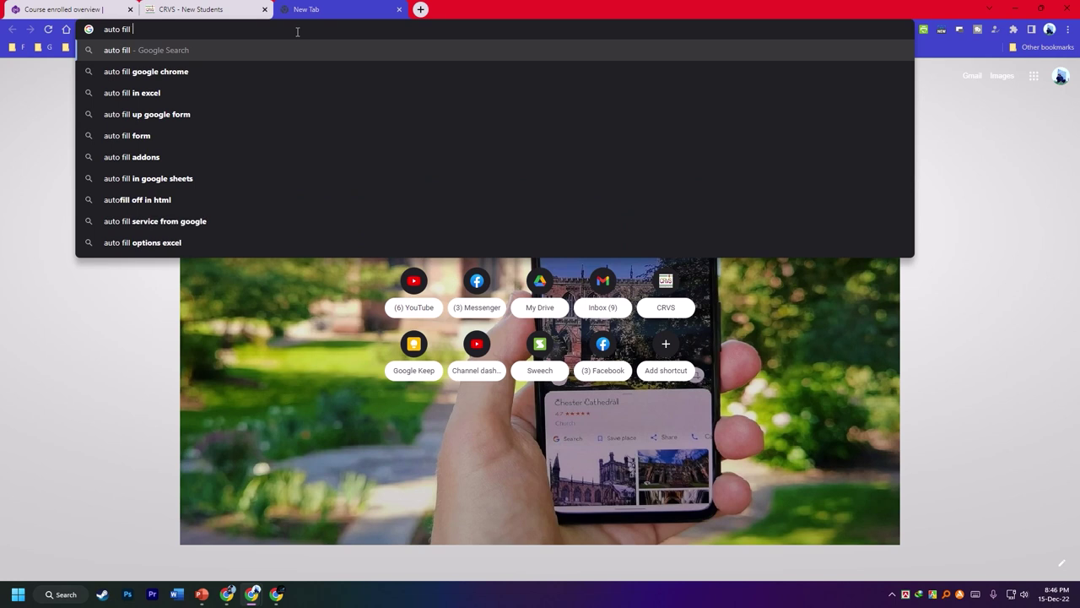
left_click(146, 69)
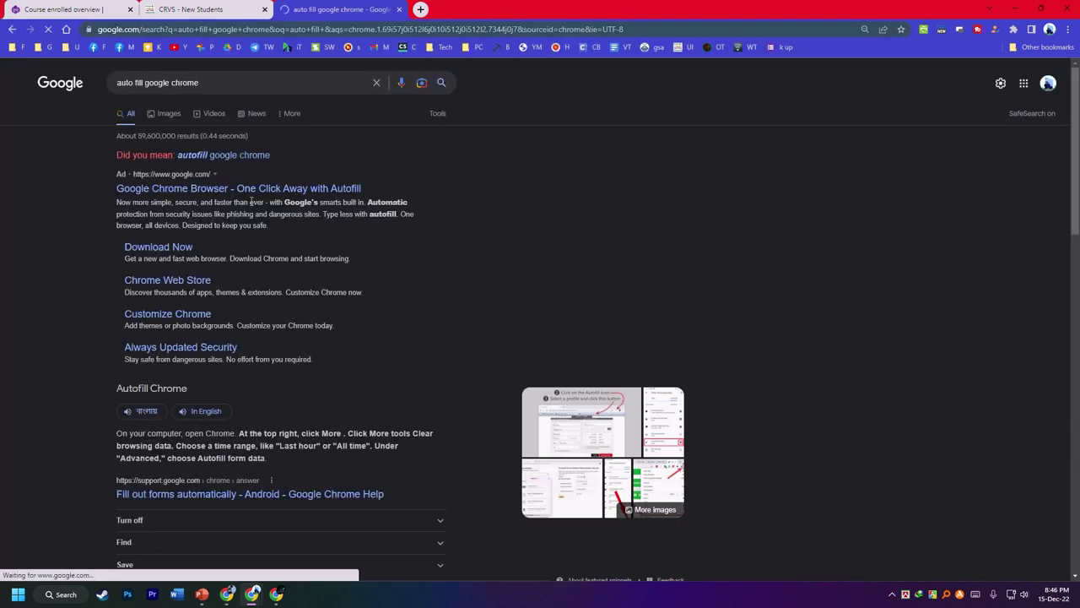
scroll(189, 261, "down", 4)
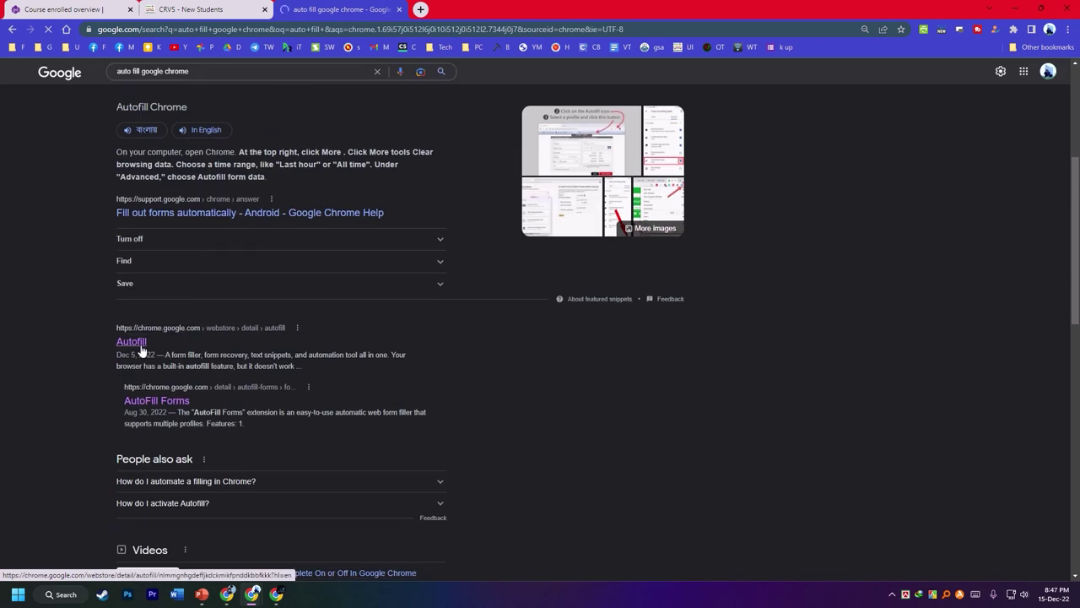
left_click(142, 349)
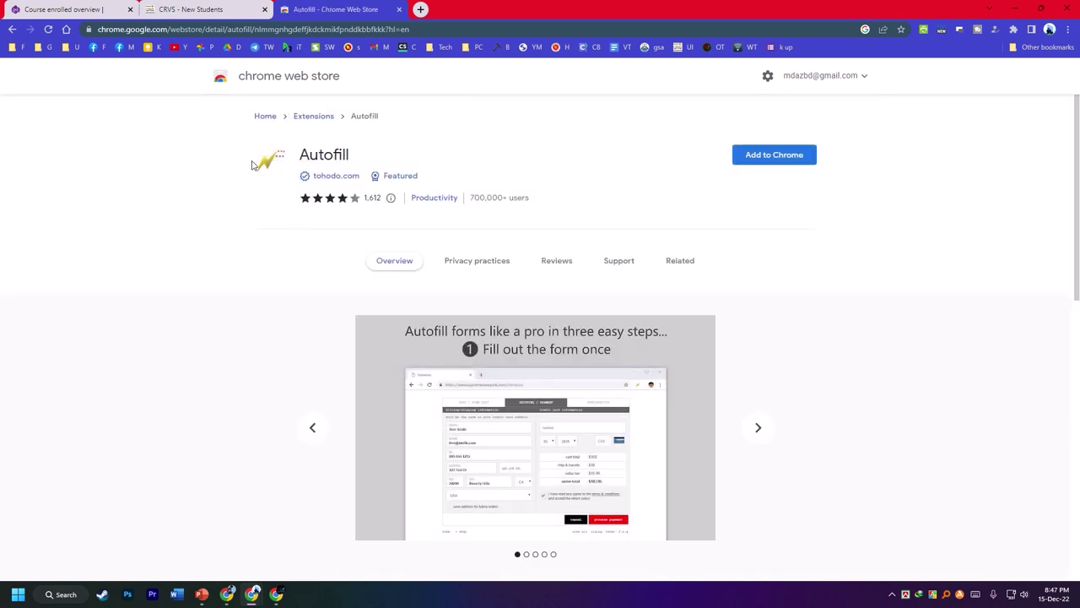
- Add the Autofill extension to Chrome and confirm adding it
left_click(778, 162)
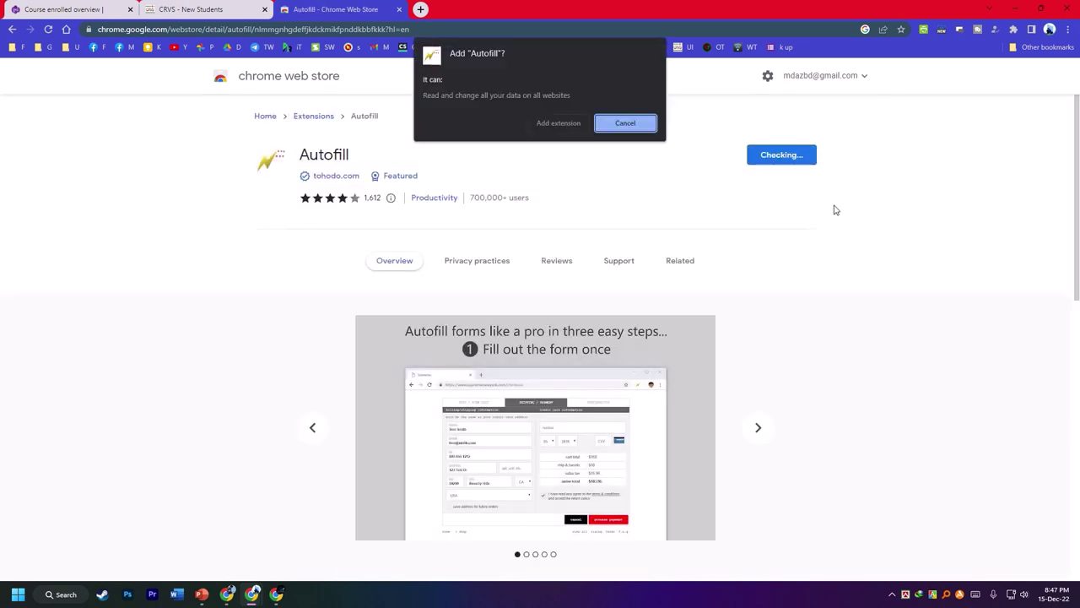
left_click(555, 125)
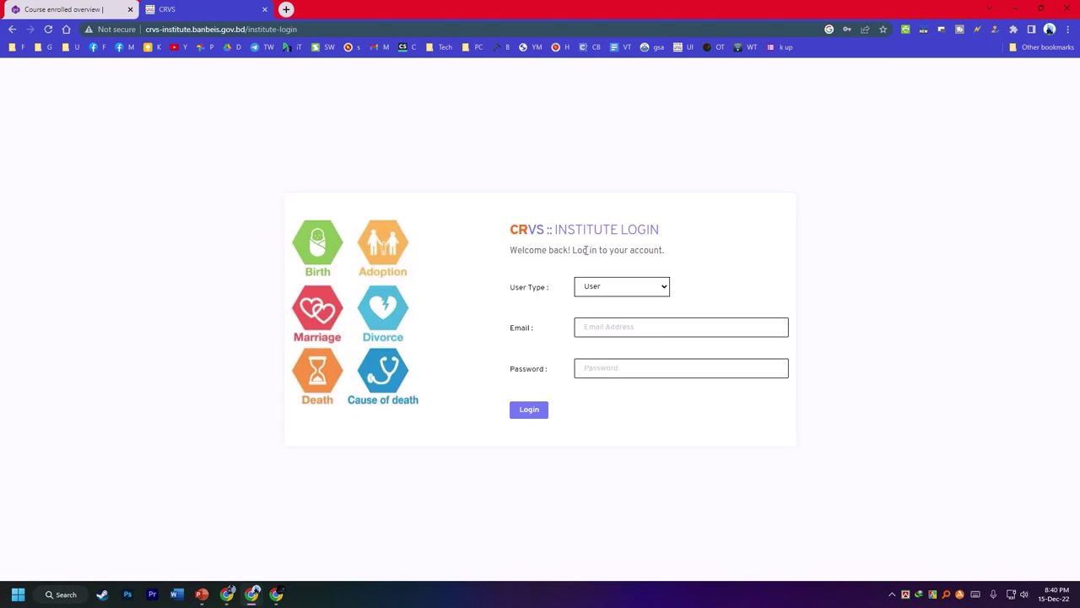
- Log in as Admin with the saved EIIN credentials and bring up the STUDENTS card options
left_click(245, 32)
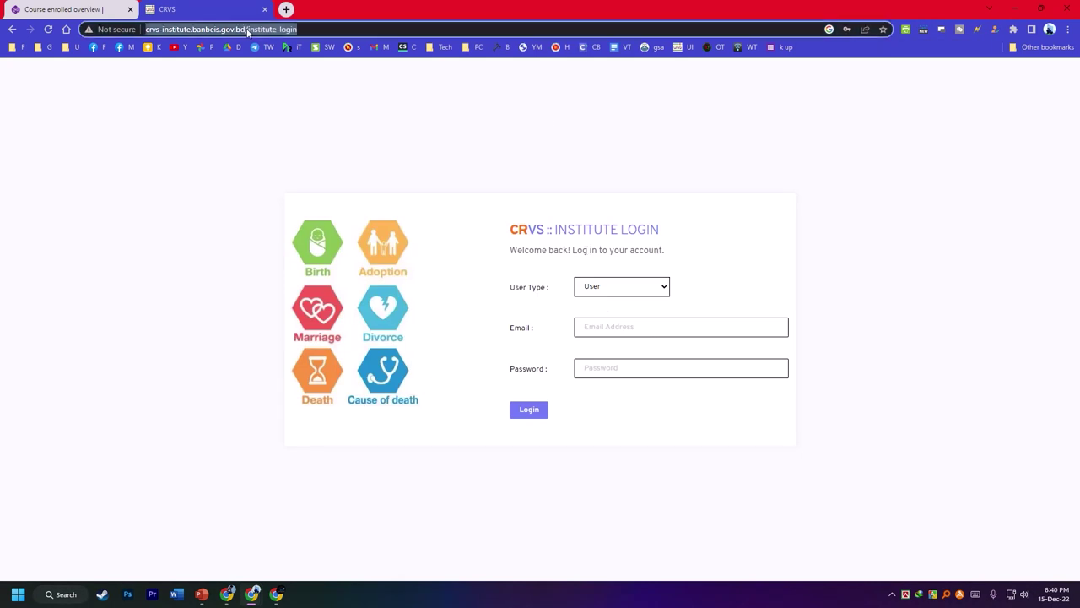
left_click(631, 291)
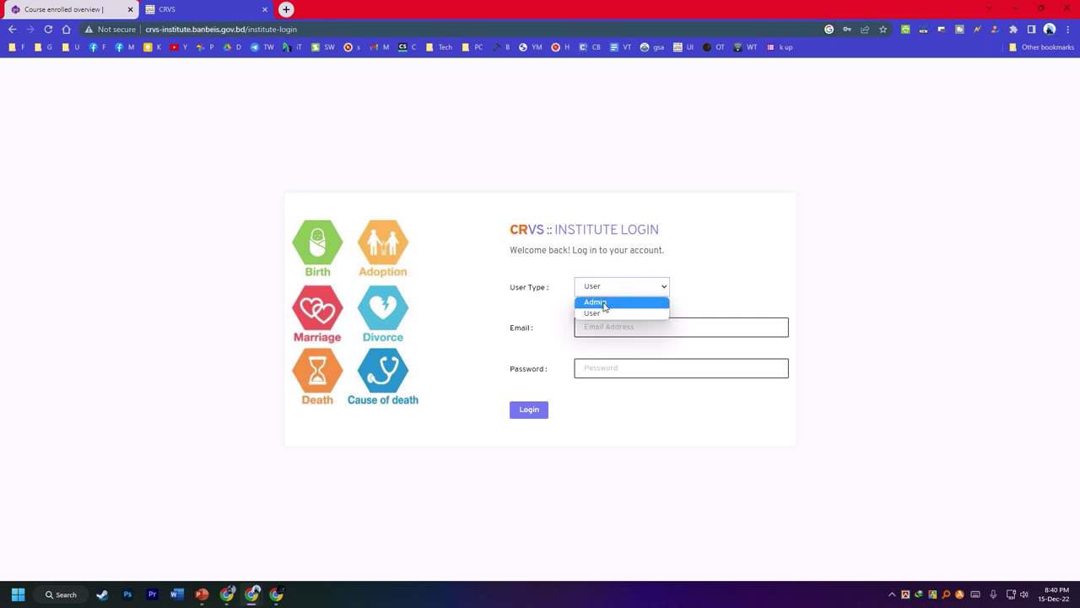
left_click(605, 304)
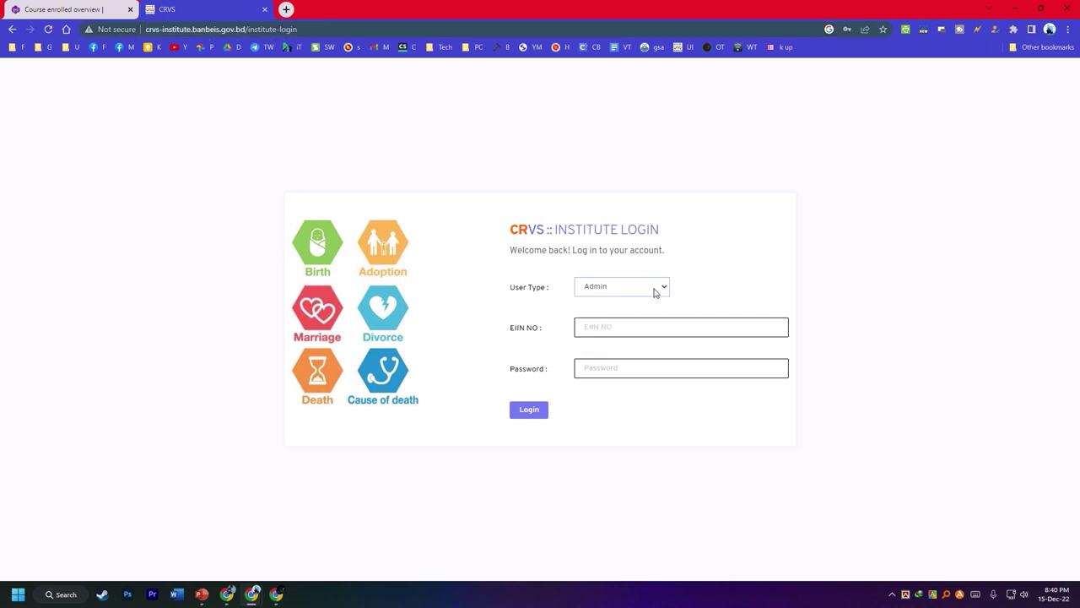
left_click(592, 336)
left_click(685, 361)
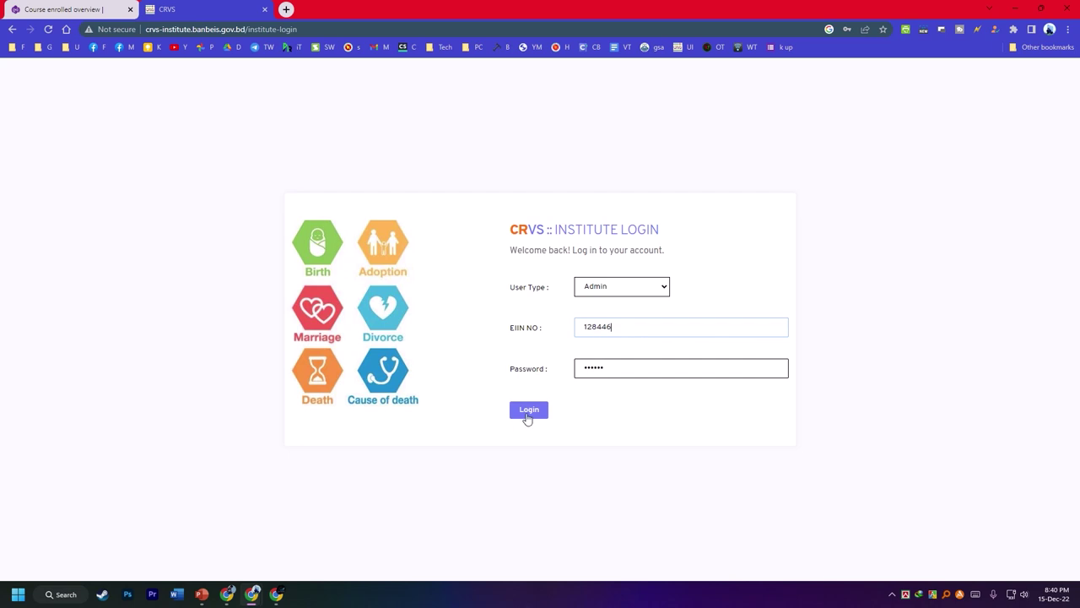
left_click(524, 410)
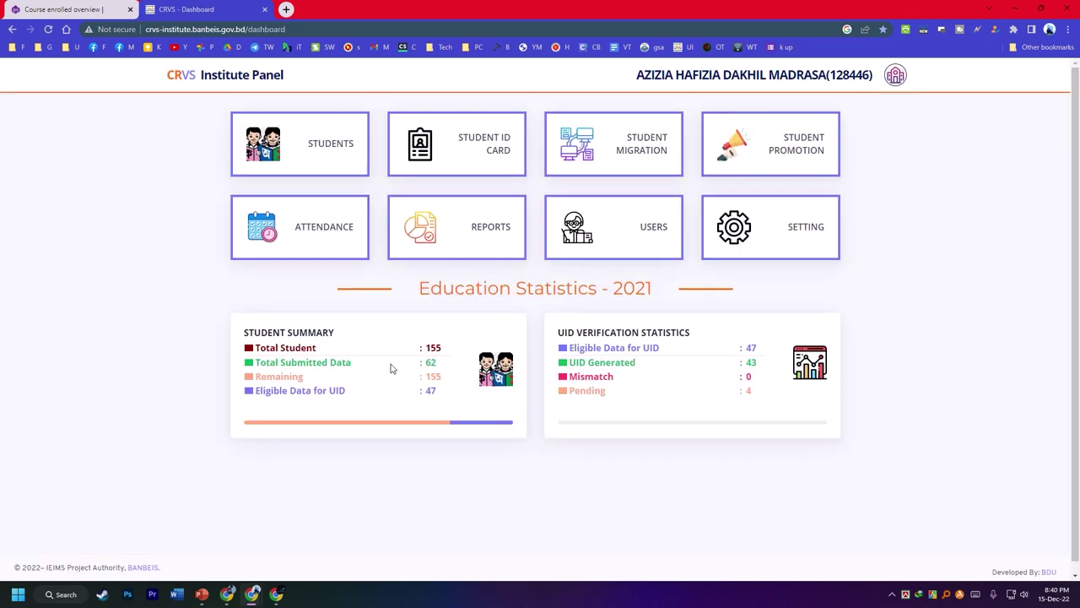
left_click_drag(436, 361, 424, 362)
mouse_move(337, 150)
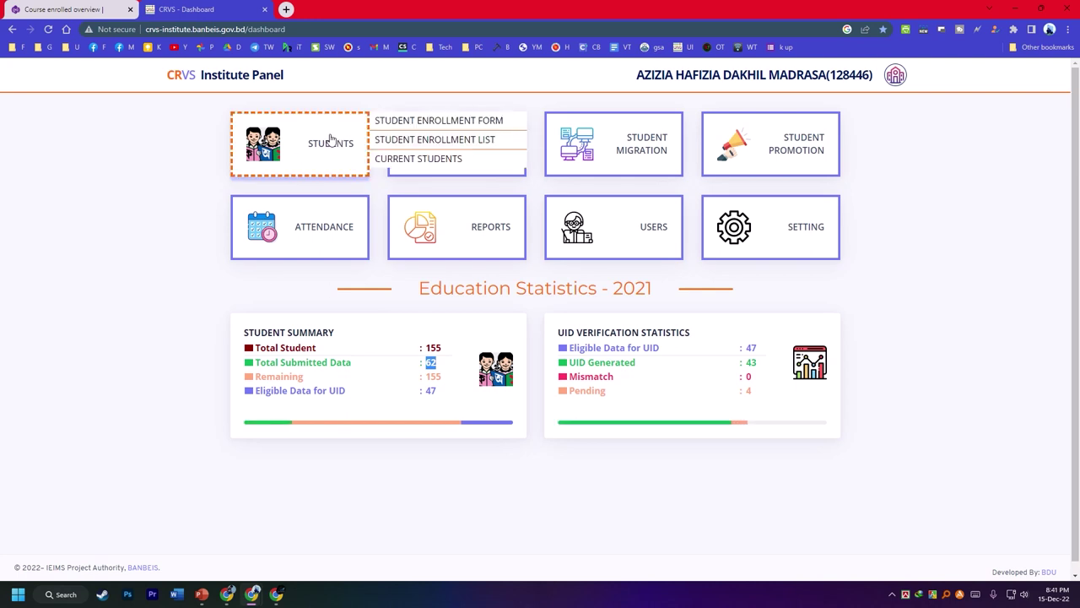
- Open the Student Enrollment Form and check the installed extensions list
left_click(454, 120)
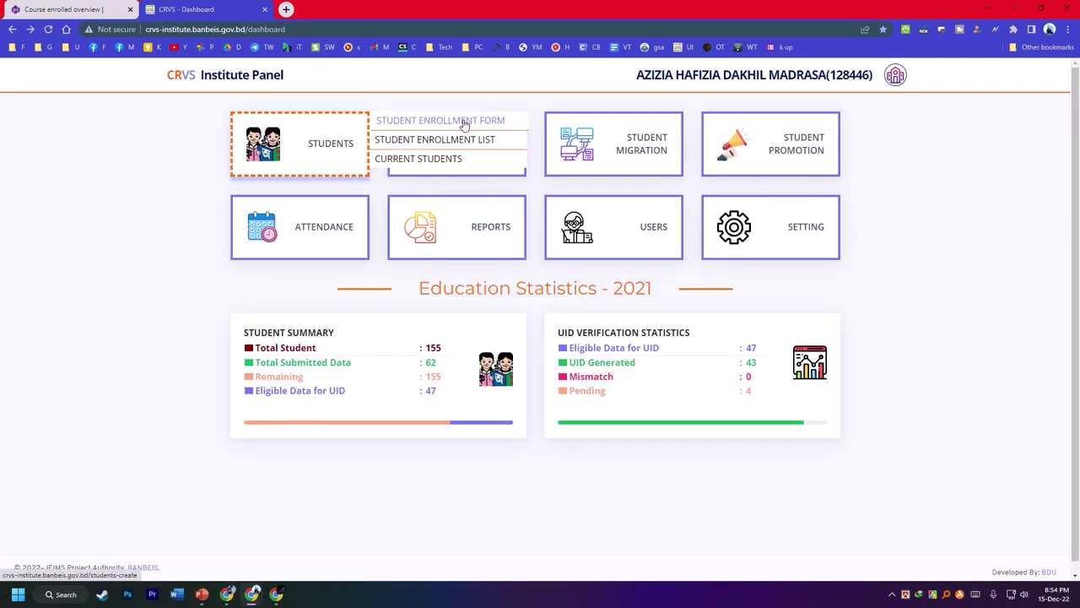
left_click(464, 124)
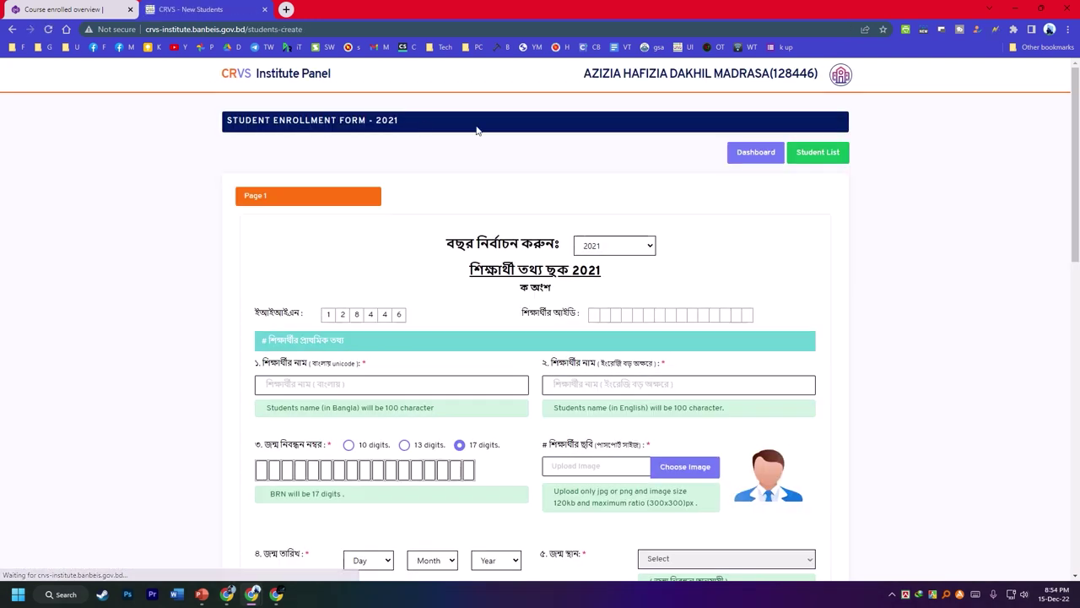
left_click(997, 30)
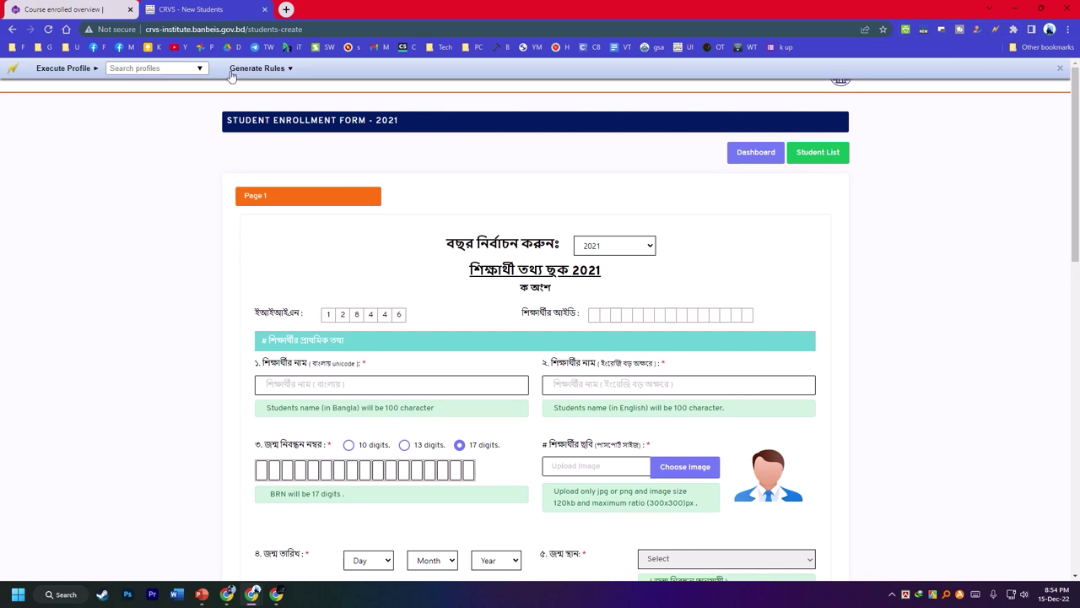
left_click(1014, 30)
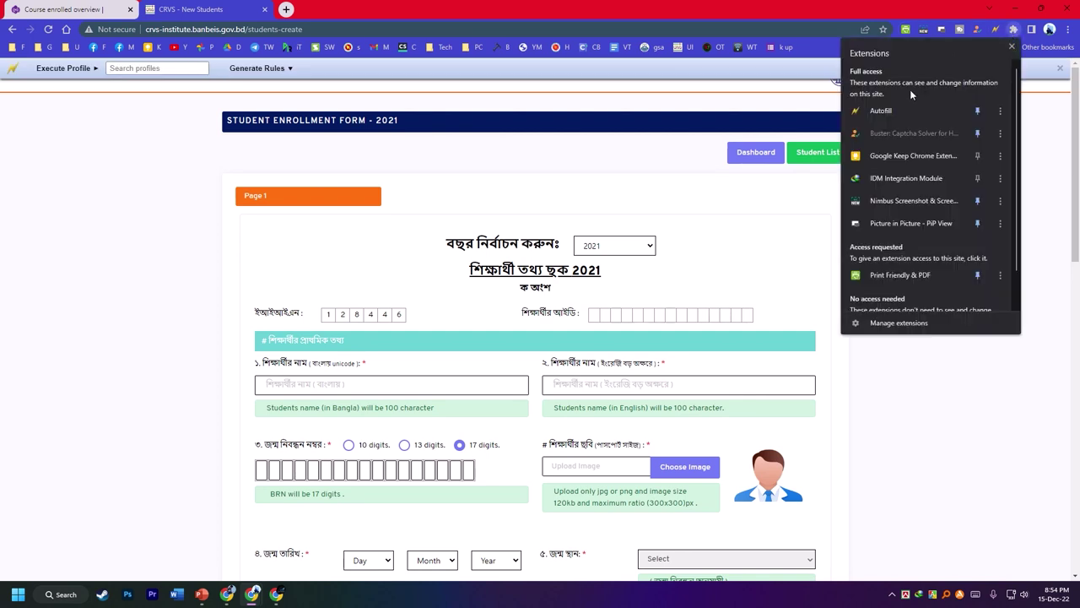
left_click(695, 258)
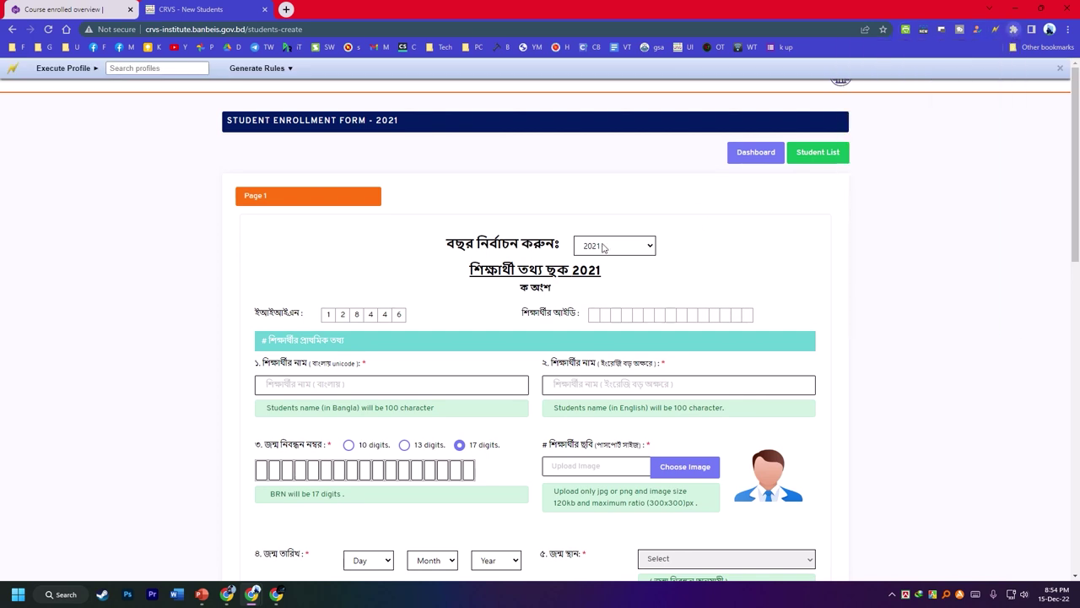
- Set the enrollment form year to 2022
left_click(603, 247)
left_click(595, 273)
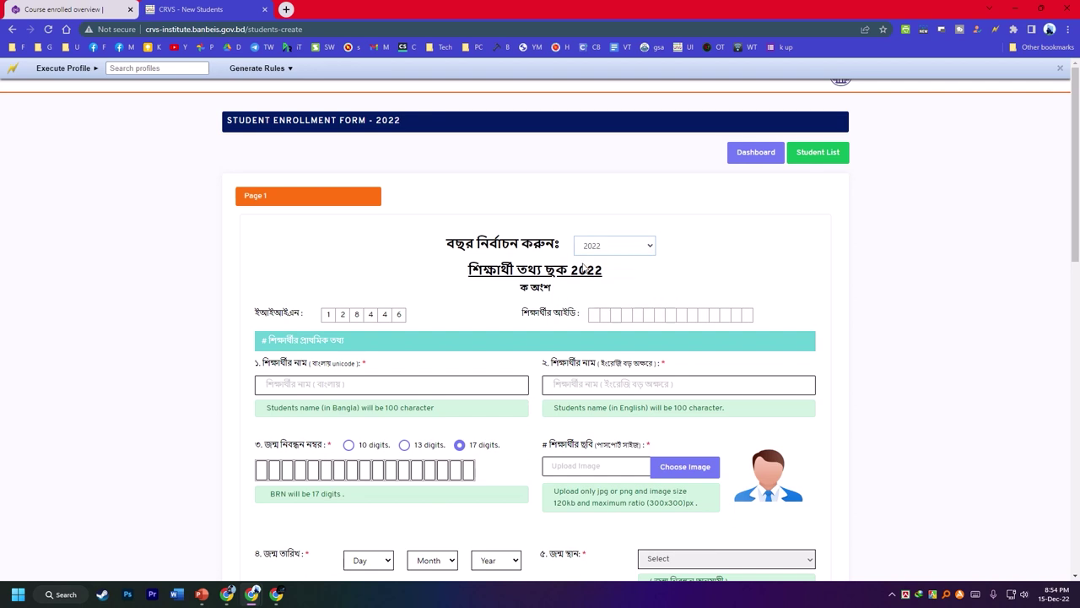
left_click(607, 248)
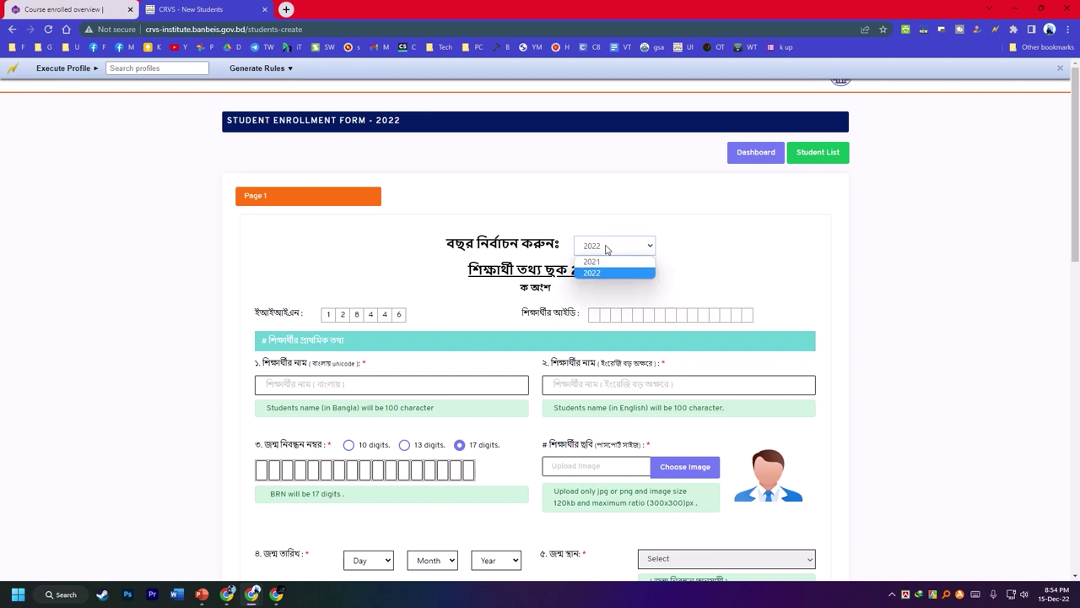
left_click(715, 250)
- Set religion to ইসলাম, class to ষষ্ঠ and marital status to অবিবাহিত
scroll(354, 269, "down", 3)
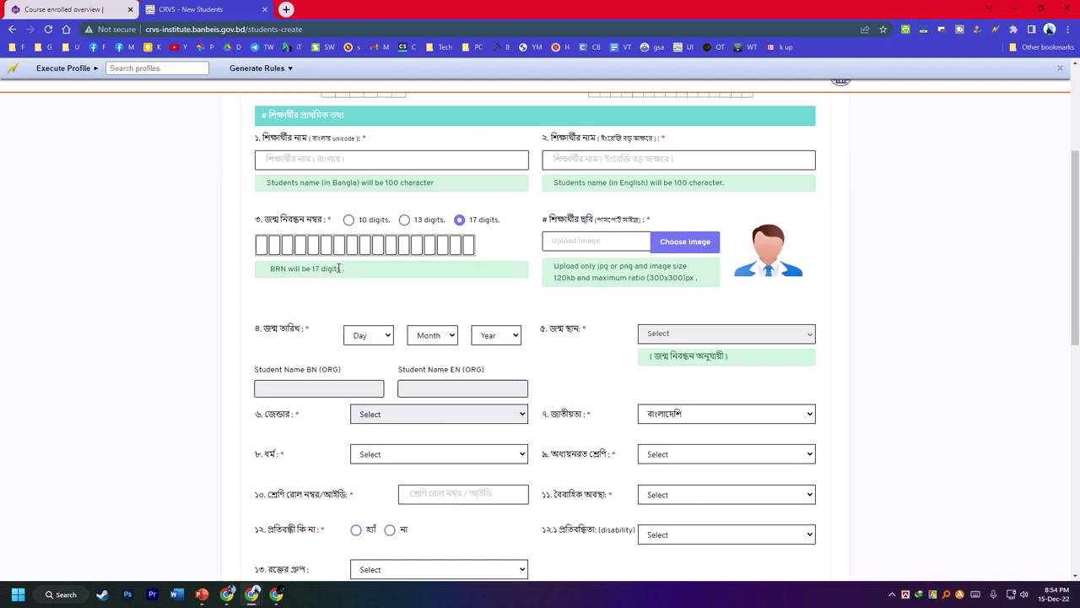
scroll(481, 283, "down", 1)
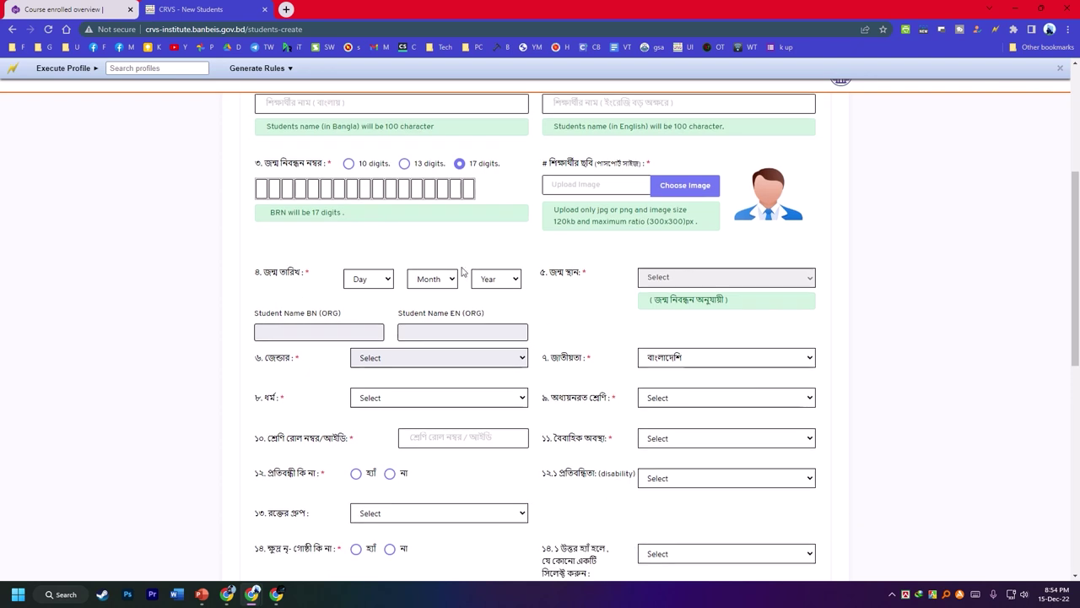
scroll(505, 317, "down", 1)
left_click(361, 337)
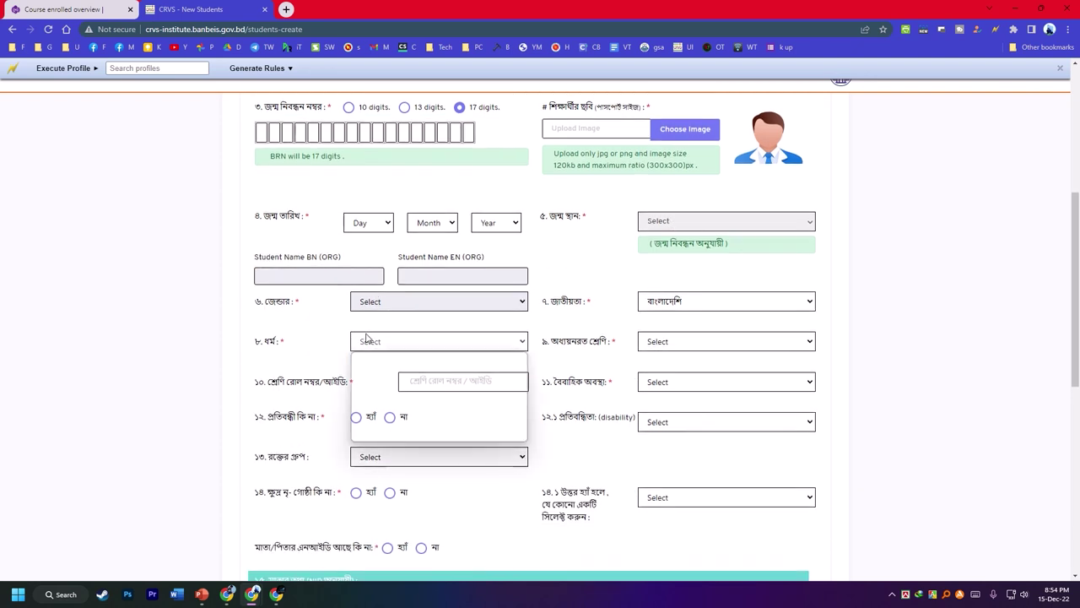
left_click(382, 371)
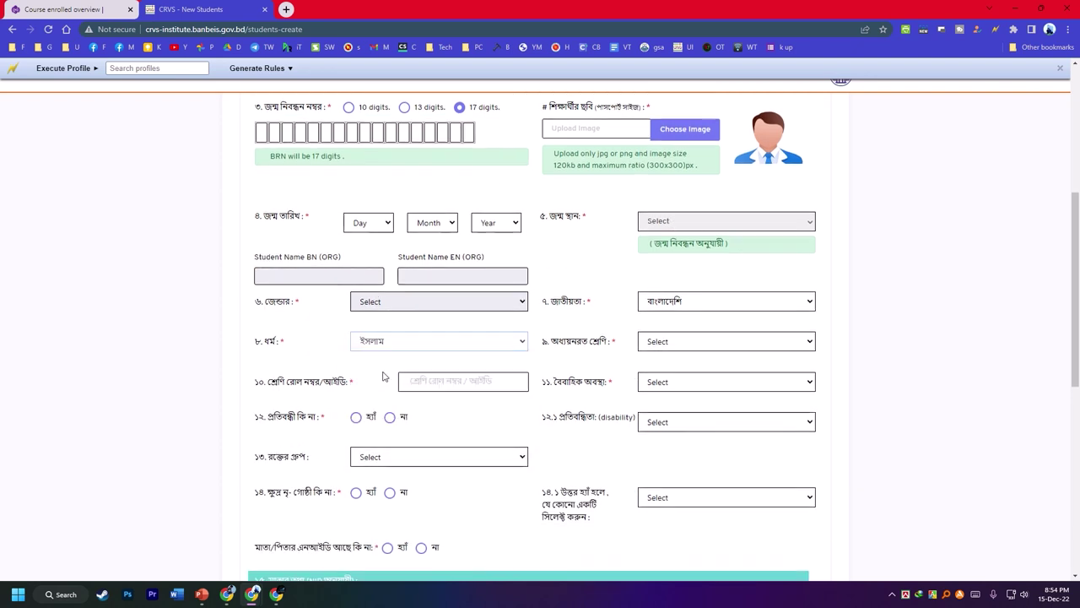
left_click(666, 343)
left_click(662, 368)
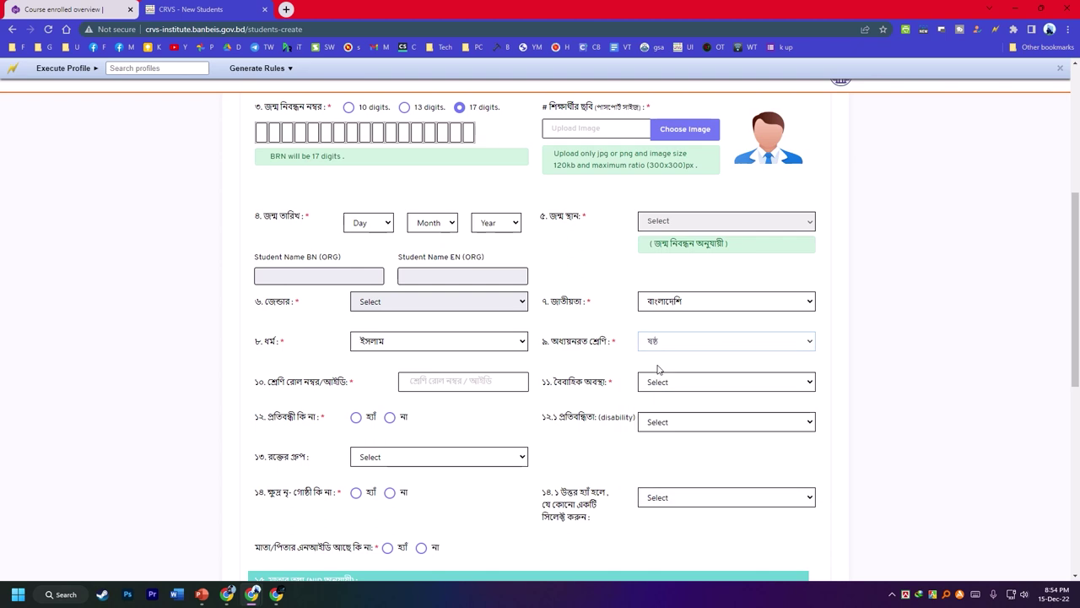
left_click(657, 382)
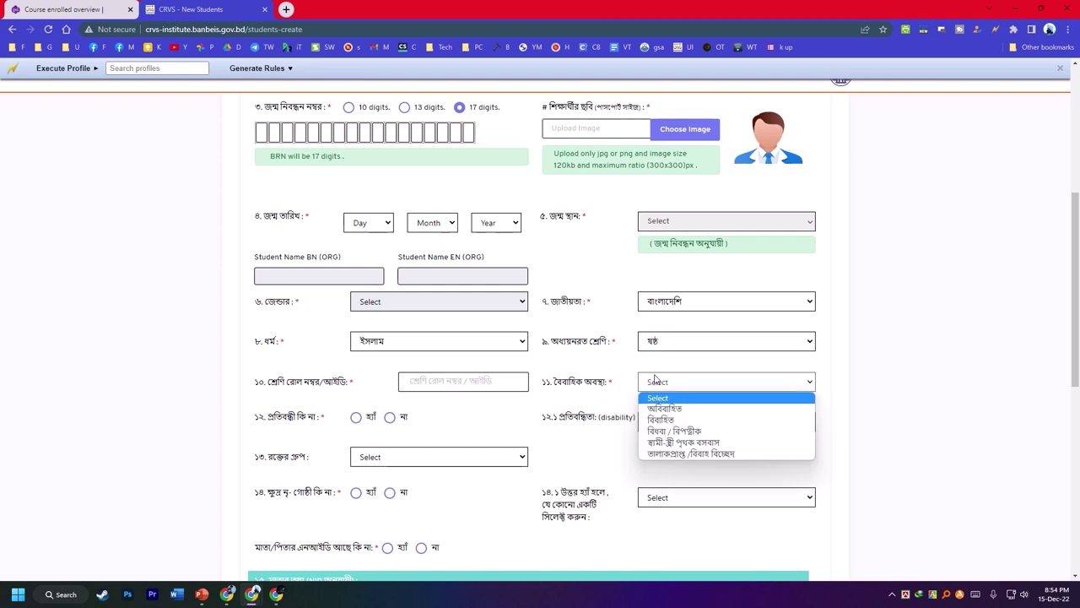
left_click(665, 408)
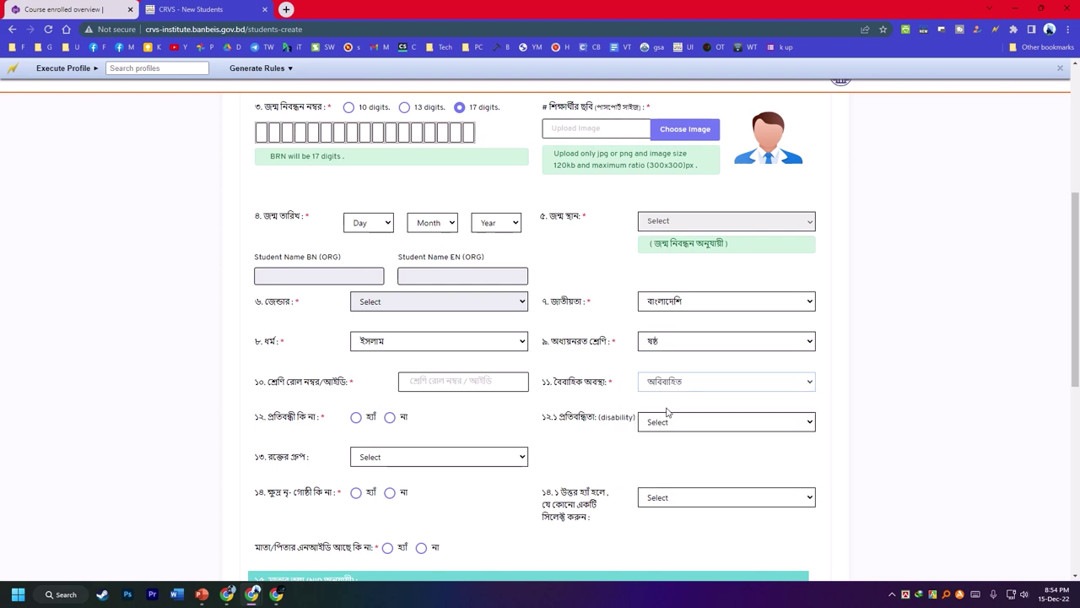
- Answer না to the disability and ethnic-minority questions
scroll(507, 355, "down", 1)
left_click(390, 306)
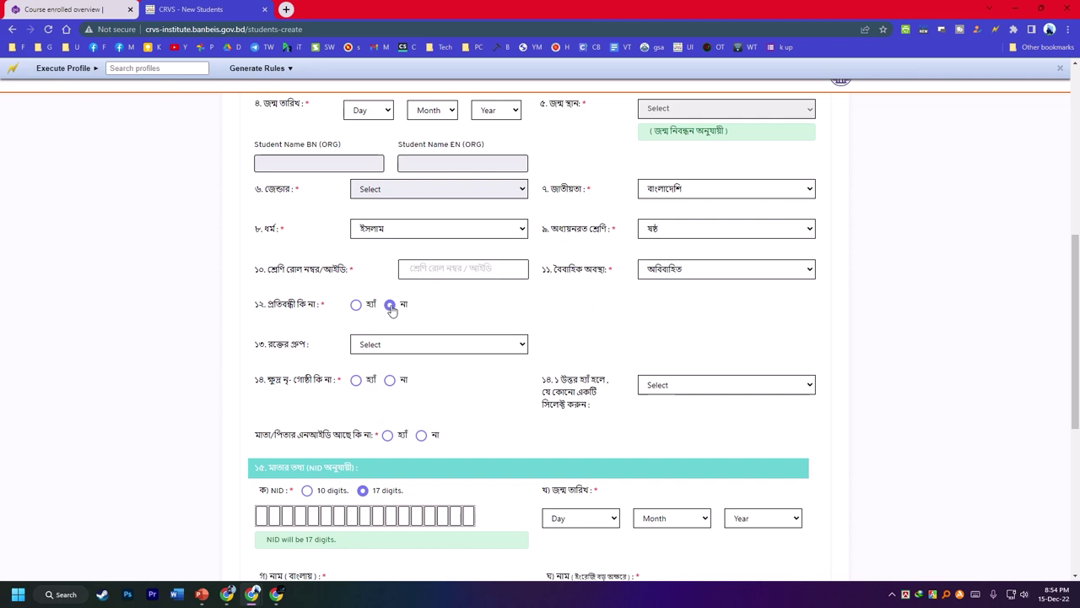
left_click(389, 381)
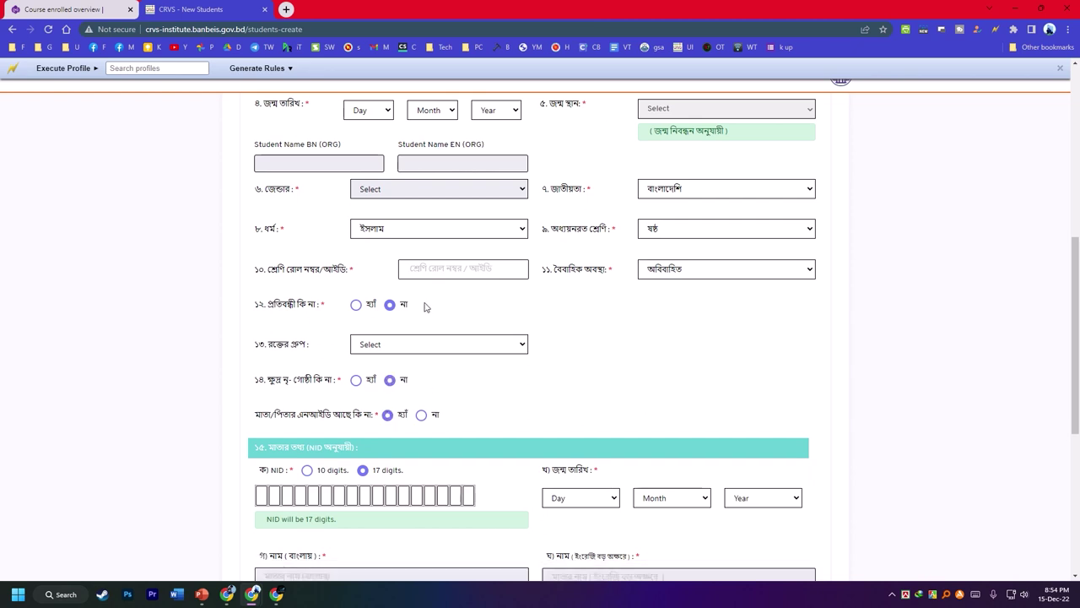
scroll(530, 299, "down", 2)
scroll(627, 347, "down", 2)
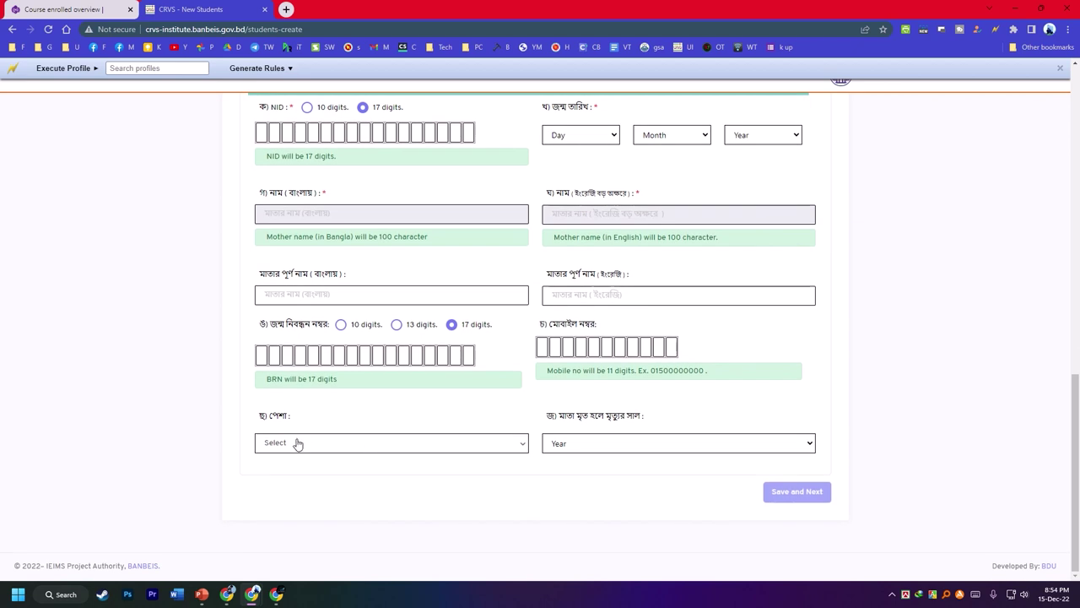
- Set the mother's occupation to House-Wife
left_click(299, 443)
type("ho")
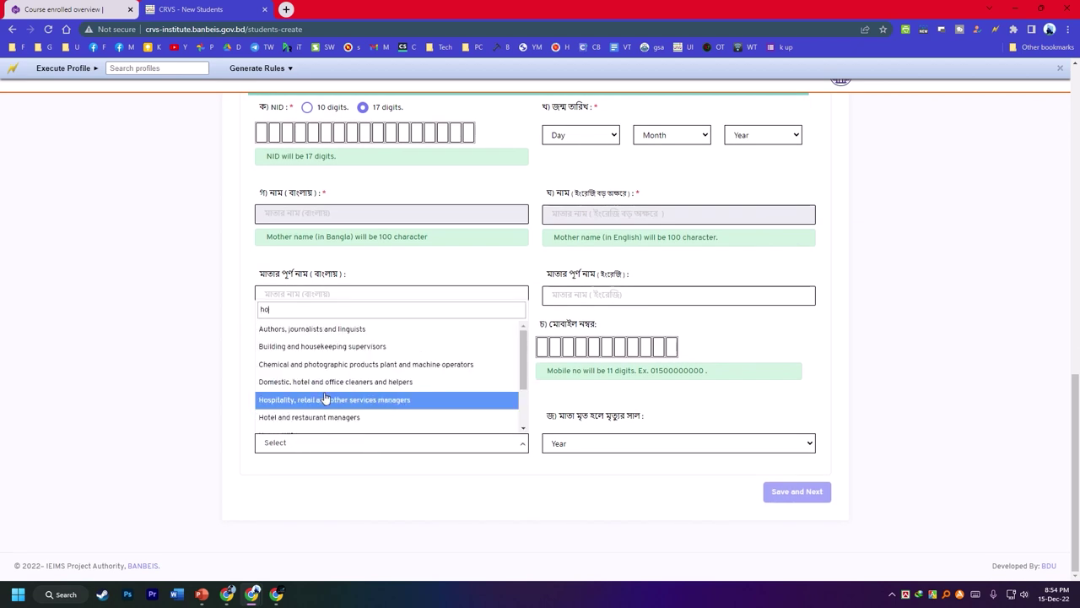
type("use")
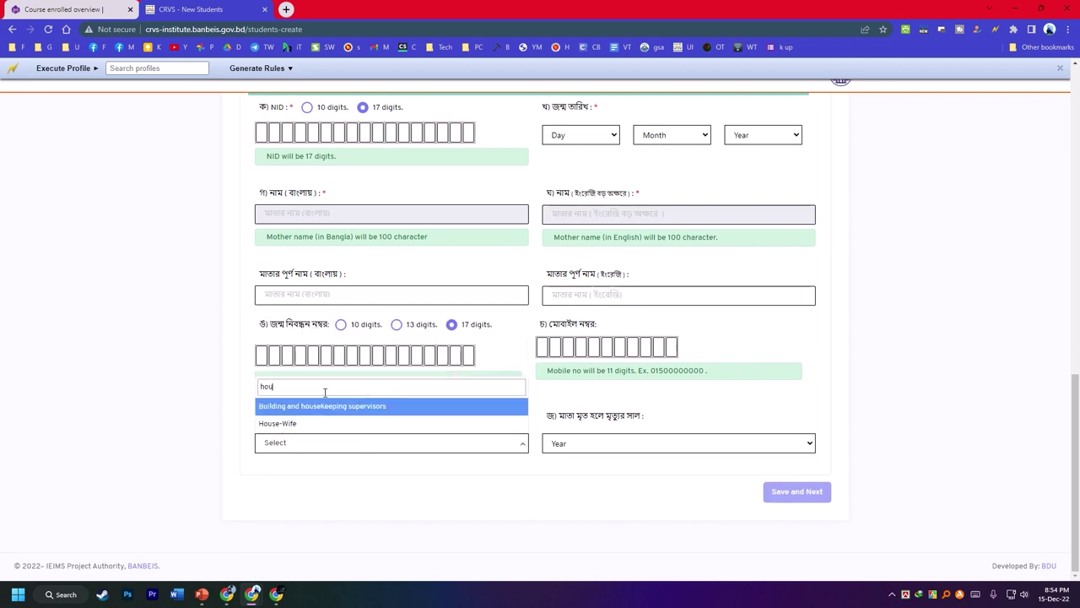
left_click(295, 416)
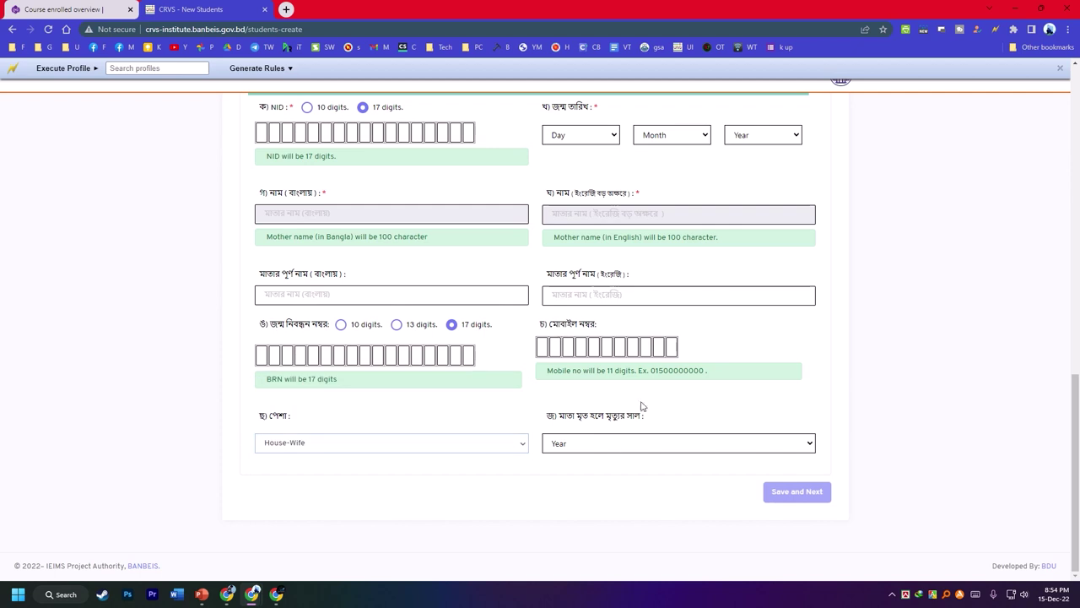
- Switch the mother's NID format to 10 digits
scroll(595, 346, "up", 1)
scroll(355, 279, "up", 2)
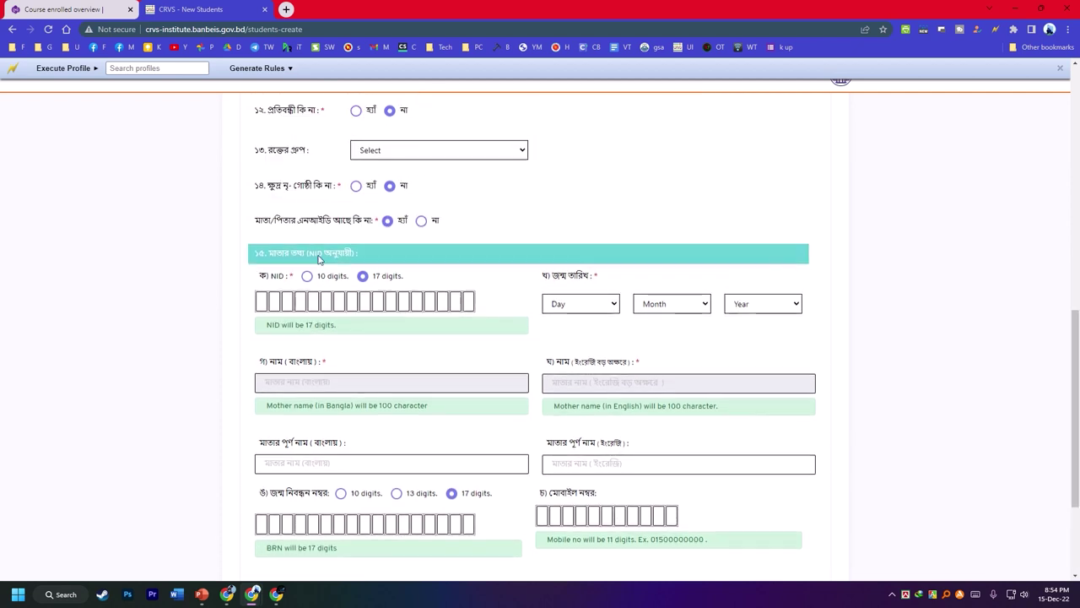
left_click(321, 278)
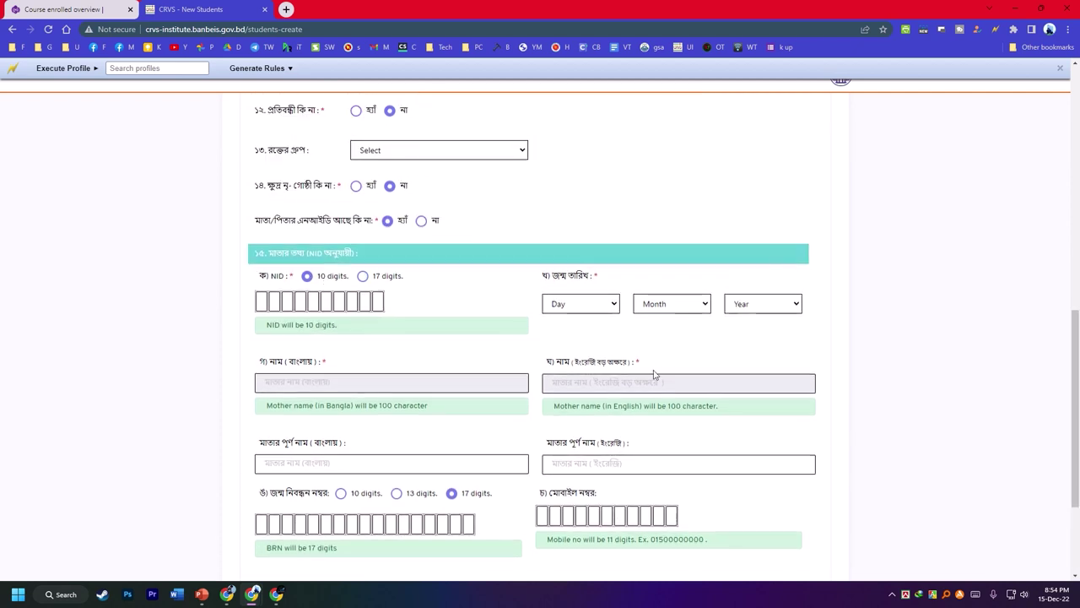
scroll(665, 453, "up", 2)
scroll(506, 304, "up", 1)
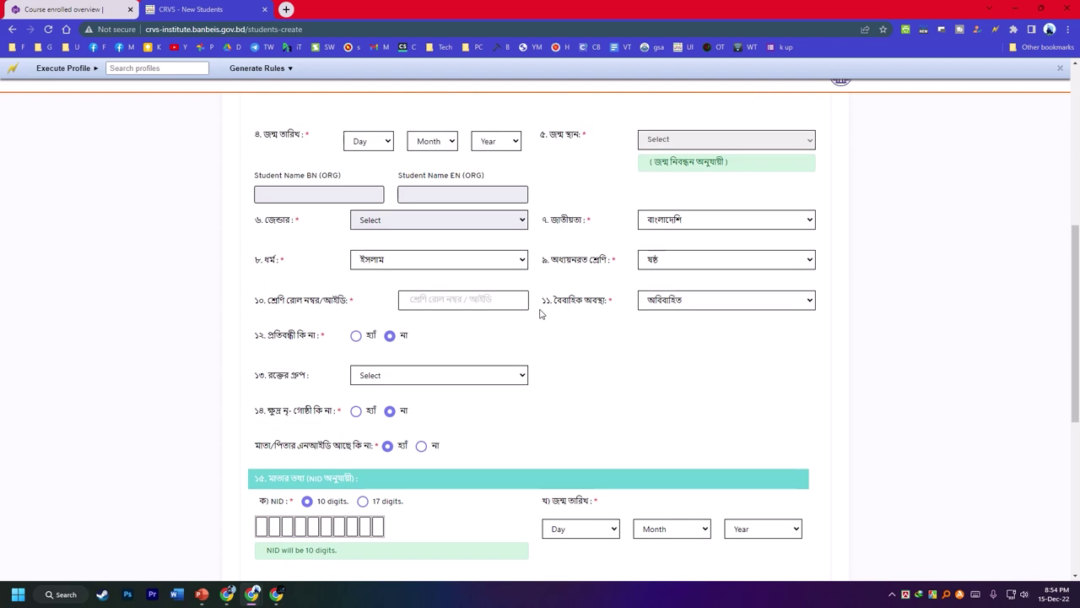
scroll(439, 338, "up", 1)
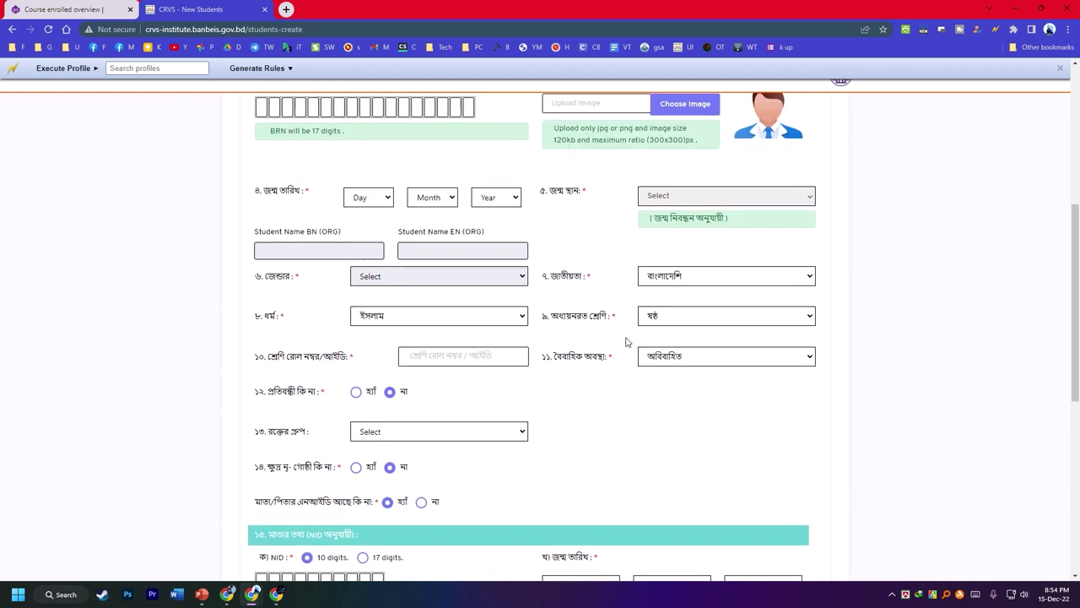
scroll(668, 333, "up", 5)
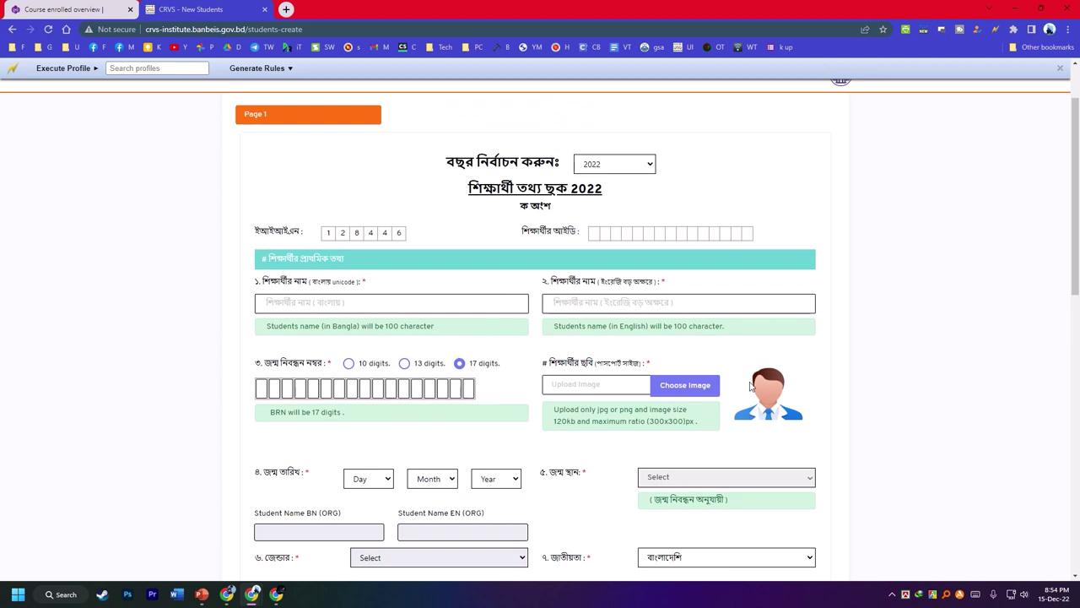
- Generate Autofill rules from the filled form and save them under a new profile p1
scroll(574, 423, "down", 3)
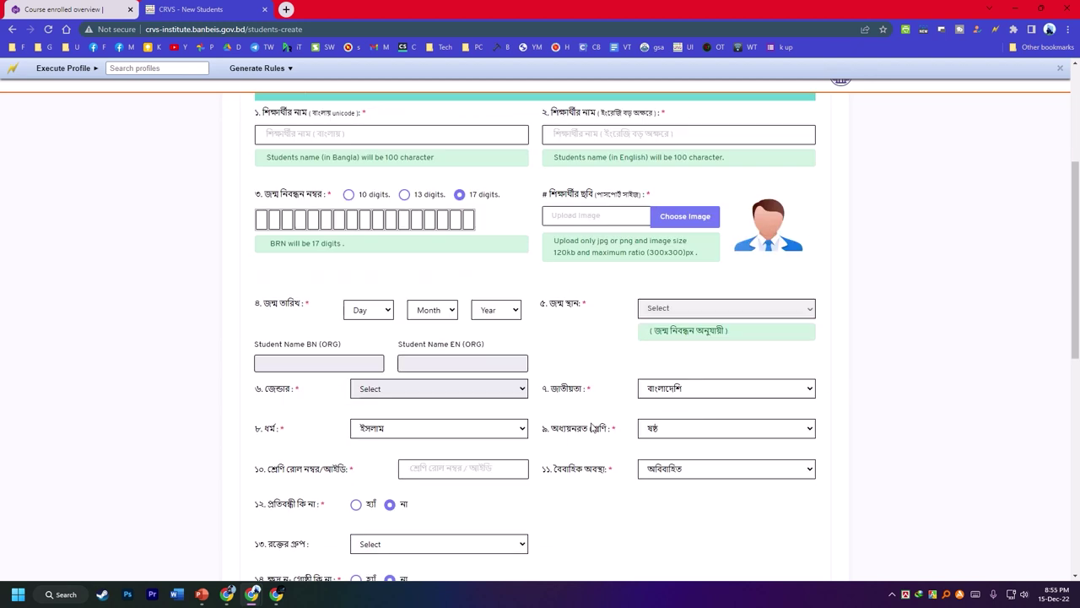
right_click(590, 346)
mouse_move(662, 226)
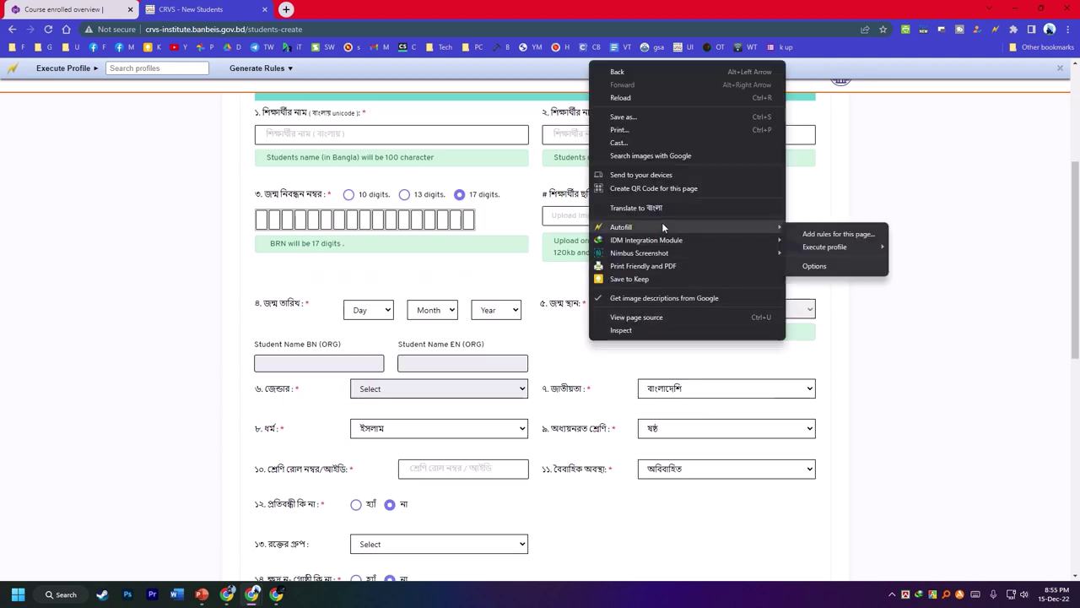
left_click(832, 235)
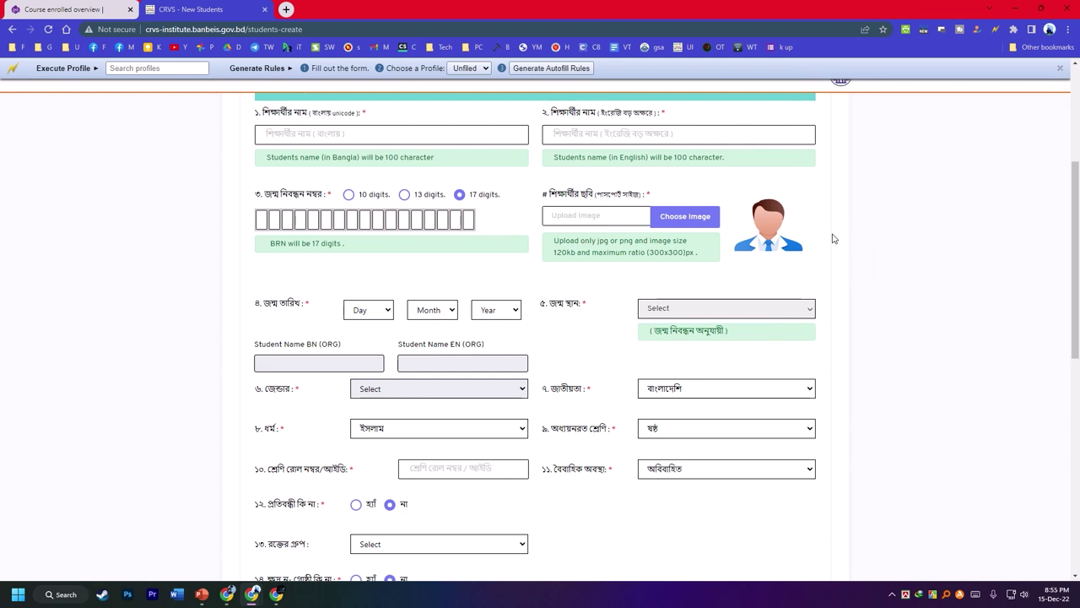
left_click(469, 67)
left_click(469, 92)
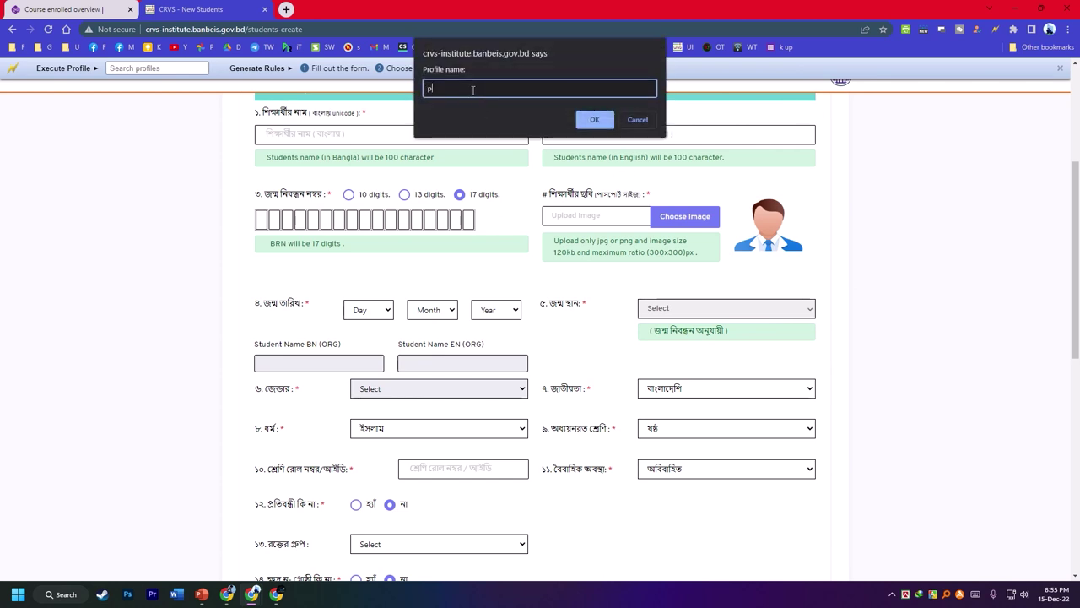
type("p1")
left_click(592, 120)
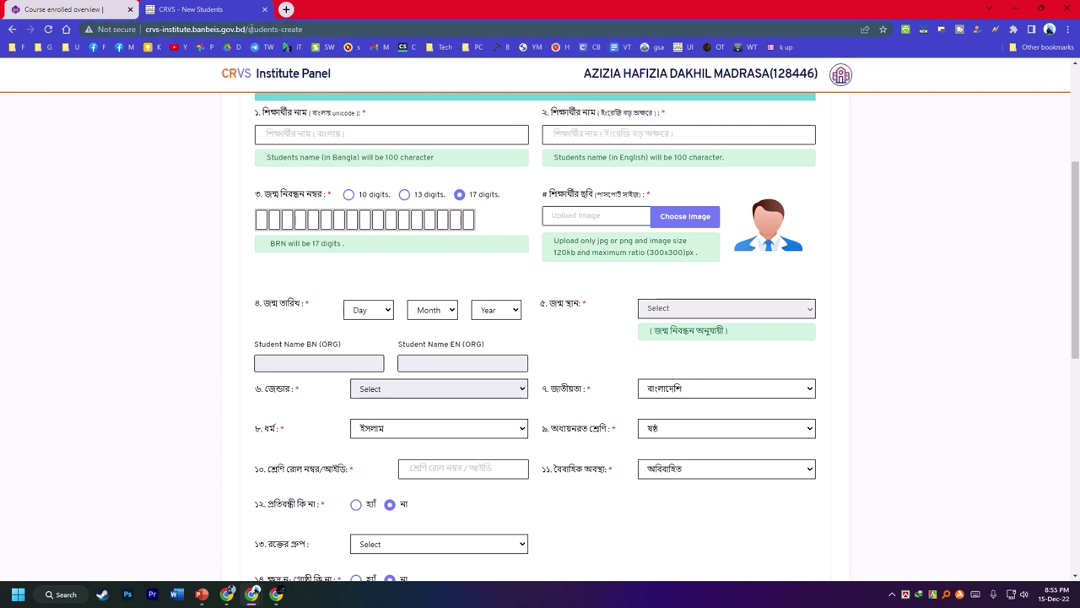
- Copy the site's host name from the address bar
left_click_drag(244, 29, 153, 30)
right_click(153, 30)
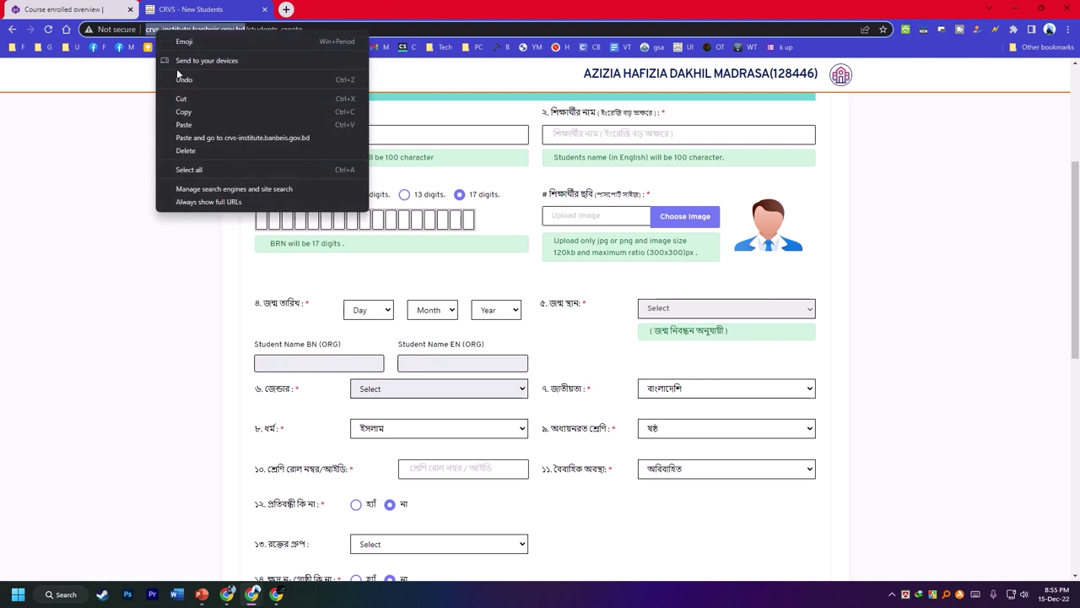
left_click(195, 110)
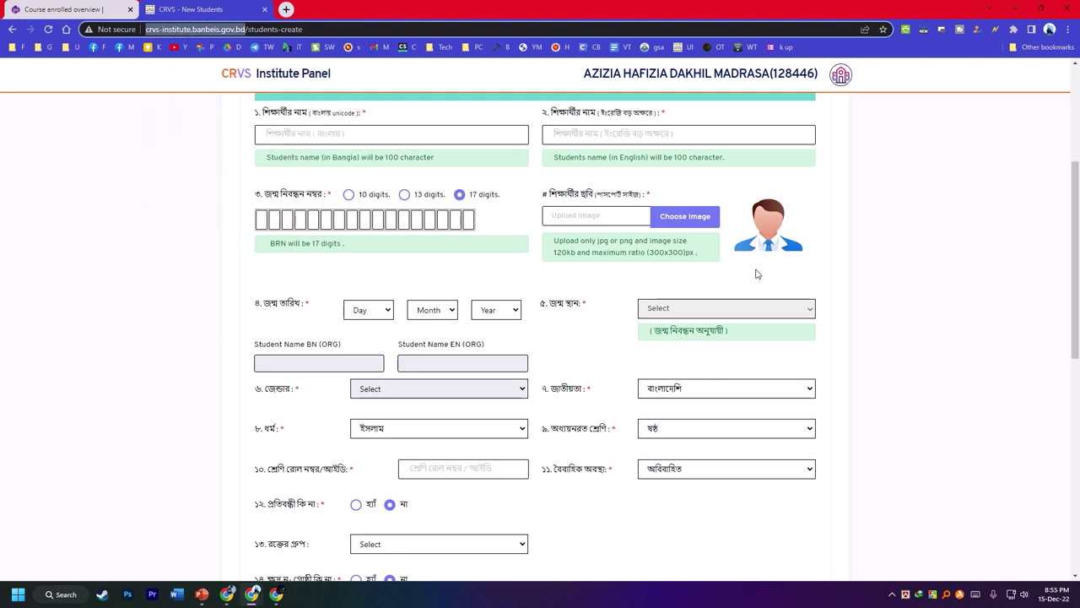
right_click(733, 279)
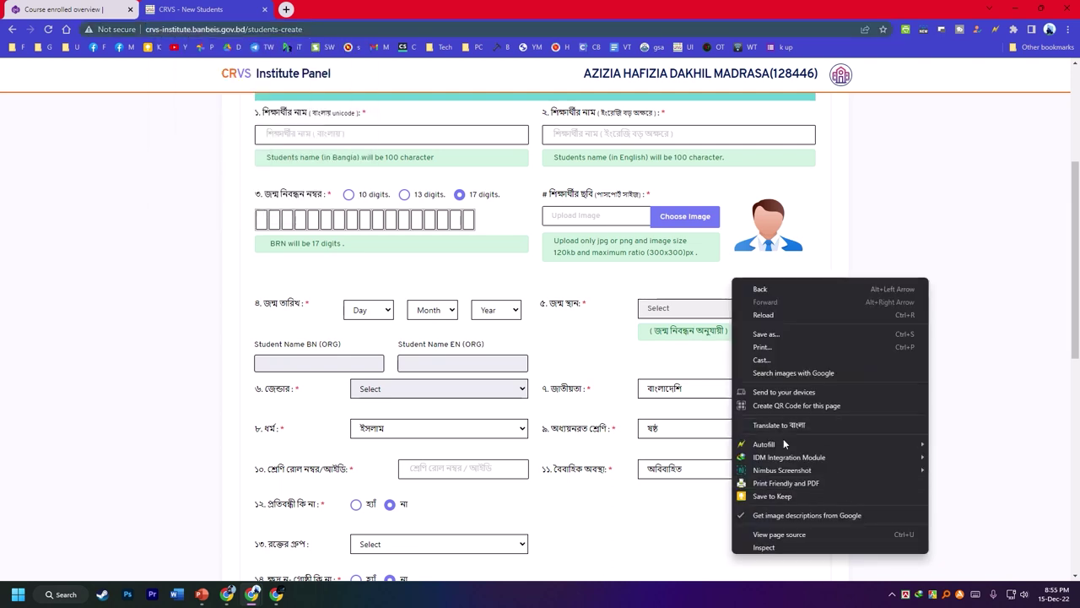
mouse_move(784, 444)
mouse_move(1000, 463)
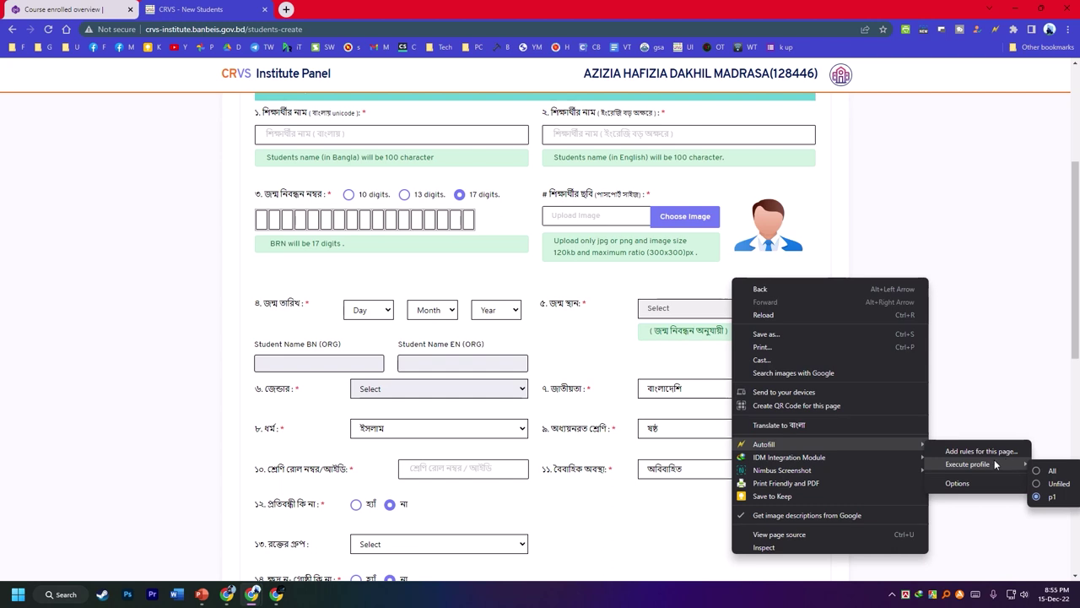
- Open Autofill Options with profile p1 selected for editing
left_click(969, 484)
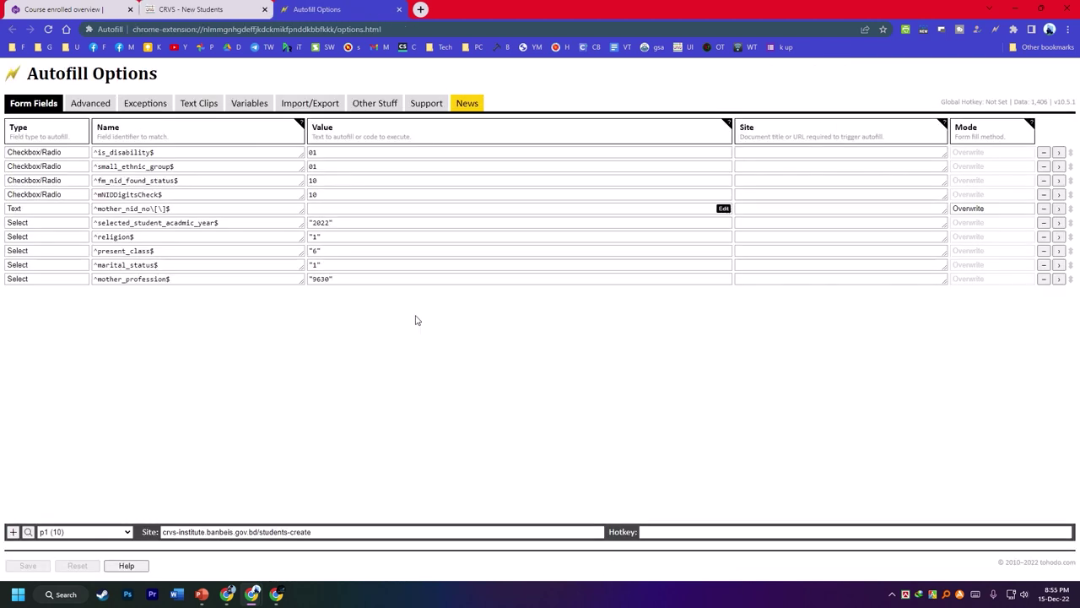
left_click(90, 530)
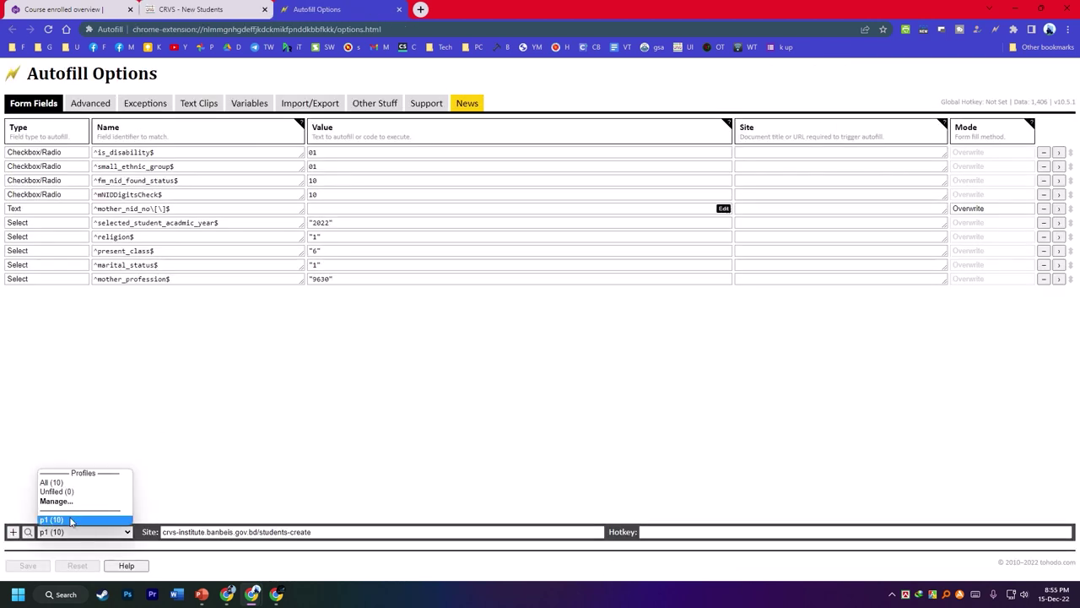
left_click(626, 414)
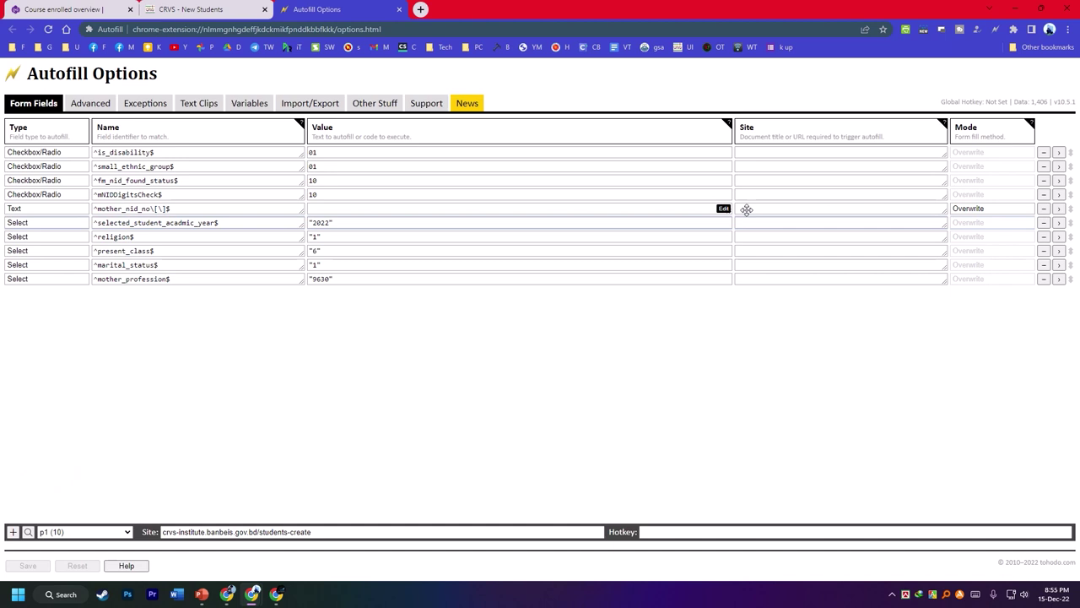
left_click(776, 153)
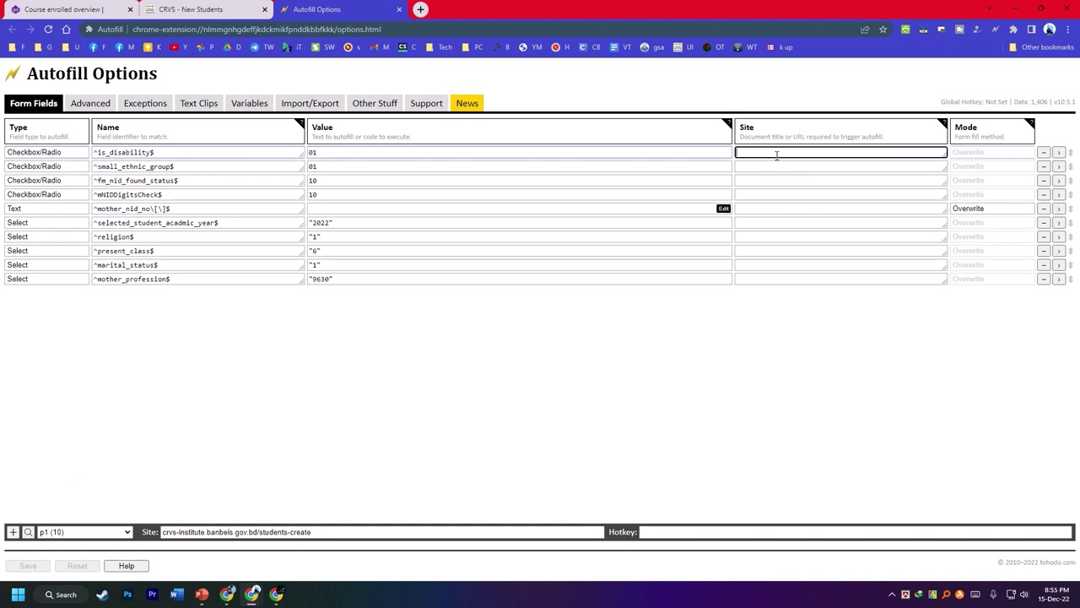
key("ctrl+v")
left_click(767, 167)
key("ctrl+v")
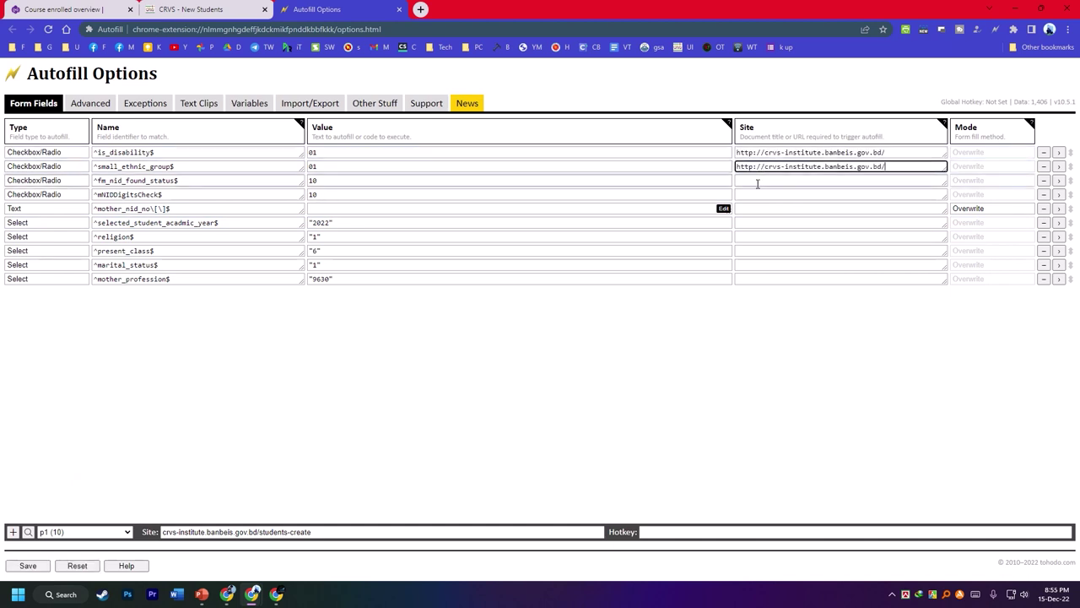
left_click(757, 180)
key("ctrl+v")
left_click(756, 194)
key("ctrl+v")
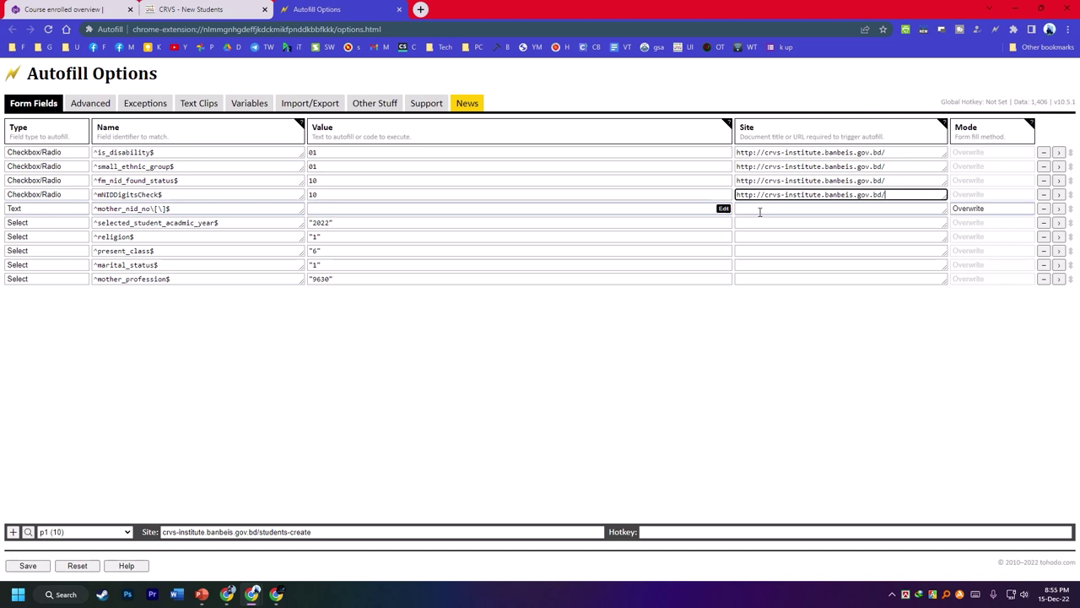
left_click(760, 208)
key("ctrl+v")
left_click(754, 223)
key("ctrl+v")
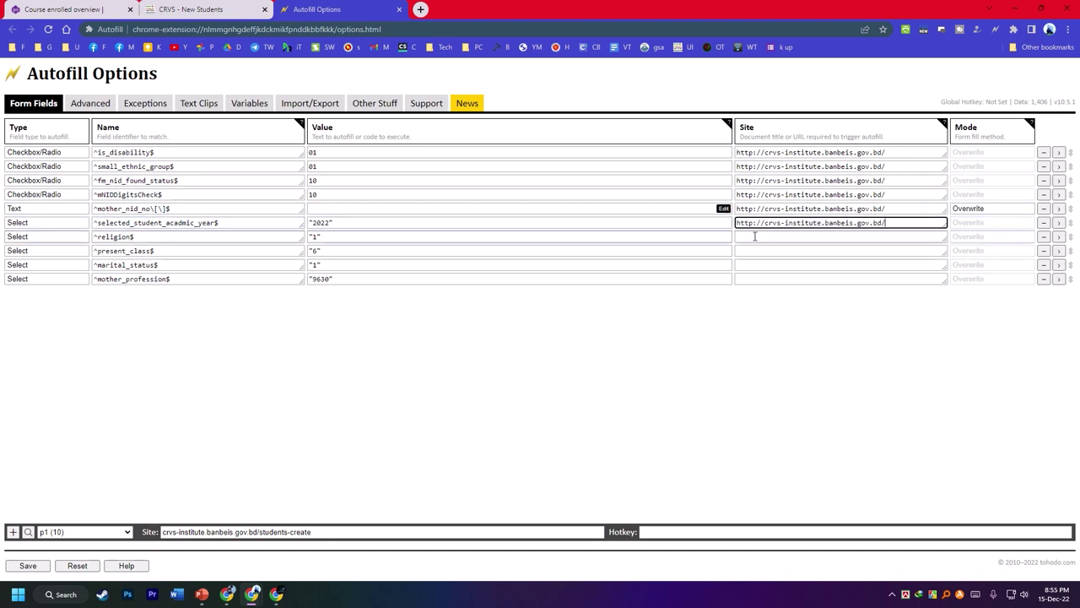
left_click(754, 236)
key("ctrl+v")
left_click(752, 251)
key("ctrl+v")
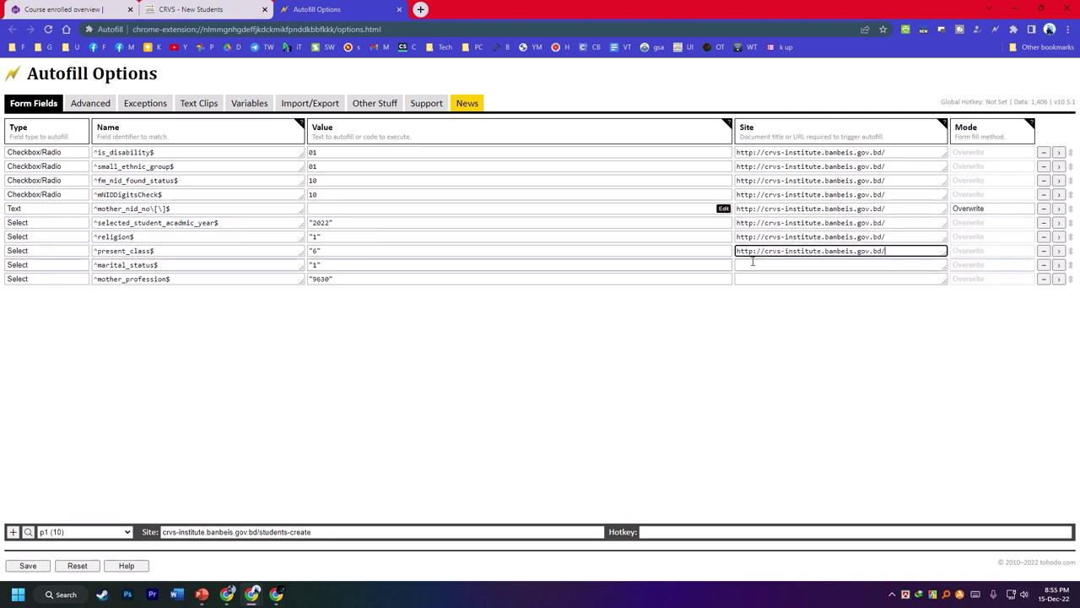
left_click(752, 264)
key("ctrl+v")
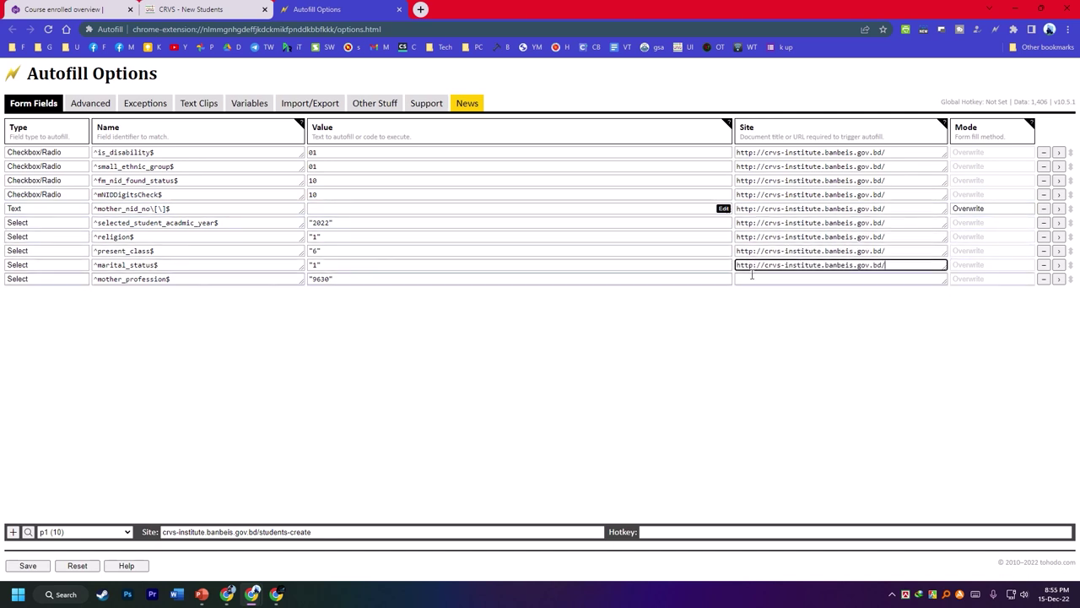
left_click(751, 279)
key("ctrl+v")
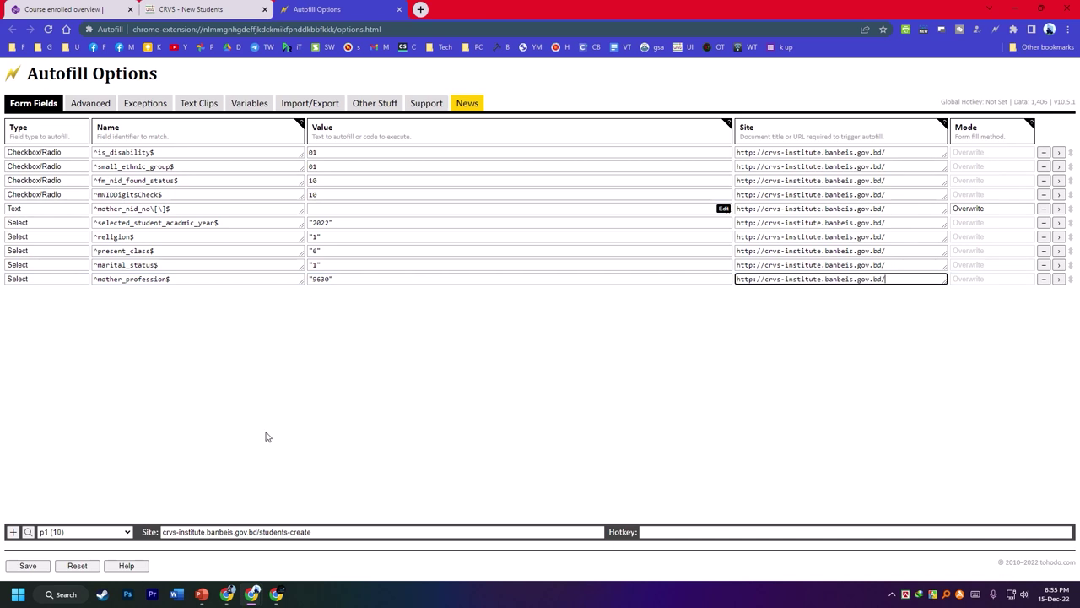
left_click(25, 566)
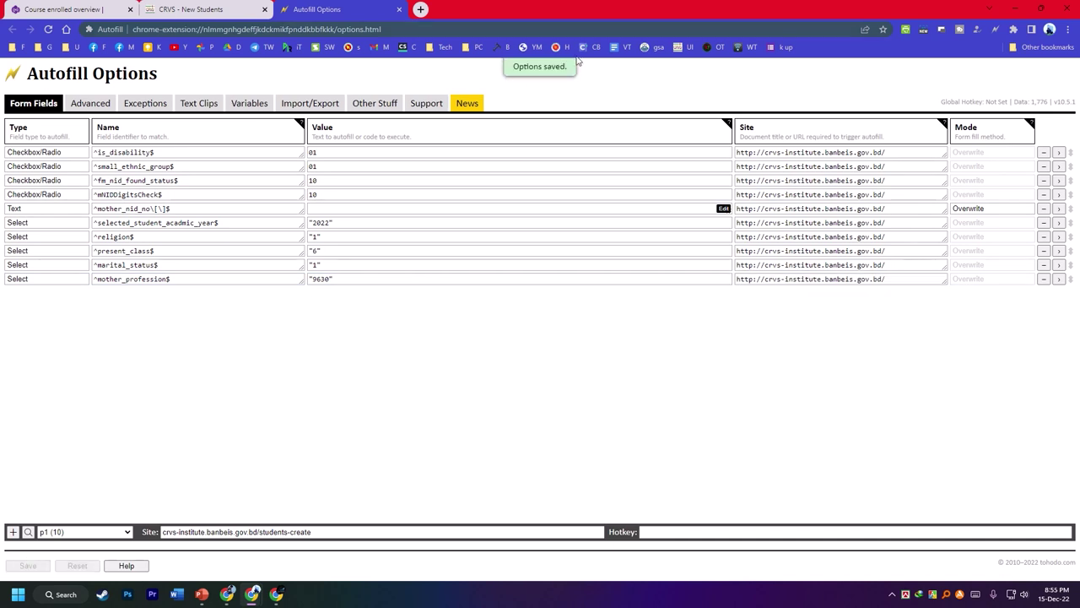
left_click(226, 9)
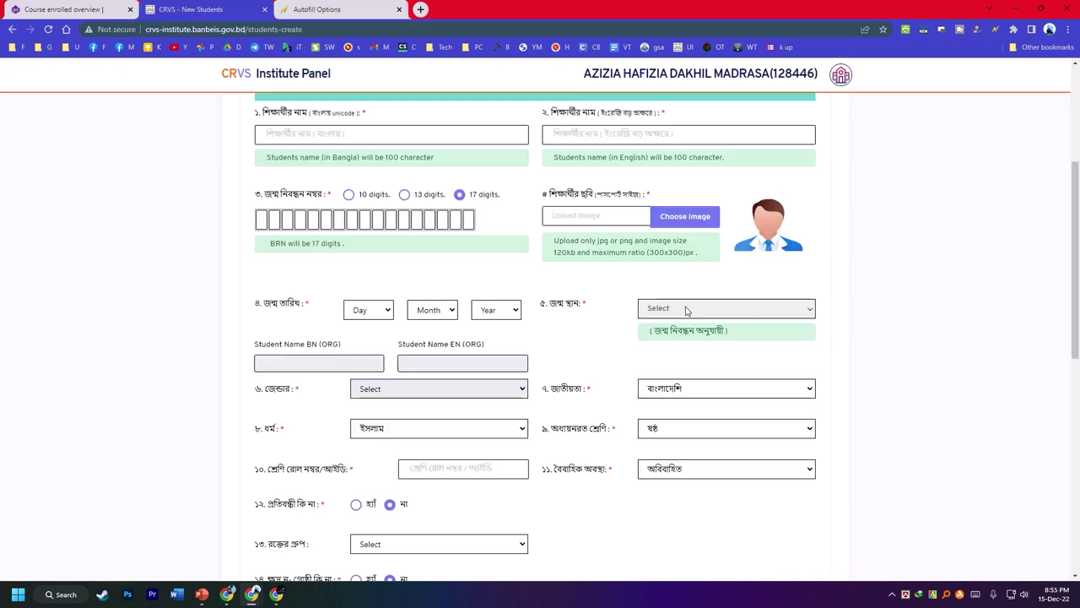
scroll(429, 288, "up", 2)
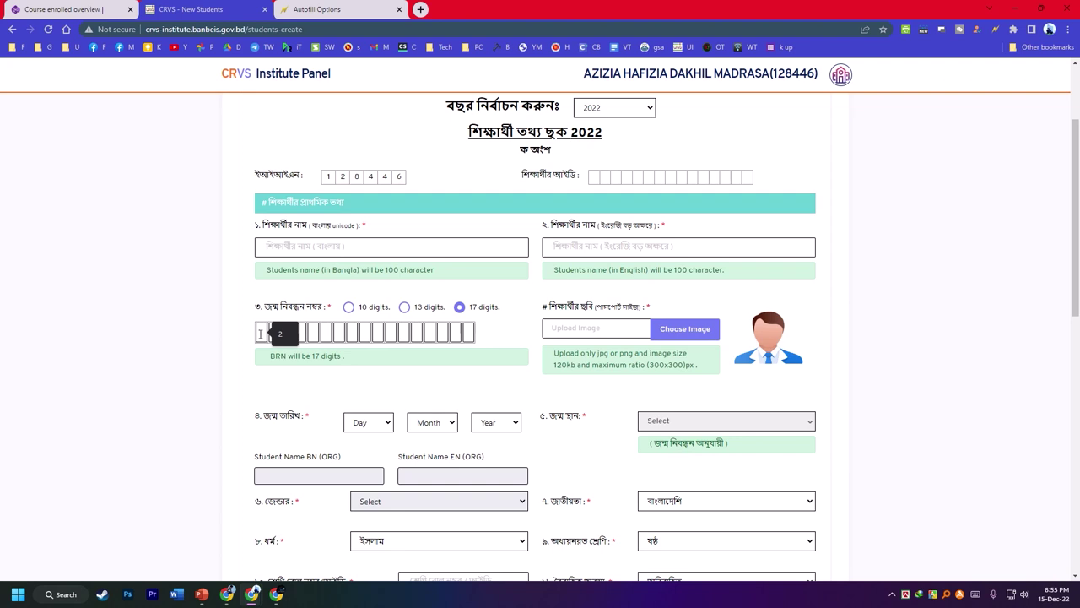
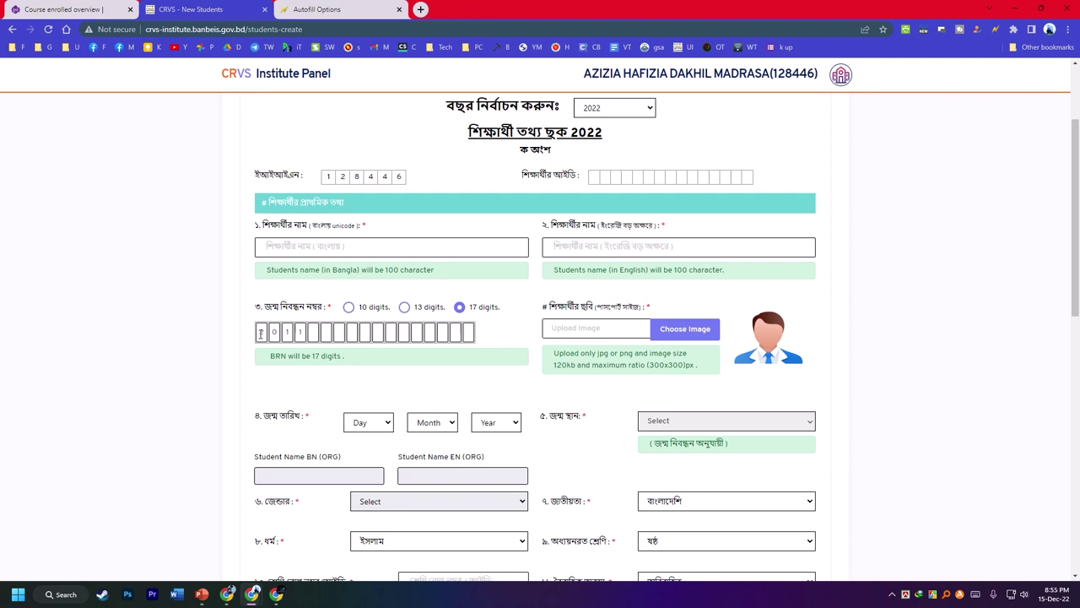
left_click(365, 425)
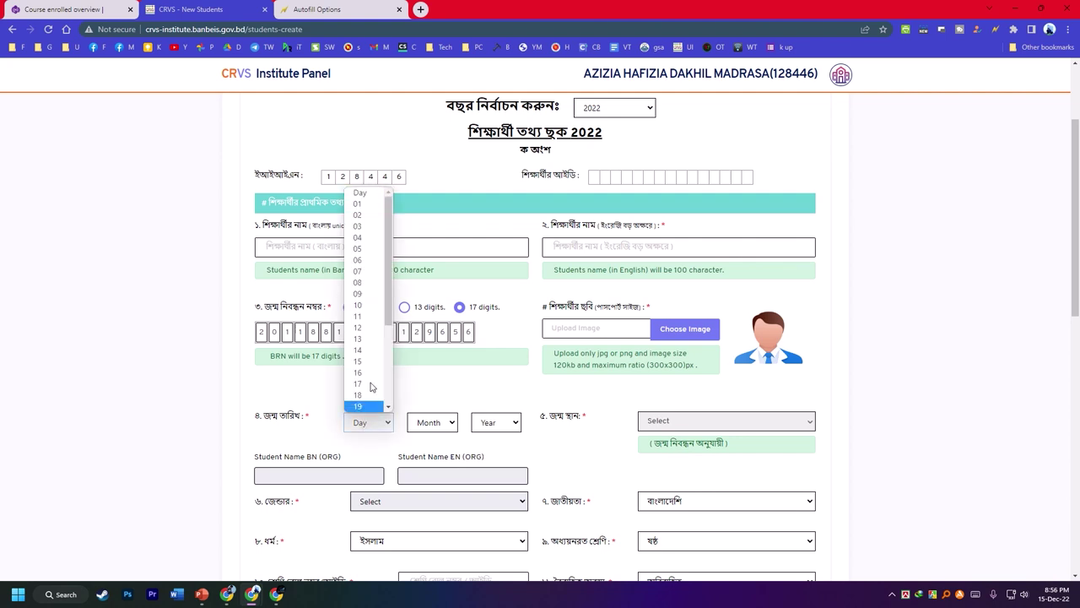
scroll(367, 381, "down", 2)
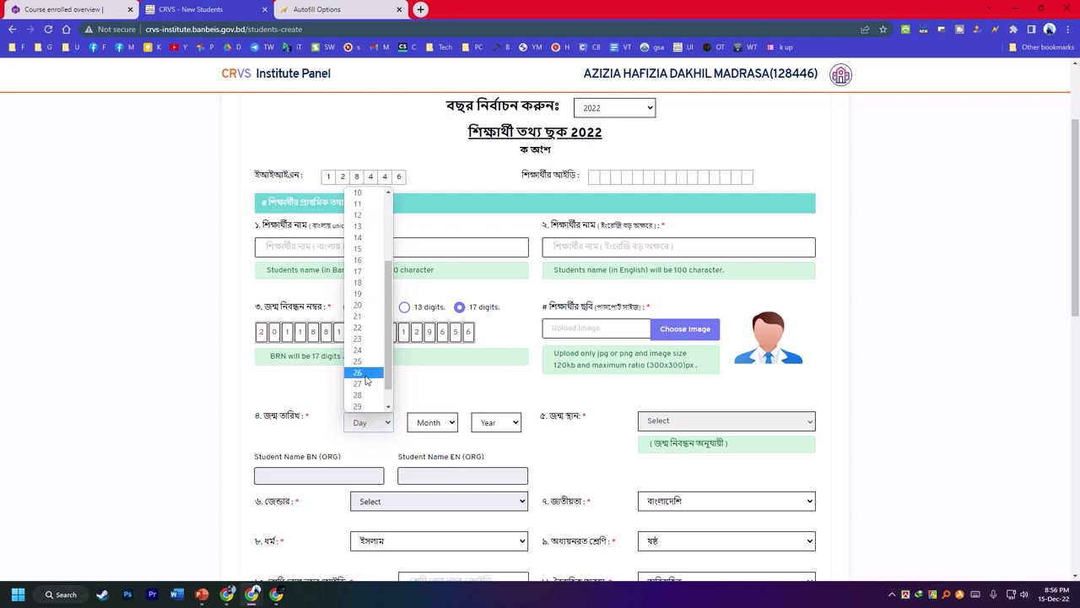
left_click(362, 327)
left_click(431, 427)
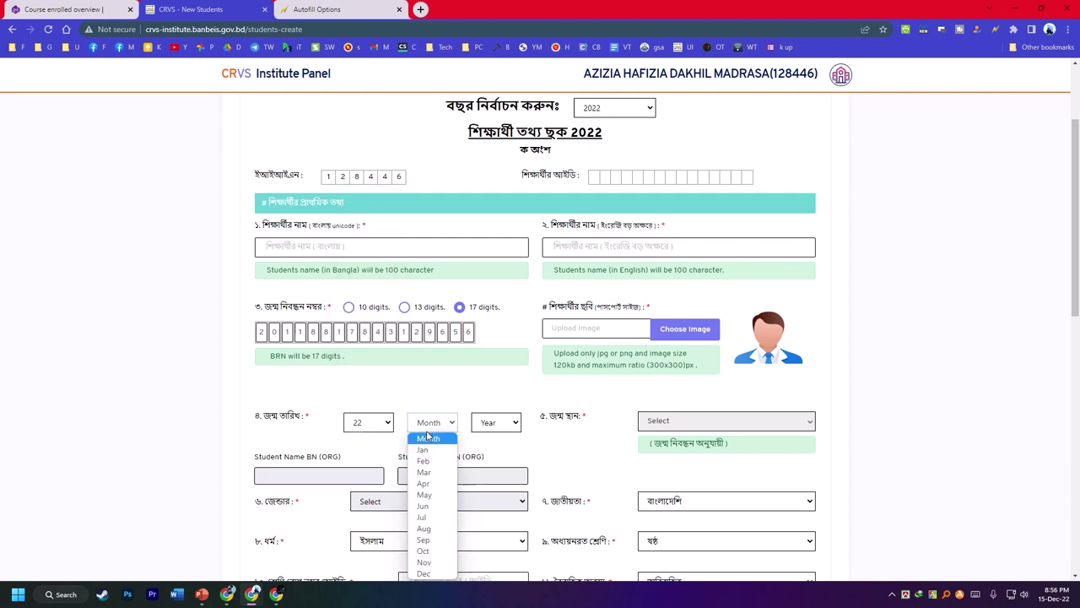
left_click(424, 574)
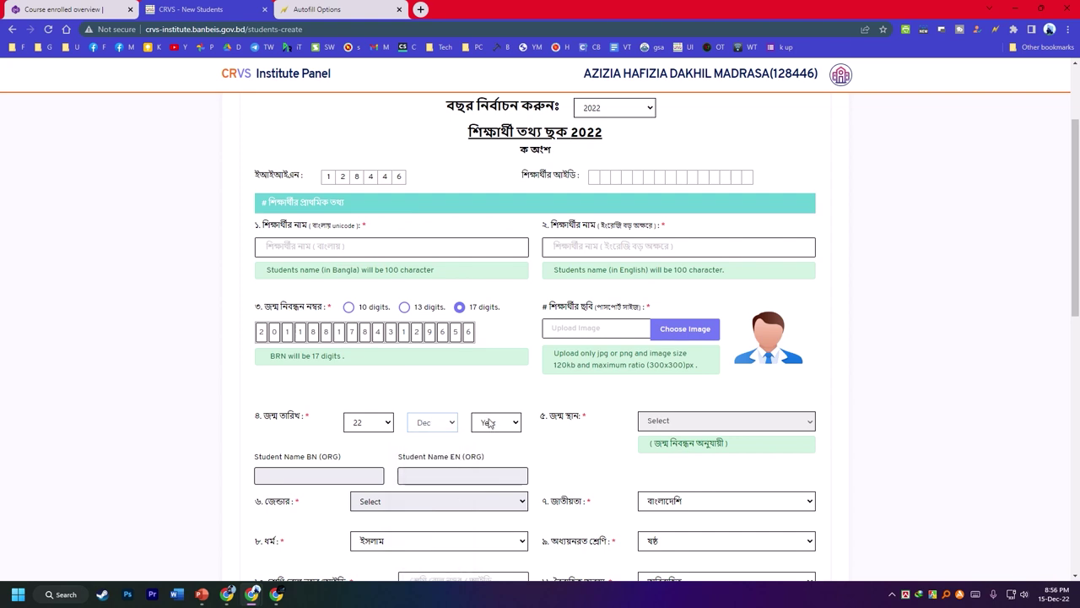
left_click(490, 423)
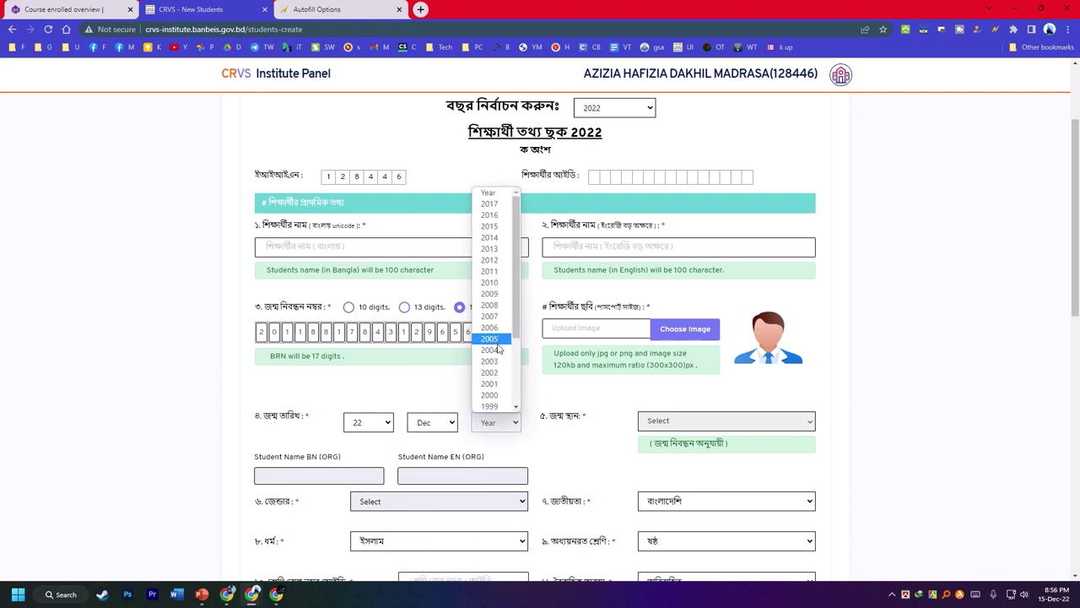
left_click(490, 271)
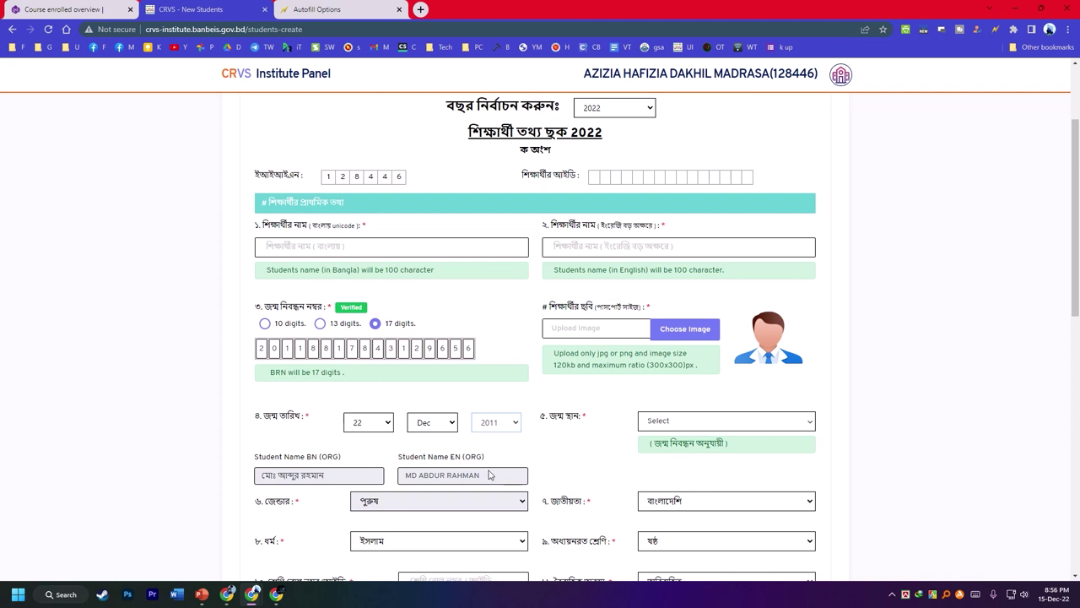
- Drag the verified English and Bangla student names into their name fields
left_click_drag(493, 478, 608, 245)
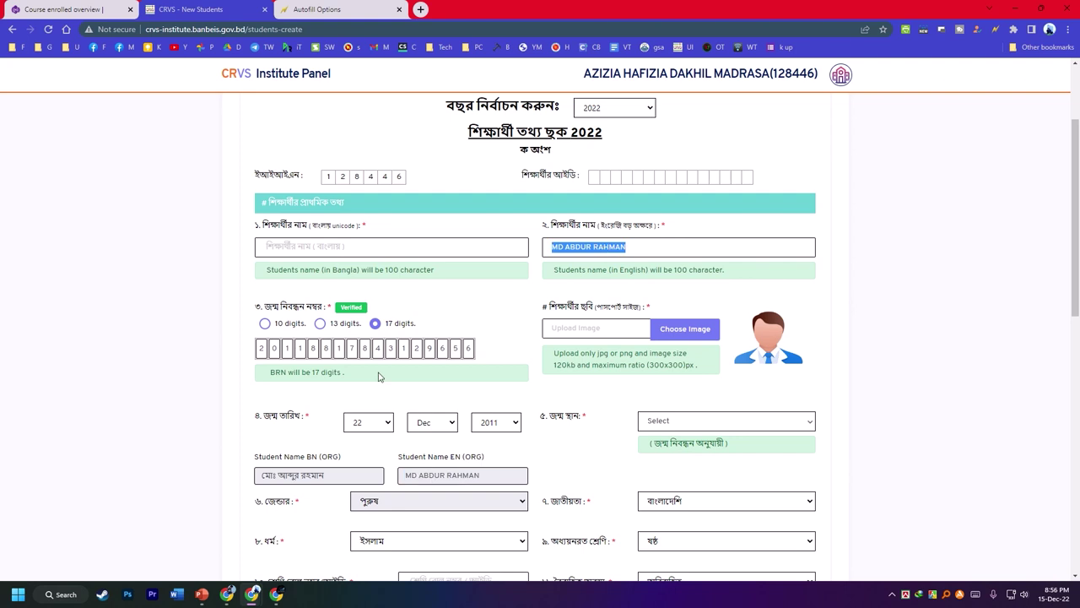
left_click_drag(345, 481, 205, 478)
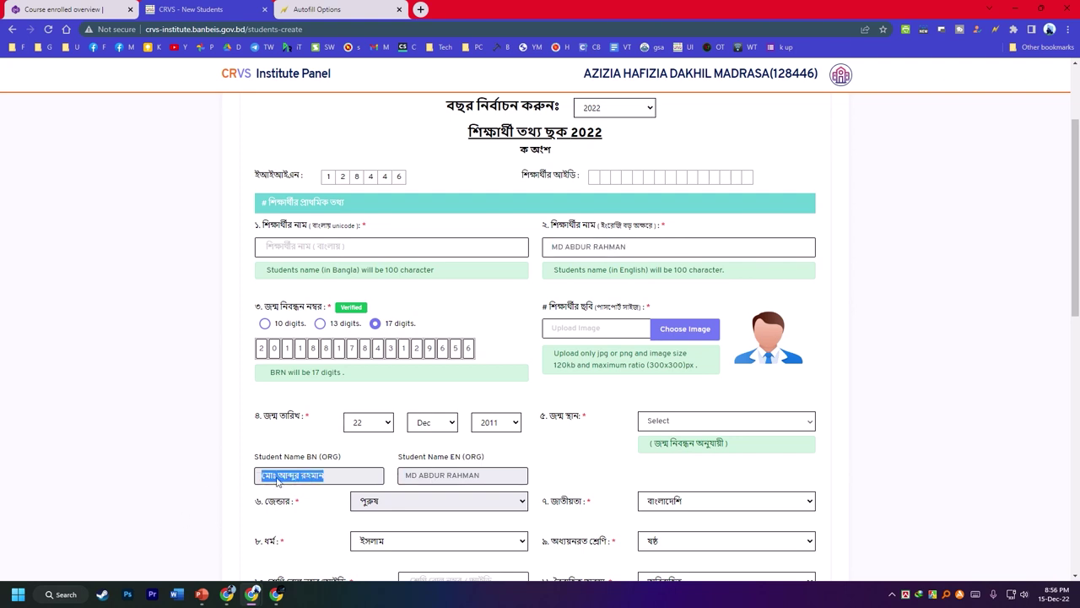
left_click_drag(277, 479, 302, 260)
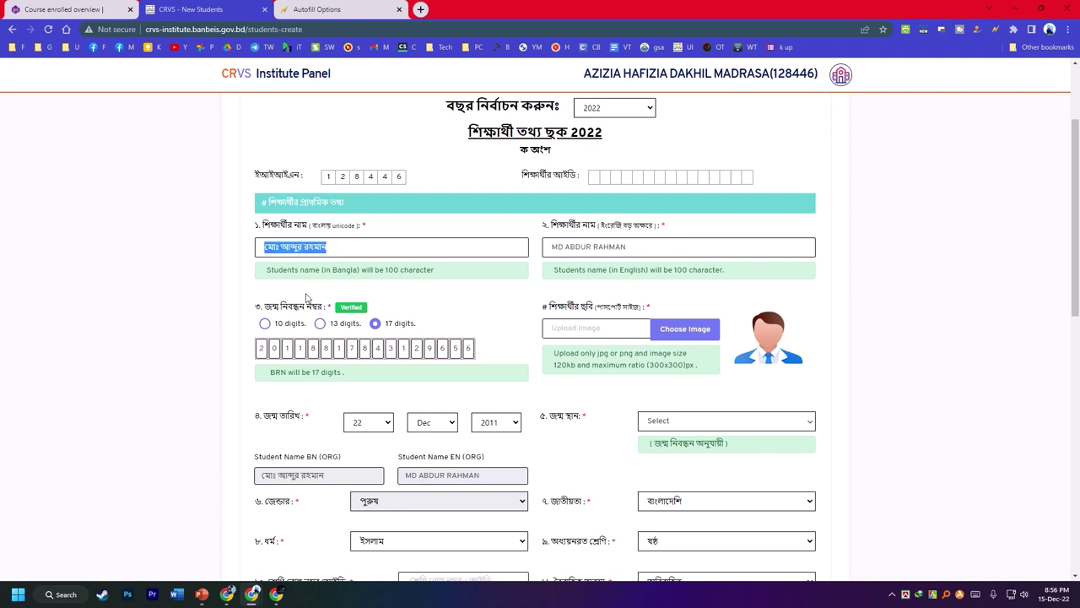
left_click(557, 408)
- Upload e_1.jpg from Downloads as the student photo, shifted down in the crop frame
scroll(572, 349, "down", 1)
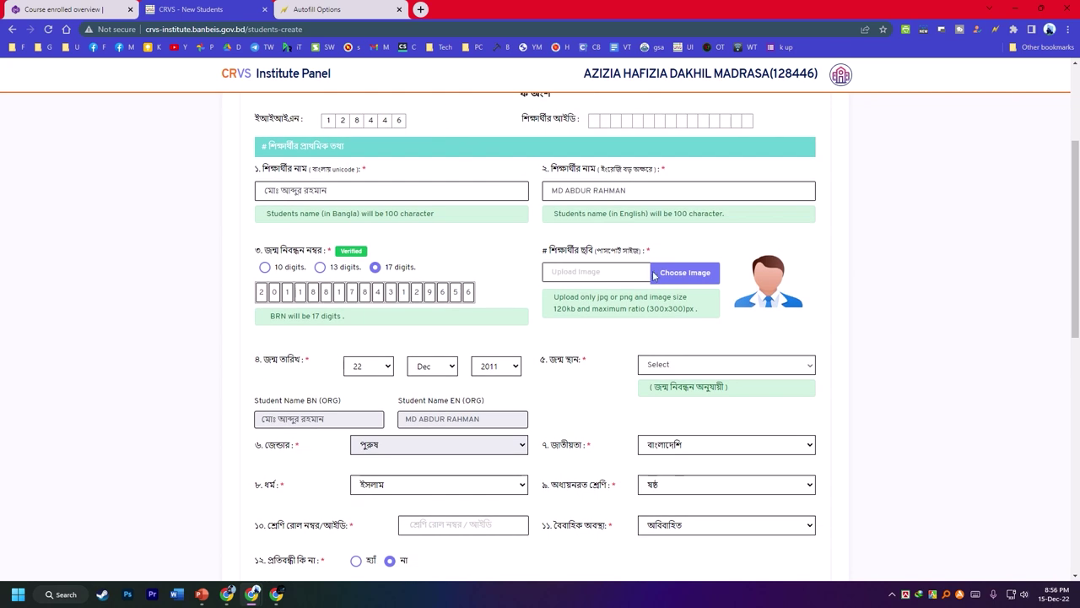
left_click(659, 282)
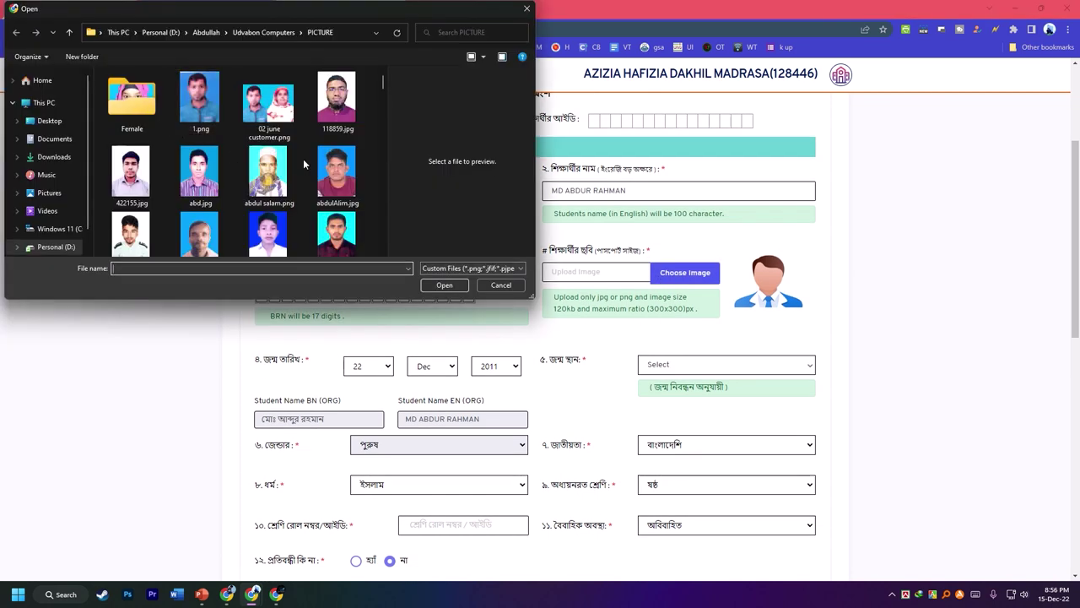
left_click(53, 157)
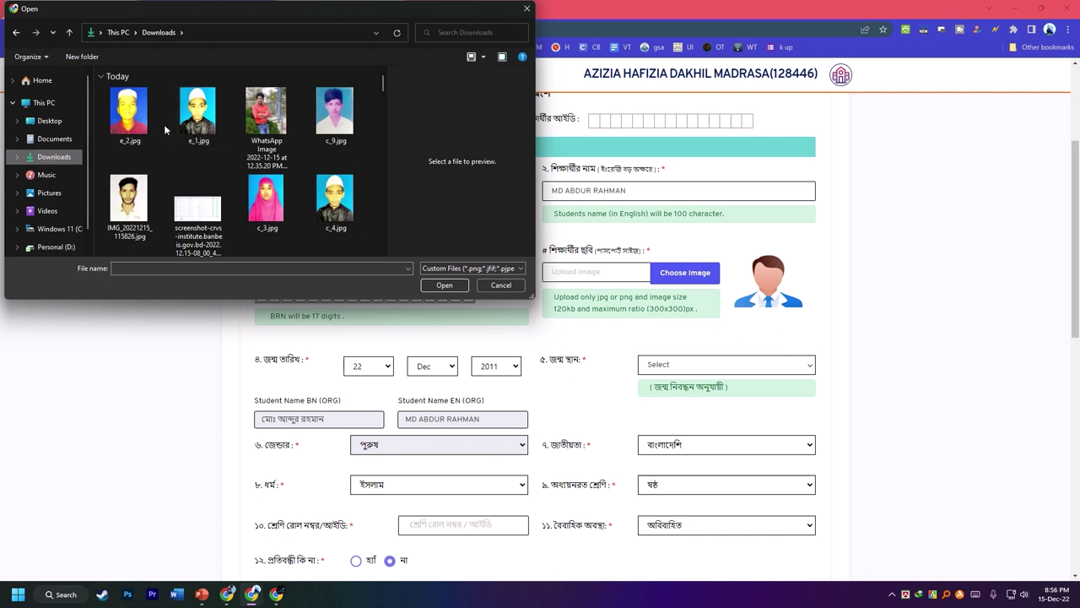
left_click(221, 138)
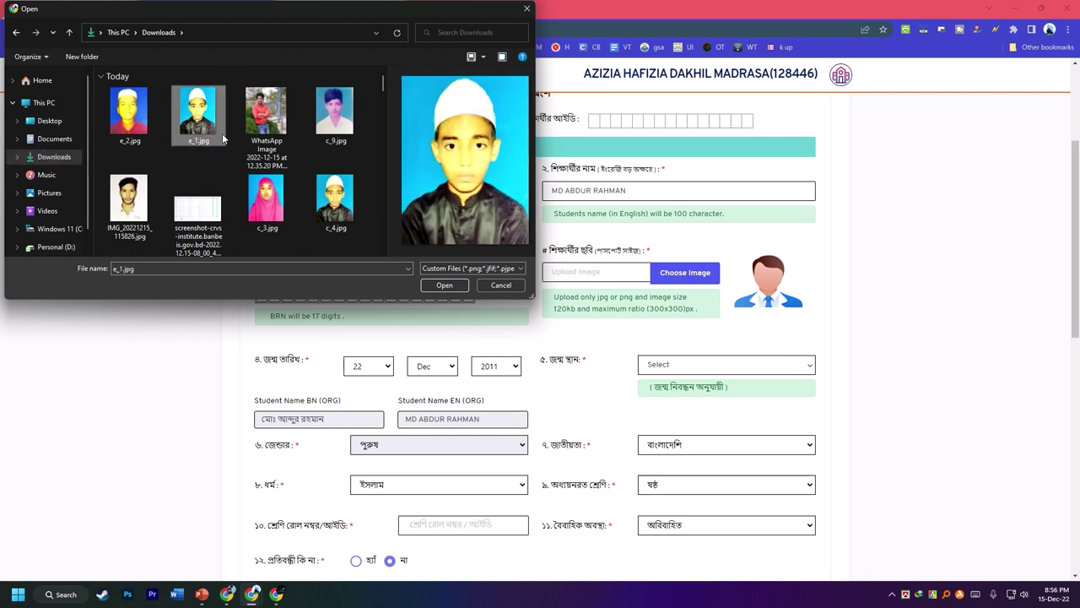
left_click(444, 284)
left_click_drag(369, 385, 369, 449)
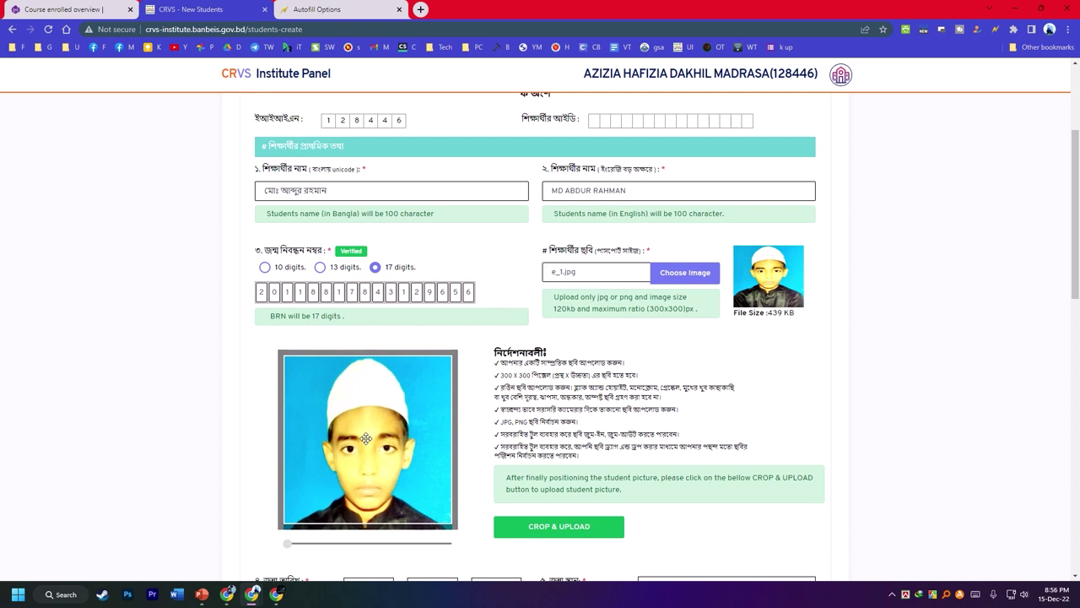
left_click(568, 527)
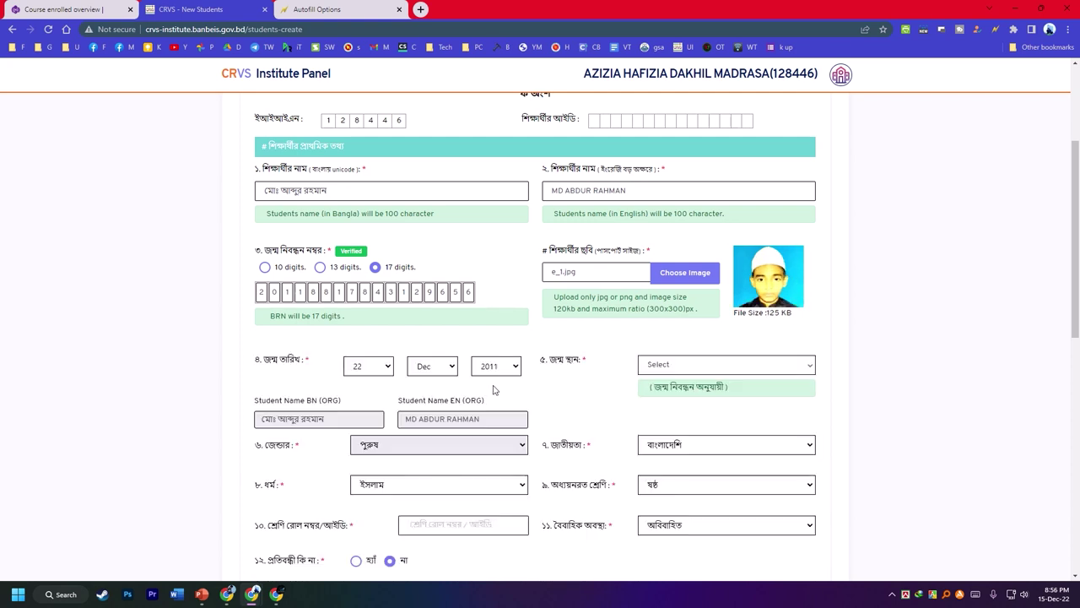
- Choose সিরাজগঞ্জ (Sirajganj) as the birthplace and place the cursor in the class roll field
scroll(495, 390, "down", 2)
left_click(670, 253)
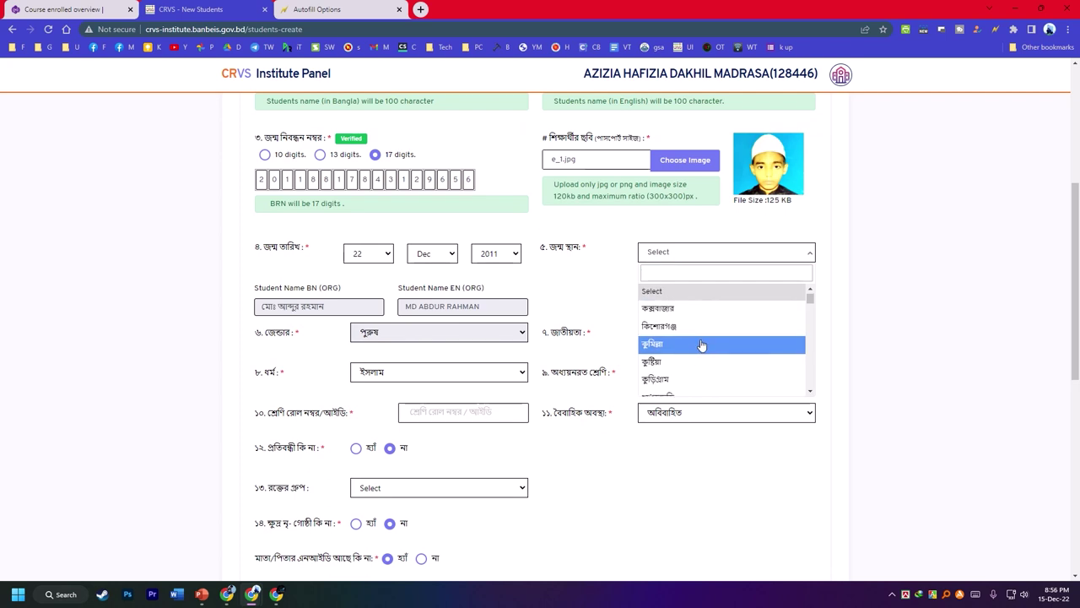
scroll(701, 344, "down", 10)
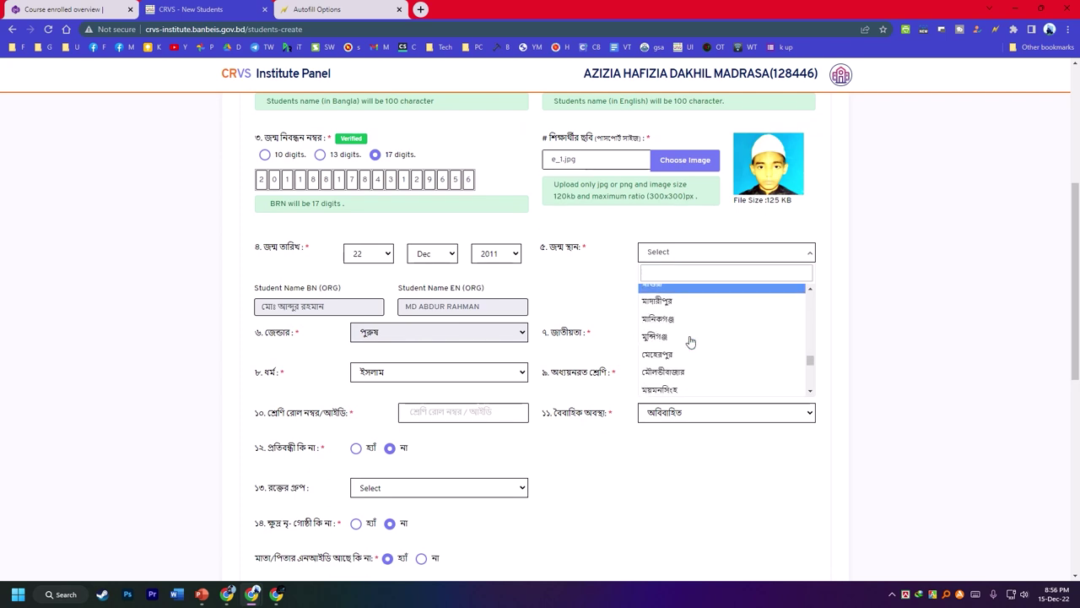
scroll(685, 350, "down", 5)
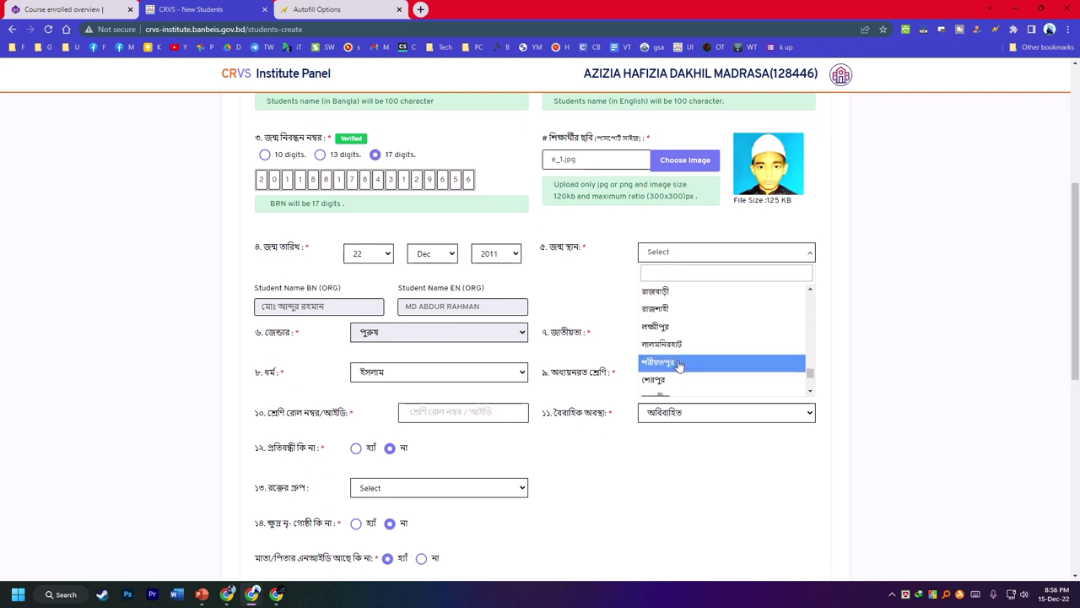
scroll(678, 363, "down", 3)
left_click(672, 319)
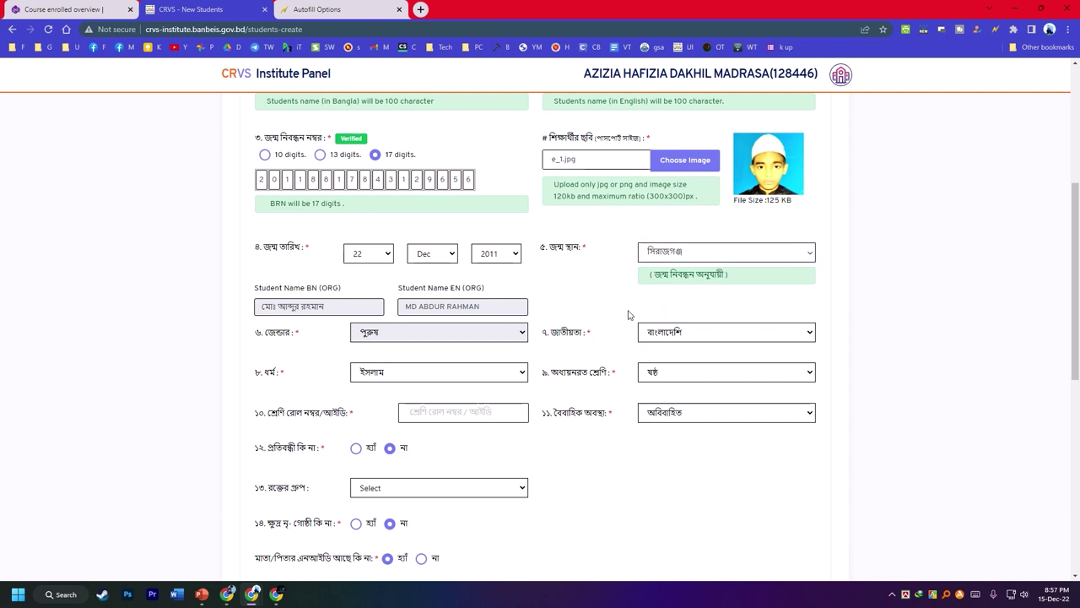
scroll(445, 381, "down", 1)
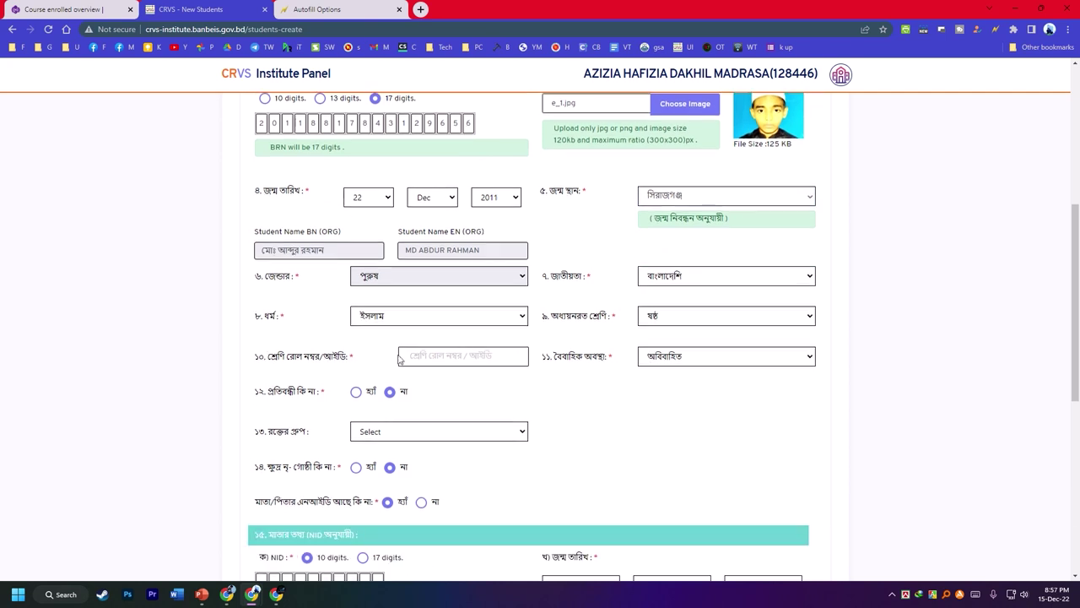
left_click(458, 356)
- Enter roll number 12, then type the mother's 10-digit NID
type("12")
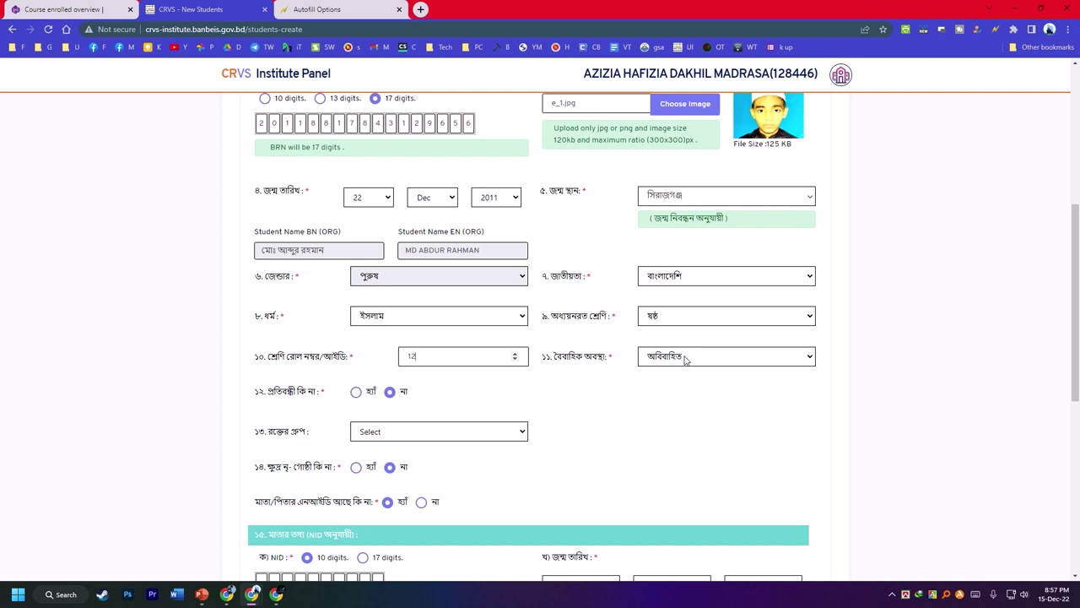
scroll(478, 380, "down", 2)
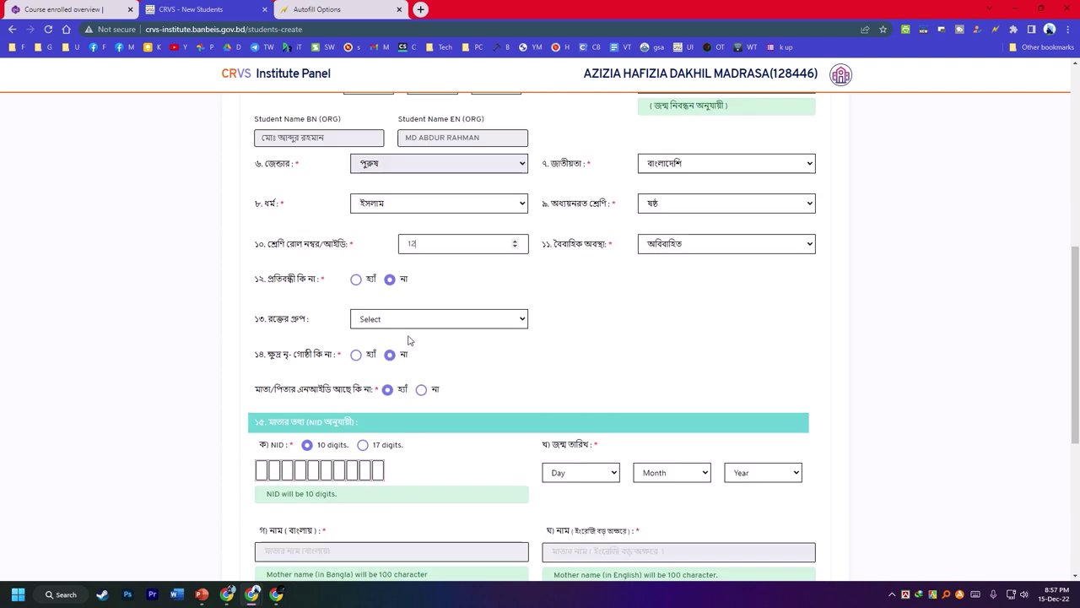
scroll(409, 340, "down", 2)
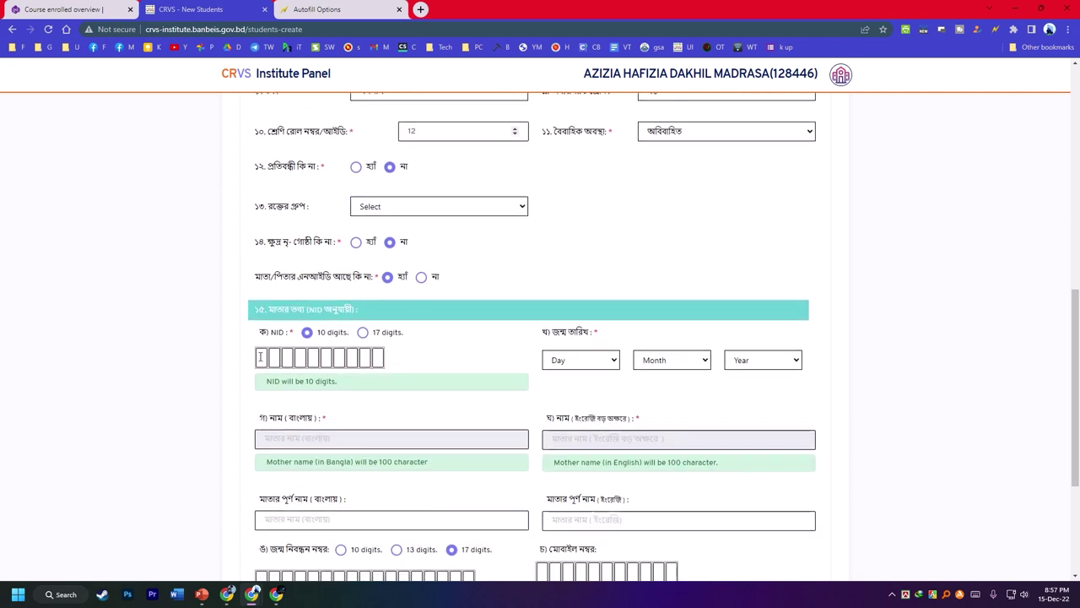
left_click(261, 357)
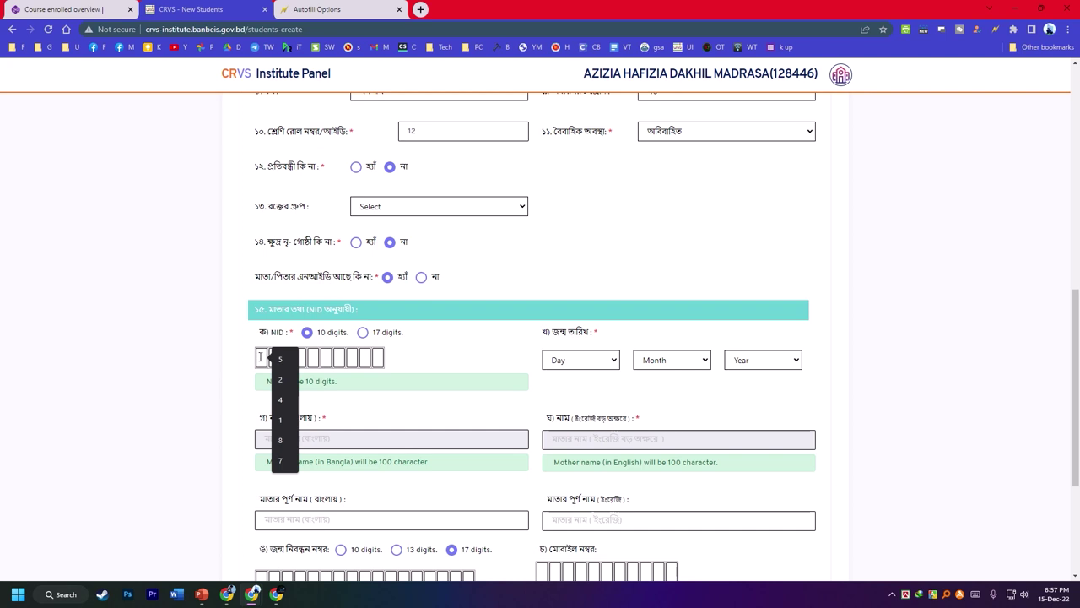
type("52")
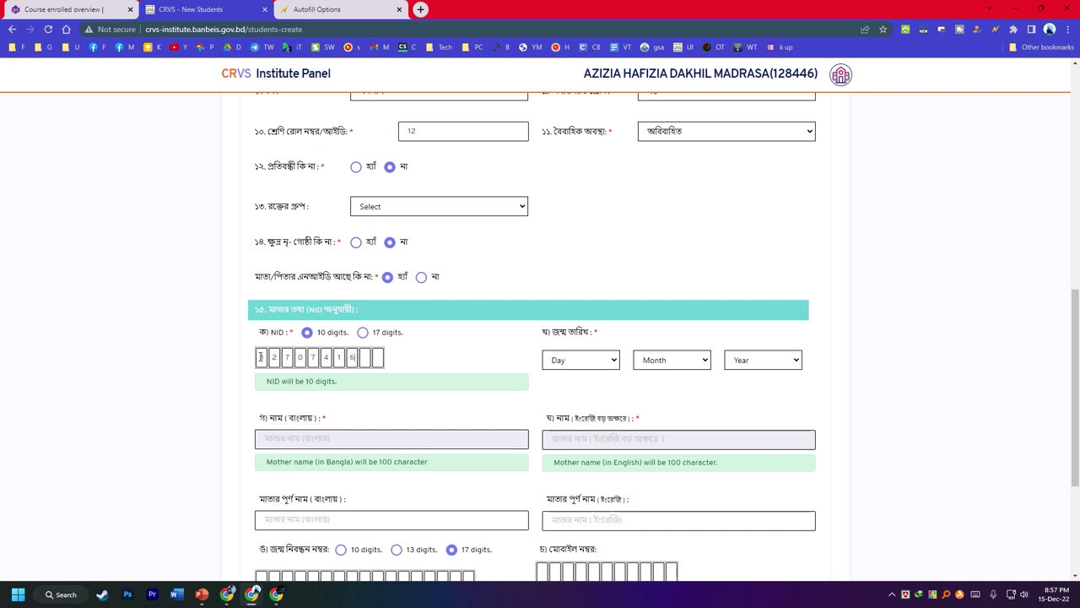
left_click(586, 363)
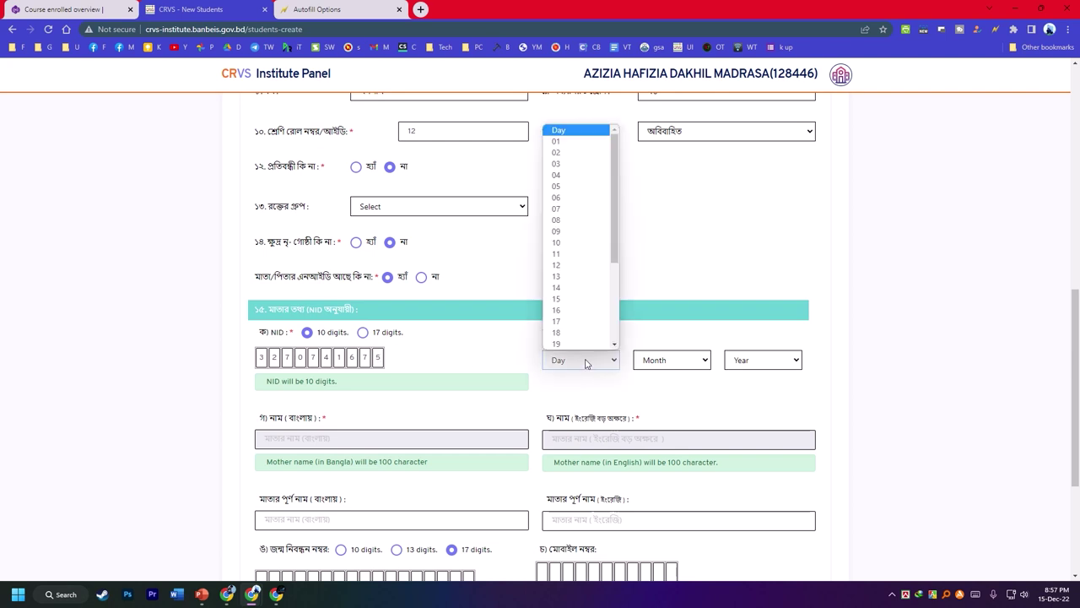
left_click(563, 209)
left_click(673, 360)
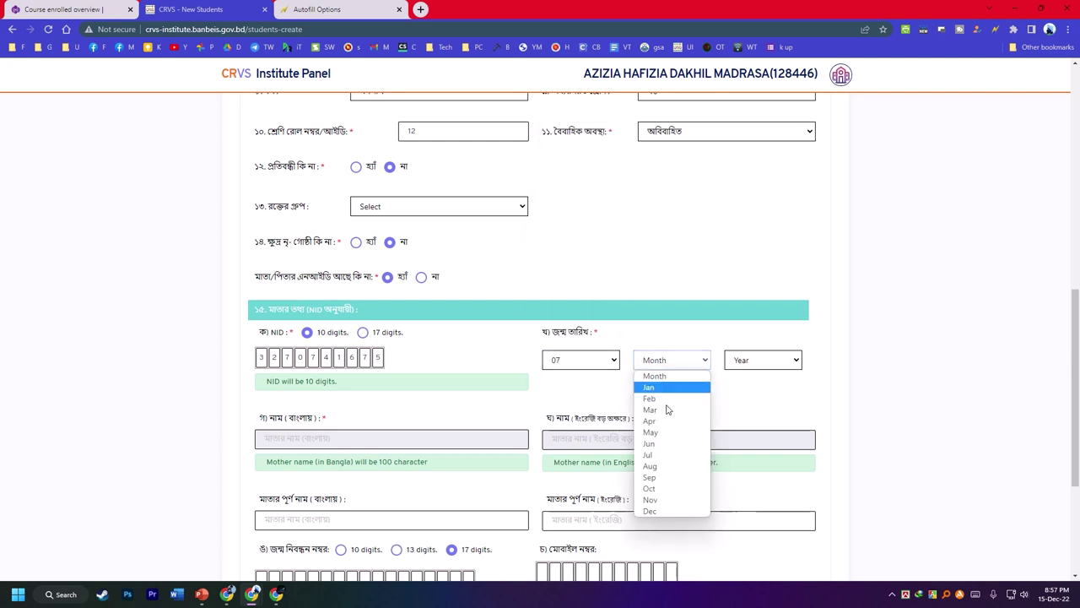
left_click(659, 468)
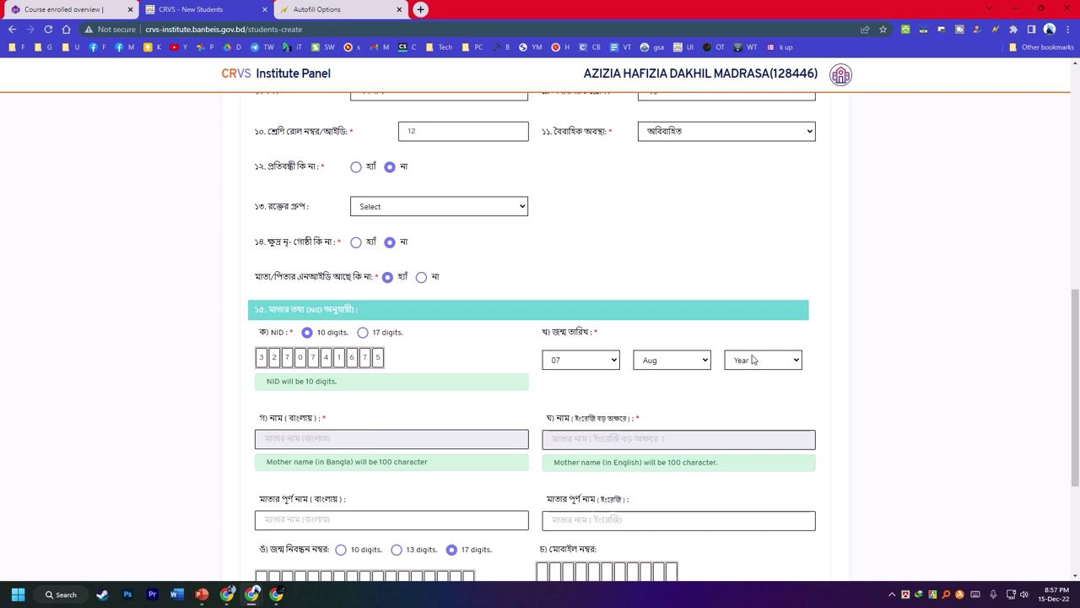
left_click(753, 360)
scroll(755, 247, "down", 6)
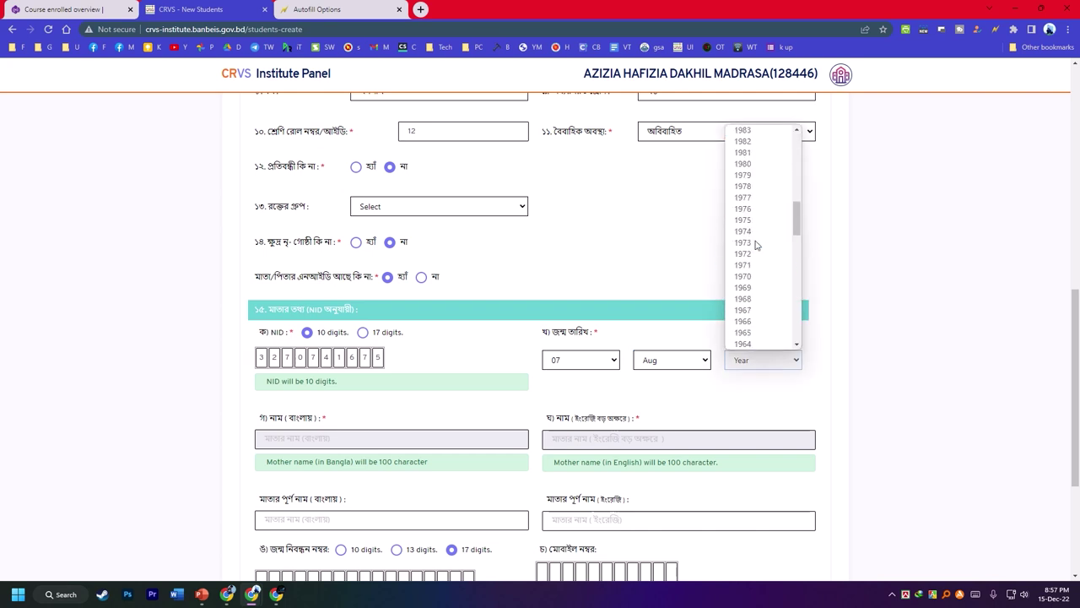
left_click(747, 219)
scroll(464, 397, "down", 1)
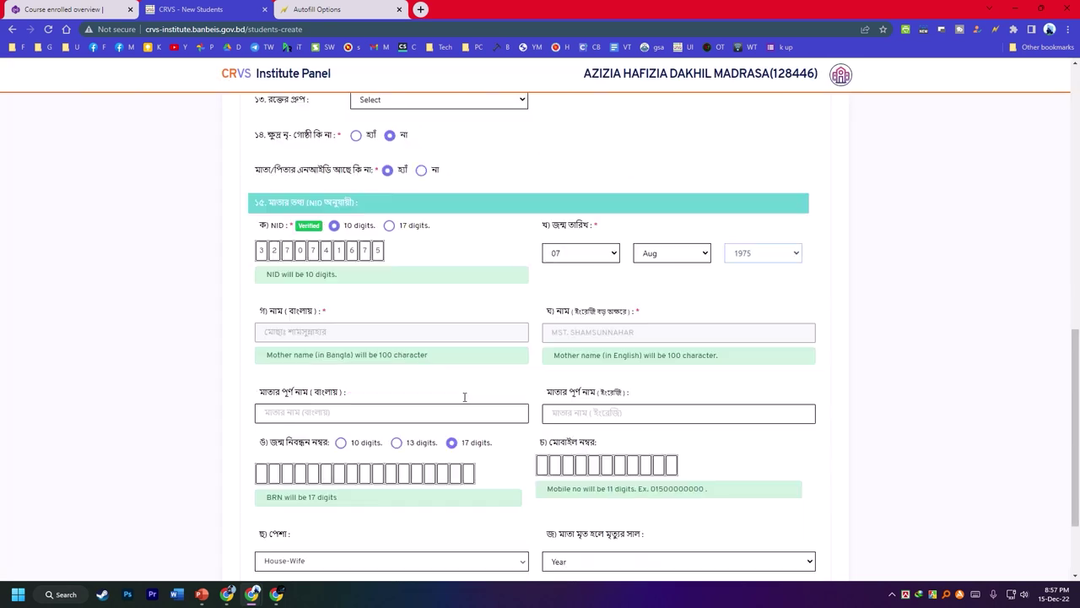
- Copy the mother's Bangla name into the full-name field
scroll(464, 397, "down", 1)
left_click_drag(660, 256, 591, 335)
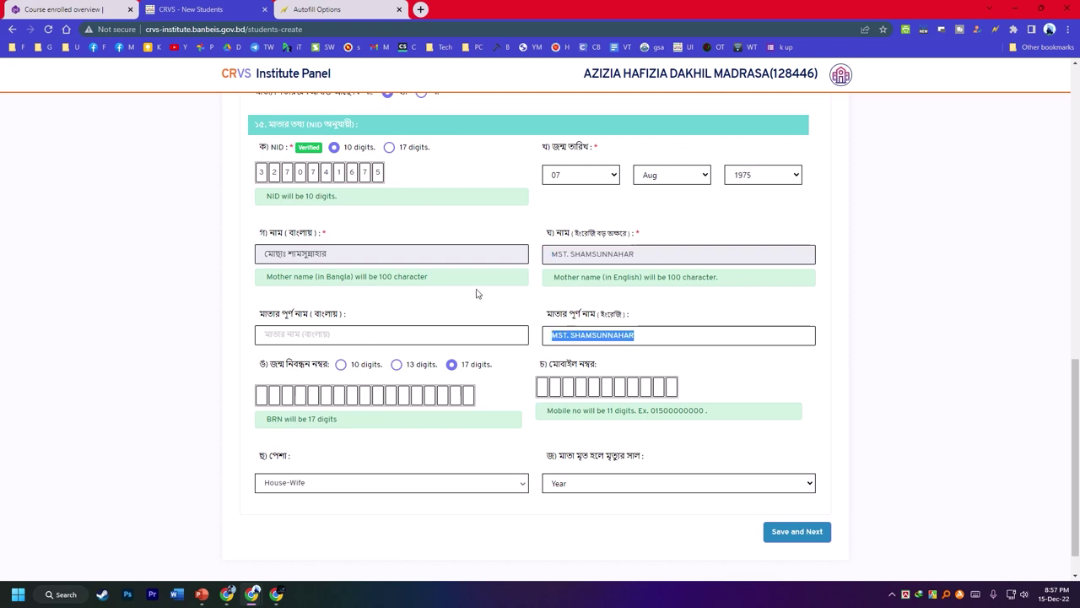
left_click_drag(355, 248, 216, 257)
left_click_drag(295, 253, 301, 338)
- Save page 1 and continue to page 2
scroll(745, 406, "up", 12)
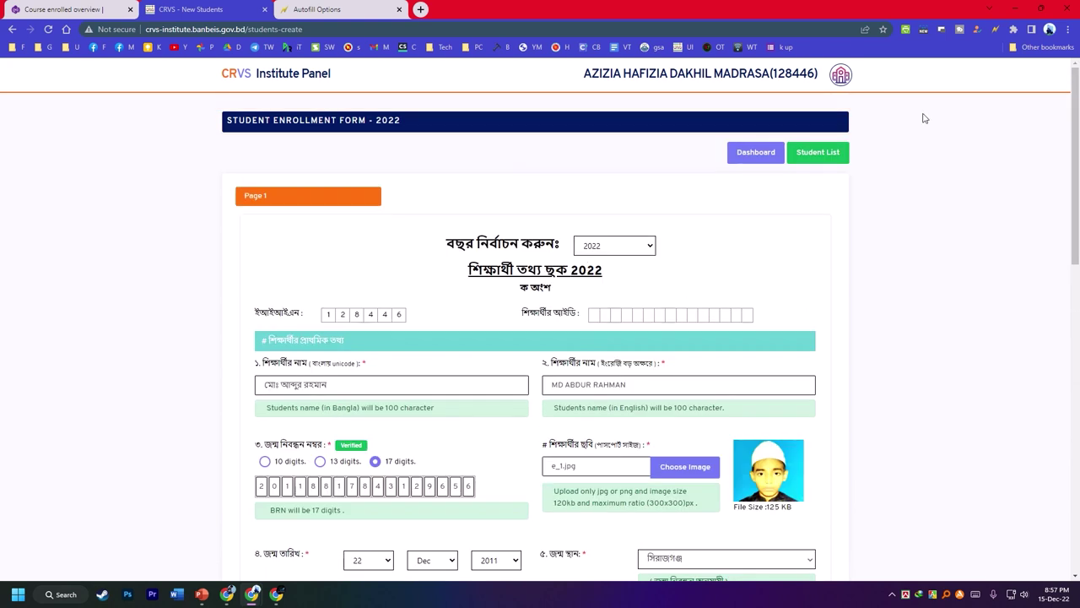
scroll(946, 287, "down", 3)
scroll(789, 326, "down", 8)
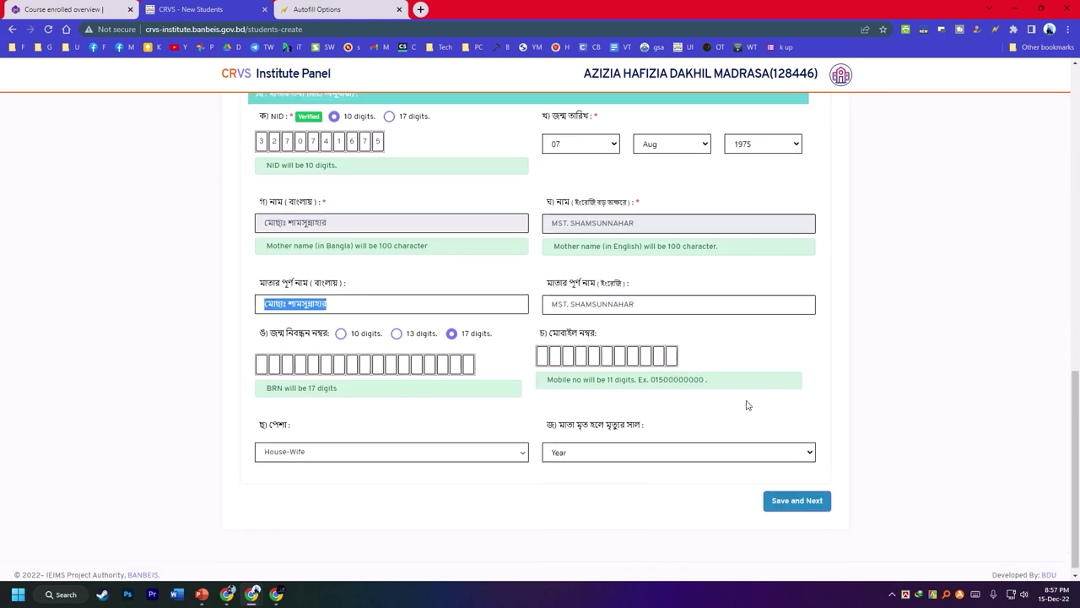
left_click(794, 491)
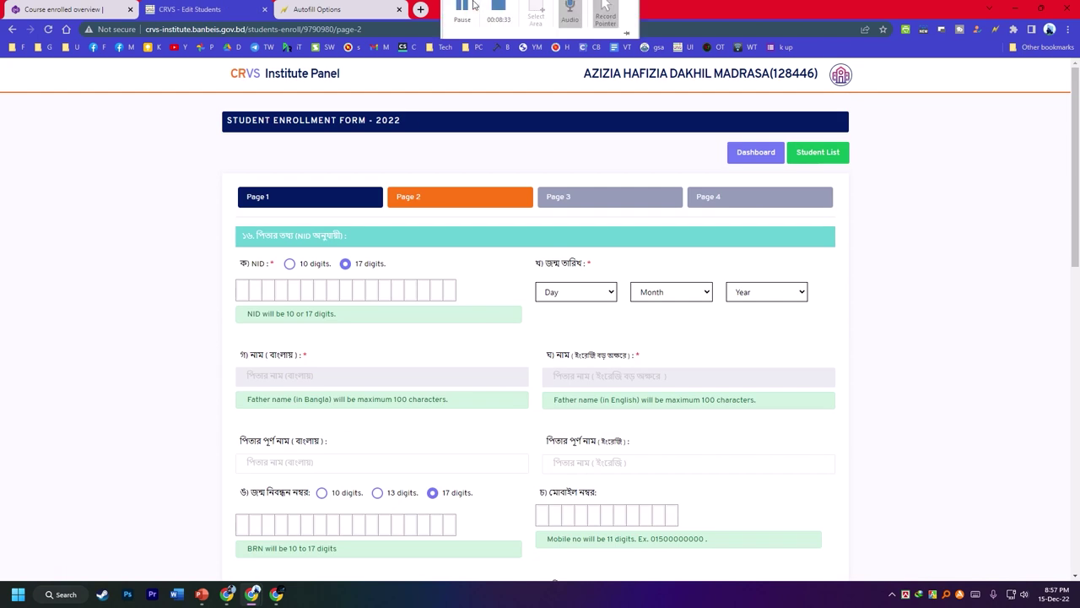
- Select the 10-digit father's NID option and set occupation to Subsistence crop farmers via a 'farm' search
left_click(464, 9)
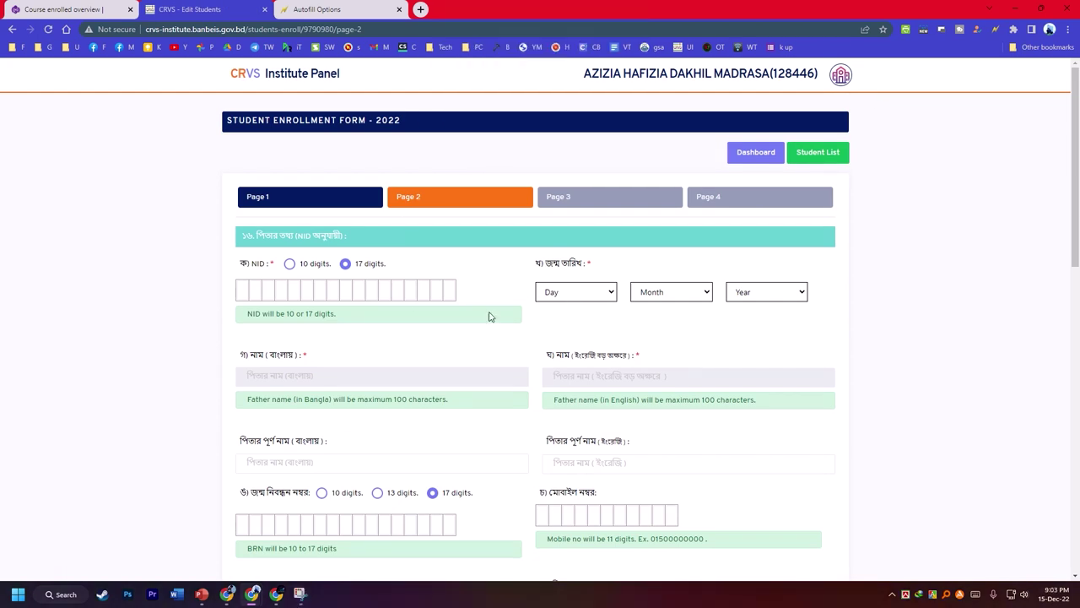
scroll(388, 367, "down", 2)
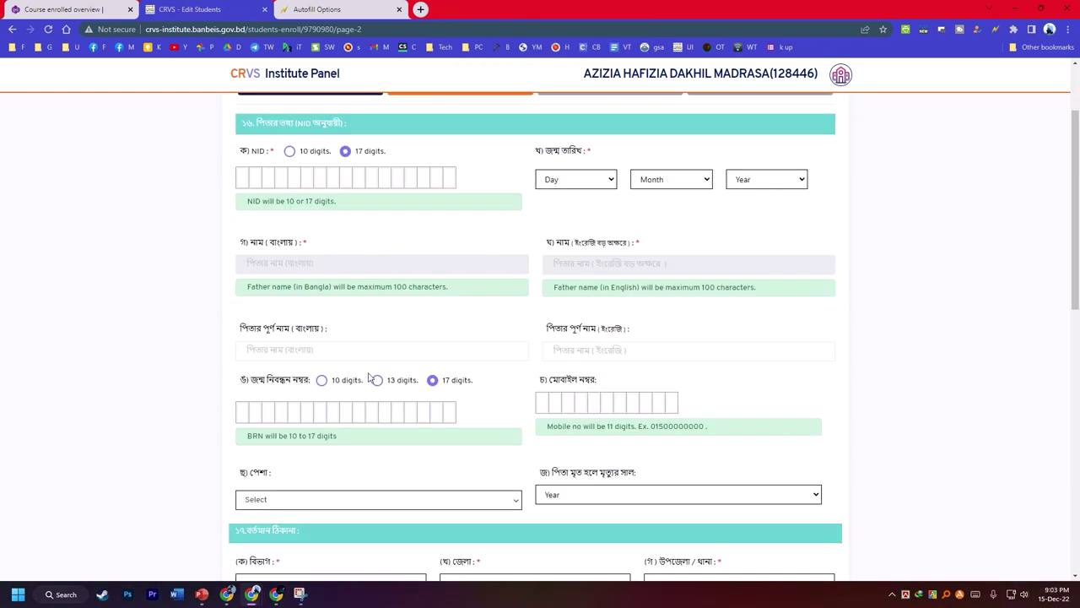
left_click(289, 152)
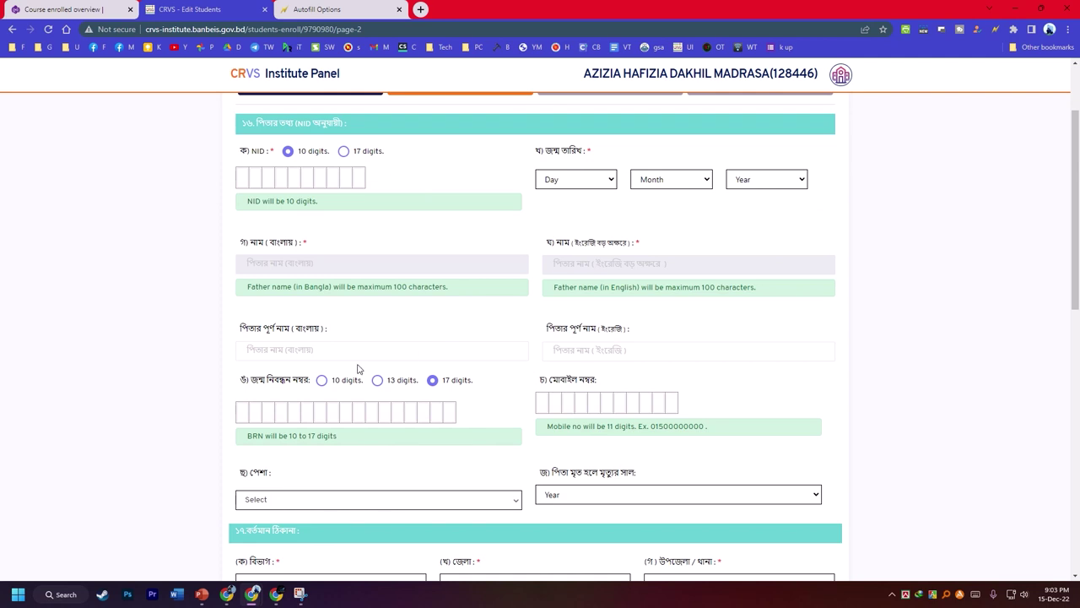
left_click(257, 503)
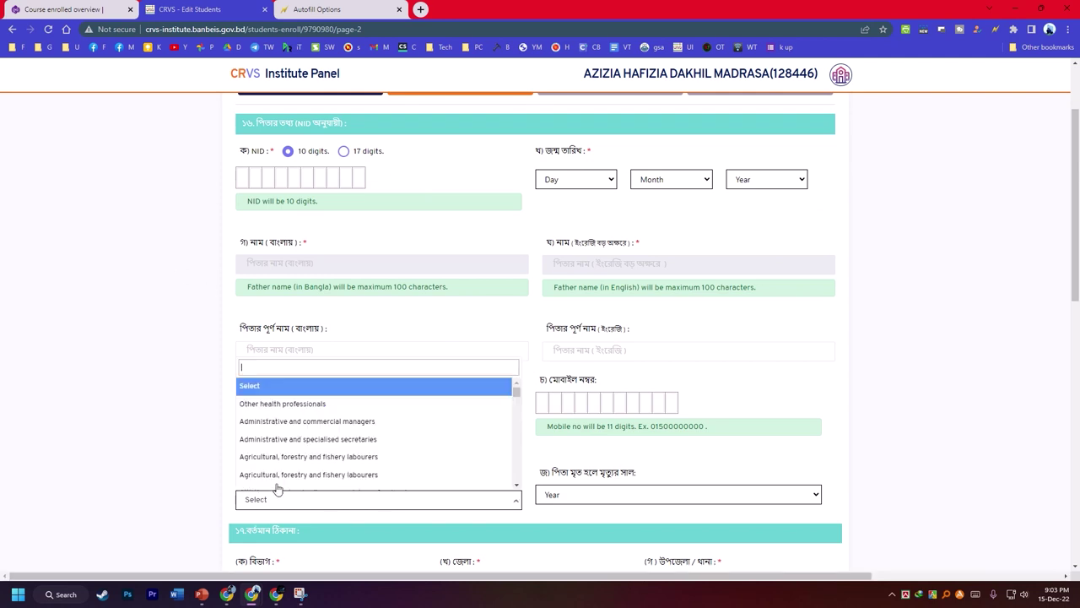
type("far")
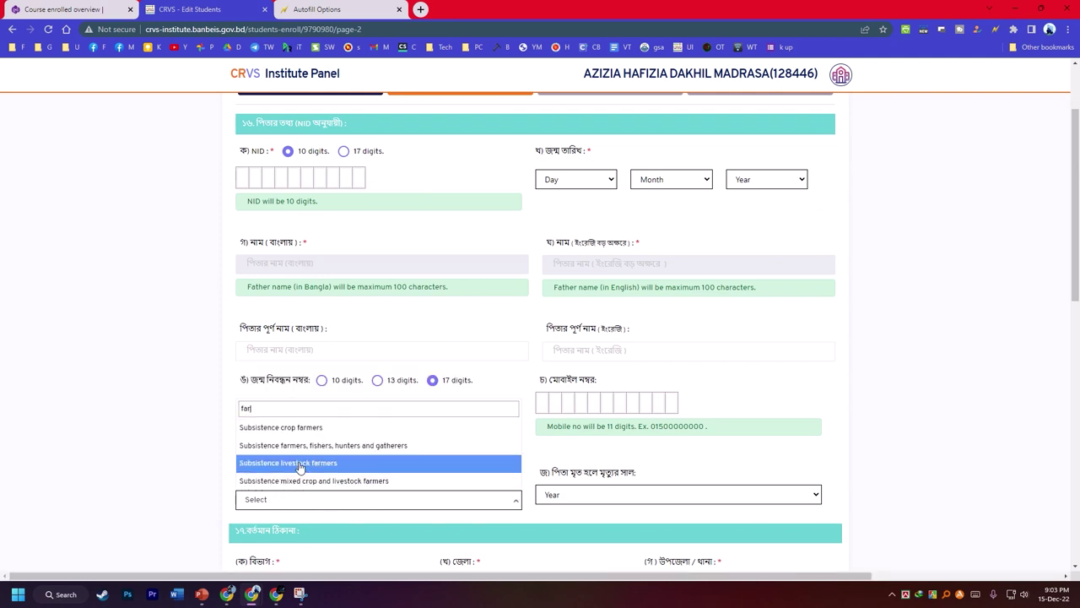
type("m")
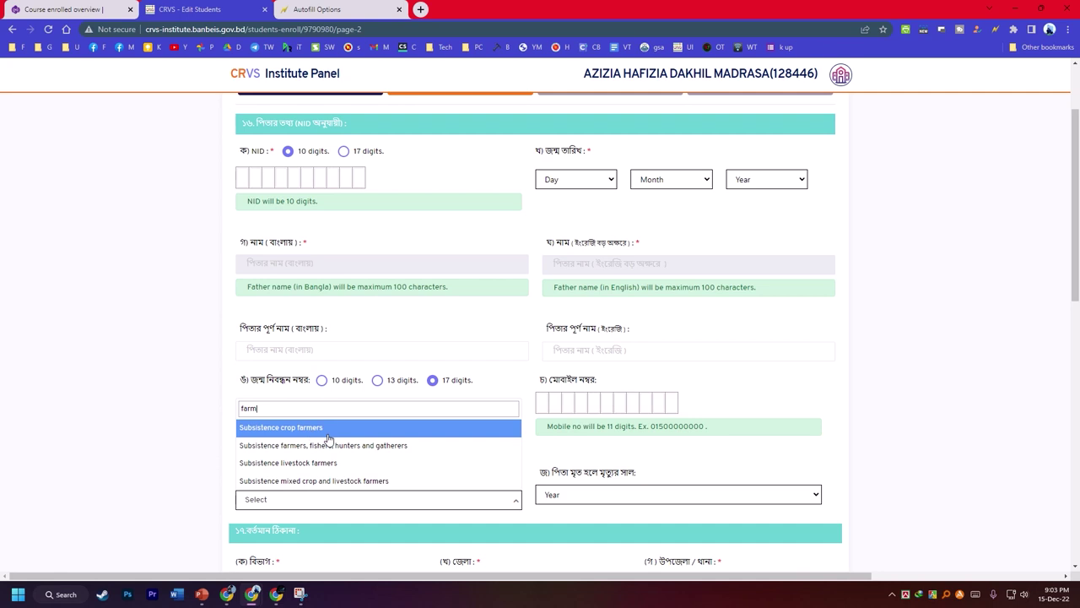
left_click(326, 430)
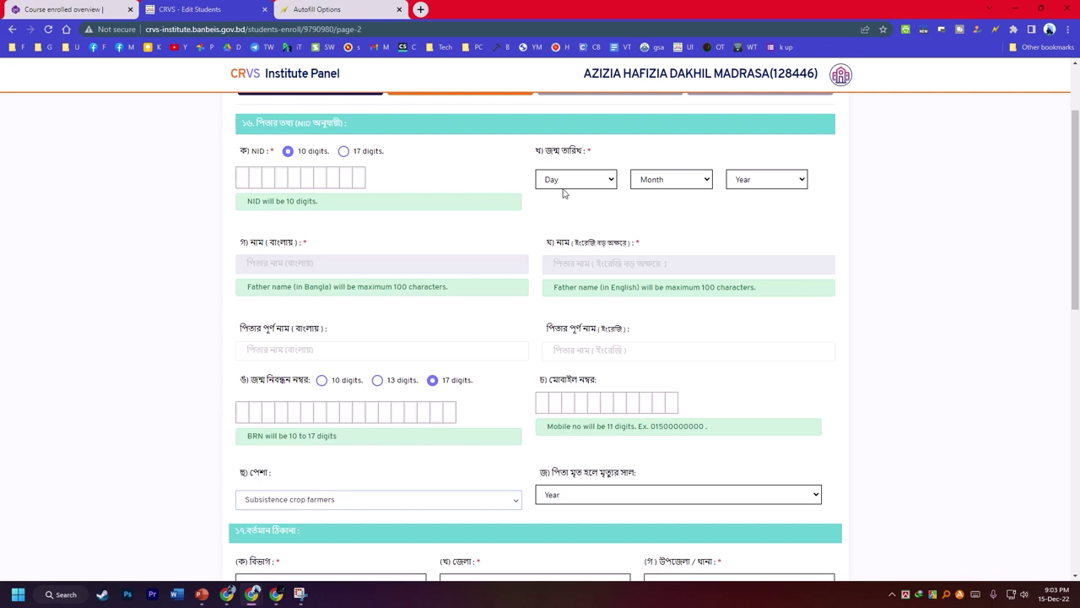
- Set the present address to Rajshahi division, Sirajganj district, Sirajganj Sadar upazila
scroll(571, 236, "down", 3)
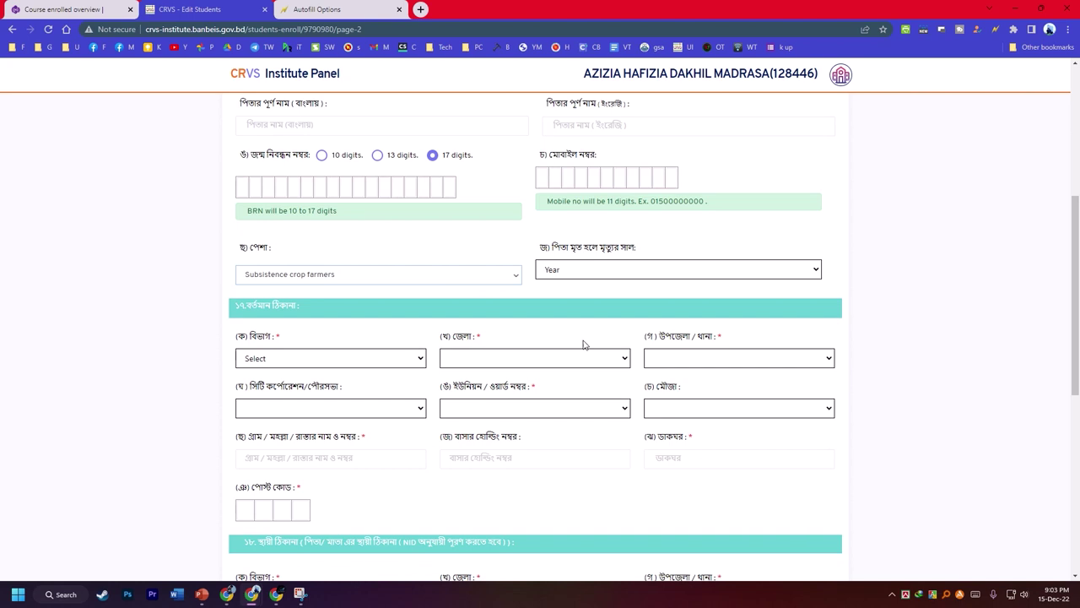
scroll(361, 358, "down", 1)
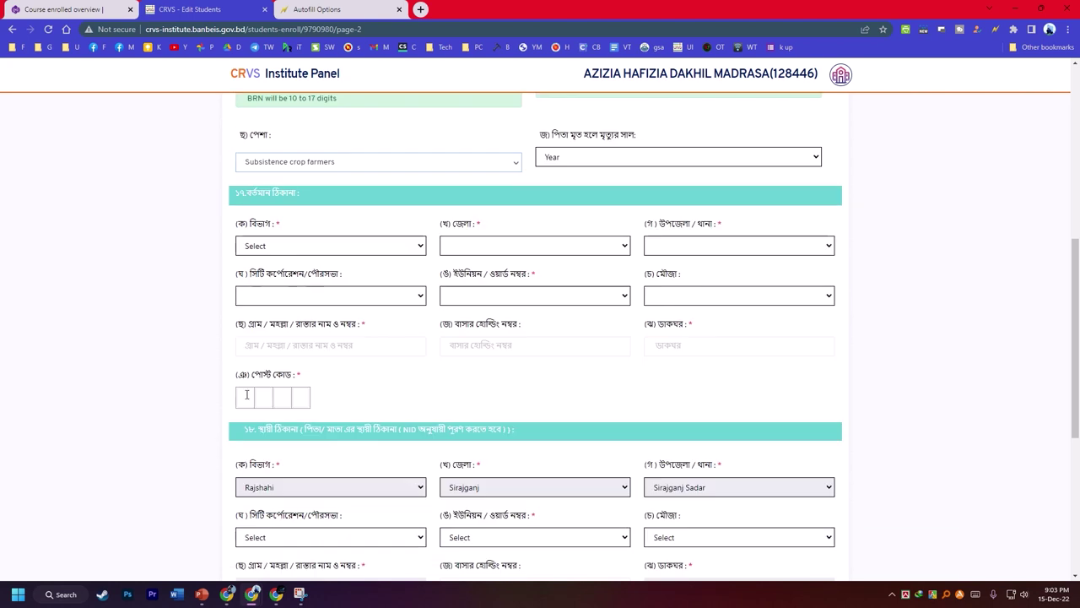
scroll(350, 379, "down", 1)
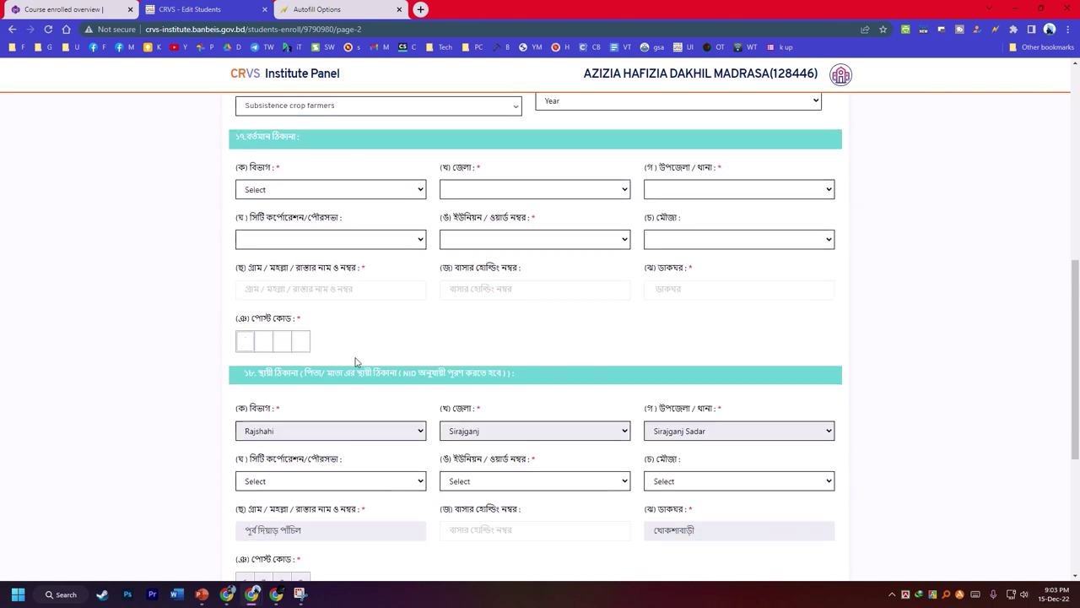
left_click(329, 192)
left_click(544, 201)
left_click(545, 201)
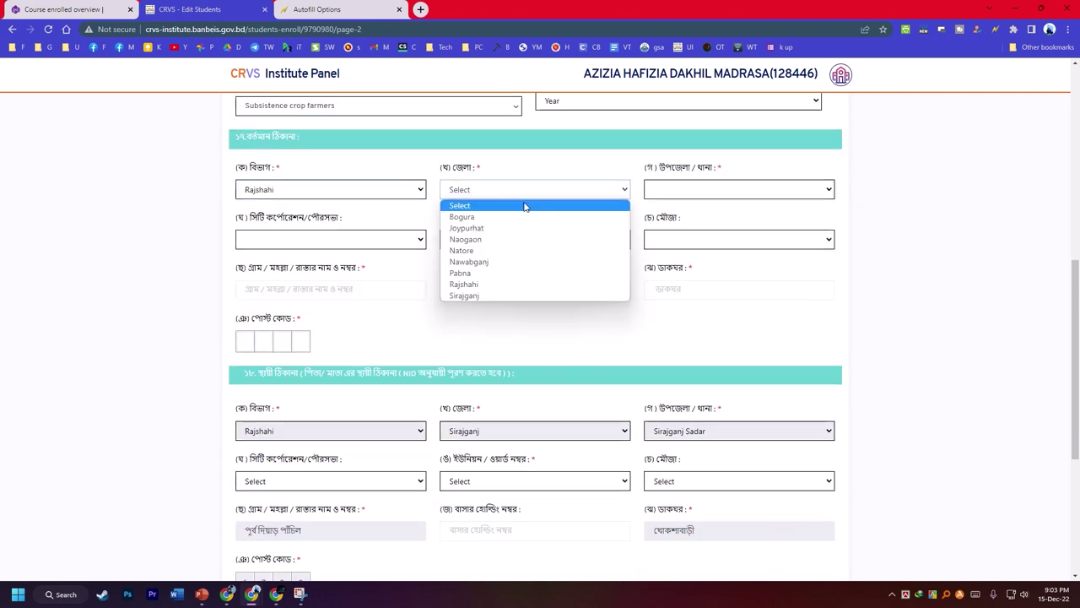
left_click(469, 295)
left_click(678, 191)
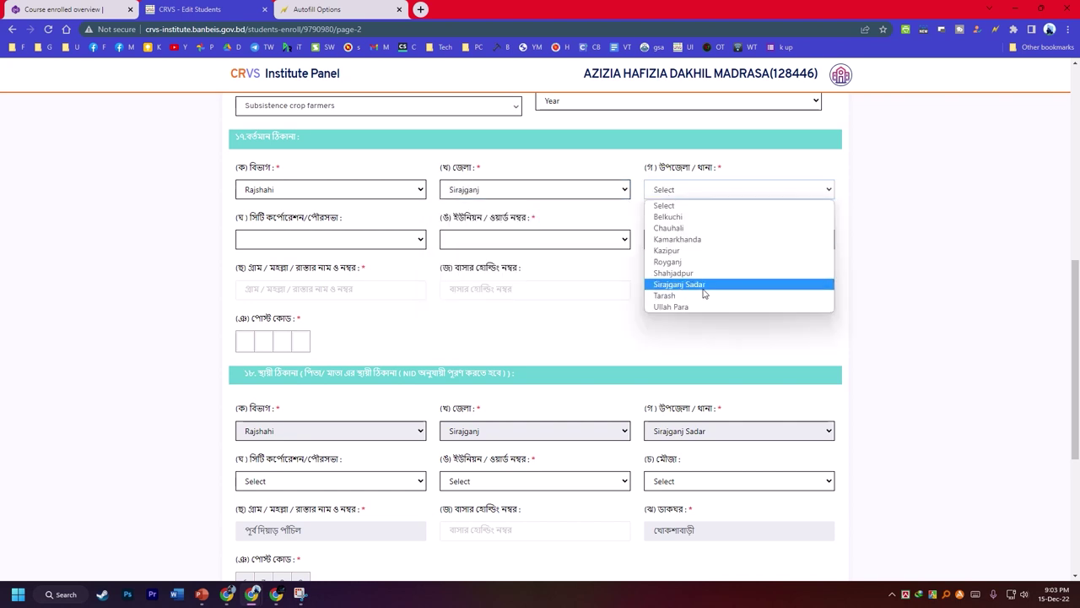
left_click(705, 288)
- Choose SIRAJGANJ POURASABHA and union KHOKSABARI for the present address
left_click(325, 240)
left_click(282, 268)
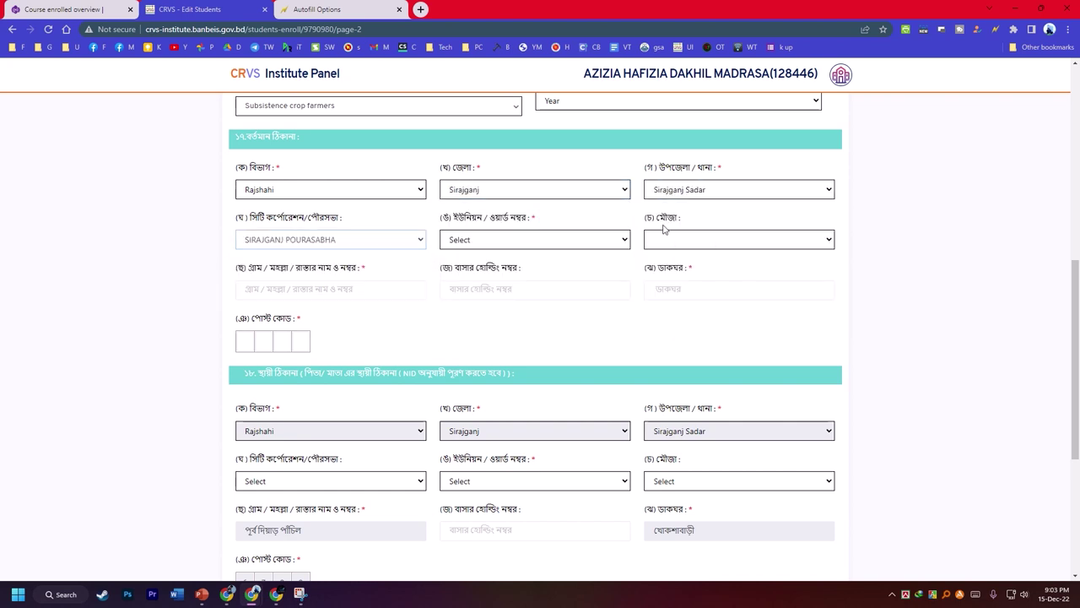
scroll(510, 244, "down", 1)
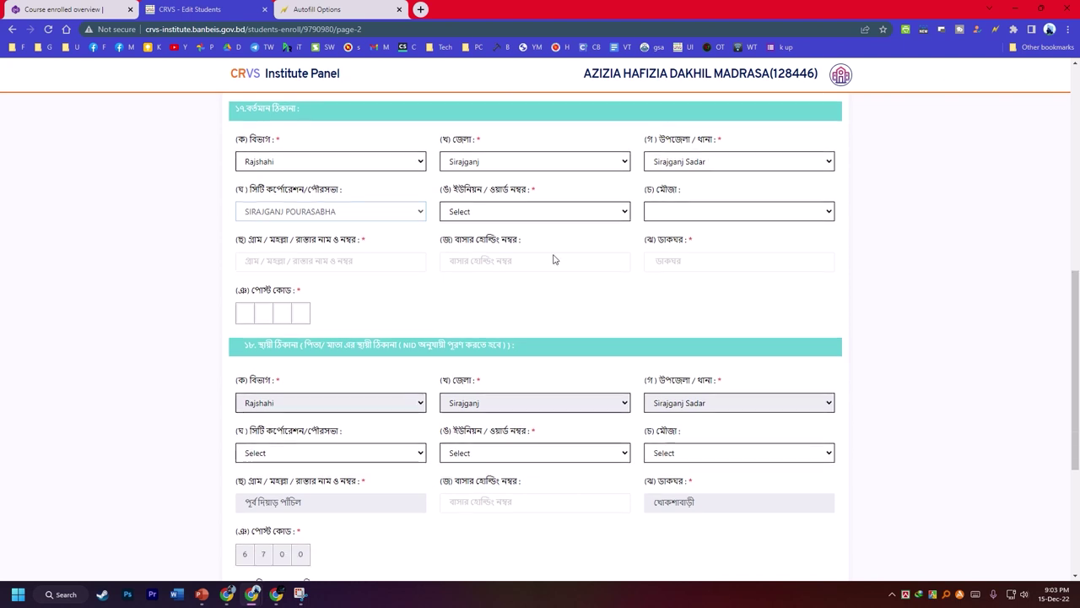
left_click(511, 183)
scroll(489, 403, "down", 2)
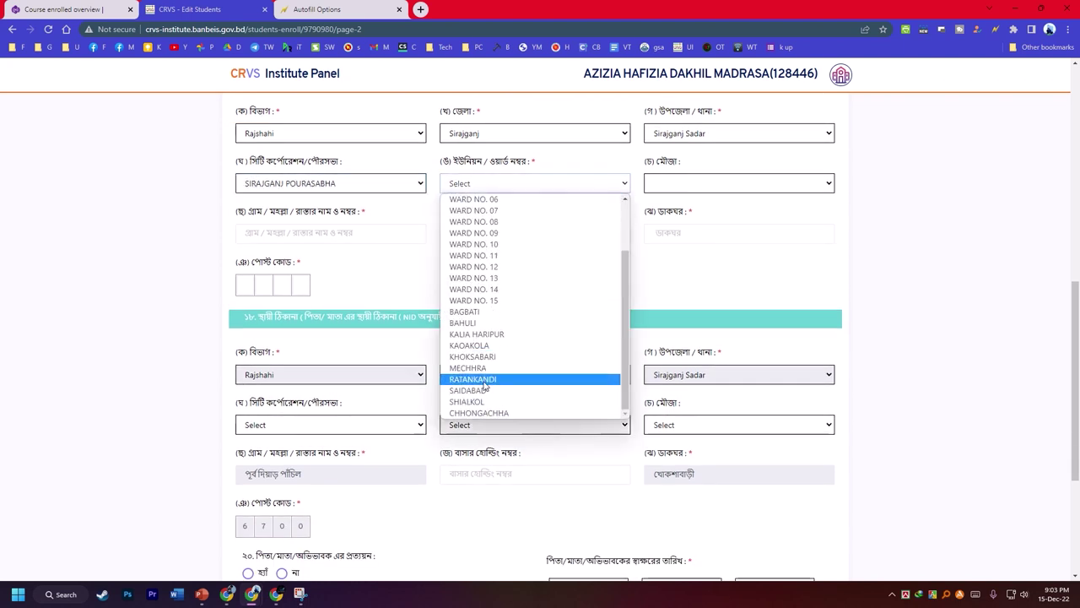
left_click(480, 360)
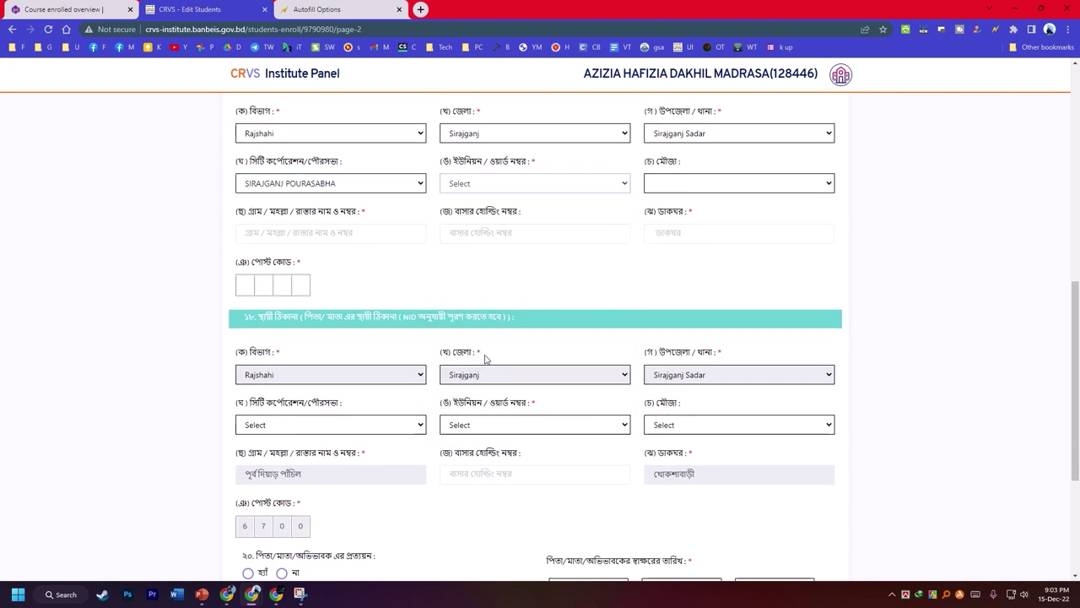
- Set the permanent address pourasabha to SIRAJGANJ POURASABHA and answer না to the guardian attestation question
scroll(548, 312, "down", 3)
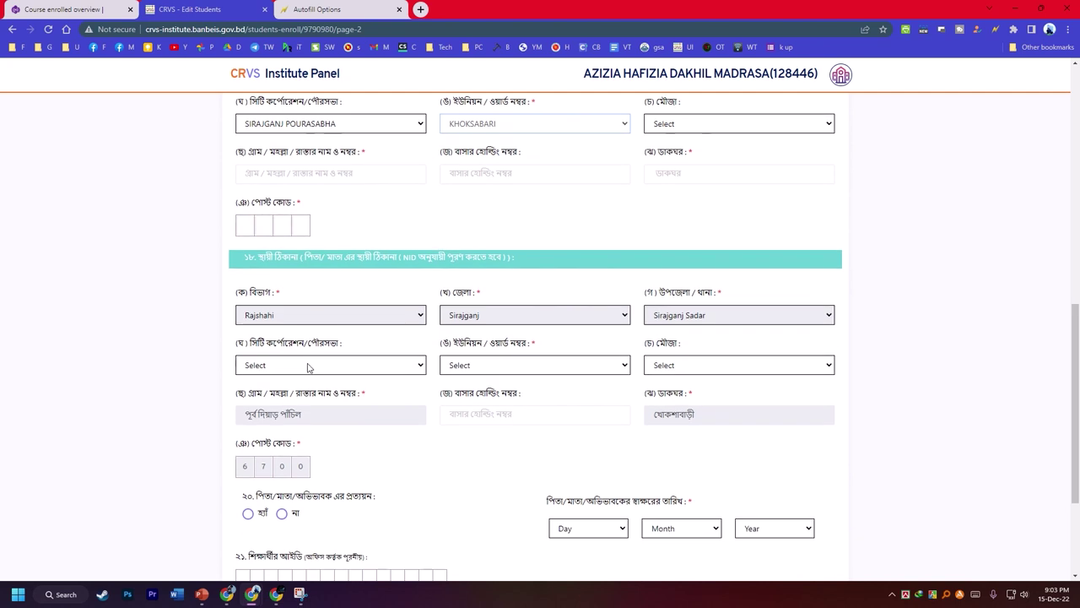
left_click(306, 260)
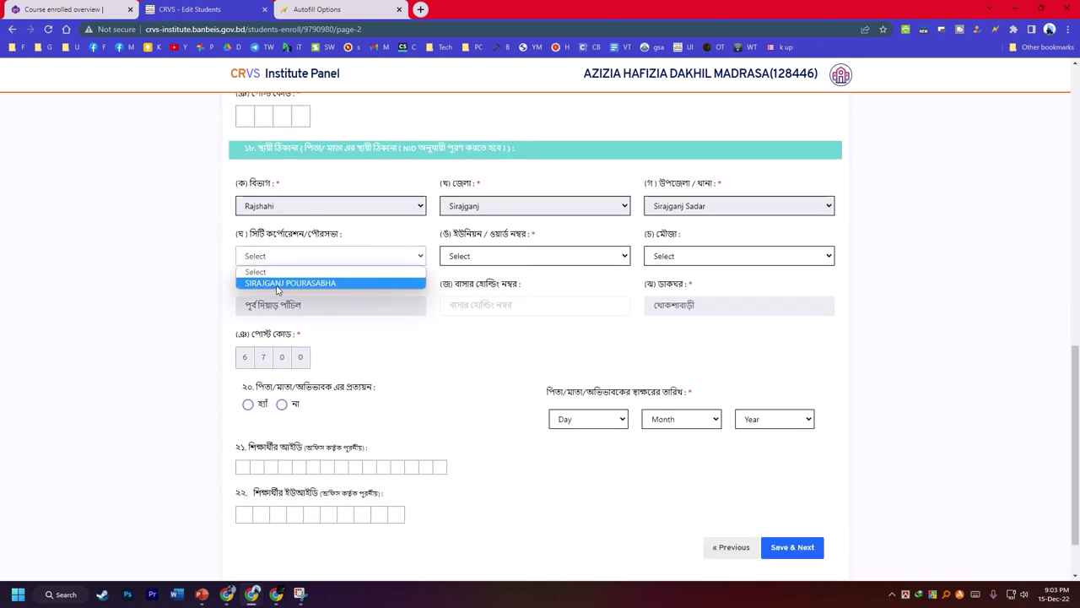
left_click(297, 283)
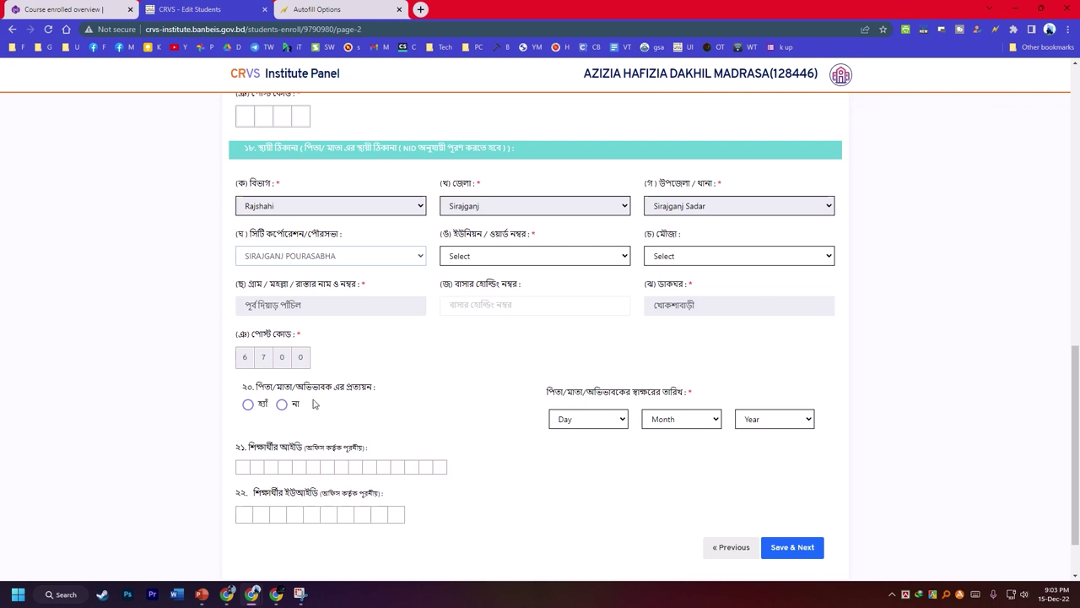
left_click(284, 405)
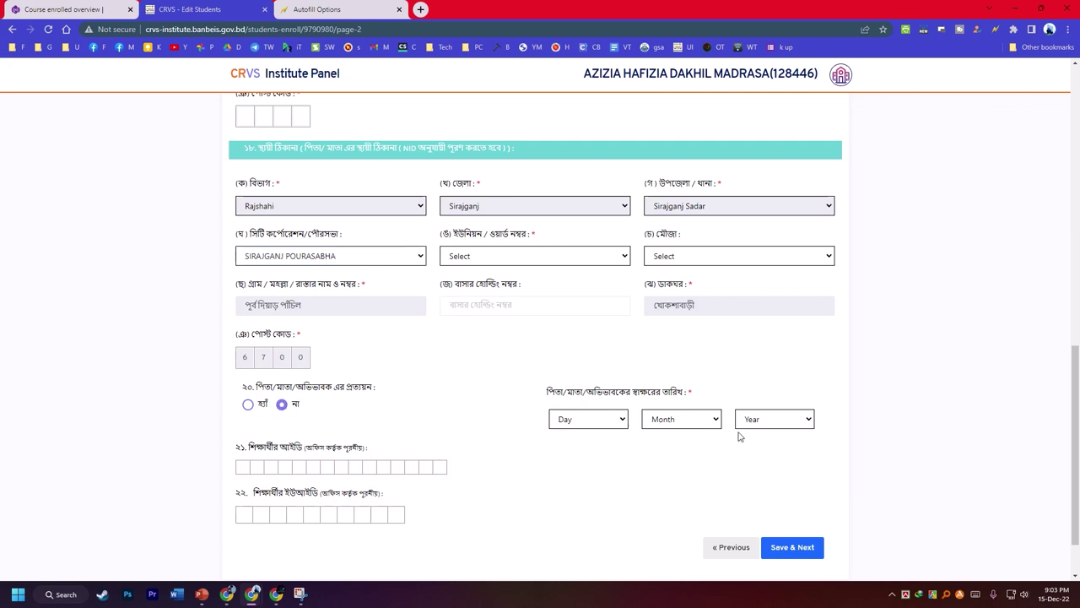
scroll(779, 436, "down", 1)
scroll(791, 425, "up", 15)
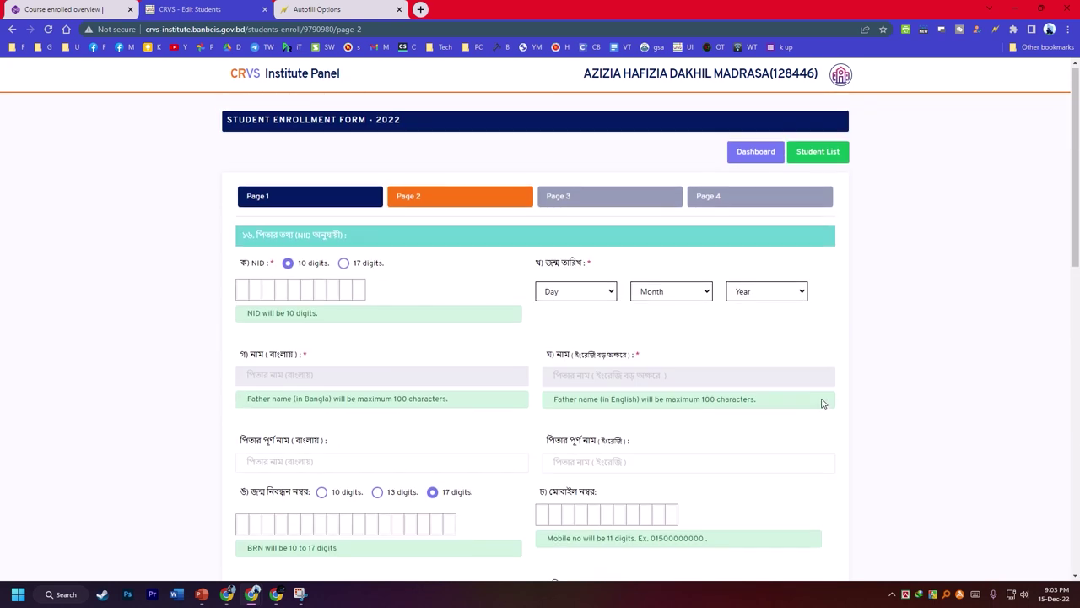
scroll(836, 388, "down", 2)
scroll(879, 339, "up", 2)
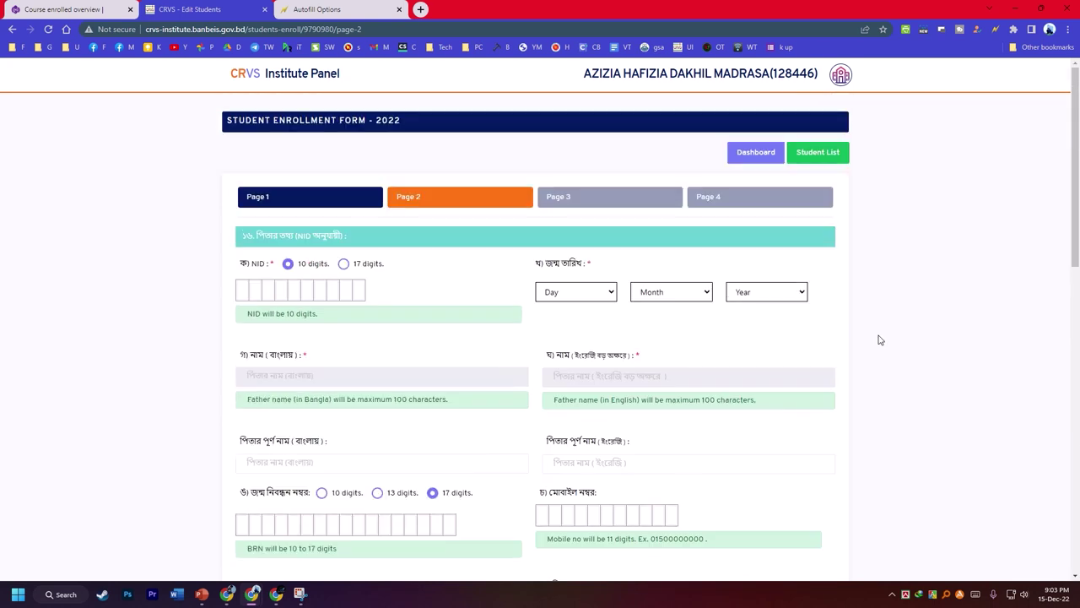
- Create a new autofill profile named p2 and generate autofill rules for this page
right_click(929, 280)
mouse_move(777, 443)
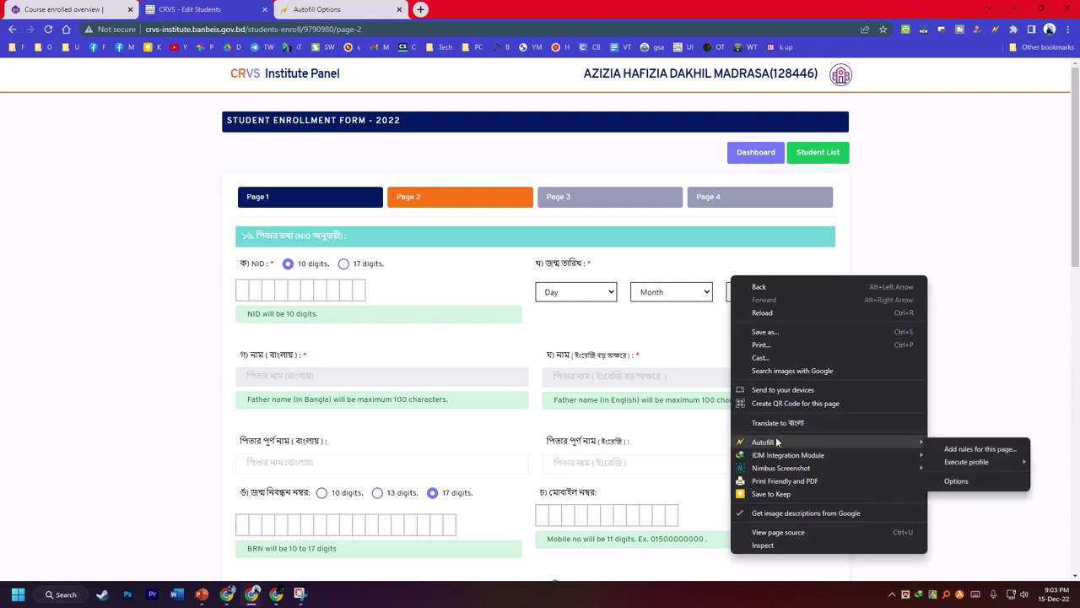
left_click(989, 448)
left_click(368, 70)
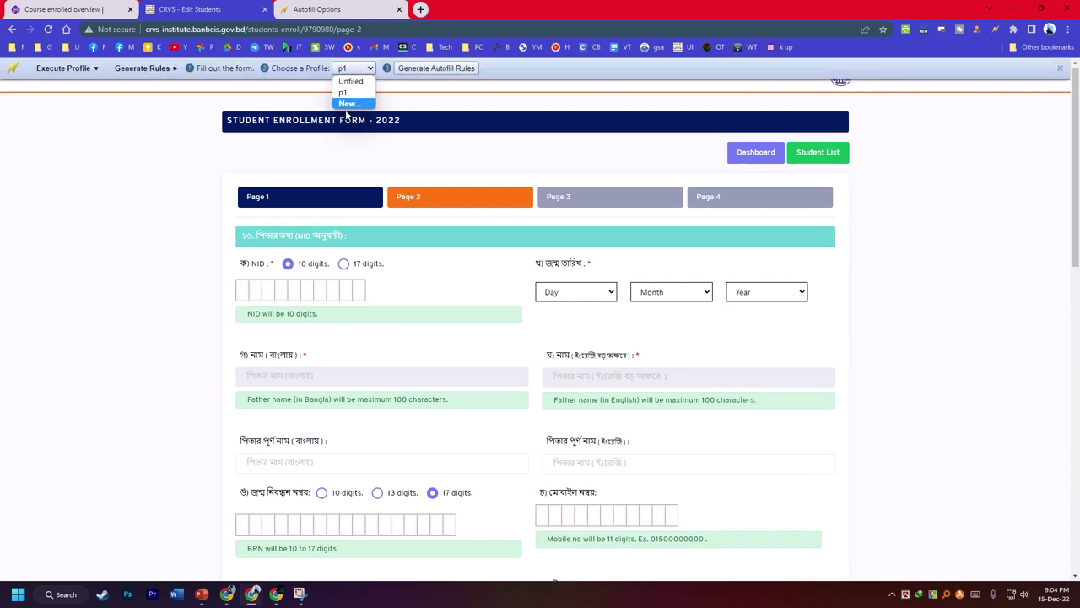
left_click(350, 104)
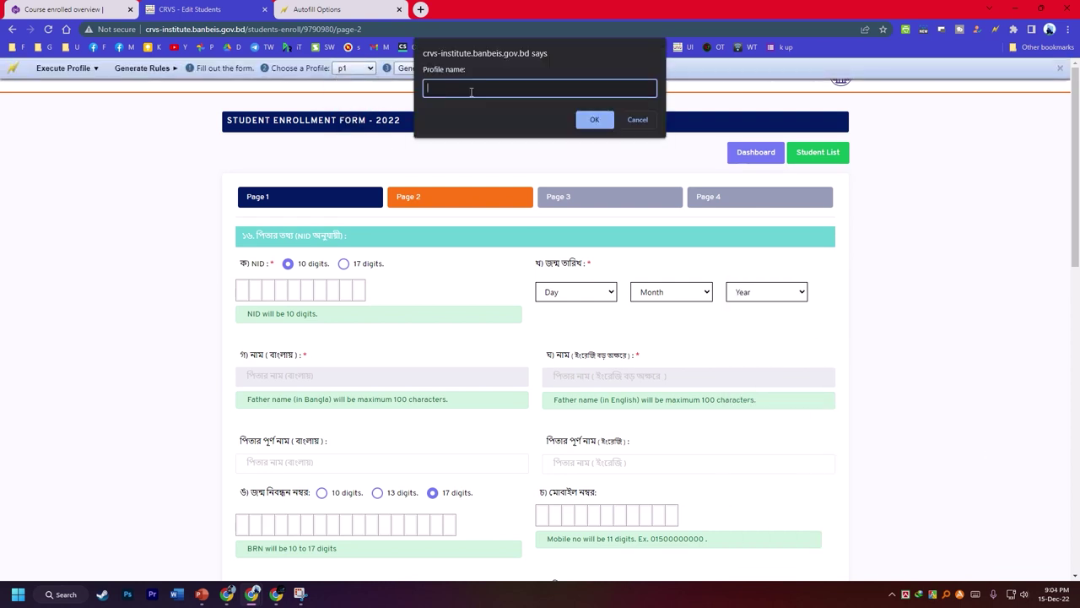
left_click(588, 121)
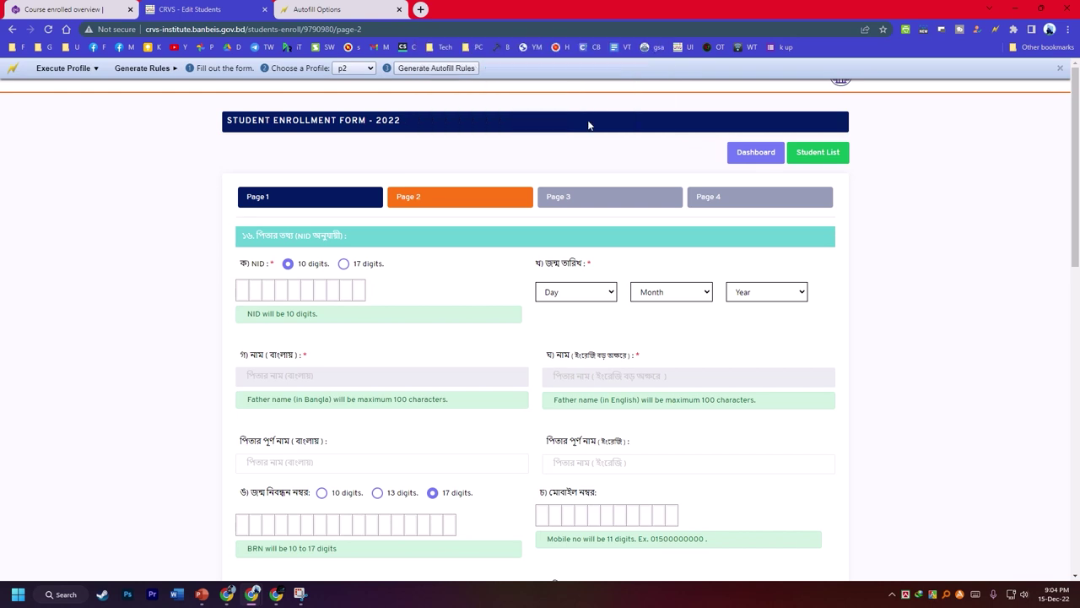
left_click(462, 68)
- Review the page and keep p2 as the selected autofill profile
scroll(526, 154, "down", 4)
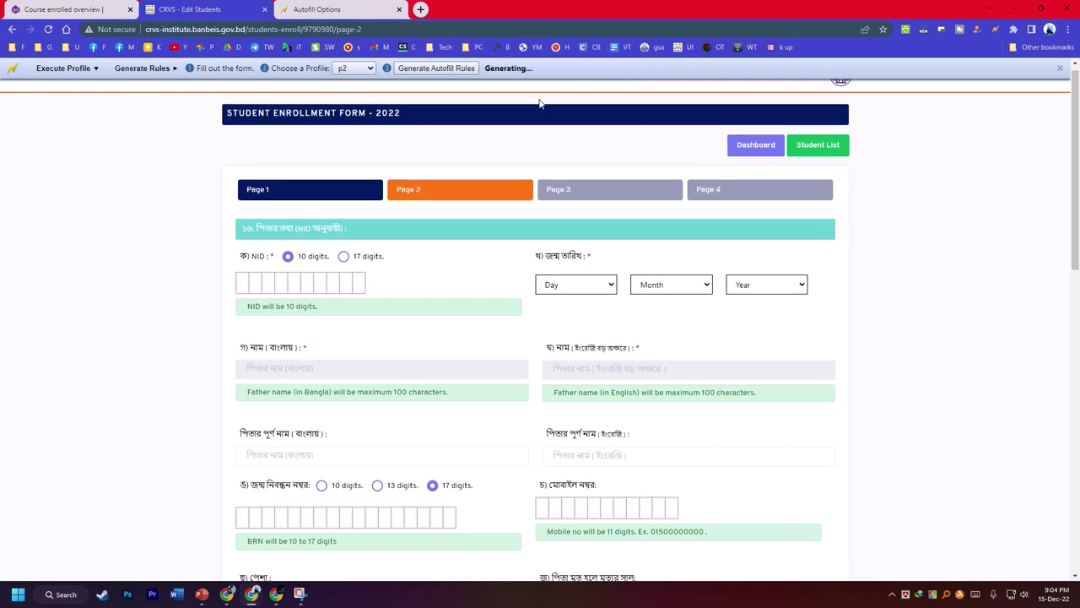
scroll(511, 169, "down", 5)
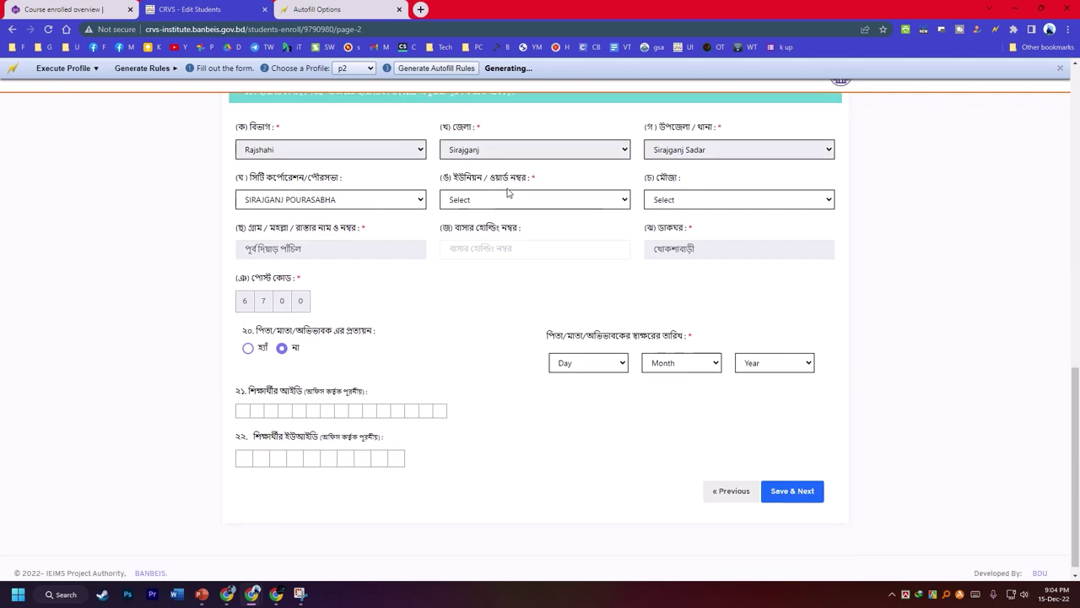
scroll(543, 228, "up", 15)
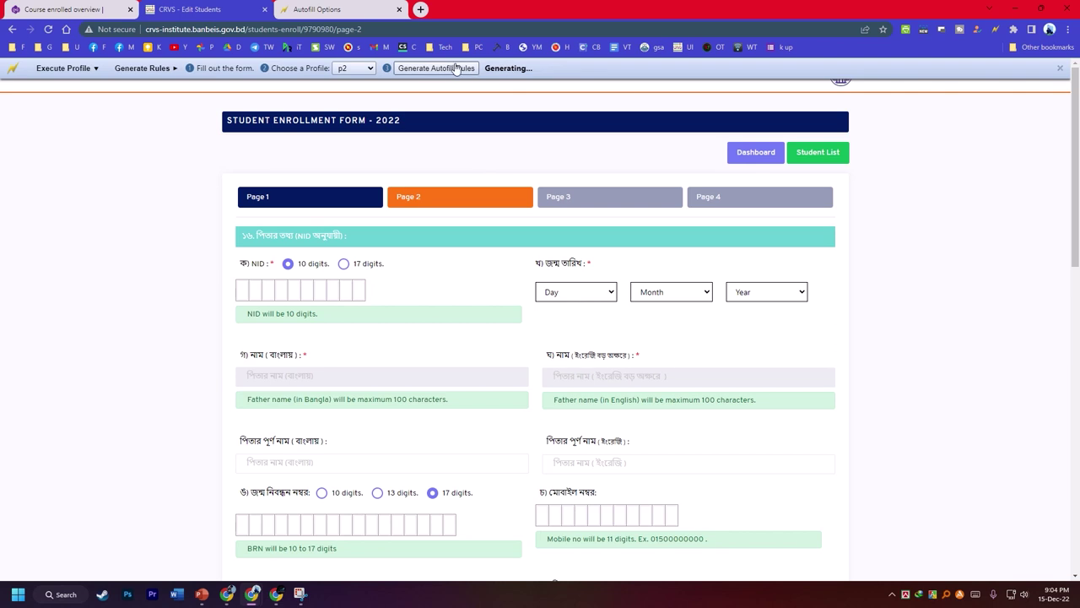
left_click(359, 73)
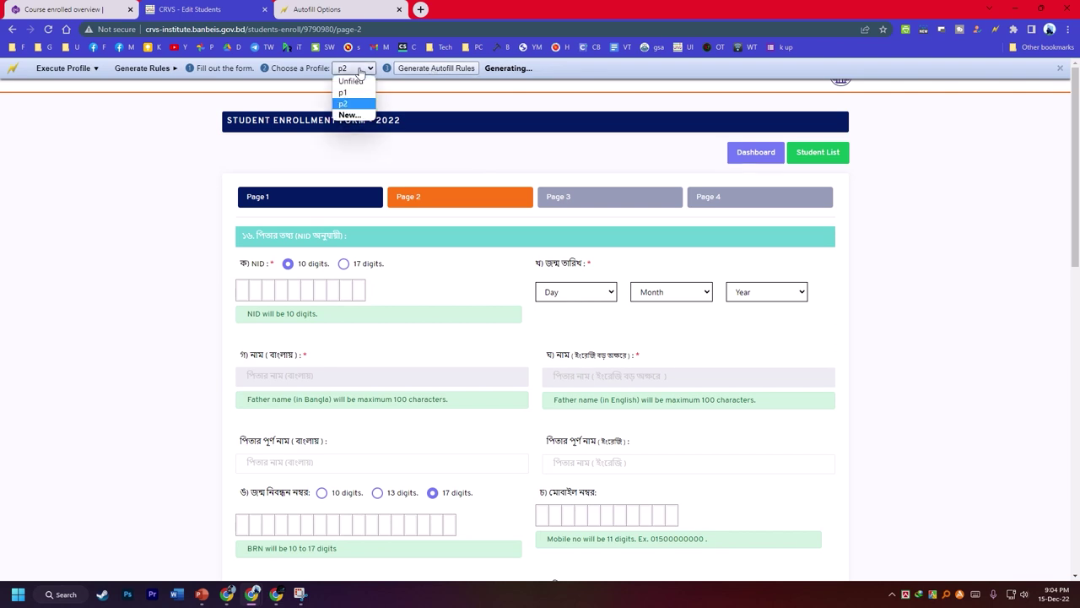
left_click(359, 111)
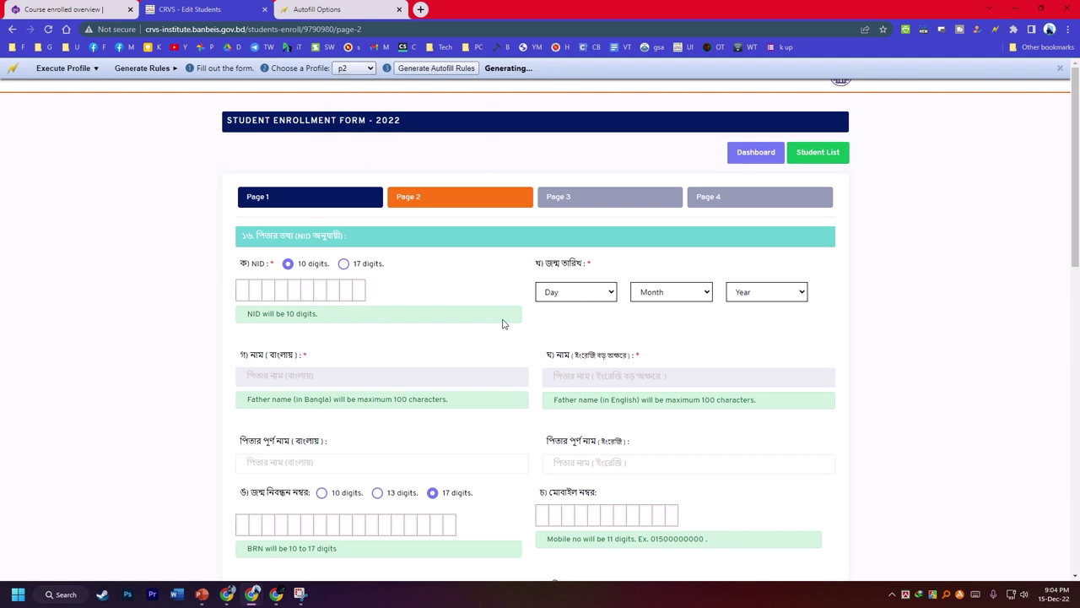
- In the autofill settings, compare the rules saved under profiles p1 and p2
right_click(497, 154)
mouse_move(591, 321)
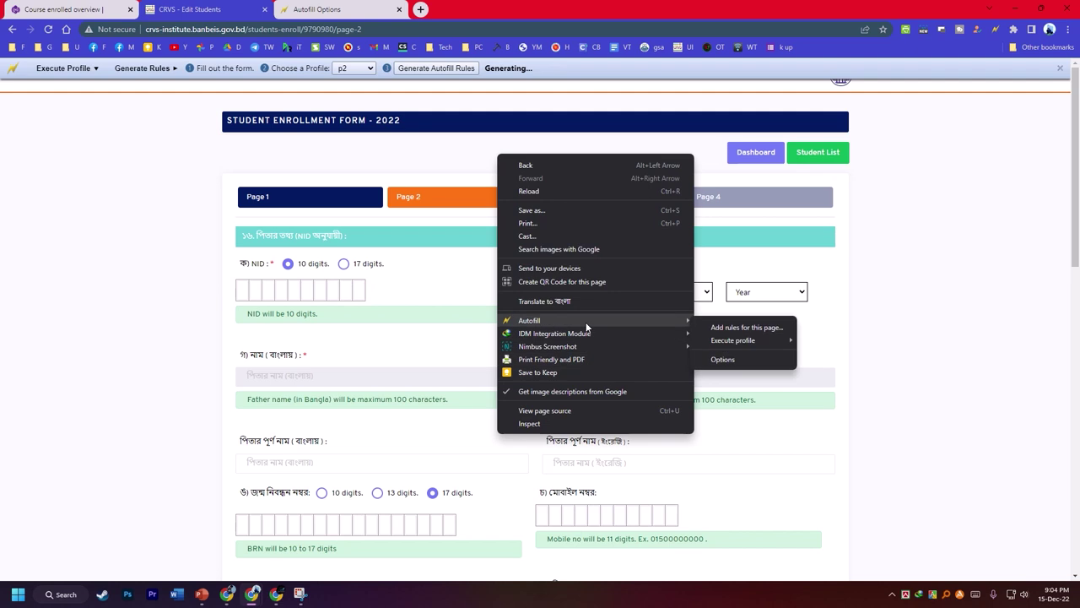
left_click(722, 360)
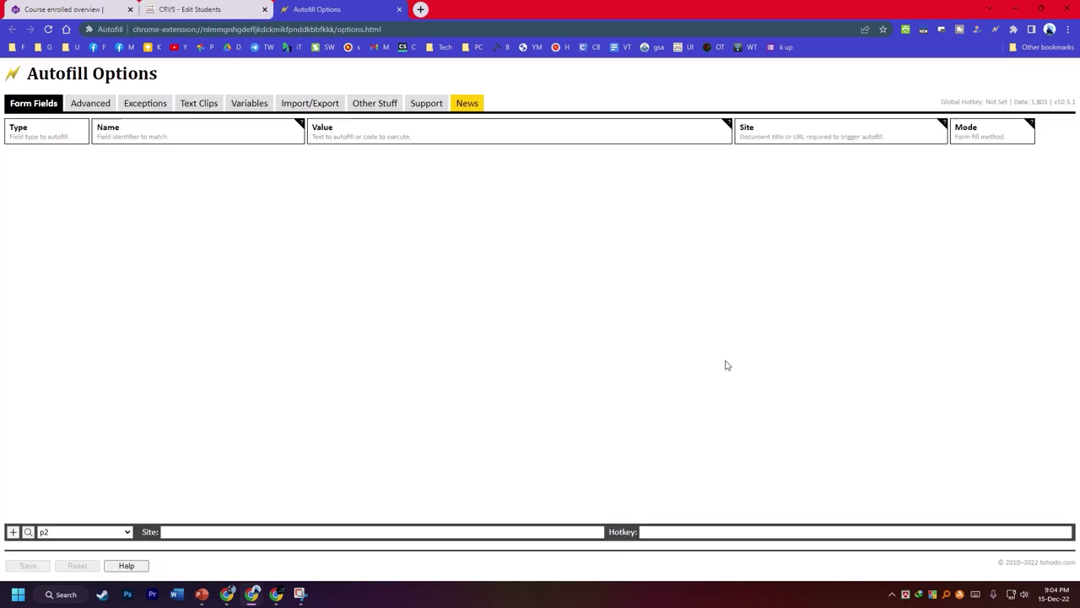
left_click(68, 534)
left_click(58, 514)
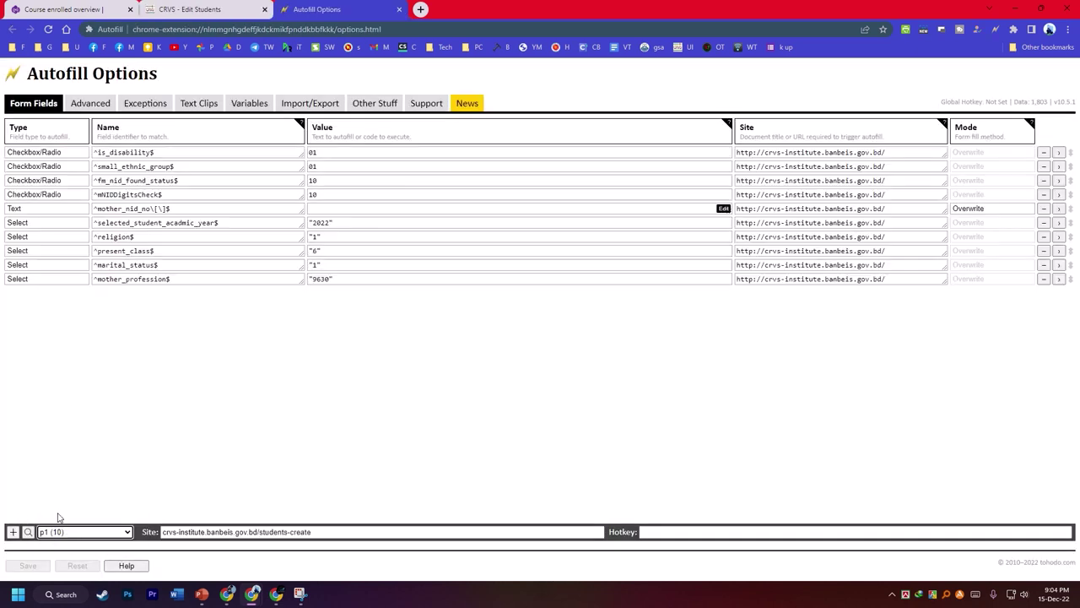
left_click(63, 531)
left_click(69, 522)
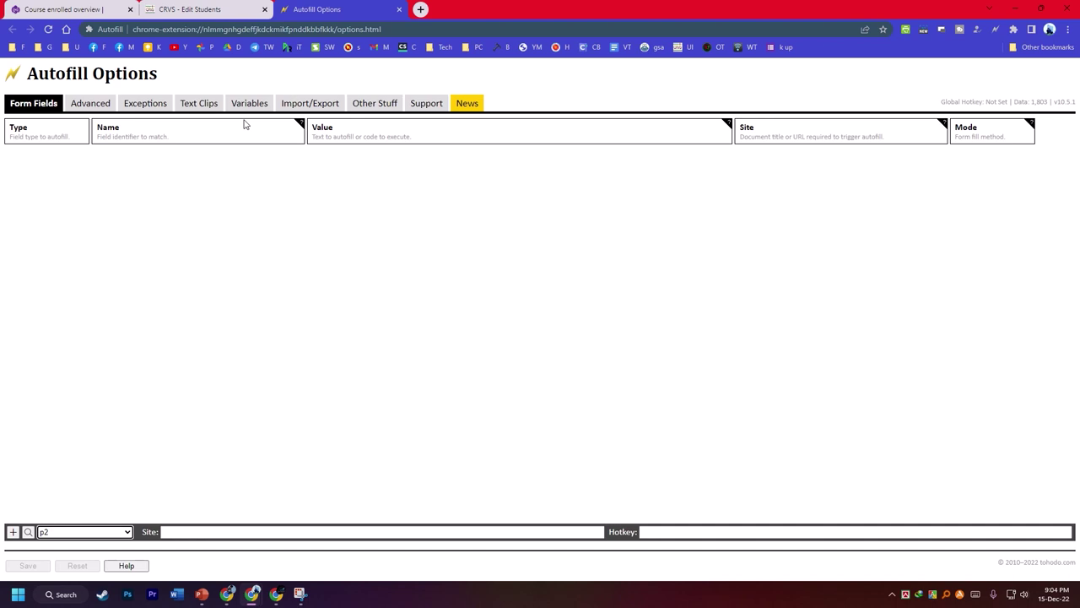
- Back on the form, switch the chosen profile to p1 and then back to p2
left_click(196, 10)
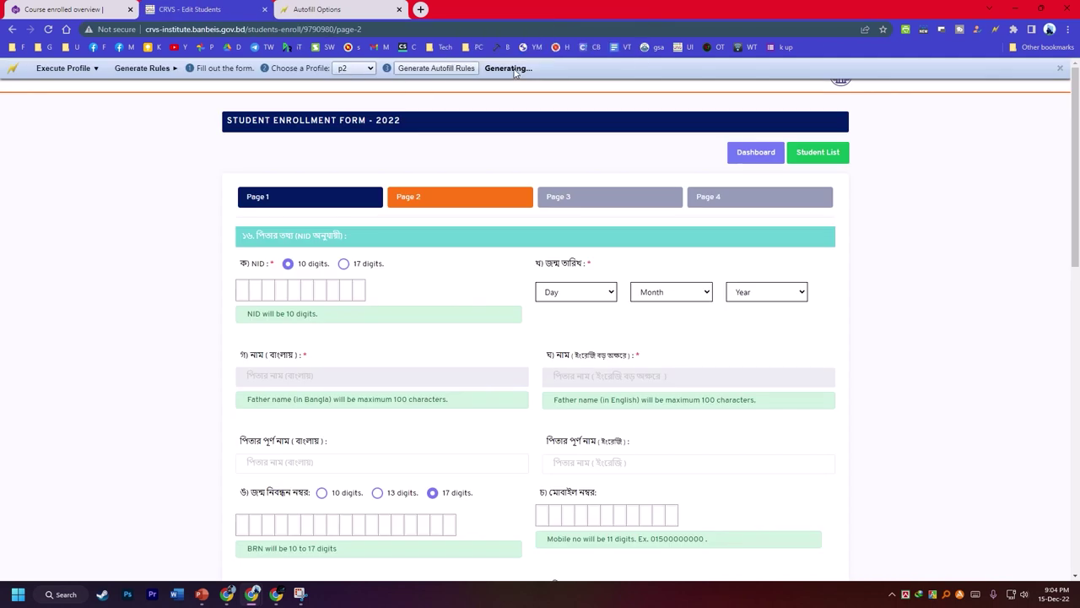
left_click(354, 68)
left_click(352, 92)
left_click(357, 71)
left_click(353, 103)
- Create another autofill profile named p2p and close the autofill rule toolbar
left_click(338, 71)
left_click(348, 121)
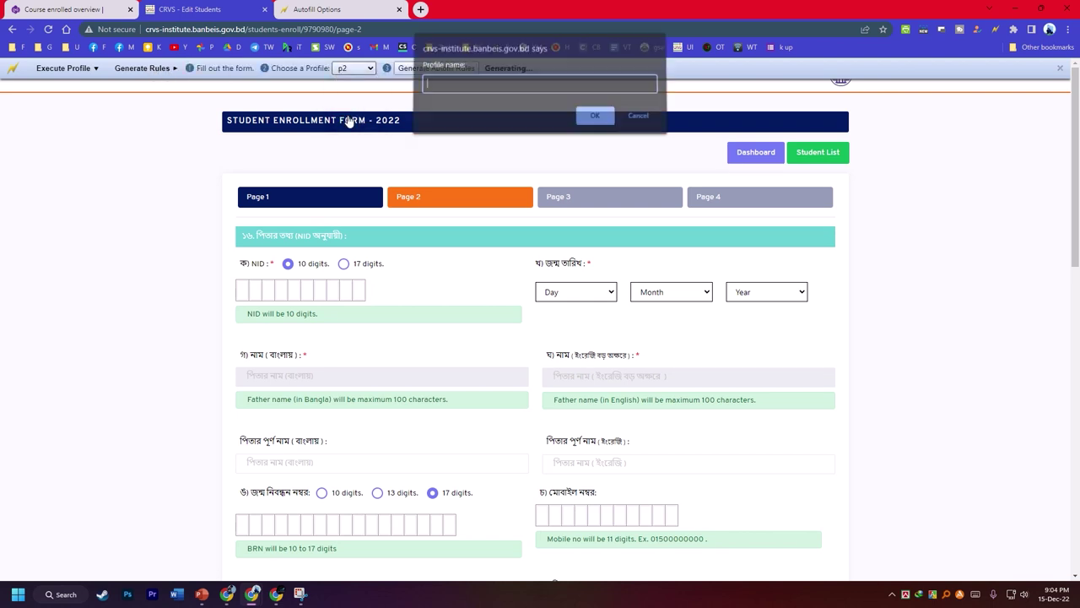
type("p")
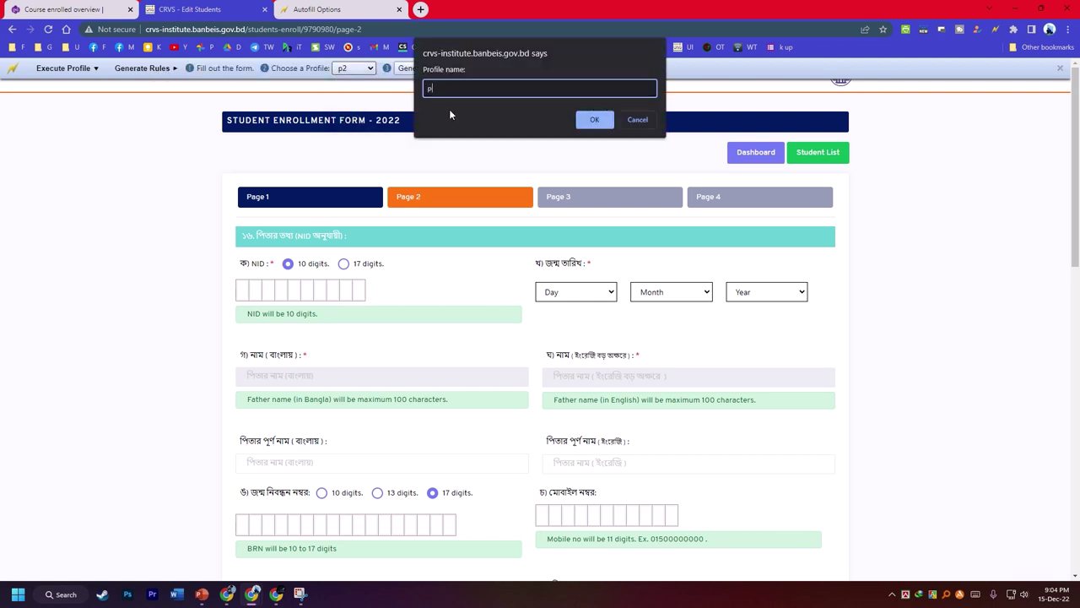
type("2p")
left_click(592, 120)
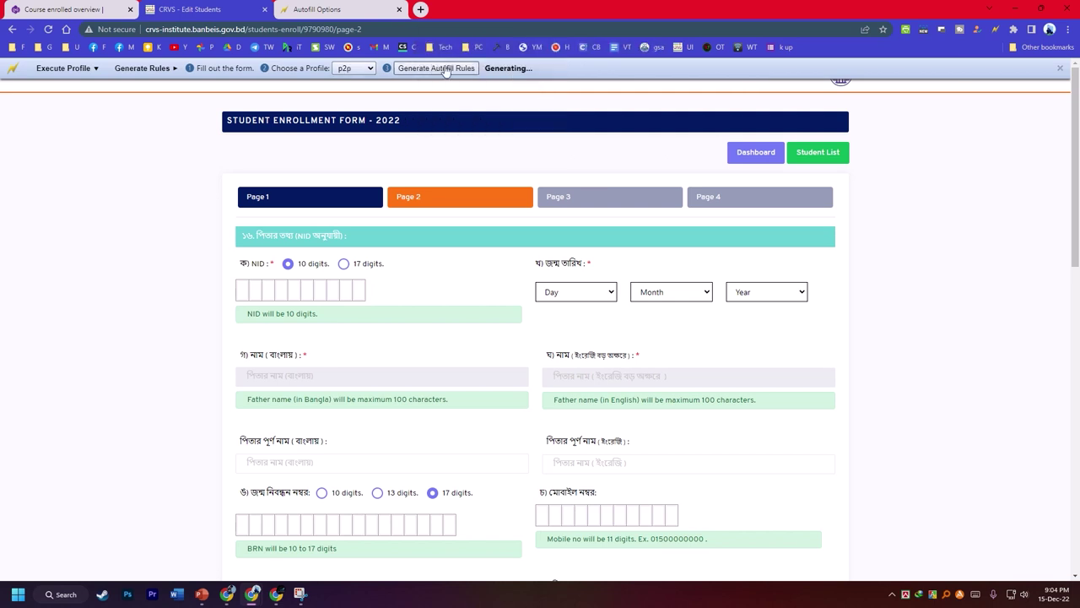
left_click(89, 69)
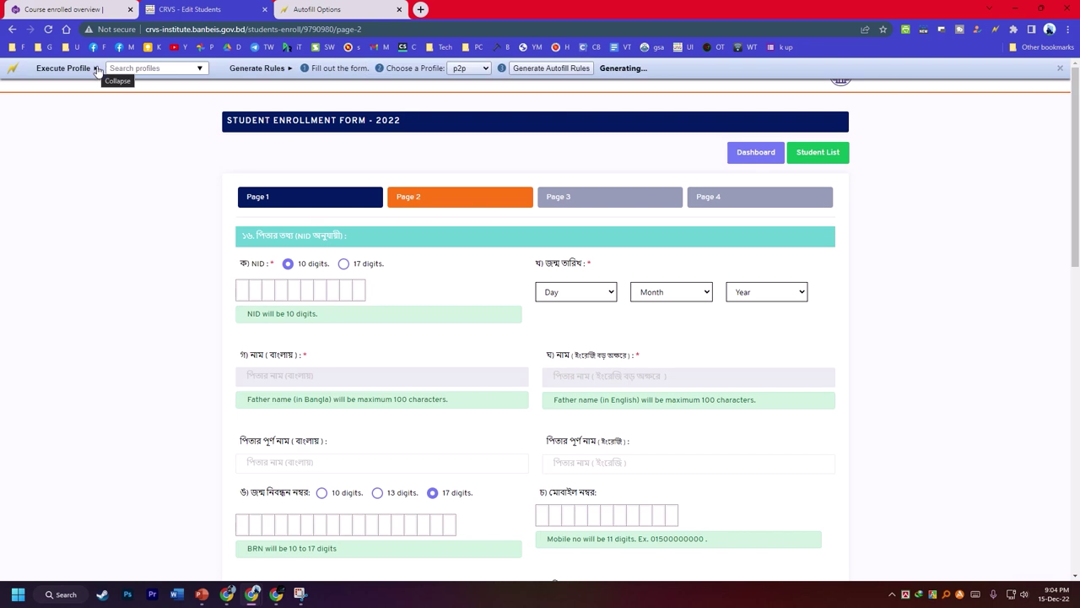
left_click(1061, 68)
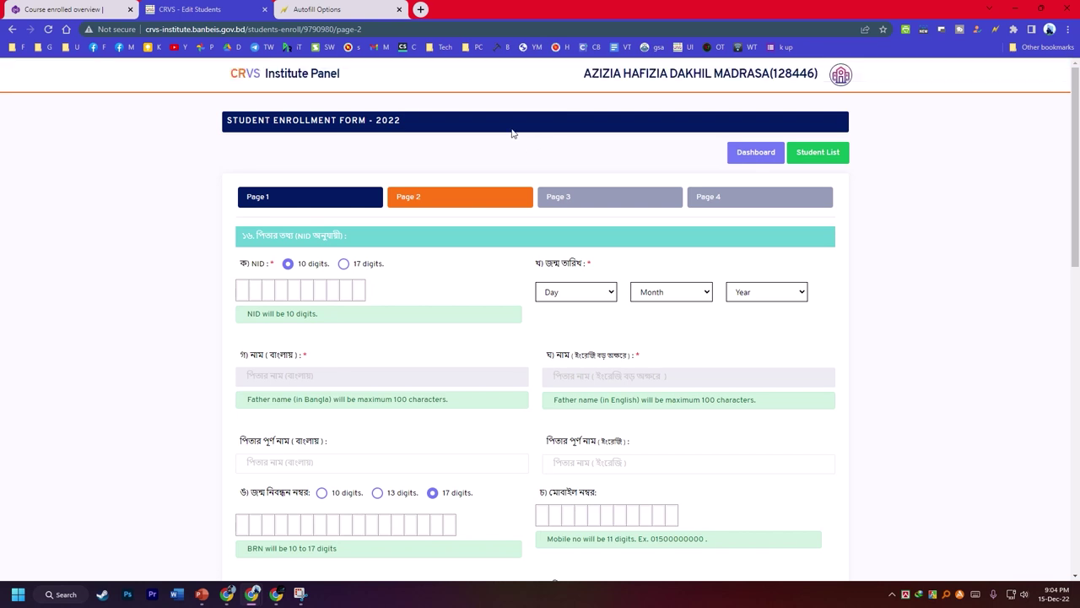
- Reopen Add rules for this page from the Autofill context menu under p2p
scroll(540, 205, "down", 3)
scroll(475, 229, "up", 2)
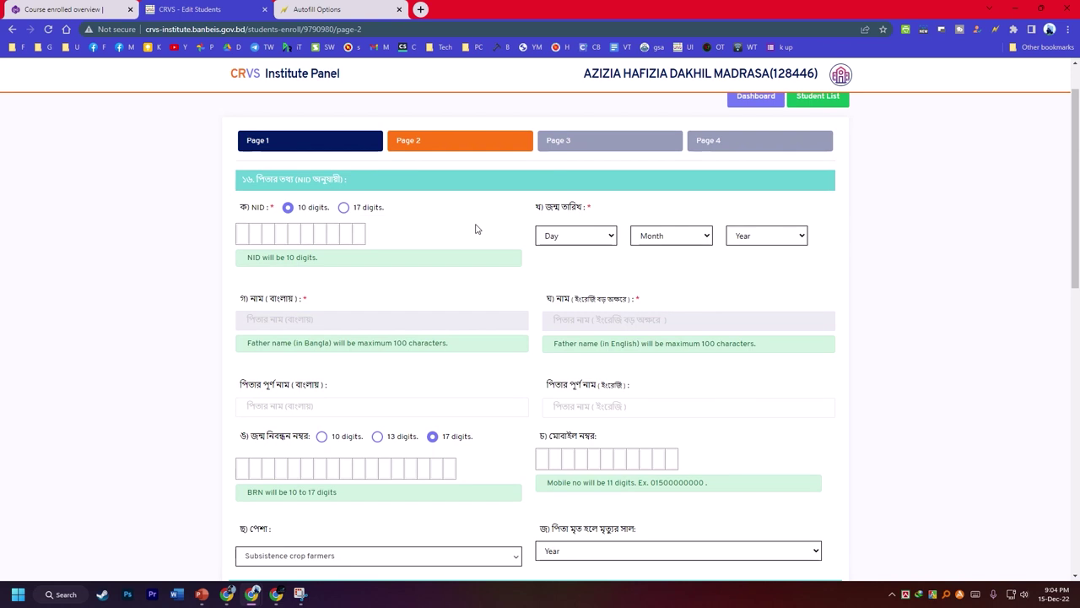
scroll(475, 229, "down", 2)
right_click(479, 125)
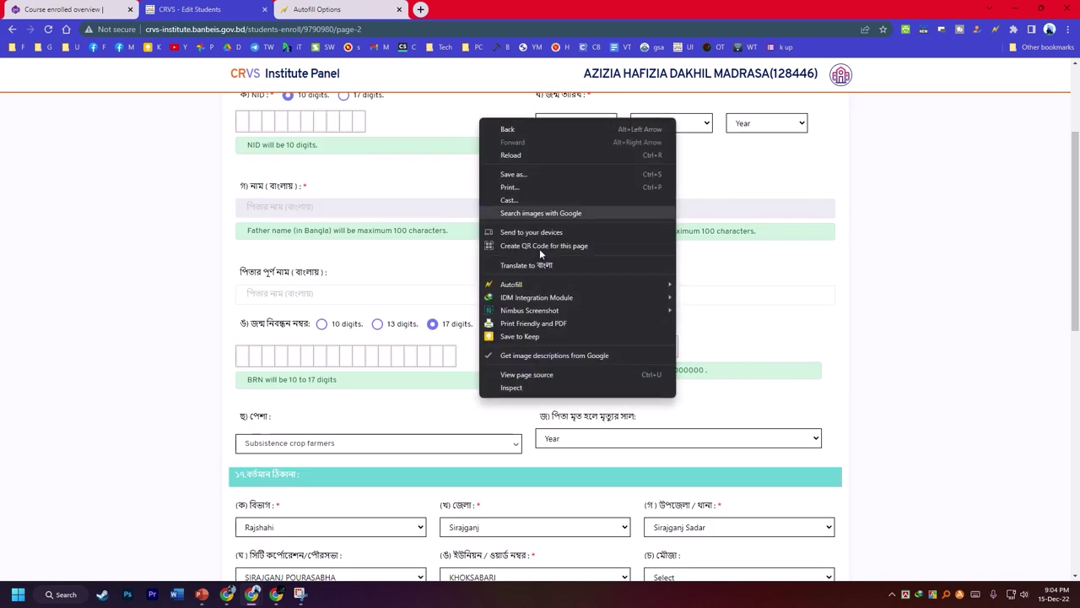
mouse_move(562, 283)
mouse_move(764, 306)
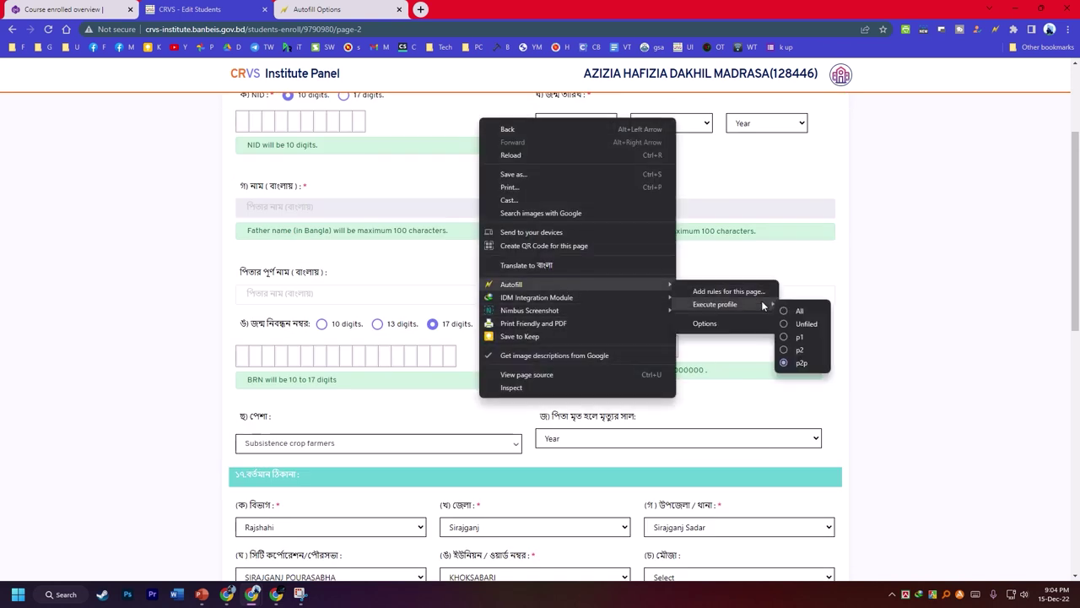
left_click(730, 292)
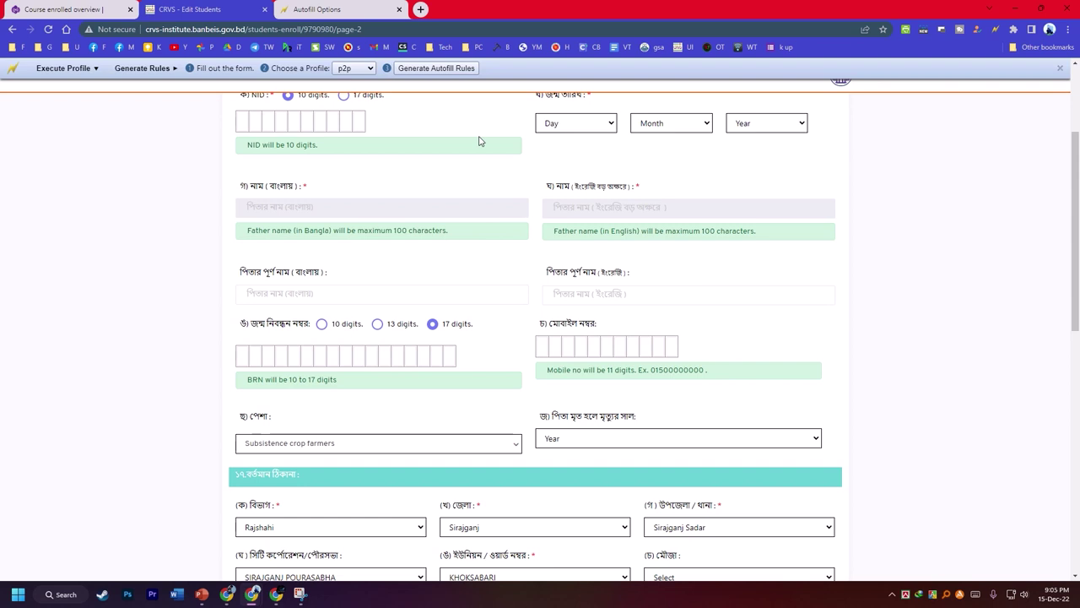
- Create profile pag2 and generate autofill rules for this form page
left_click(351, 71)
left_click(352, 128)
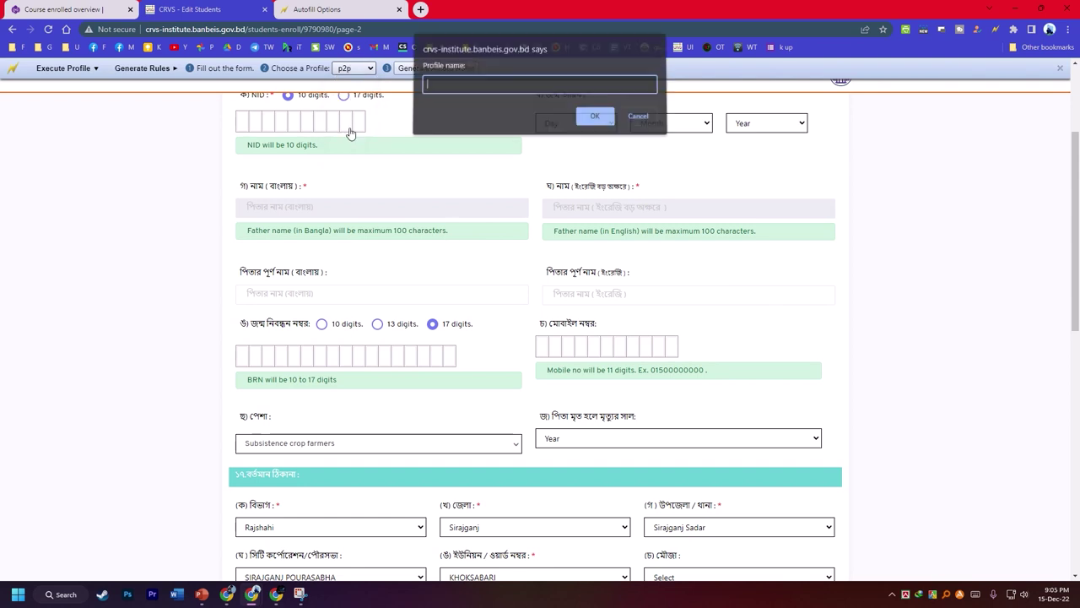
type("pa")
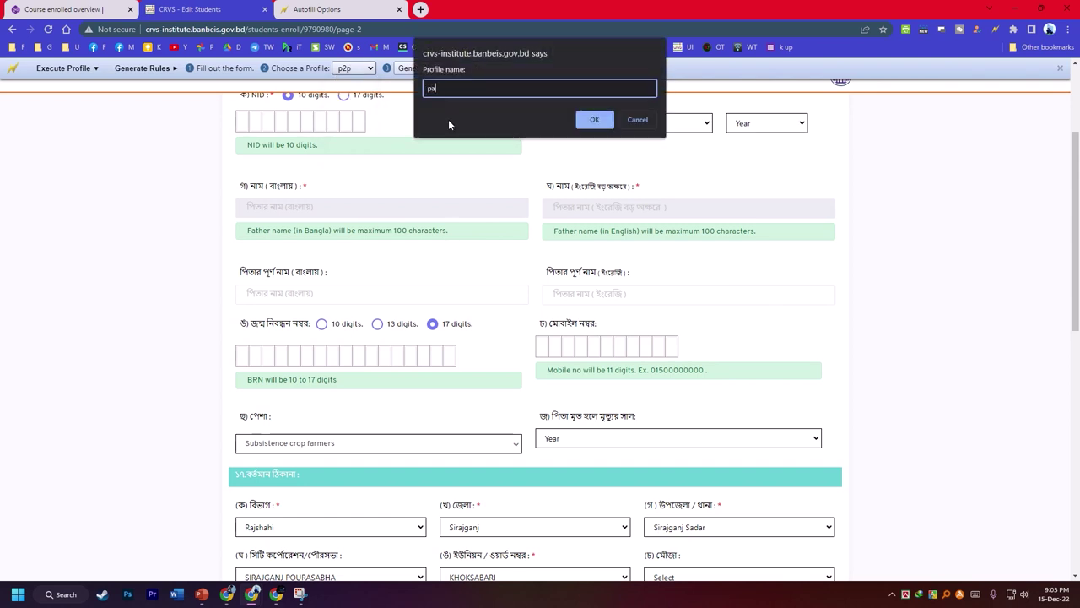
type("g2")
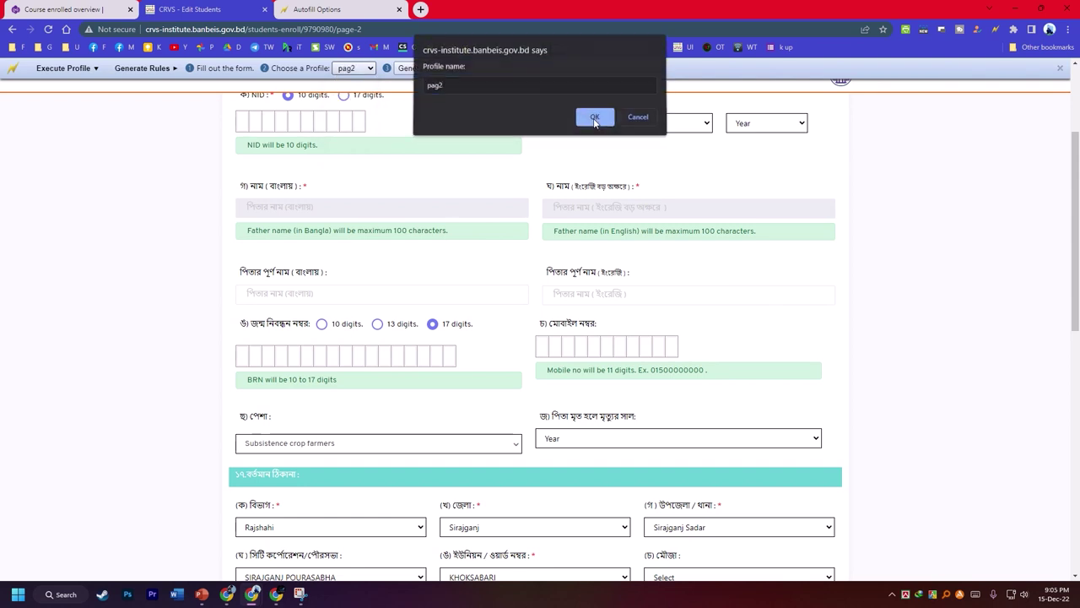
left_click(594, 119)
left_click(450, 70)
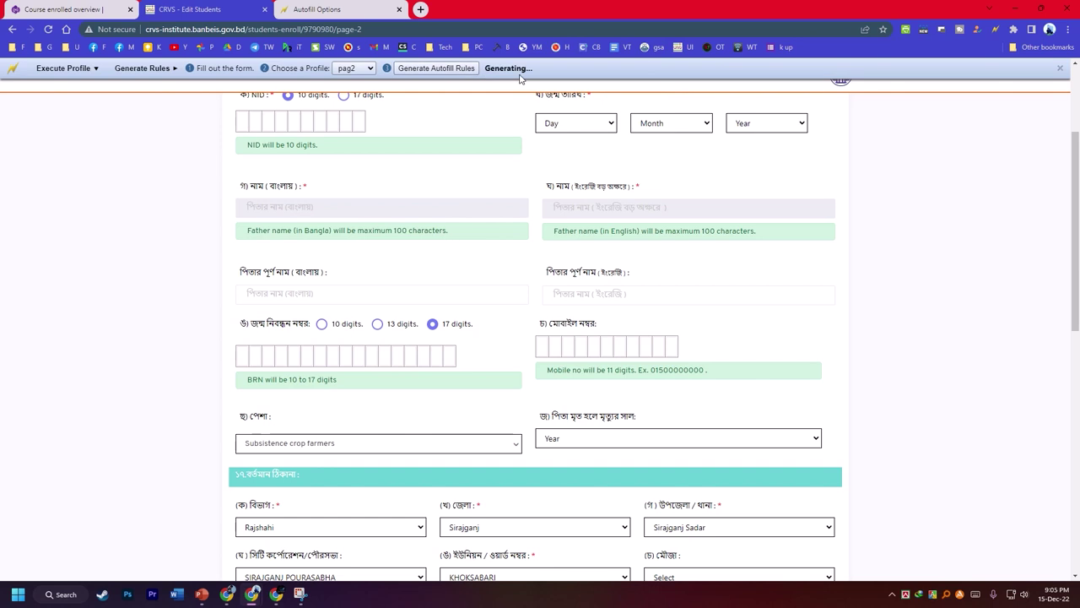
- Scroll the reloaded page and right-click to look for its autofill options
scroll(515, 203, "up", 2)
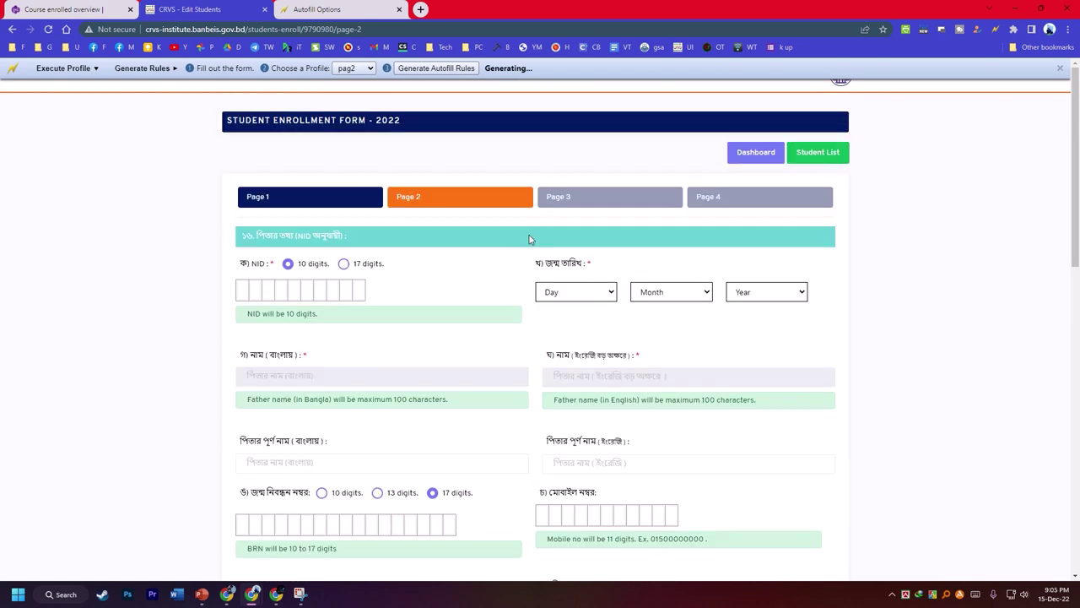
scroll(414, 287, "down", 4)
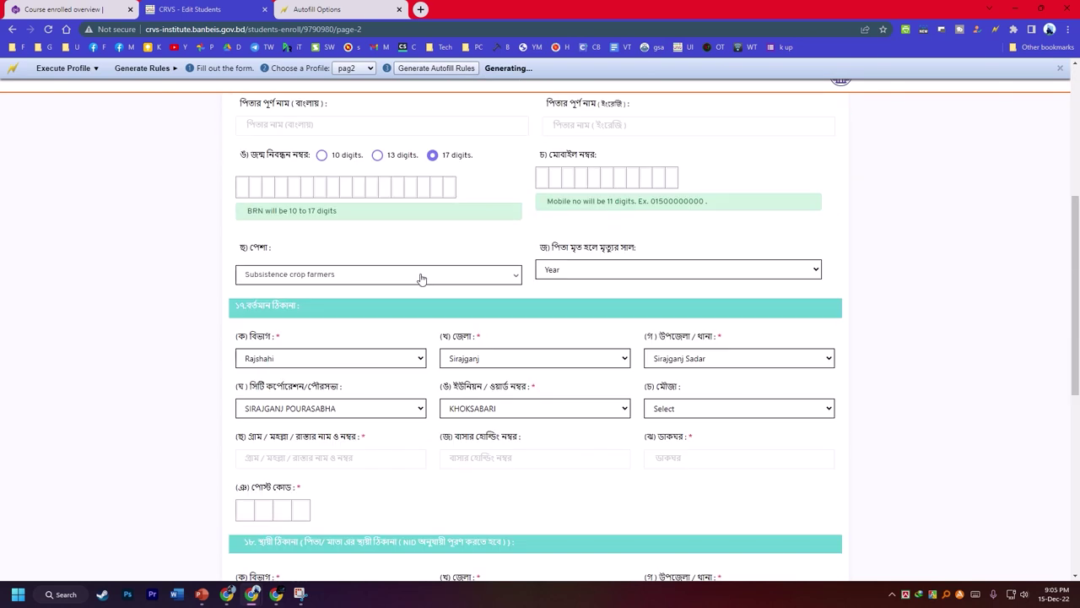
scroll(425, 276, "down", 1)
scroll(425, 276, "down", 4)
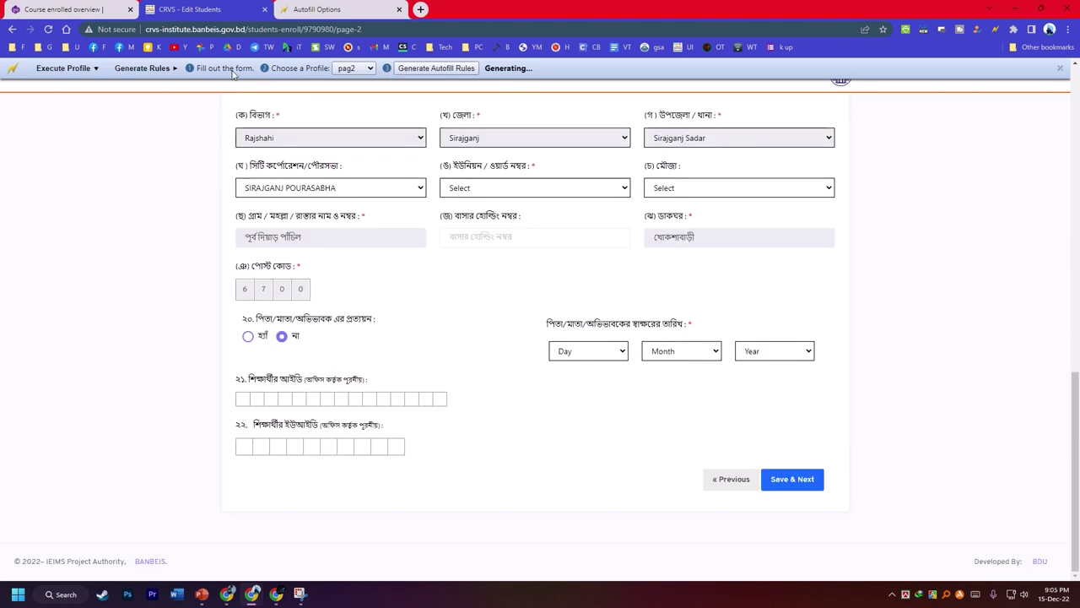
right_click(488, 302)
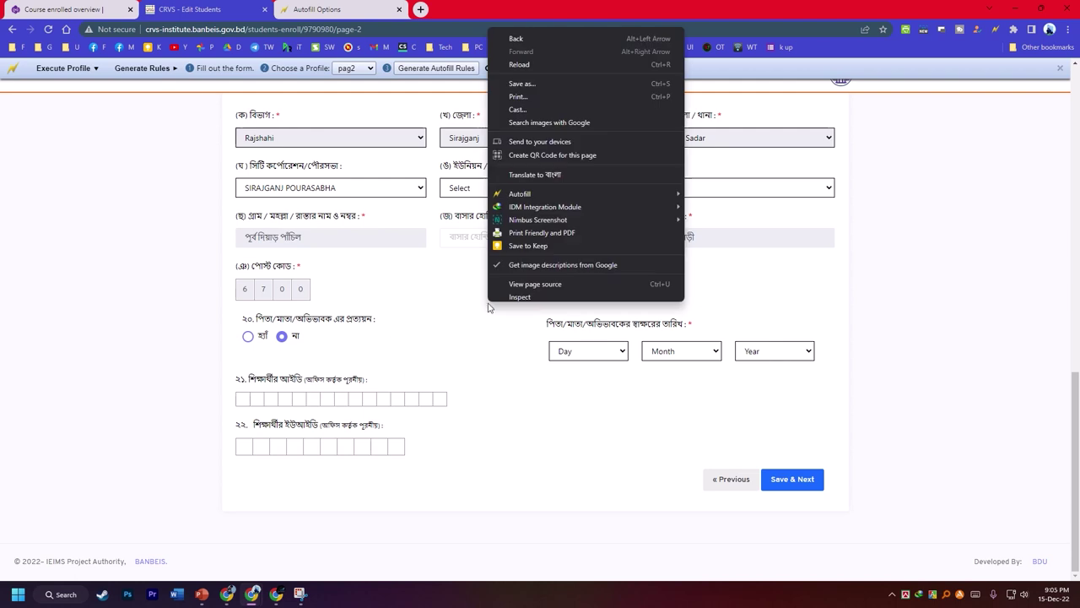
right_click(834, 308)
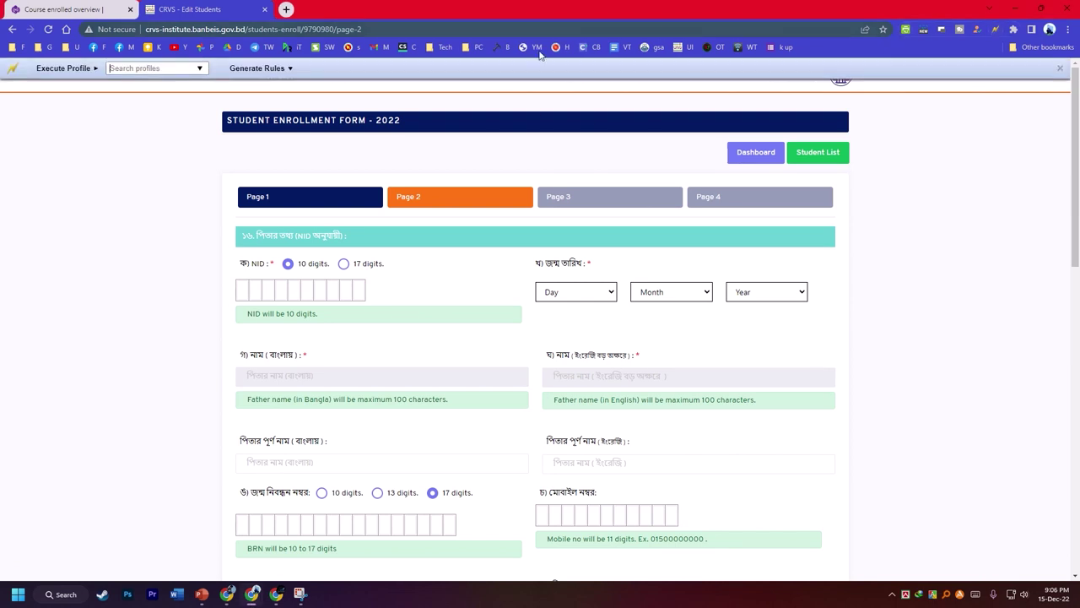
- Create a new autofill profile named p2 in the Autofill toolbar
left_click(274, 68)
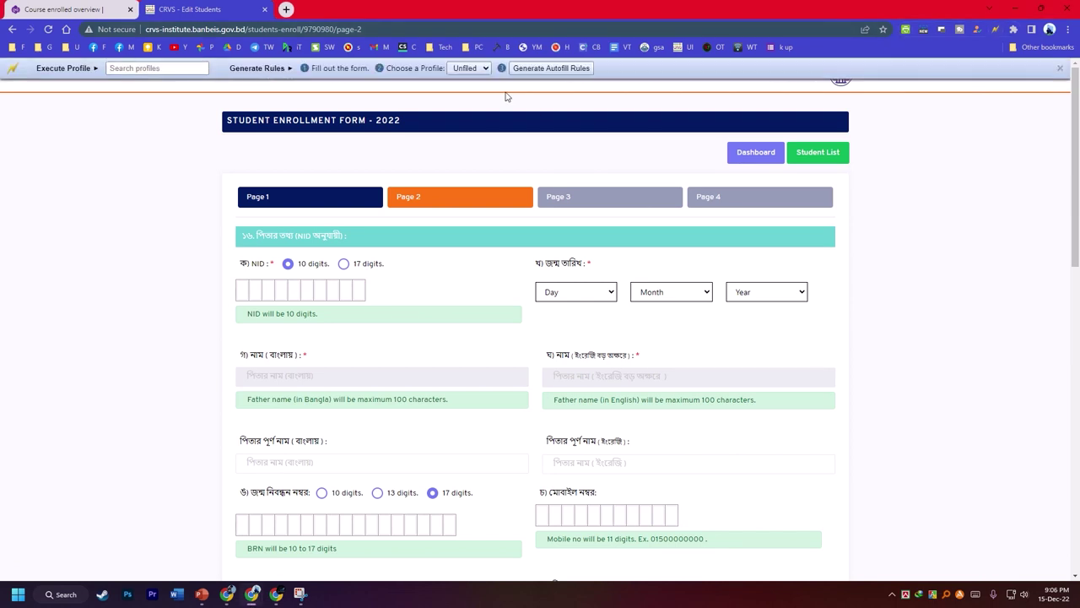
left_click(466, 68)
left_click(463, 103)
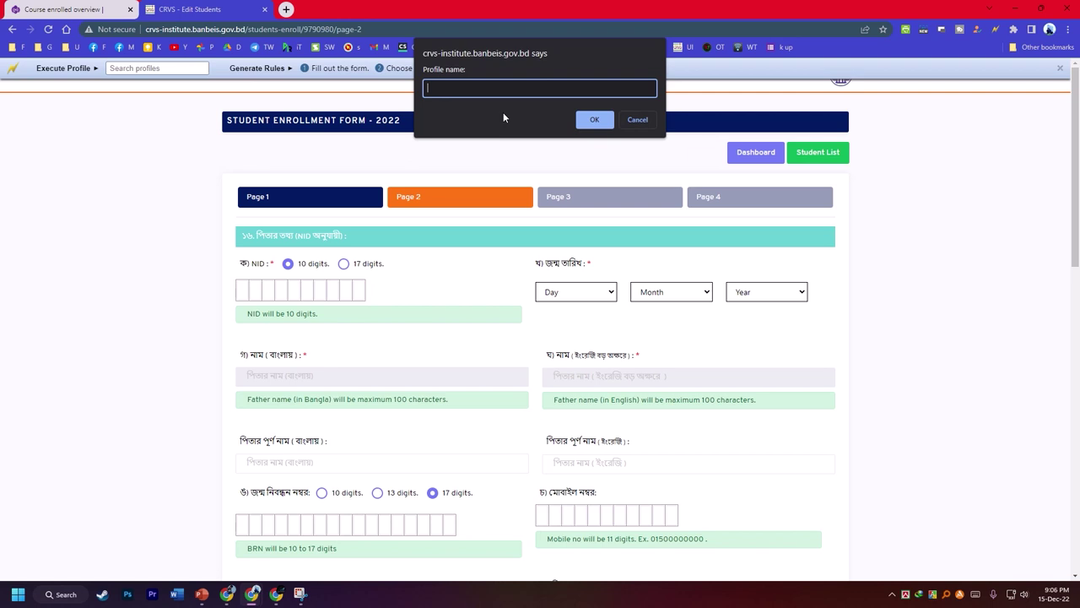
type("p2")
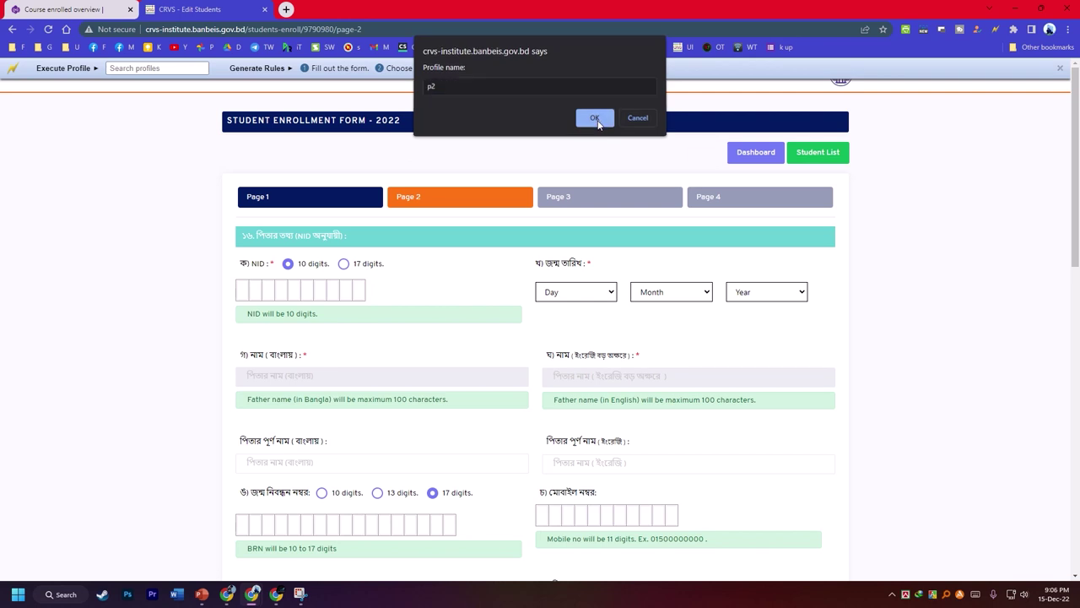
left_click(594, 119)
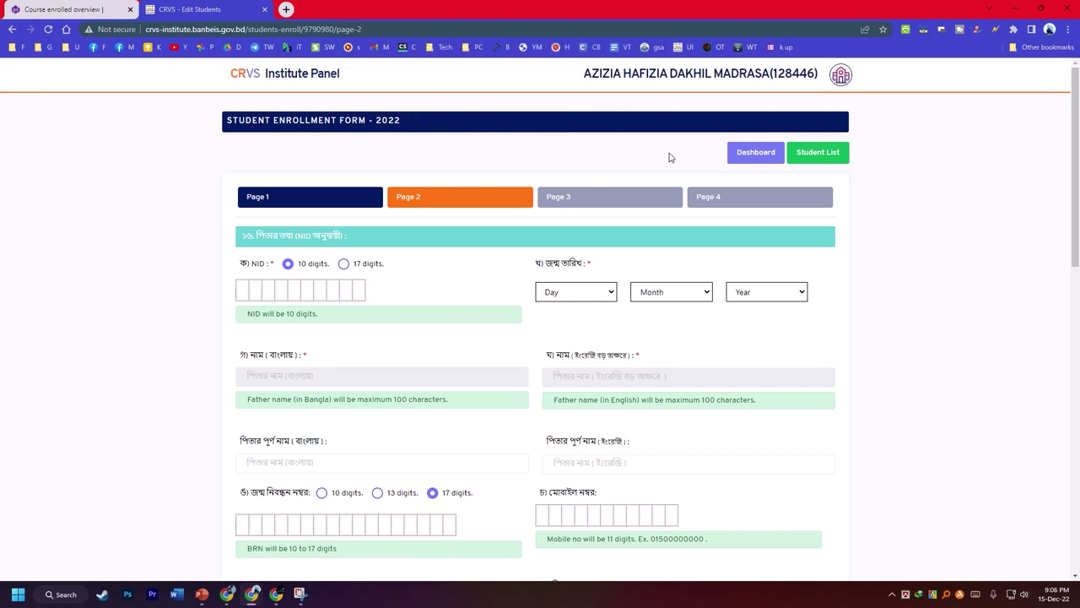
- Open the autofill rules settings from the page's Autofill context menu
scroll(454, 256, "down", 2)
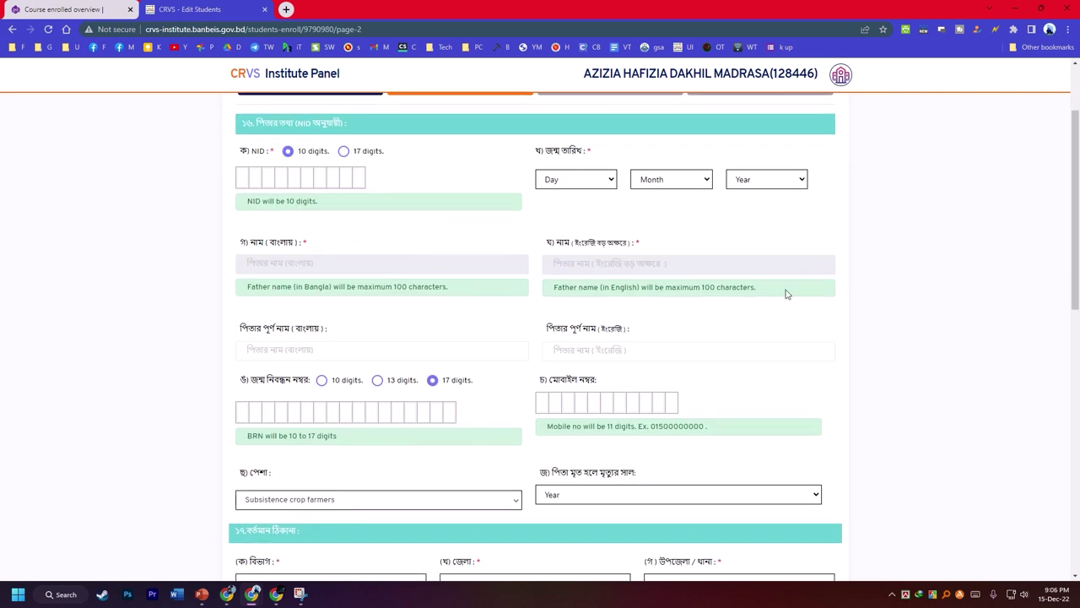
right_click(932, 226)
mouse_move(844, 405)
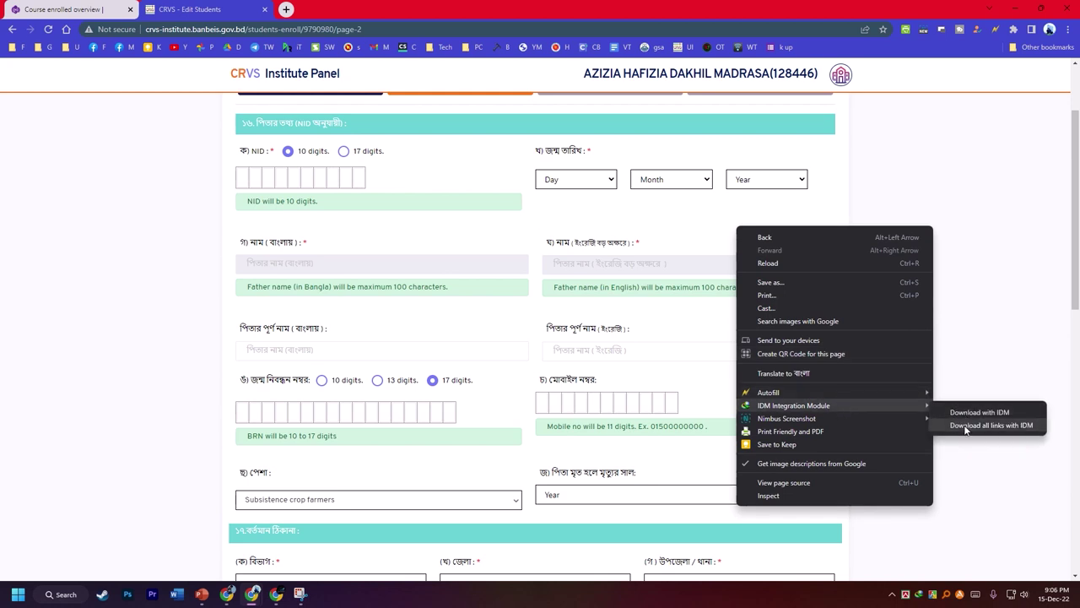
mouse_move(904, 394)
left_click(963, 431)
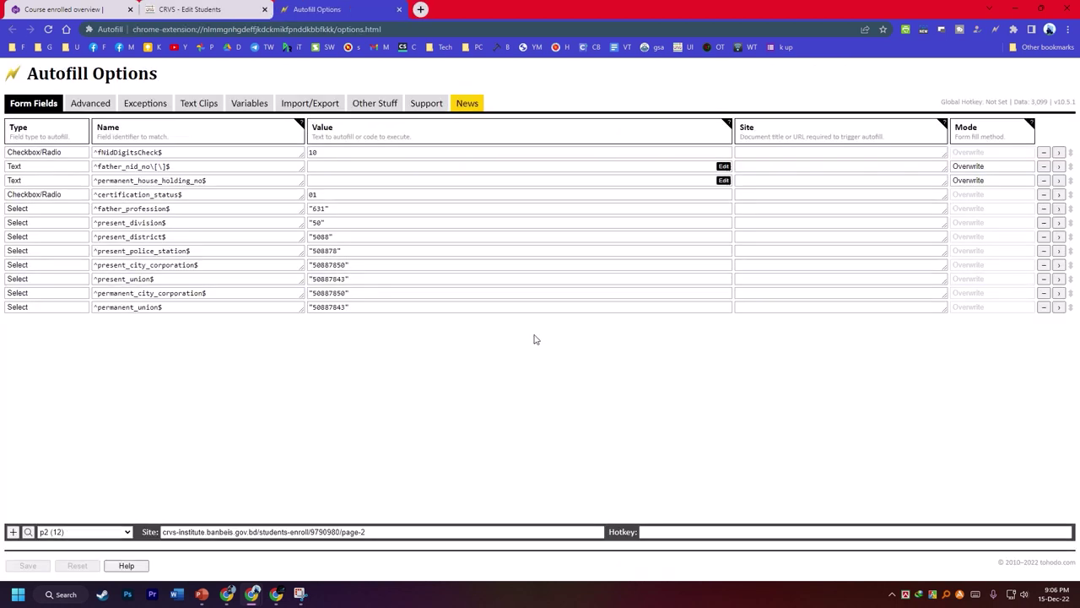
left_click(752, 152)
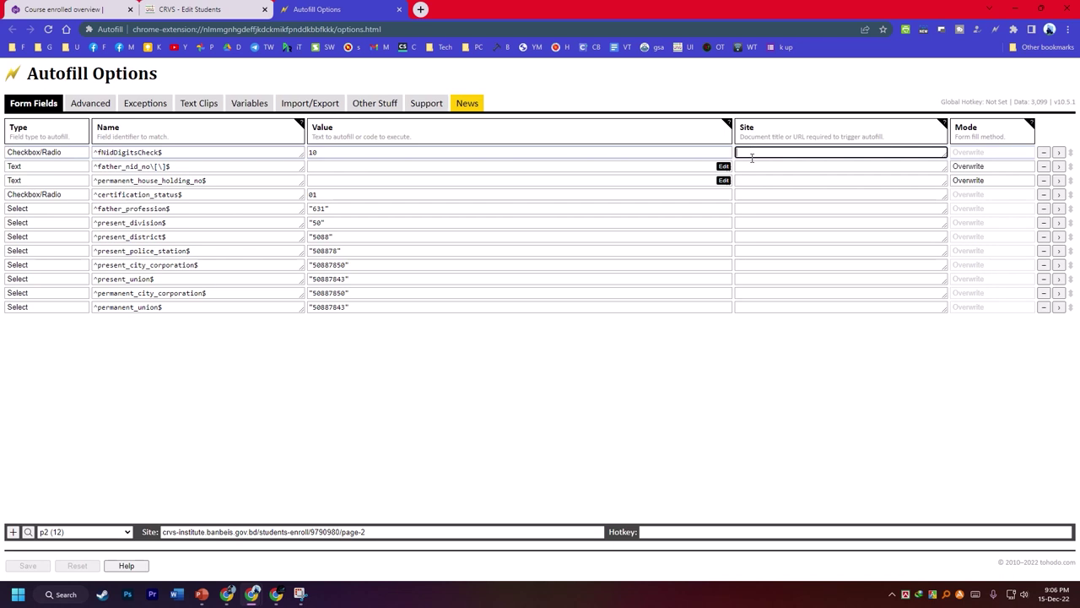
key("super+v")
scroll(811, 260, "down", 3)
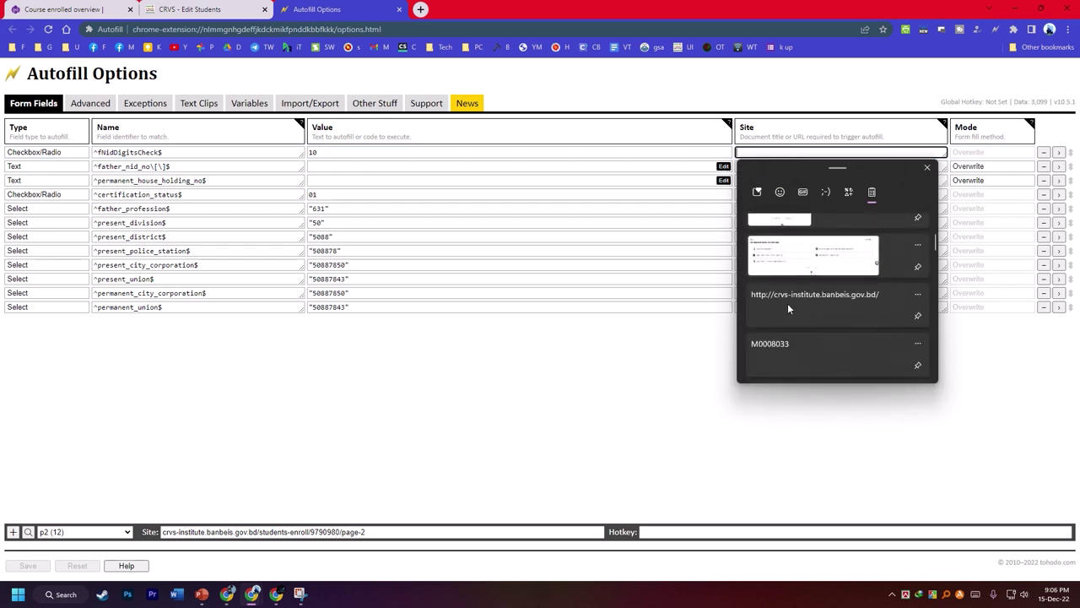
left_click(792, 297)
left_click(777, 167)
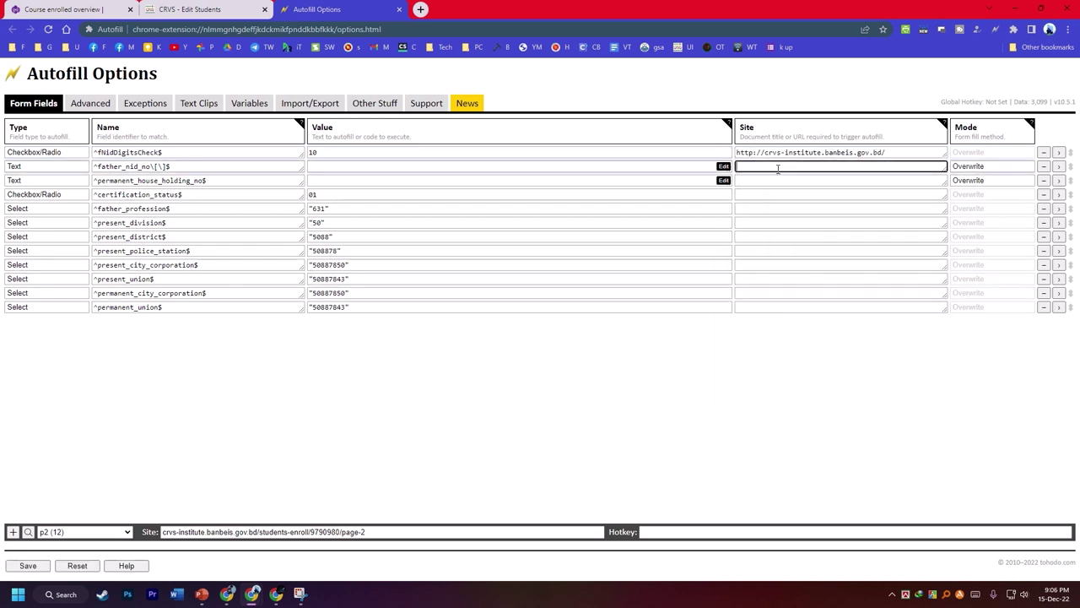
type("http://crvs-institute.banbeis.gov.bd/")
left_click(779, 182)
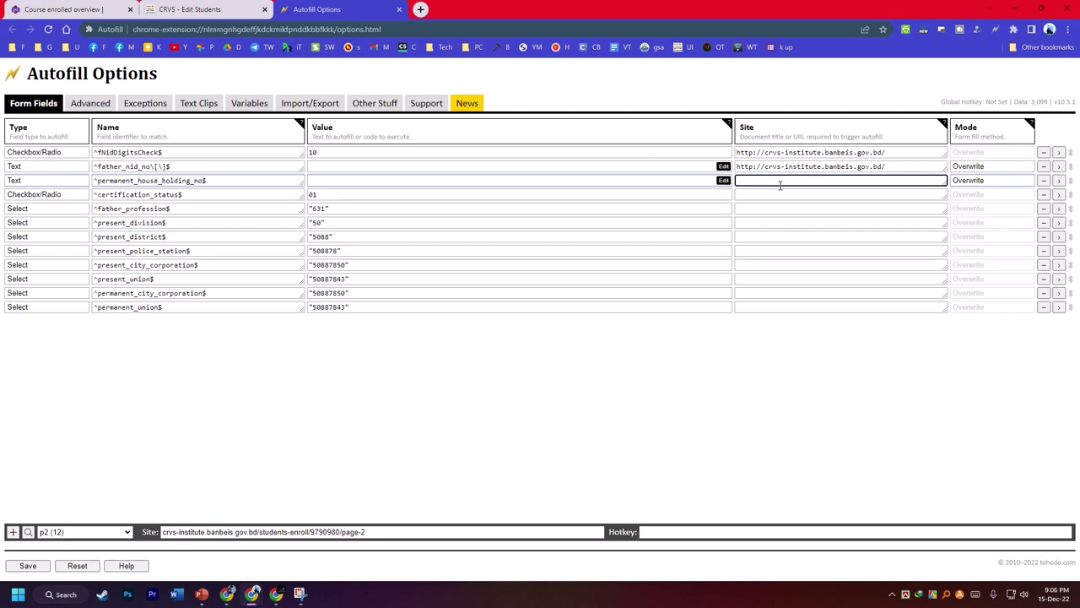
type("http://crvs-institute.banbeis.gov.bd/")
- Paste the same site URL into the remaining nine rules, save, and return to the CRVS form
key("Down")
type("http://crvs-institute.banbeis.gov.bd/")
key("Down")
type("http://crvs-institute.banbeis.gov.bd/")
key("Down")
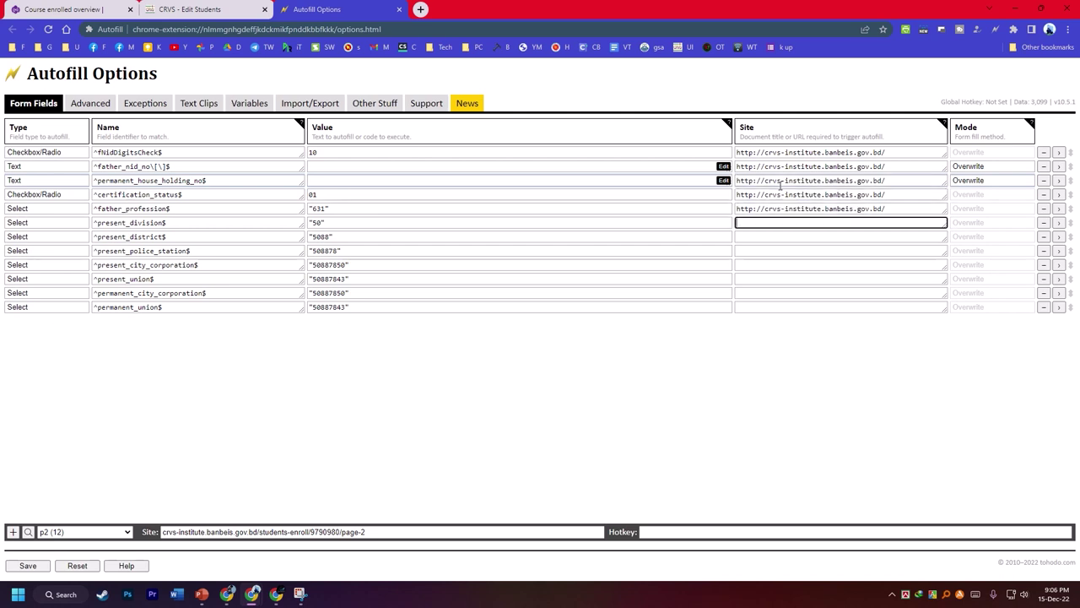
type("http://crvs-institute.banbeis.gov.bd/")
key("Down")
type("http://crvs-institute.banbeis.gov.bd/")
key("Down")
type("http://crvs-institute.banbeis.gov.bd/")
key("Down")
type("http://crvs-institute.banbeis.gov.bd/")
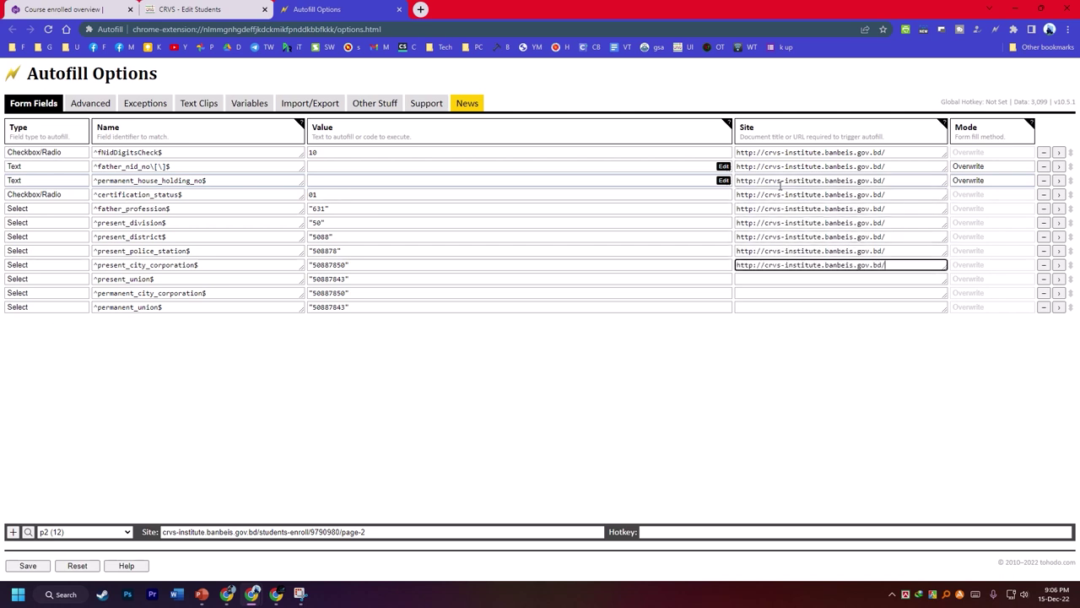
key("Down")
type("http://crvs-institute.banbeis.gov.bd/")
key("Down")
type("http://crvs-institute.banbeis.gov.bd/")
key("Down")
type("http://crvs-institute.banbeis.gov.bd/")
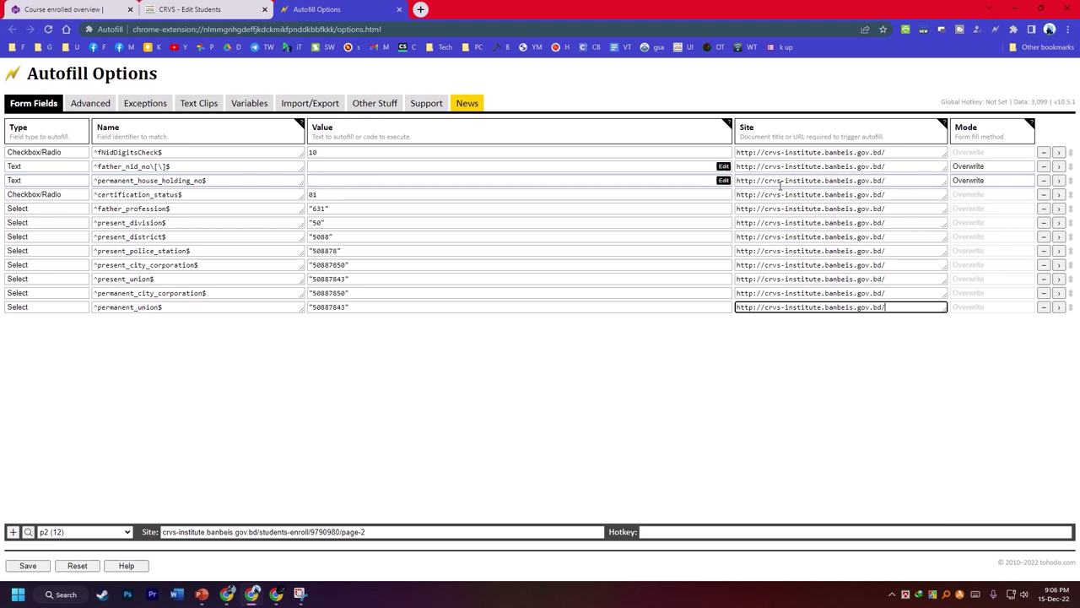
left_click(26, 565)
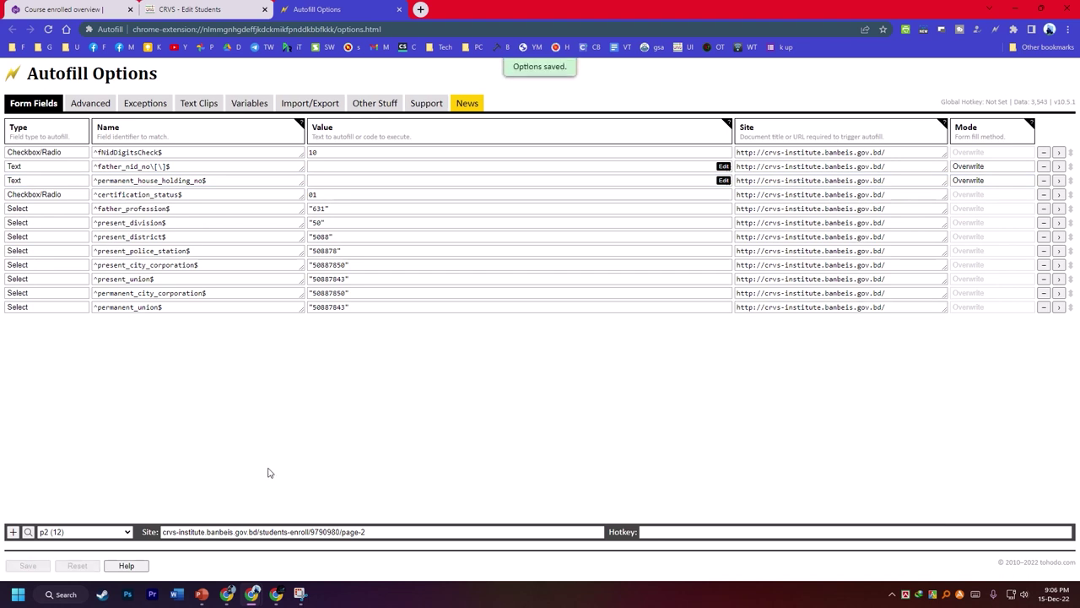
left_click(202, 8)
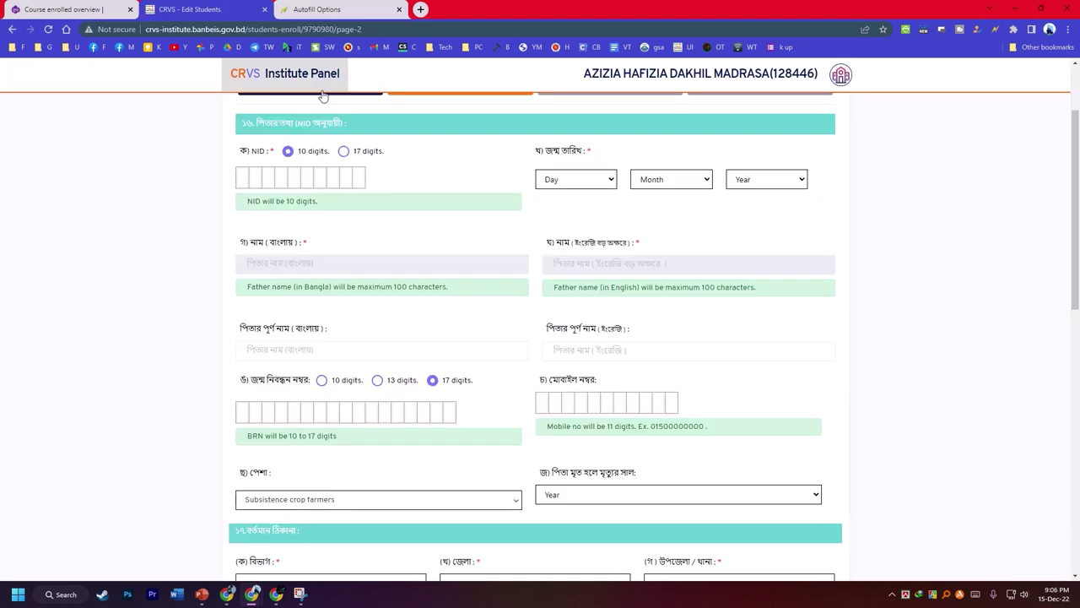
- Enter the father's 10-digit NID and set his birth day to 01 and month to Feb
left_click(244, 172)
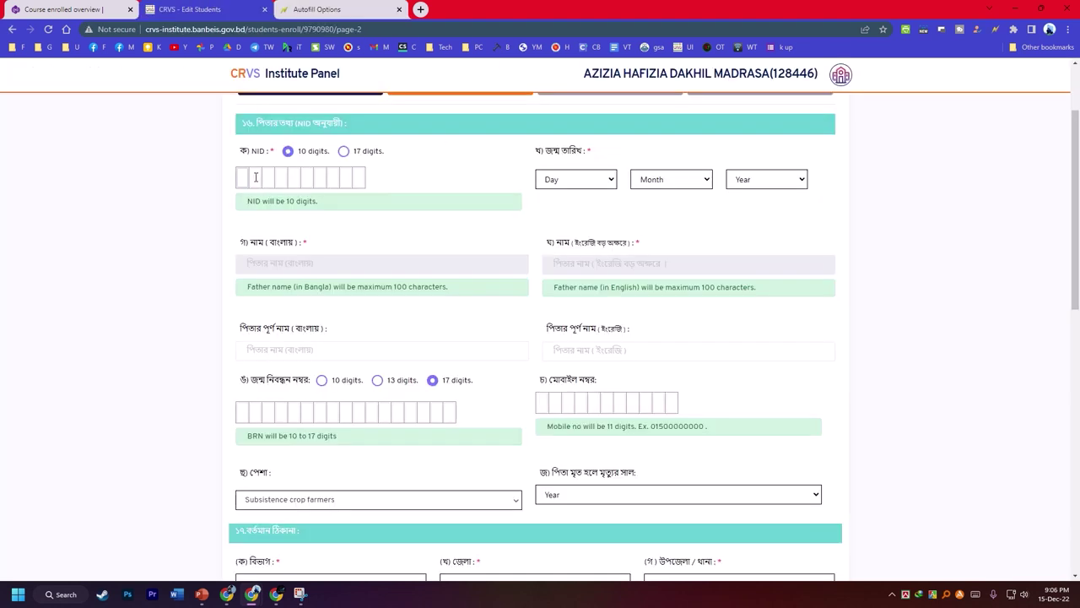
left_click(549, 179)
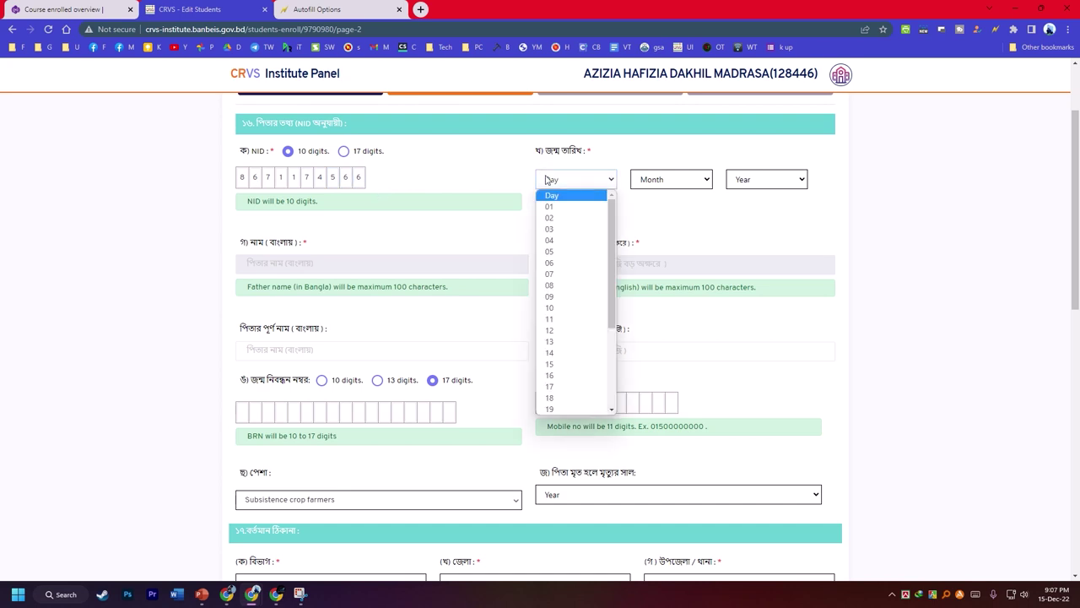
left_click(553, 209)
left_click(650, 180)
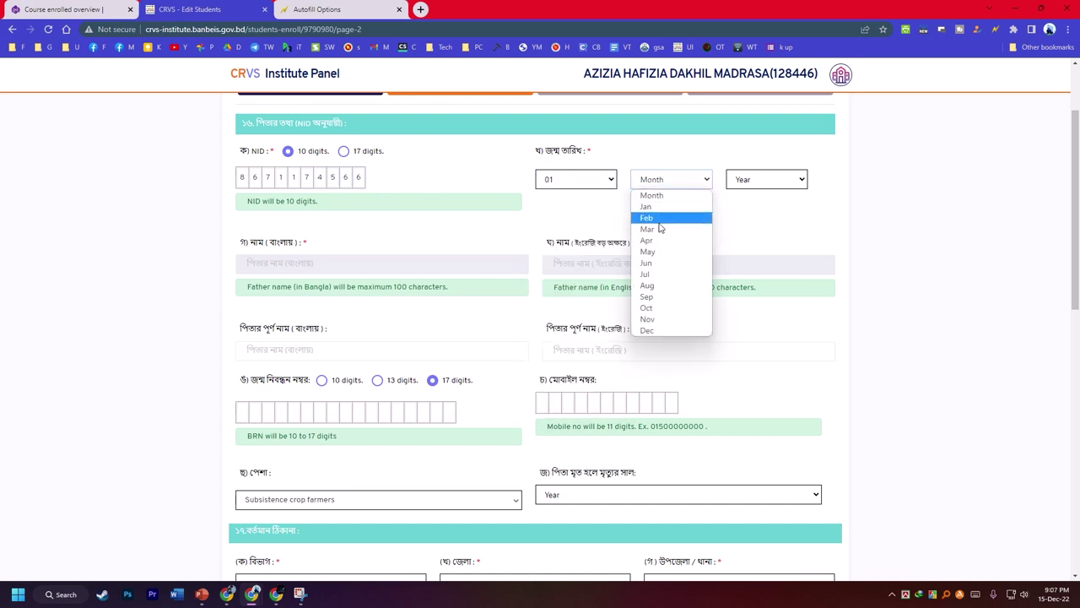
left_click(660, 220)
left_click(755, 186)
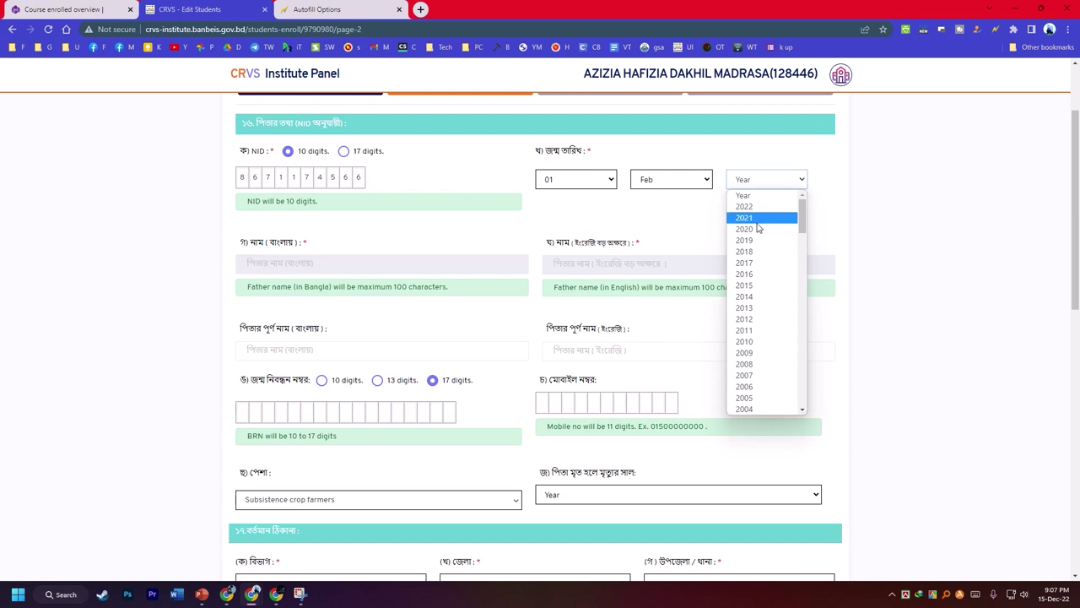
scroll(764, 337, "down", 5)
scroll(765, 346, "down", 3)
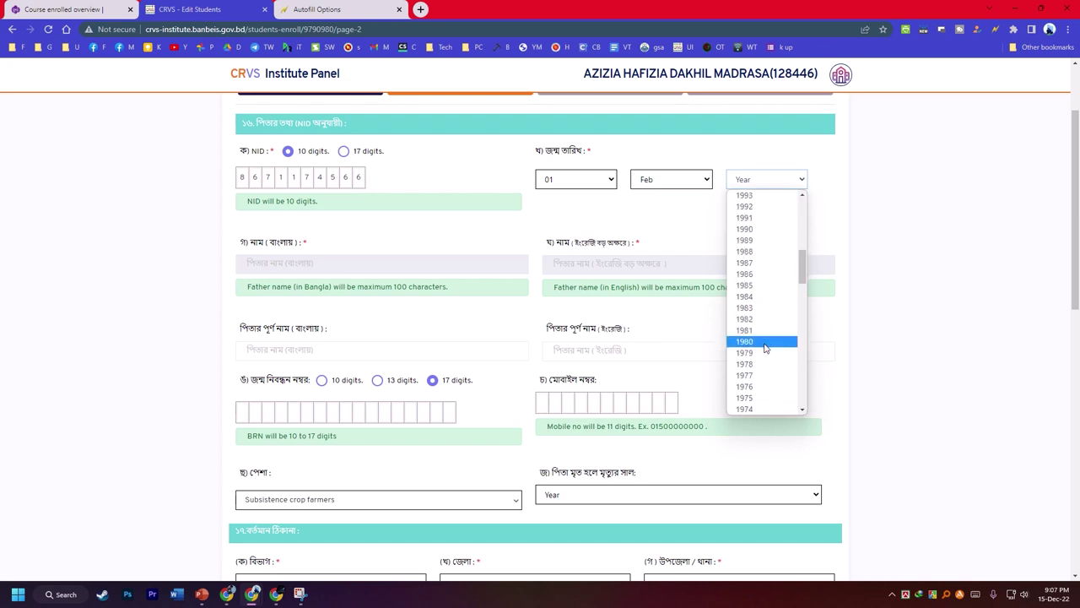
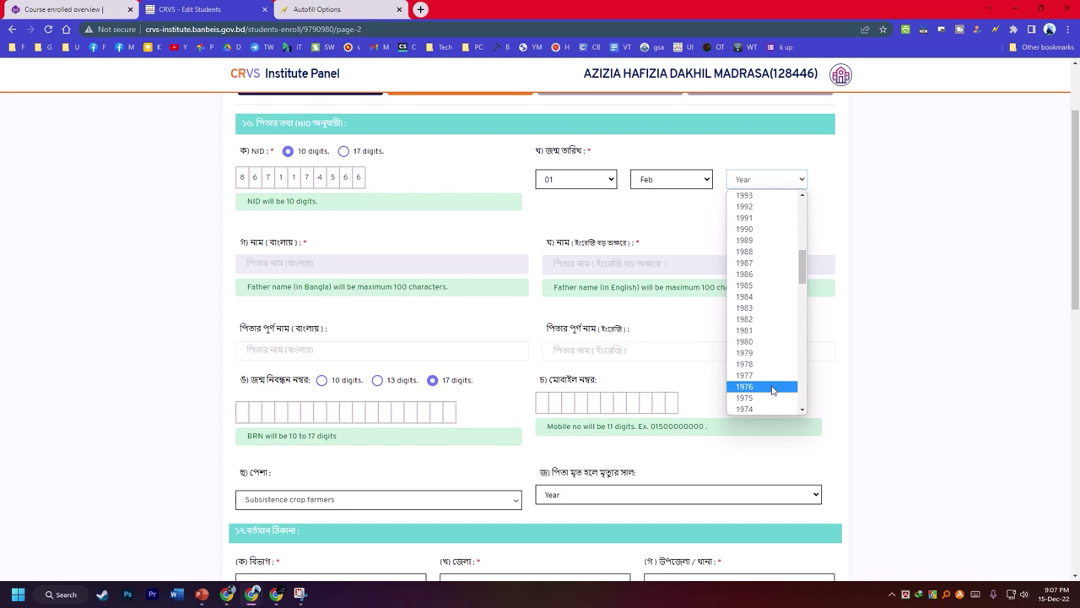
- Set the father's birth year to 1967 and copy his English and Bangla names into the full-name fields
scroll(771, 388, "down", 3)
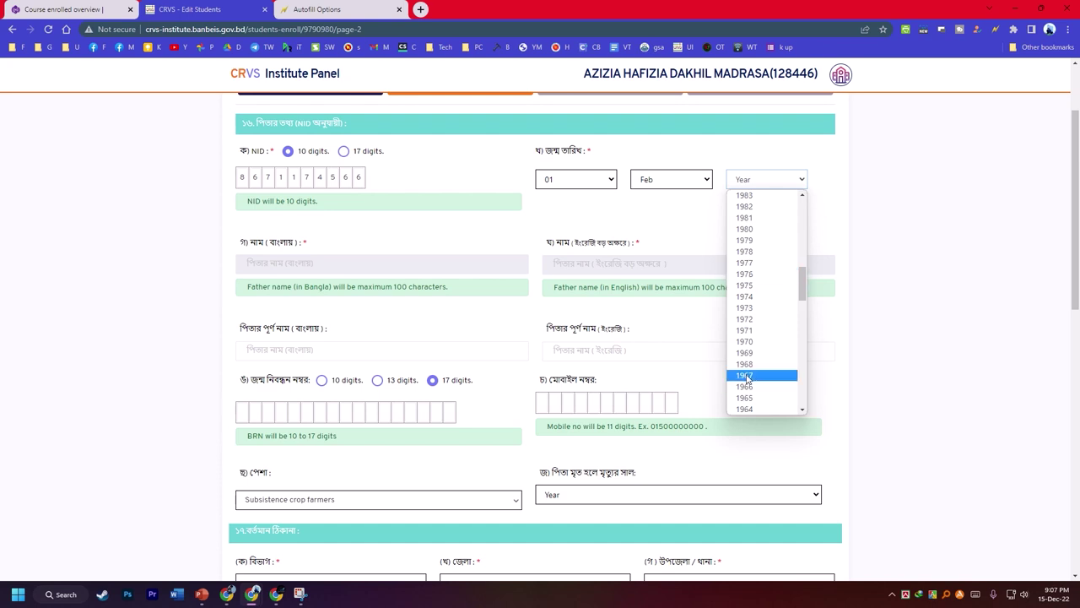
left_click(764, 375)
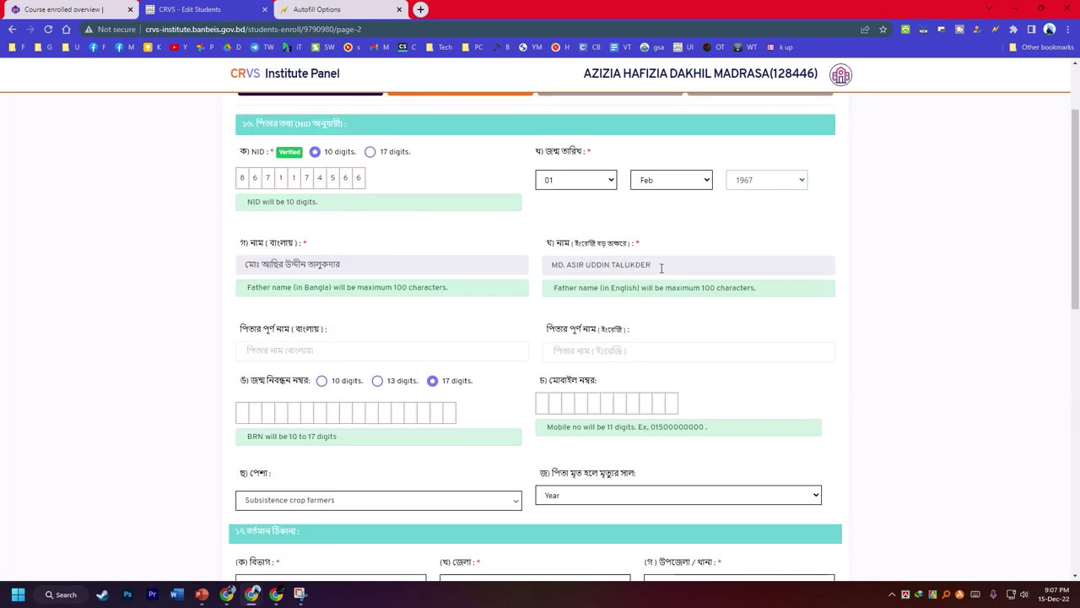
left_click_drag(662, 269, 591, 351)
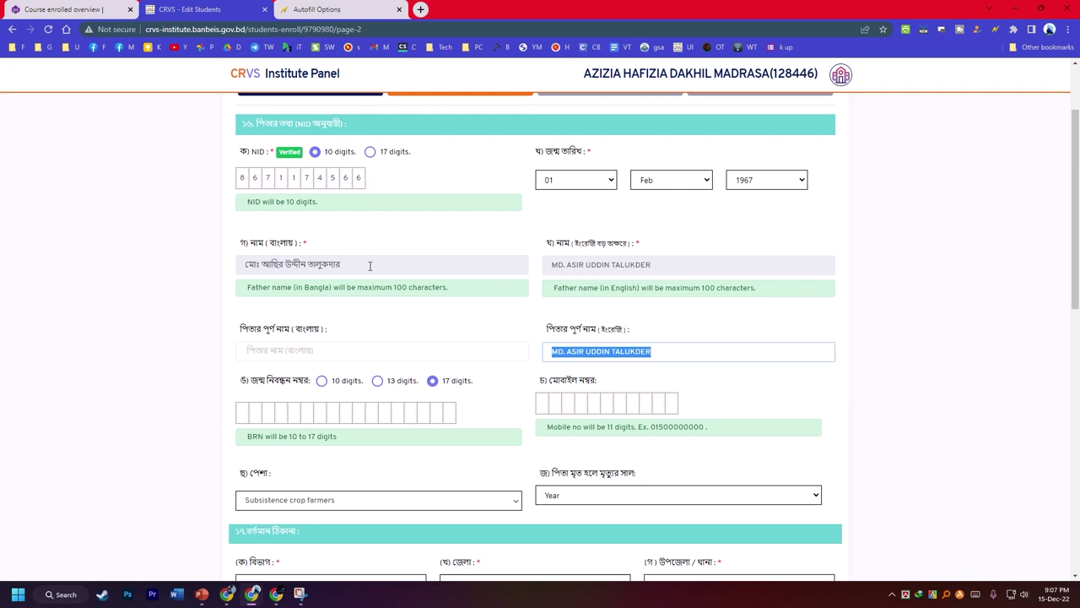
left_click_drag(369, 266, 385, 354)
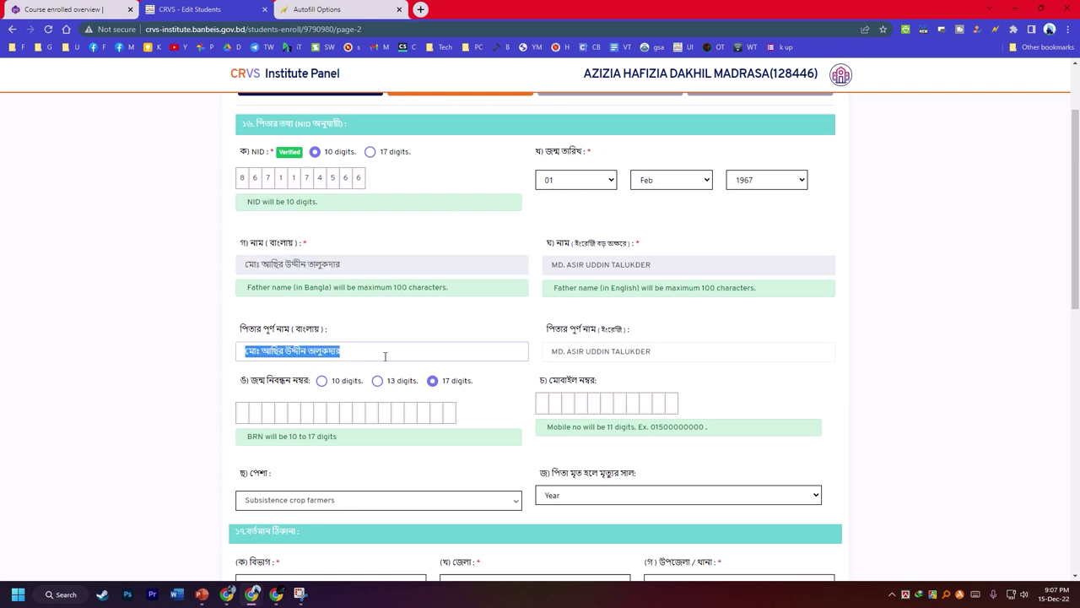
scroll(386, 355, "down", 2)
scroll(599, 281, "down", 2)
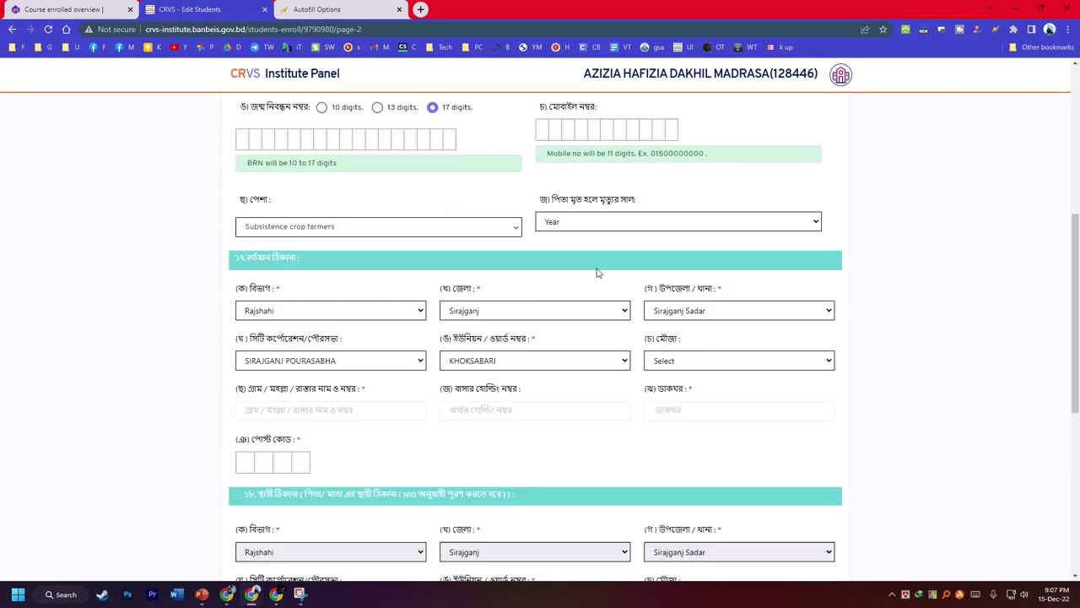
- Choose Pachil as the present-address mouja and enter post code 6700
scroll(582, 211, "up", 1)
left_click(532, 186)
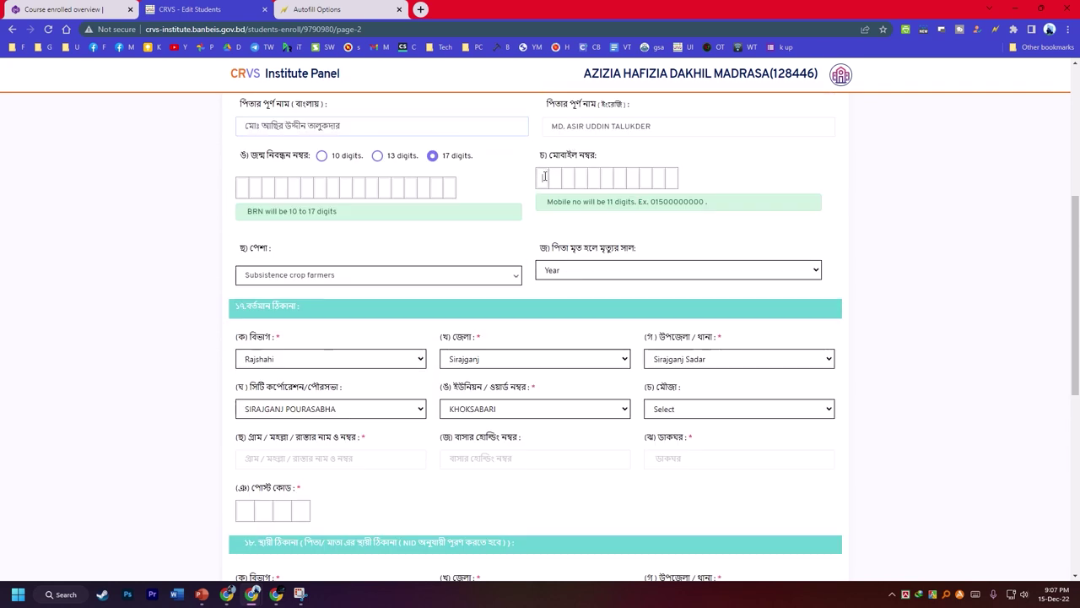
scroll(557, 338, "down", 3)
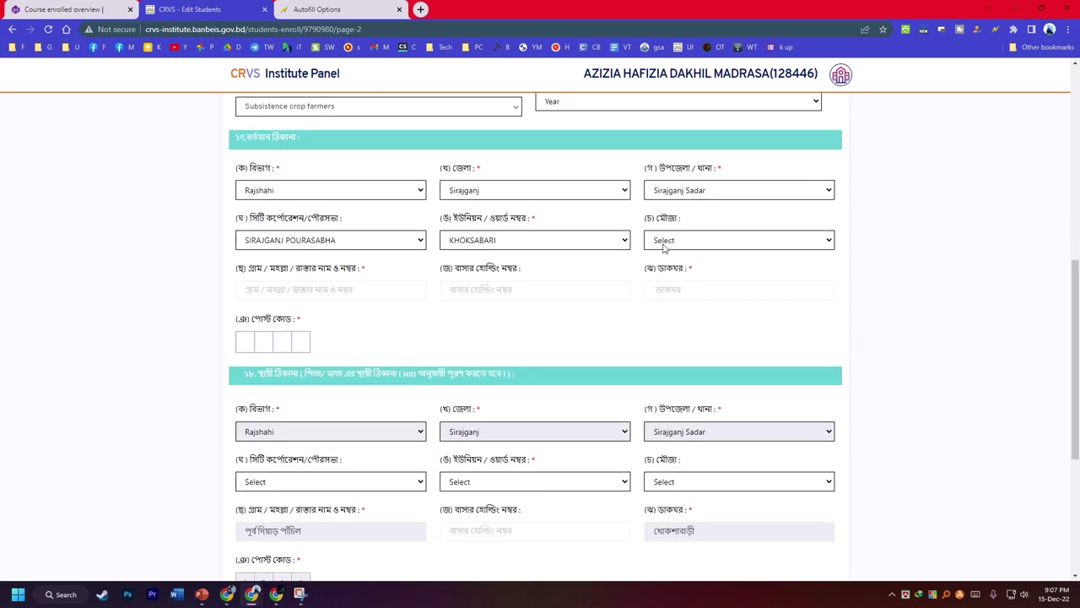
left_click(667, 247)
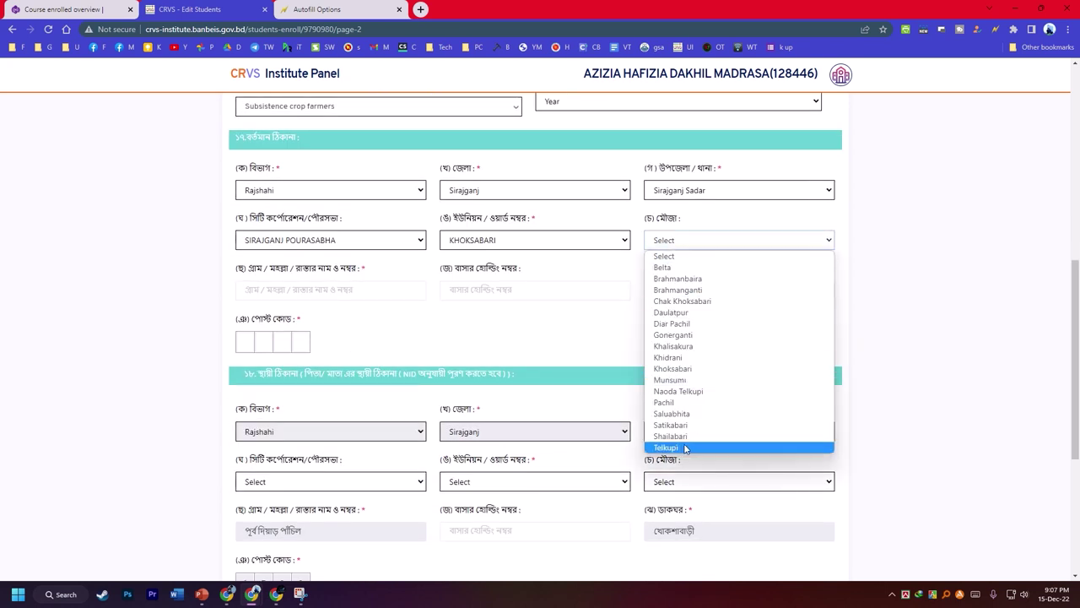
left_click(671, 403)
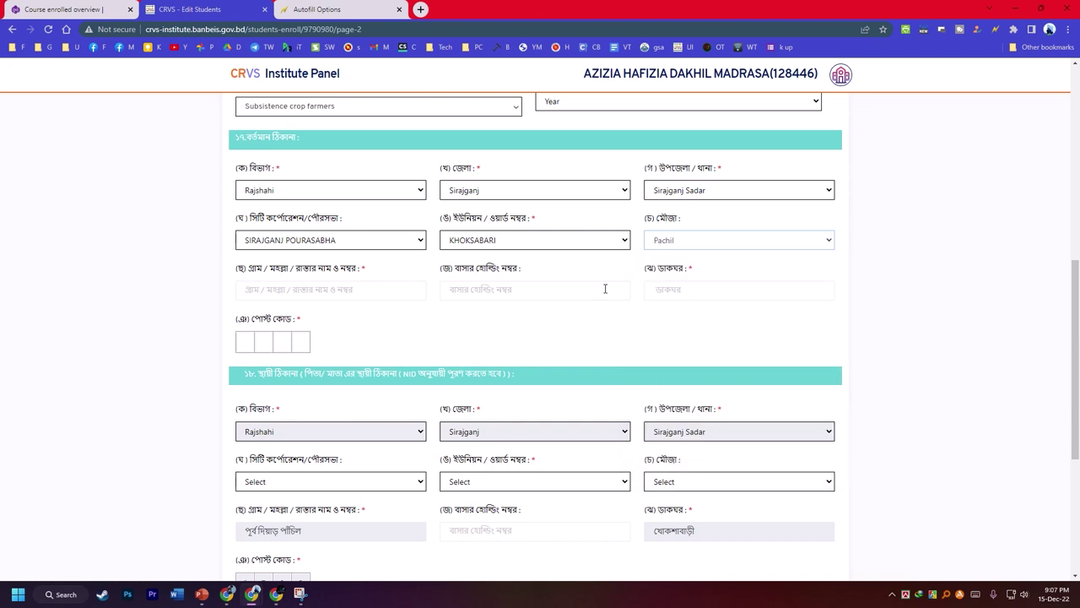
left_click(245, 339)
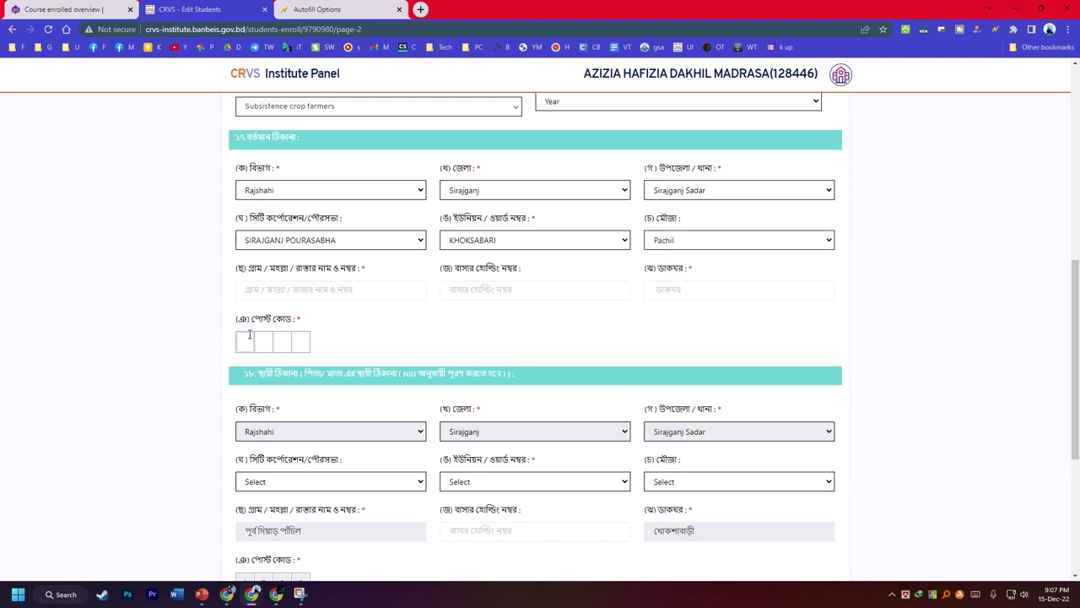
type("6700")
- Copy the post office and village names from the permanent address into the present address
left_click(319, 293)
scroll(436, 306, "down", 3)
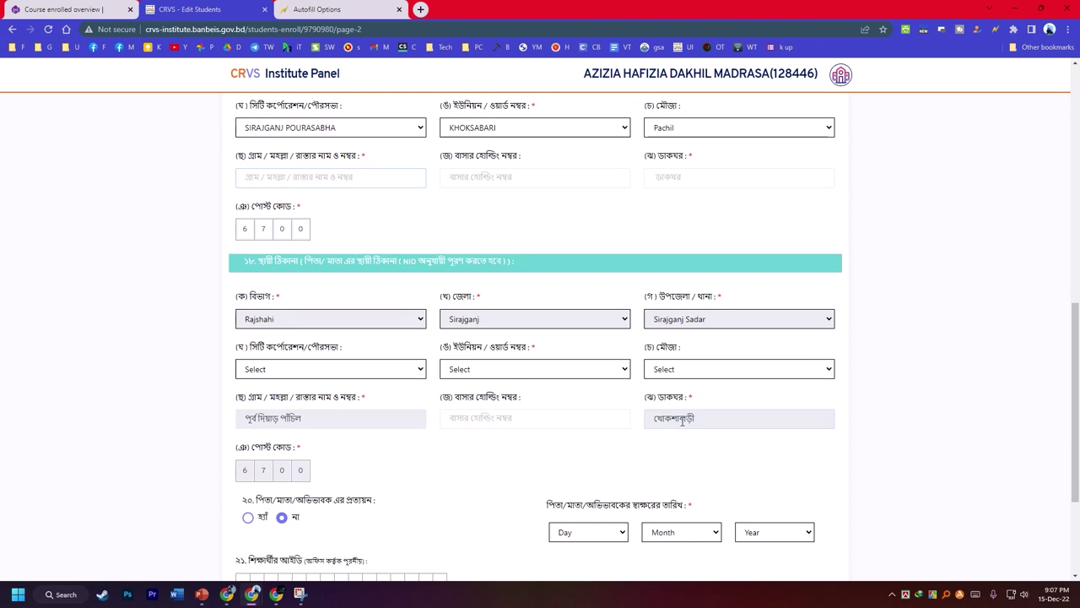
double_click(682, 420)
left_click_drag(685, 403, 718, 179)
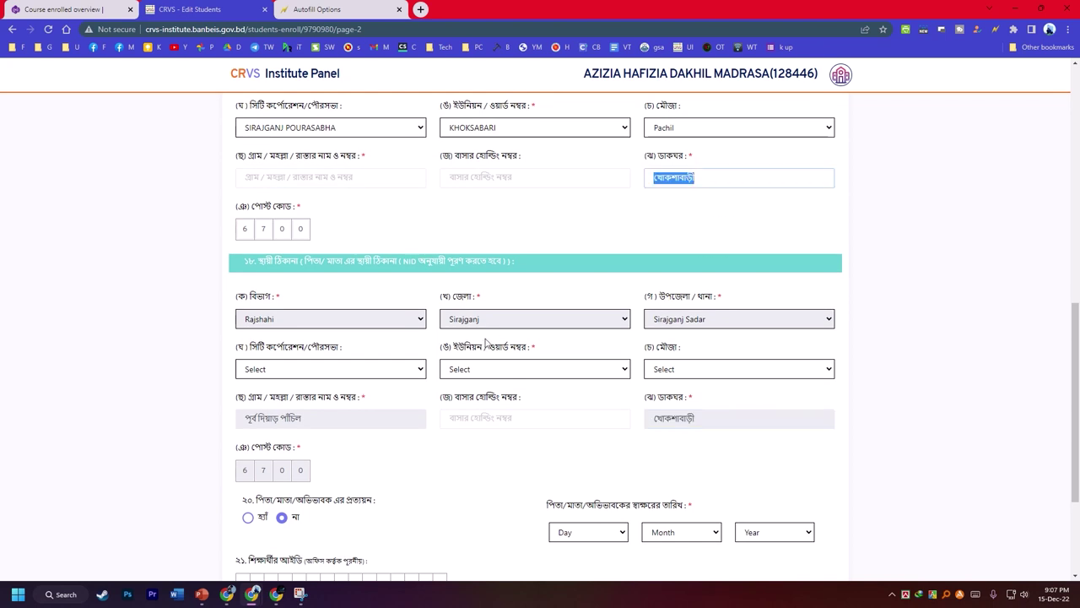
left_click_drag(315, 415, 352, 176)
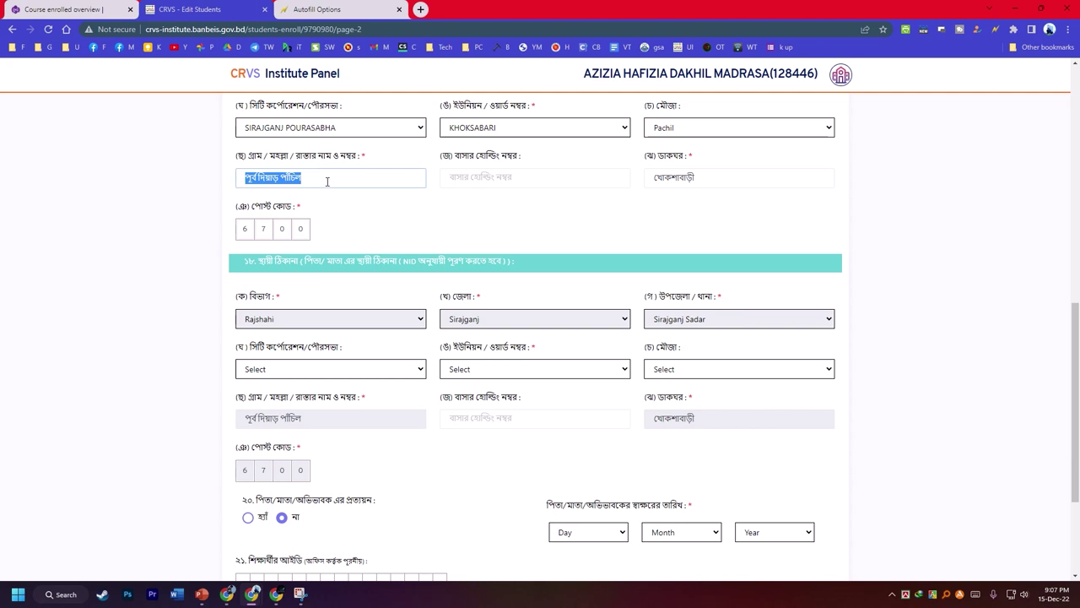
left_click(687, 184)
left_click(321, 173)
- Date the guardian's signature 01 Nov 2022 and attempt to save page 2
scroll(531, 394, "down", 2)
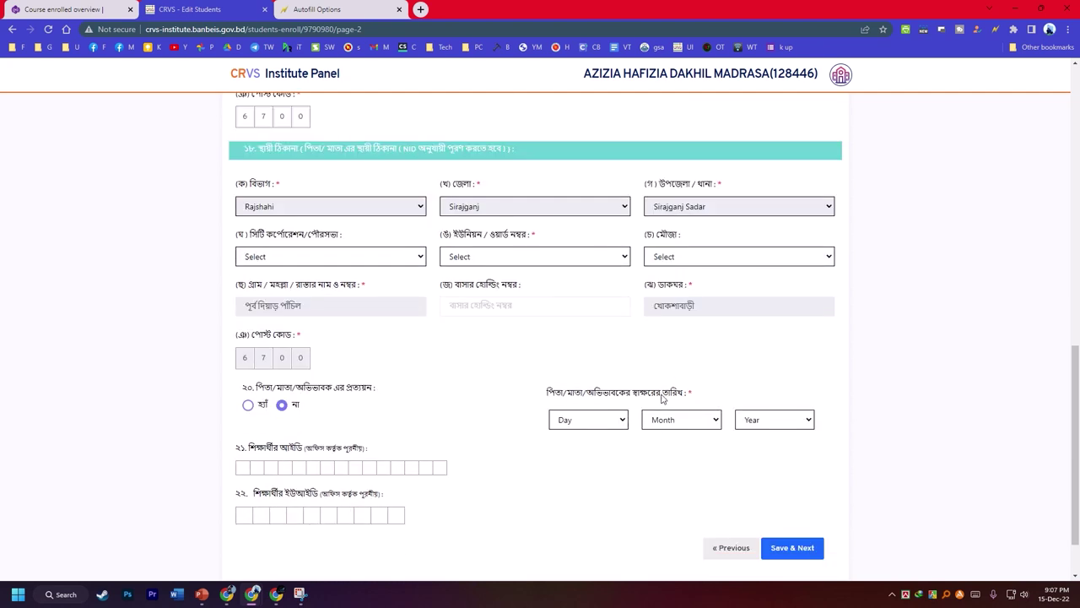
left_click(575, 425)
left_click(590, 208)
left_click(684, 421)
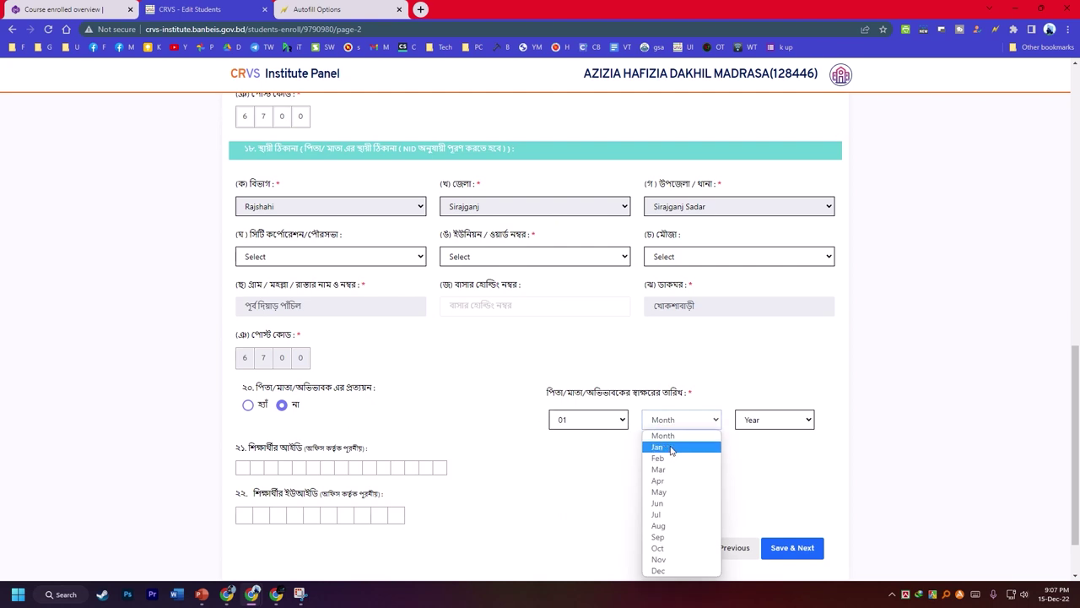
left_click(663, 559)
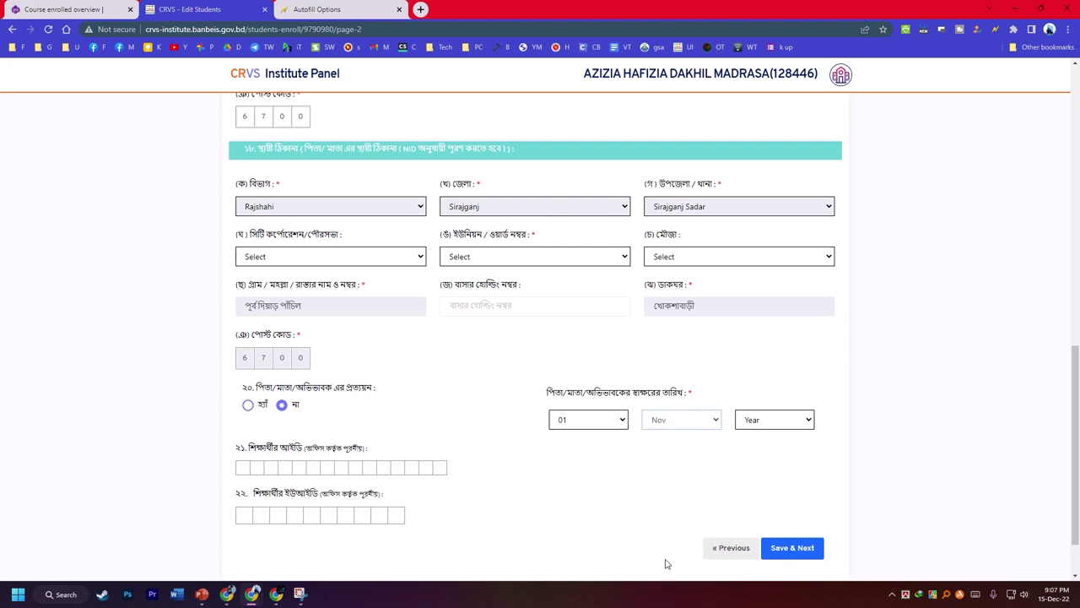
left_click(759, 427)
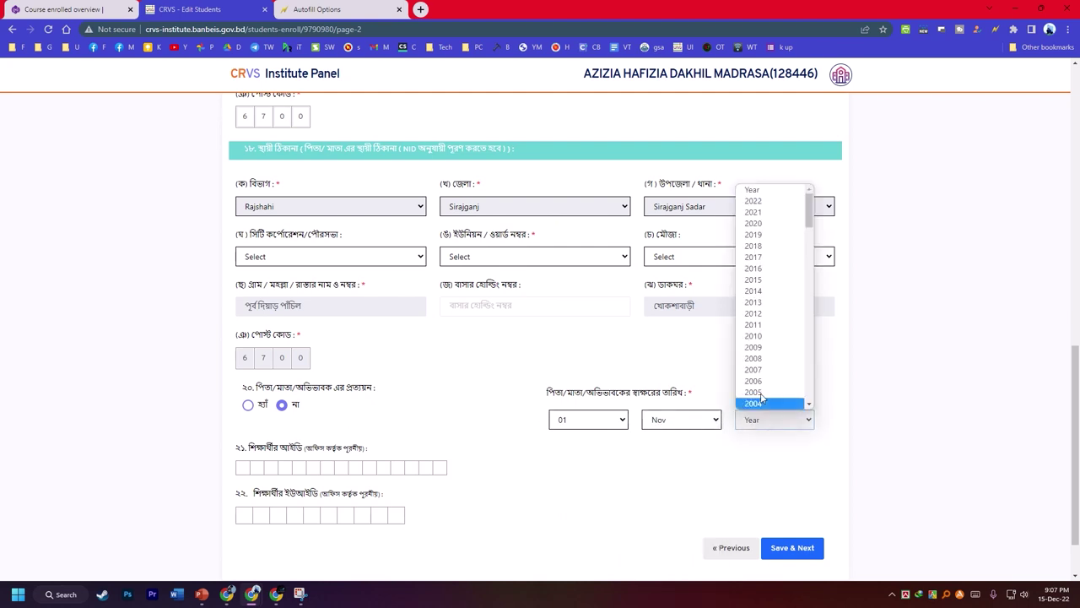
left_click(764, 201)
scroll(671, 400, "down", 2)
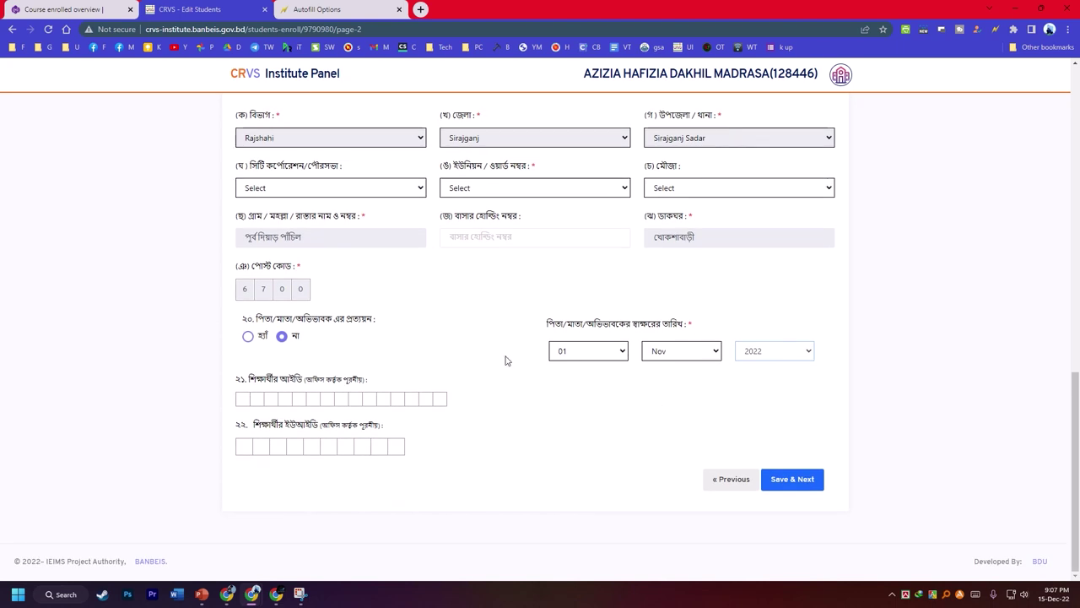
left_click(787, 479)
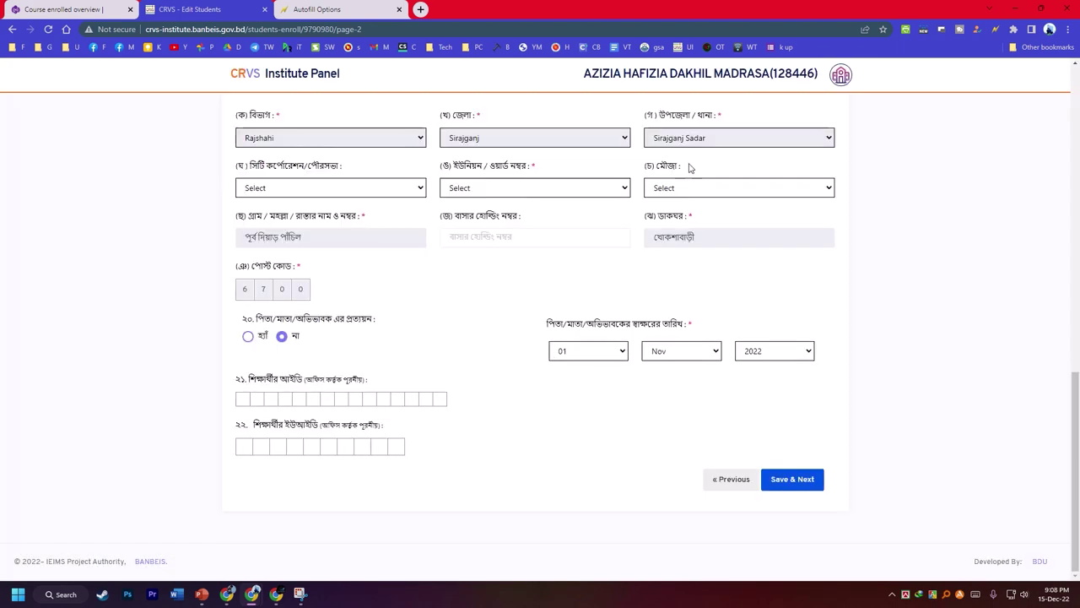
- Set permanent address to SIRAJGANJ POURASABHA, union KHOKSABARI, mouja Shailabari, then save page 2
left_click(295, 191)
left_click(284, 213)
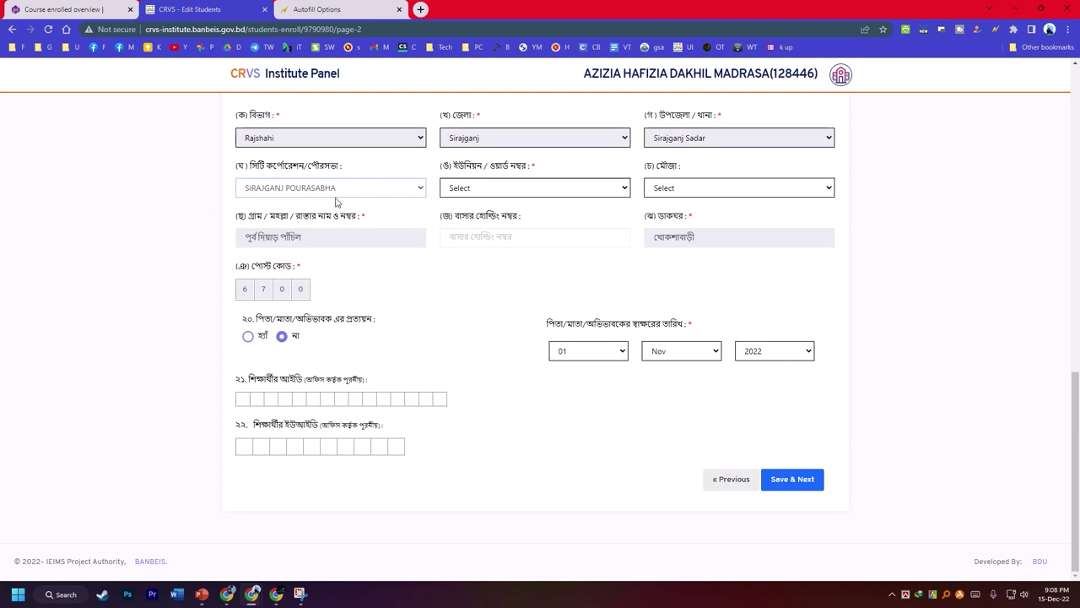
left_click(519, 190)
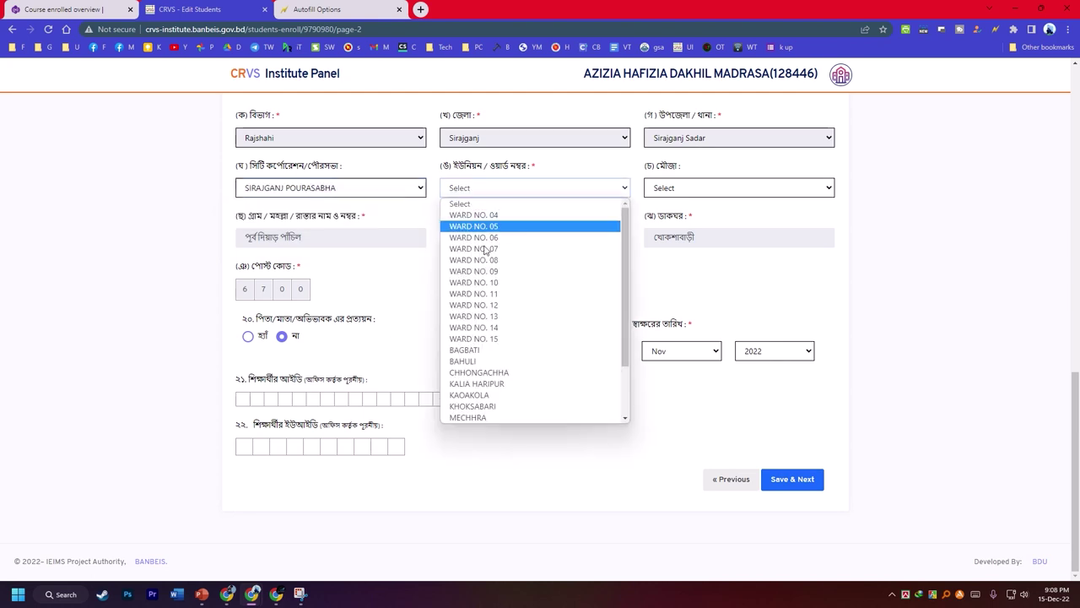
left_click(478, 412)
left_click(685, 188)
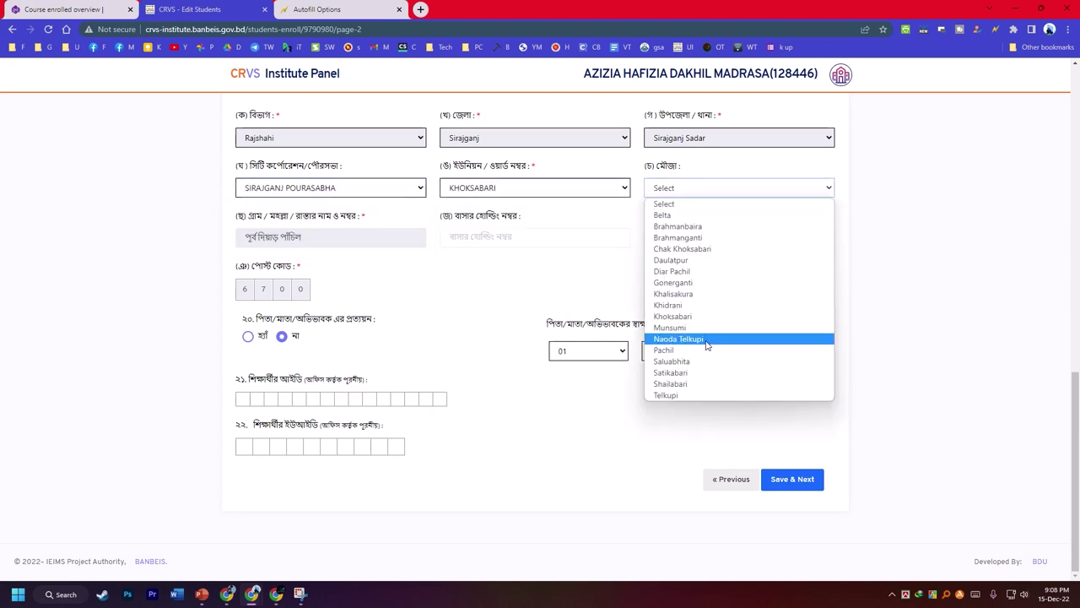
left_click(680, 384)
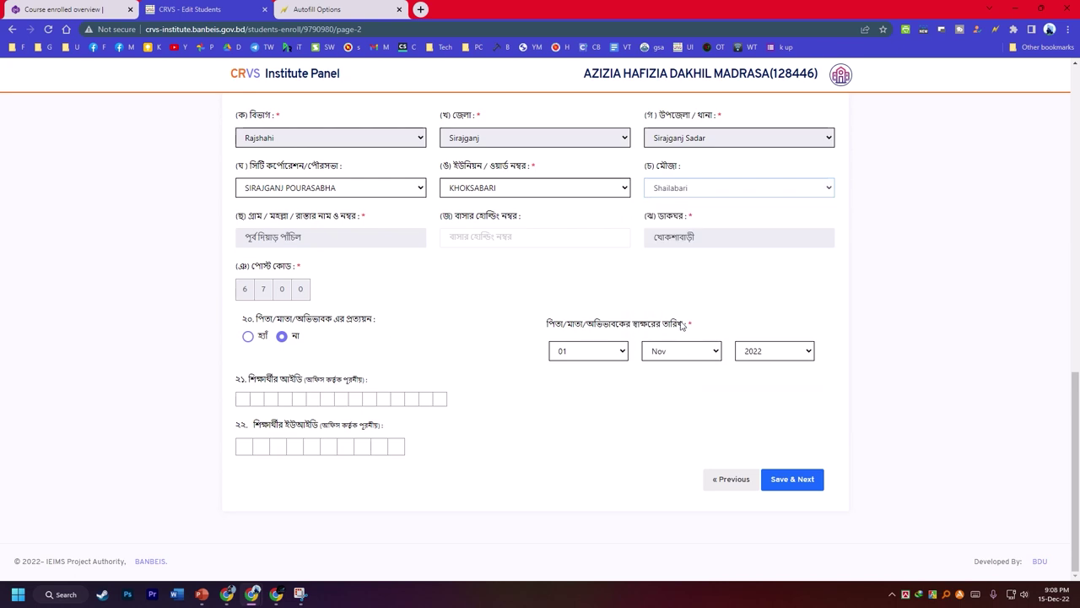
scroll(583, 312, "up", 2)
scroll(599, 325, "down", 2)
left_click(784, 478)
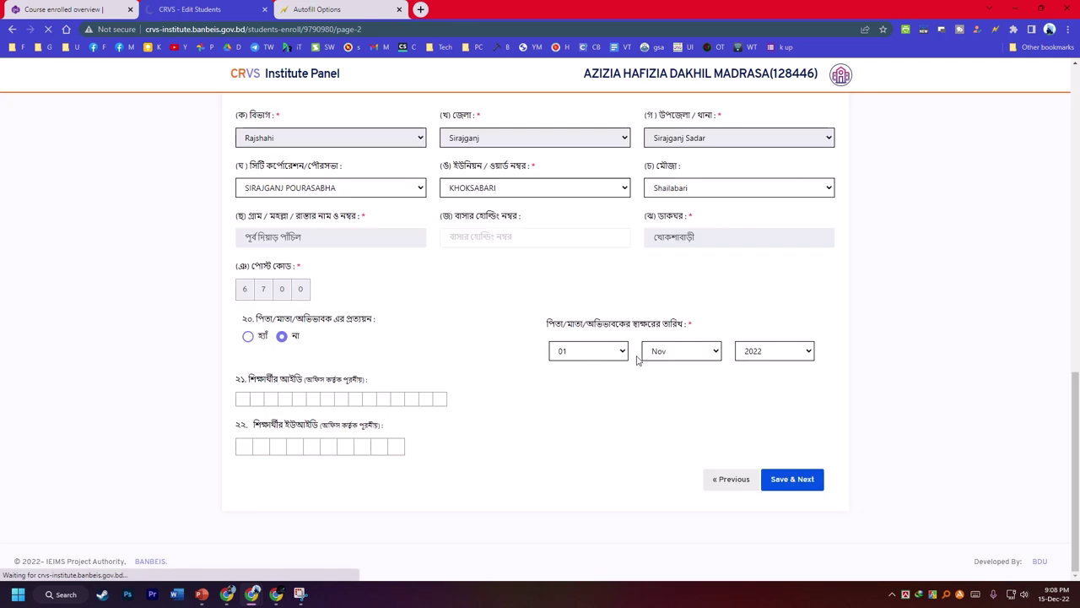
scroll(637, 359, "up", 10)
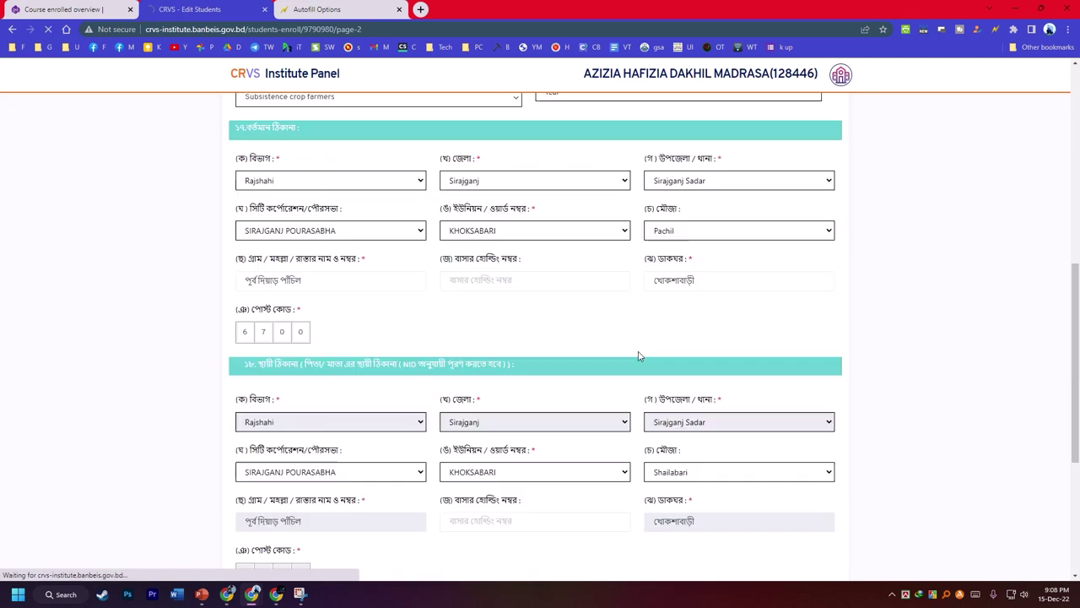
scroll(639, 355, "up", 2)
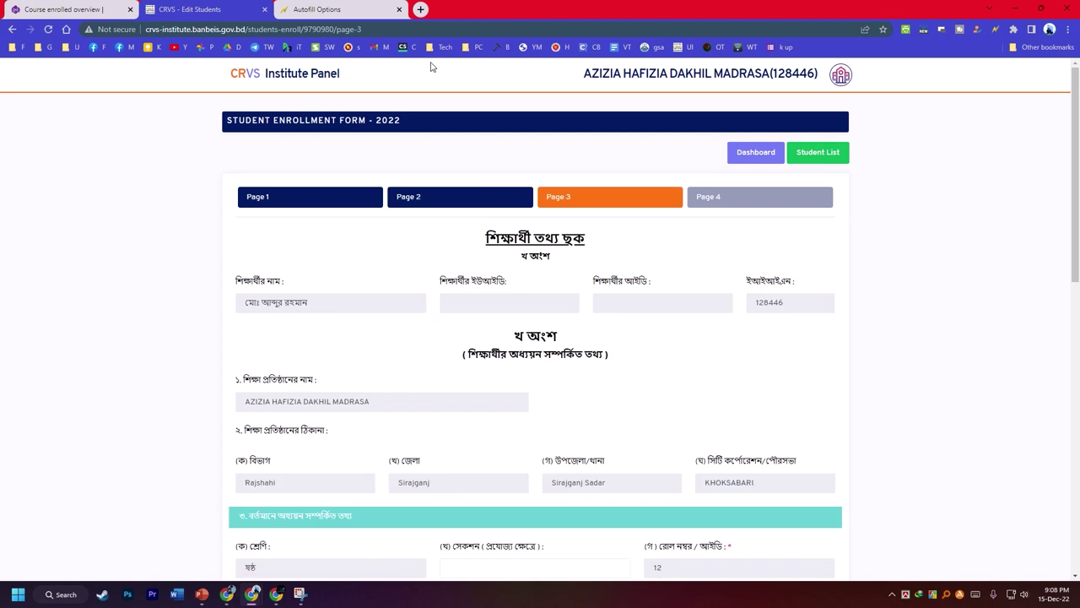
- Set shift দিবা, first-admission class পঞ্চম and version বাংলা
mouse_move(445, 6)
left_click(460, 24)
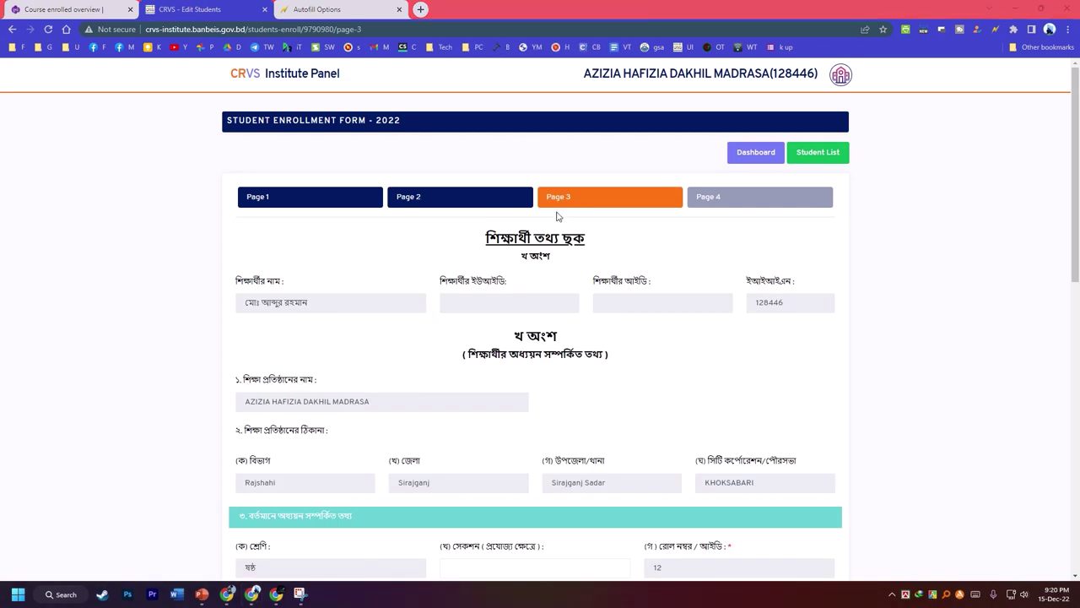
scroll(634, 246, "down", 3)
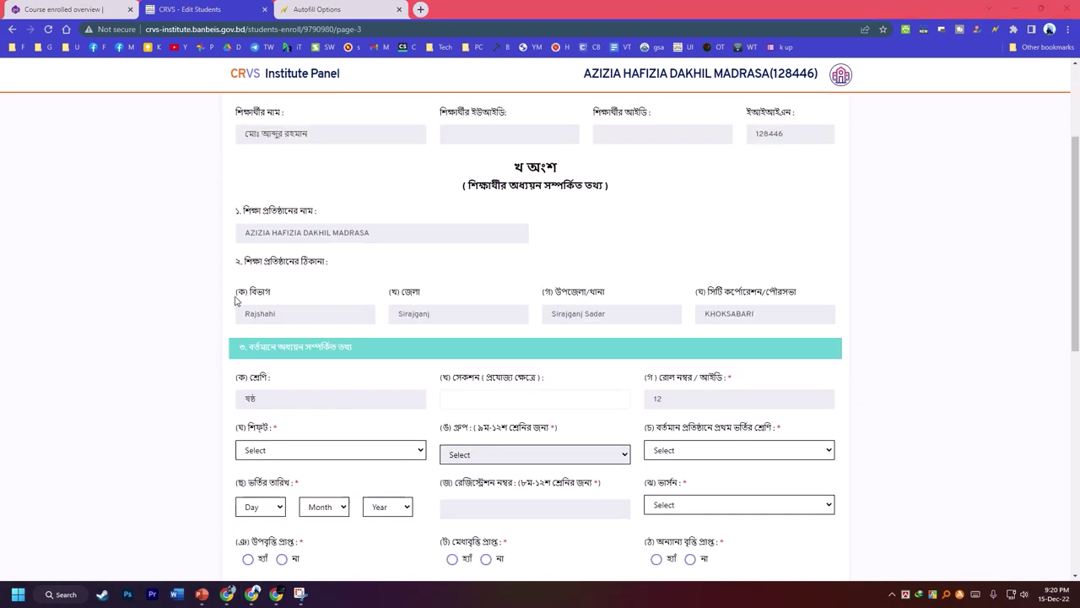
scroll(242, 313, "down", 1)
left_click(257, 225)
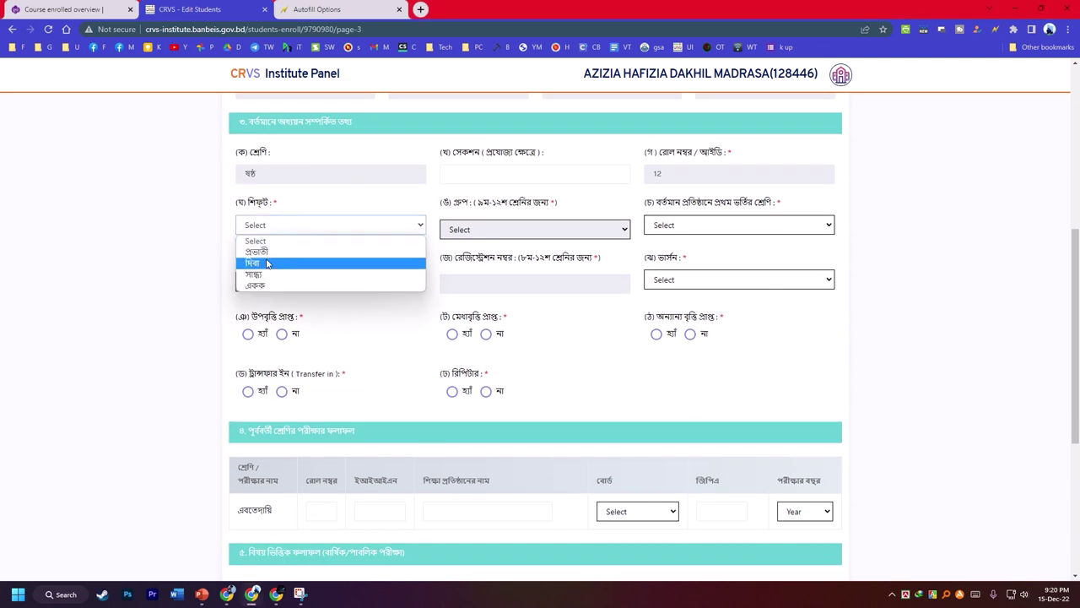
left_click(288, 265)
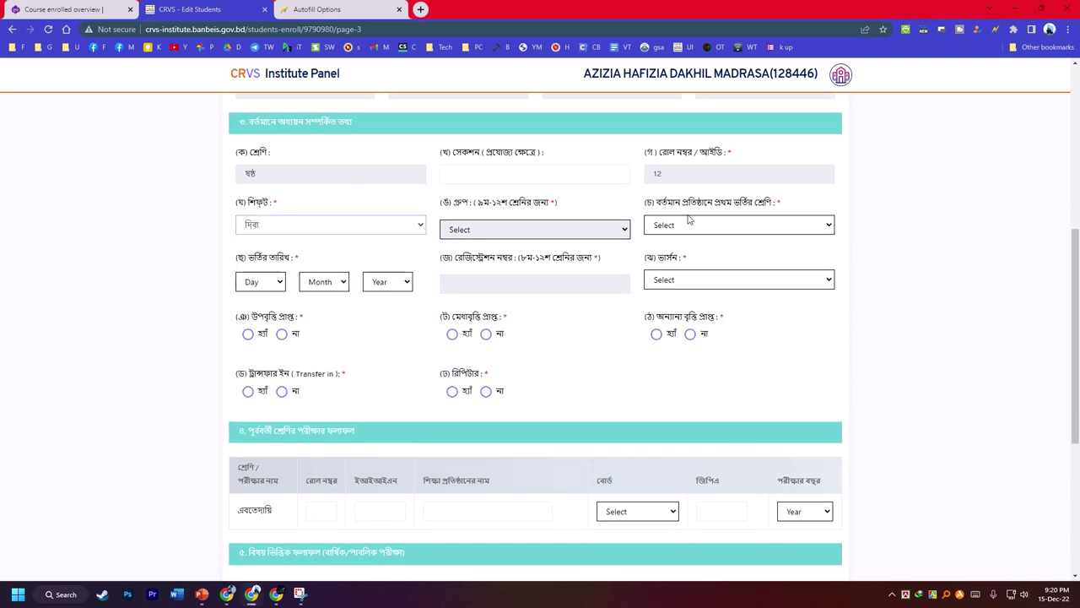
left_click(671, 231)
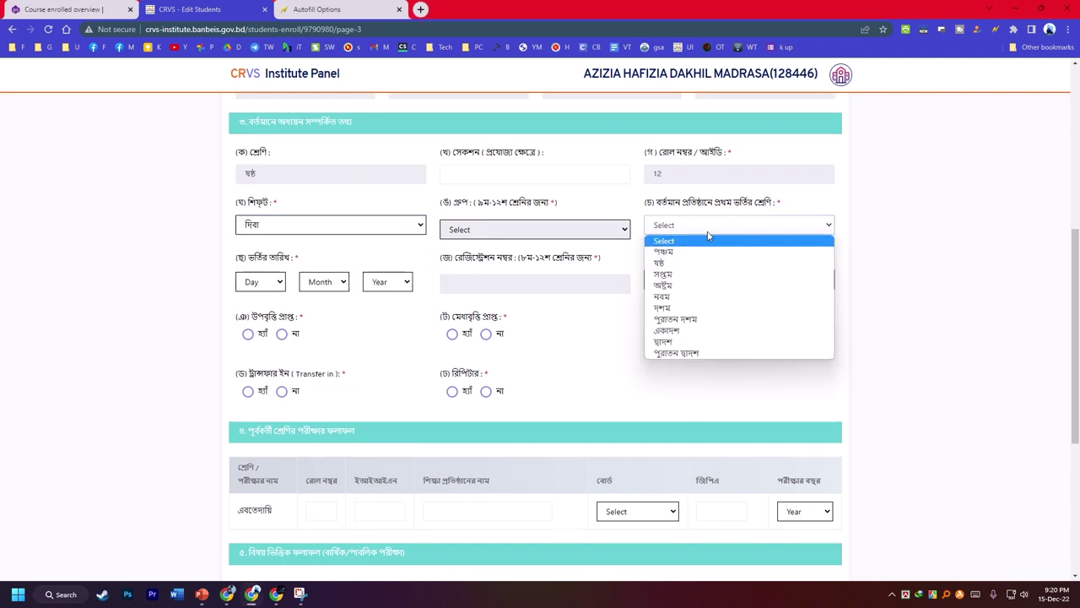
left_click(666, 253)
left_click(675, 280)
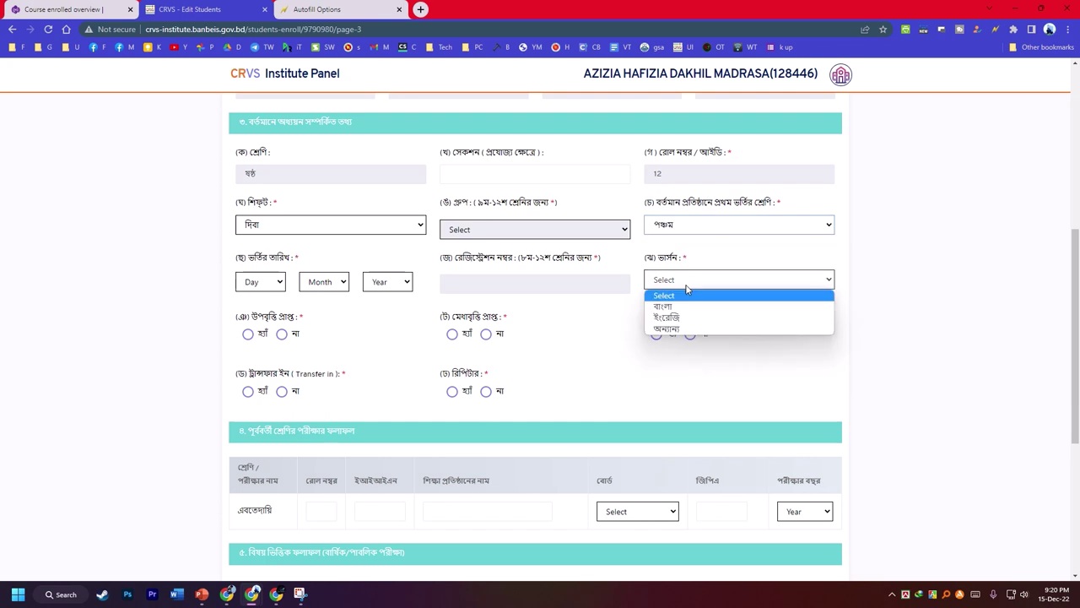
left_click(664, 304)
- Answer হ্যাঁ for উপবৃত্তি and না for other scholarships, merit stipend, repeater and transfer in
left_click(690, 335)
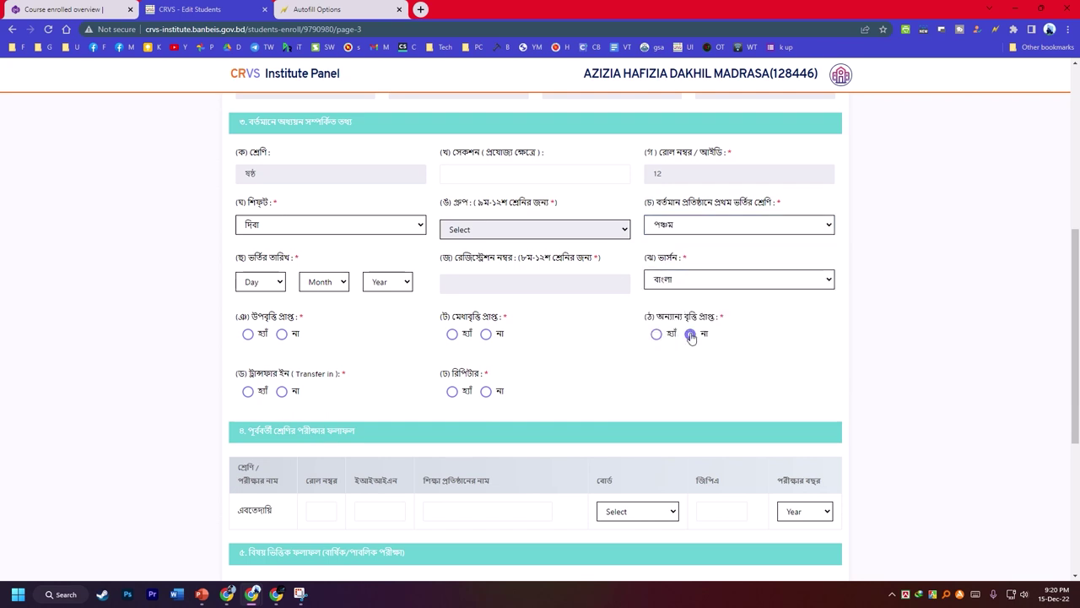
left_click(487, 335)
left_click(486, 391)
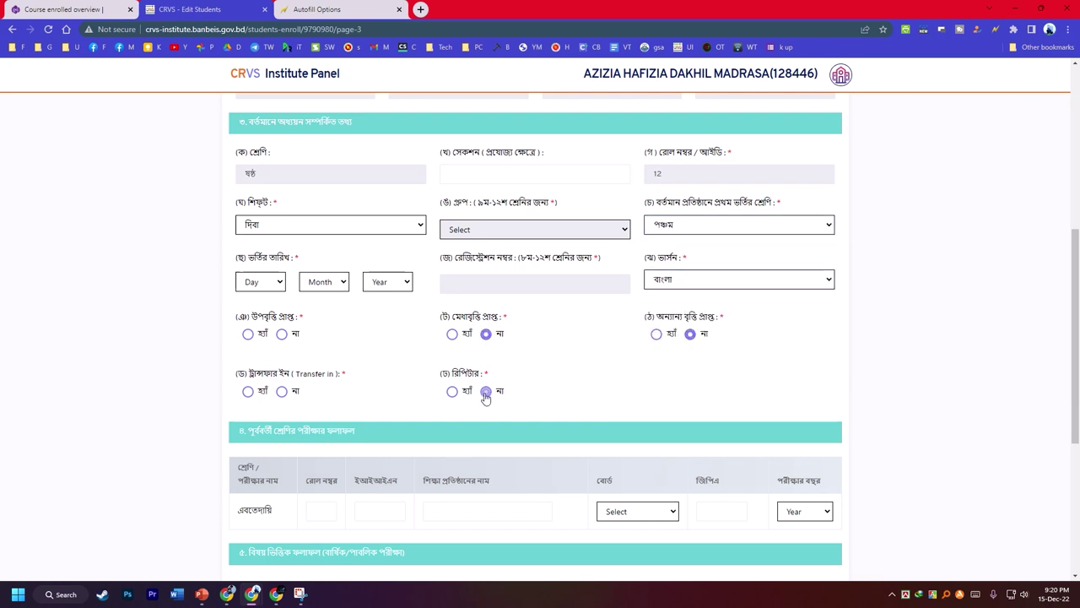
left_click(282, 391)
left_click(249, 334)
- Set the admission date to 01 Jan 2022
left_click(270, 281)
left_click(253, 309)
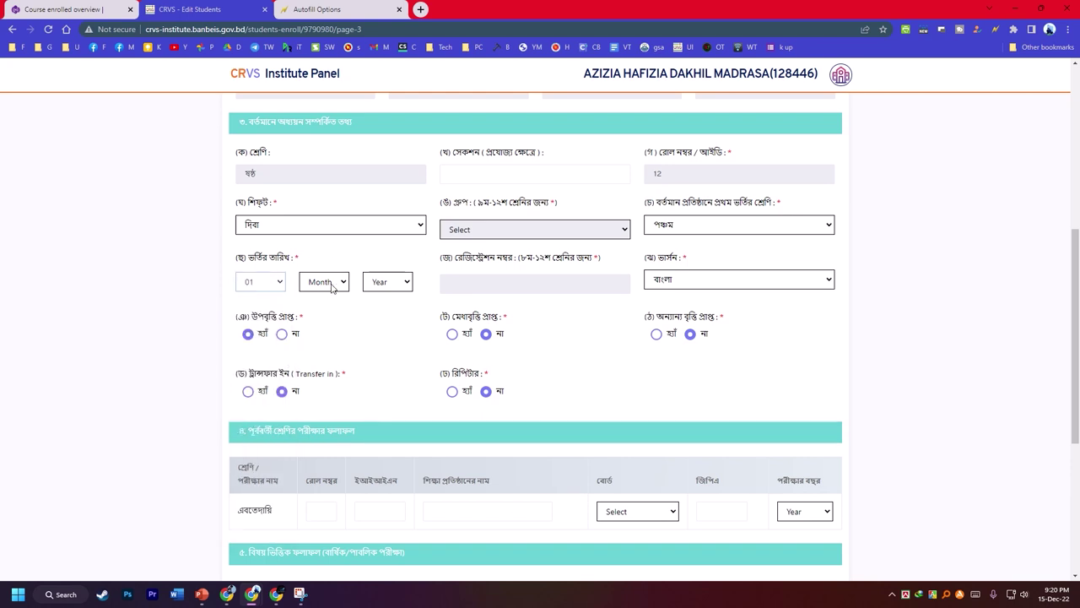
left_click(332, 283)
left_click(325, 309)
left_click(388, 282)
left_click(380, 309)
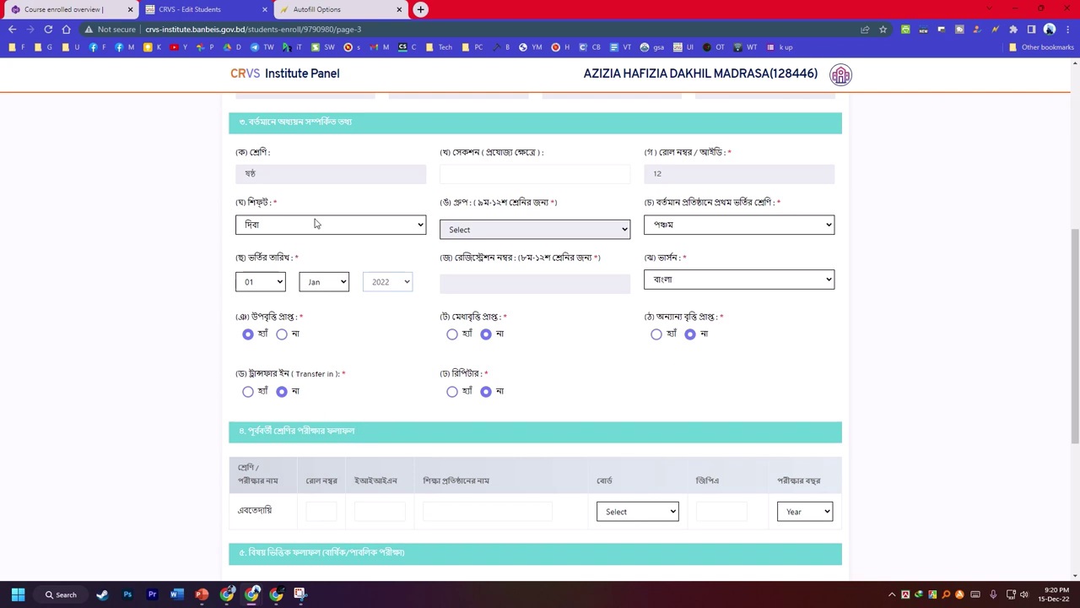
scroll(740, 285, "down", 3)
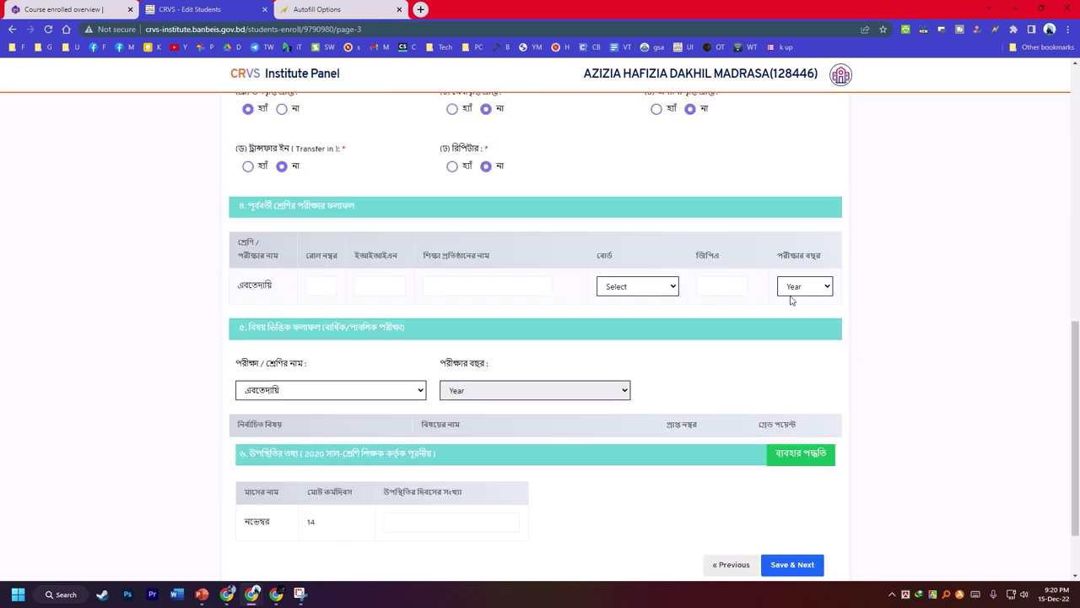
- Fill the previous exam row: year 2021, board রাজশাহী, institution hut boyra school, GPA Pass
left_click(800, 287)
left_click(796, 325)
left_click(628, 286)
left_click(629, 336)
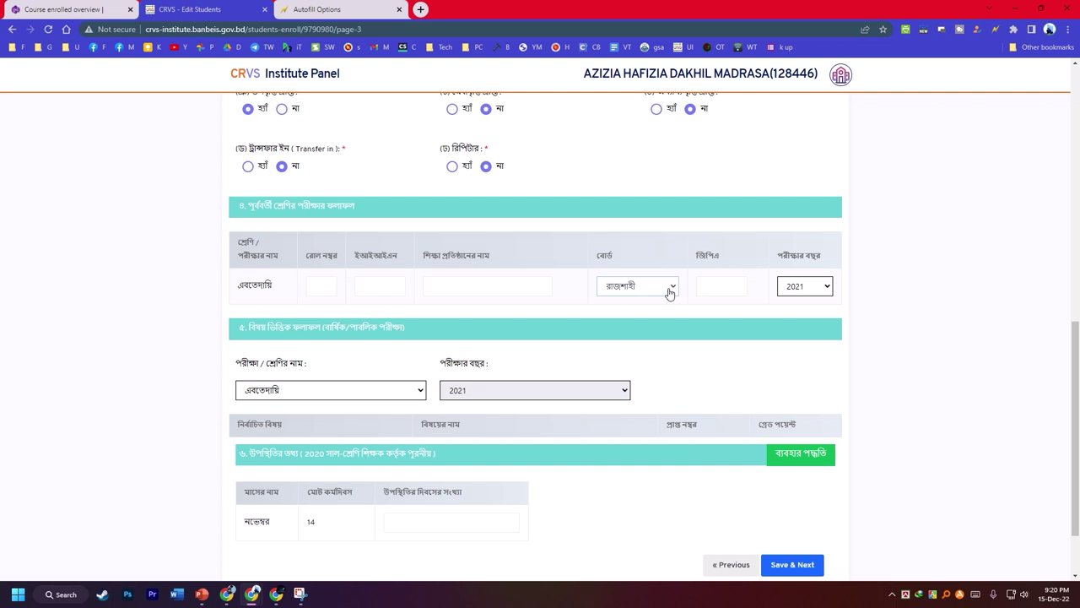
left_click(464, 286)
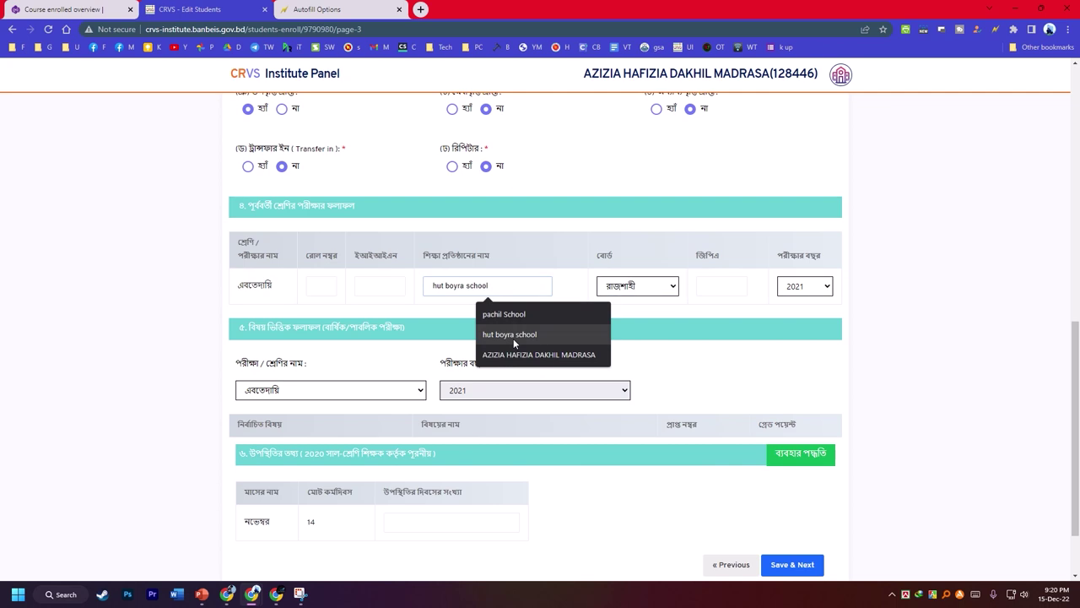
left_click(513, 335)
left_click(709, 286)
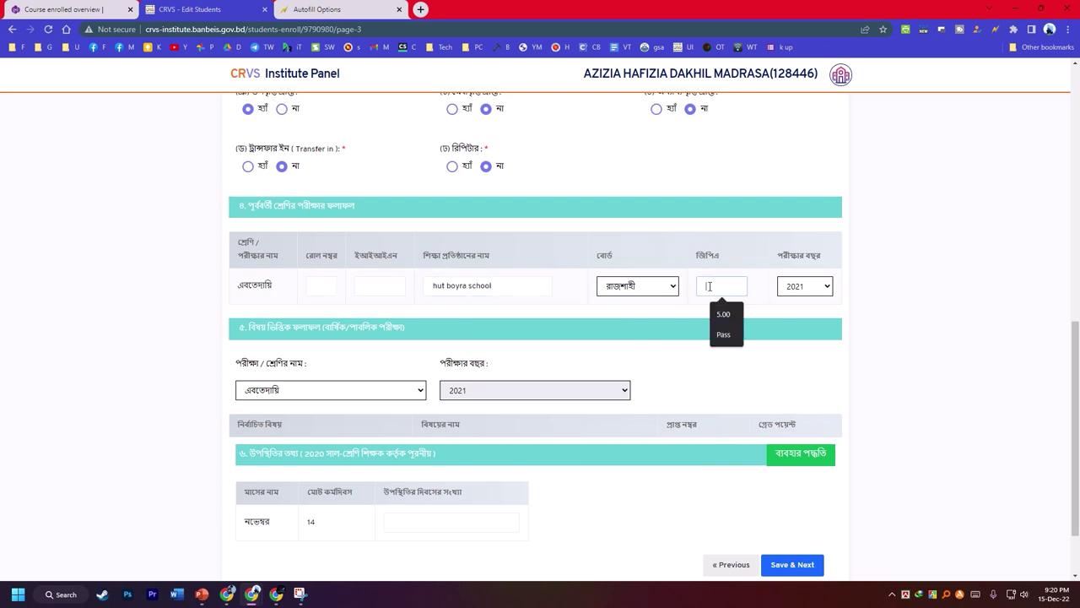
left_click(724, 336)
scroll(583, 368, "down", 1)
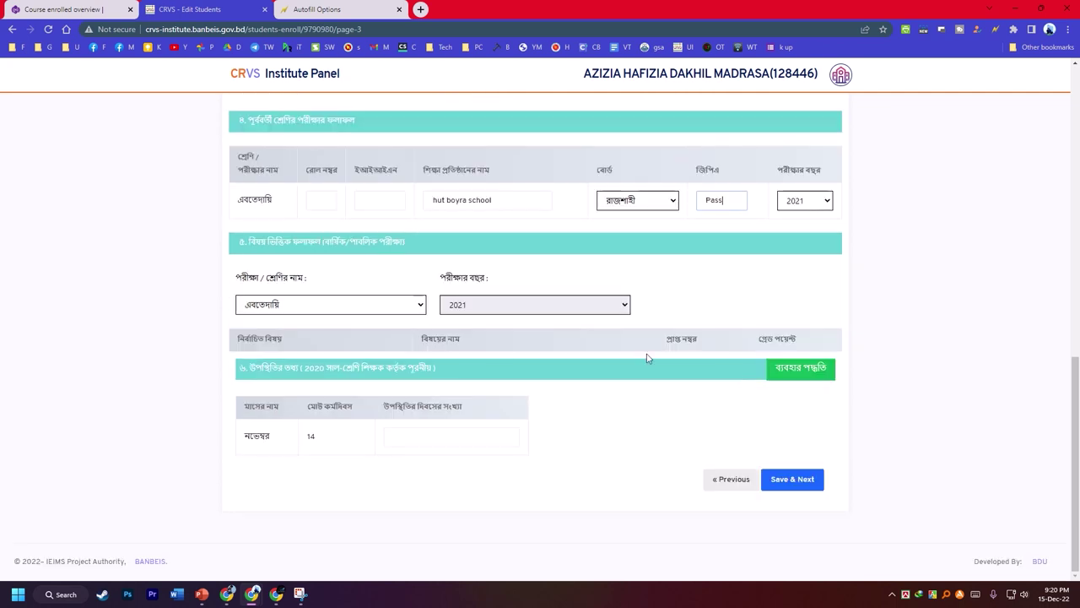
scroll(511, 347, "up", 1)
scroll(512, 348, "up", 6)
scroll(566, 345, "down", 2)
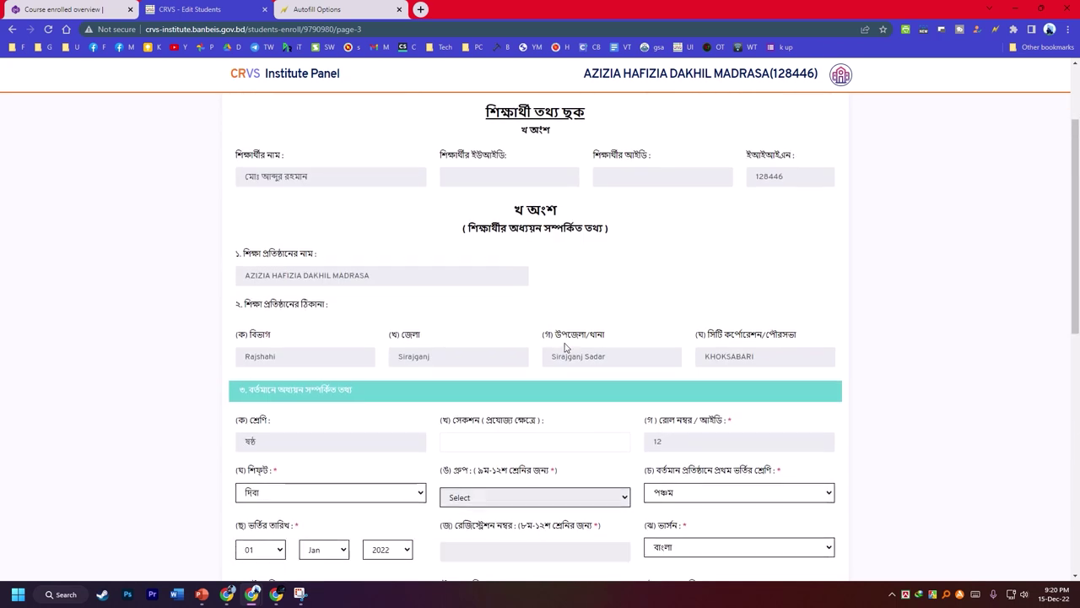
- Add Autofill rules for this page under a new profile p3 and generate them
right_click(872, 273)
mouse_move(917, 432)
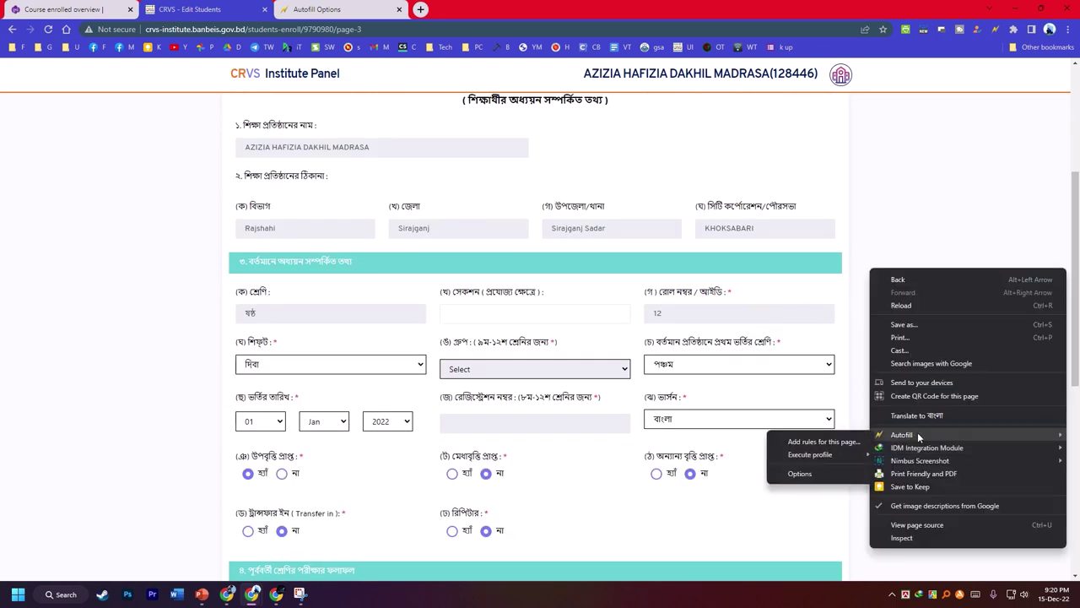
left_click(831, 439)
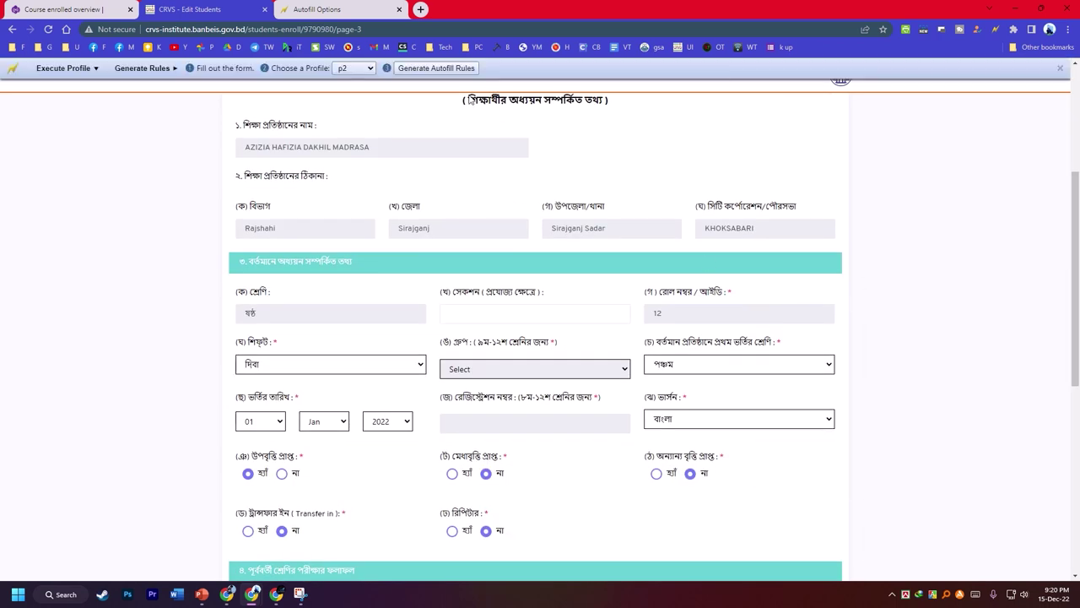
left_click(355, 67)
left_click(361, 114)
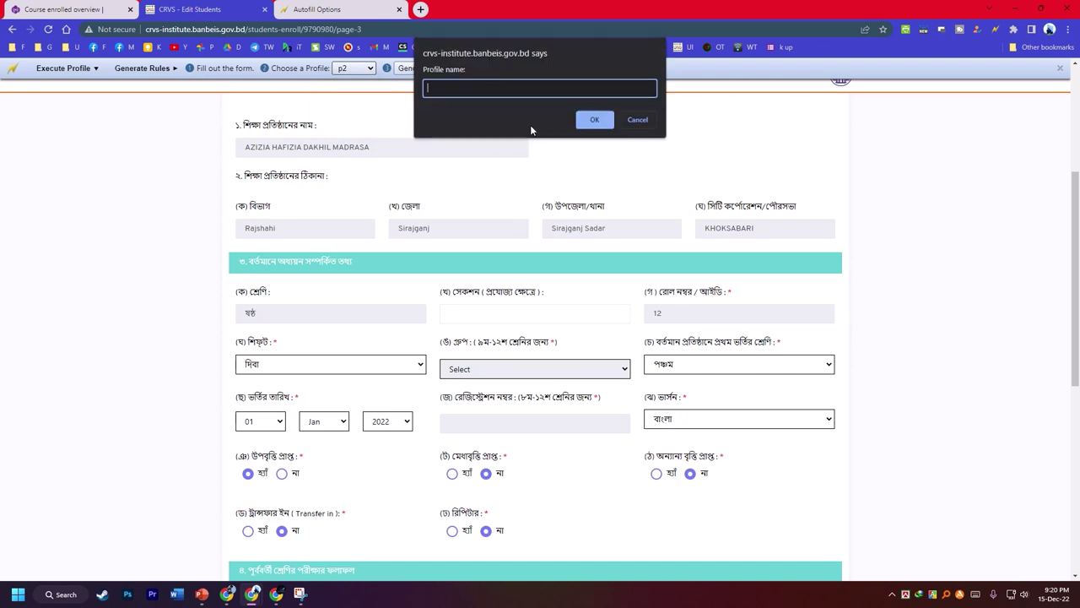
type("p3")
left_click(594, 119)
left_click(422, 70)
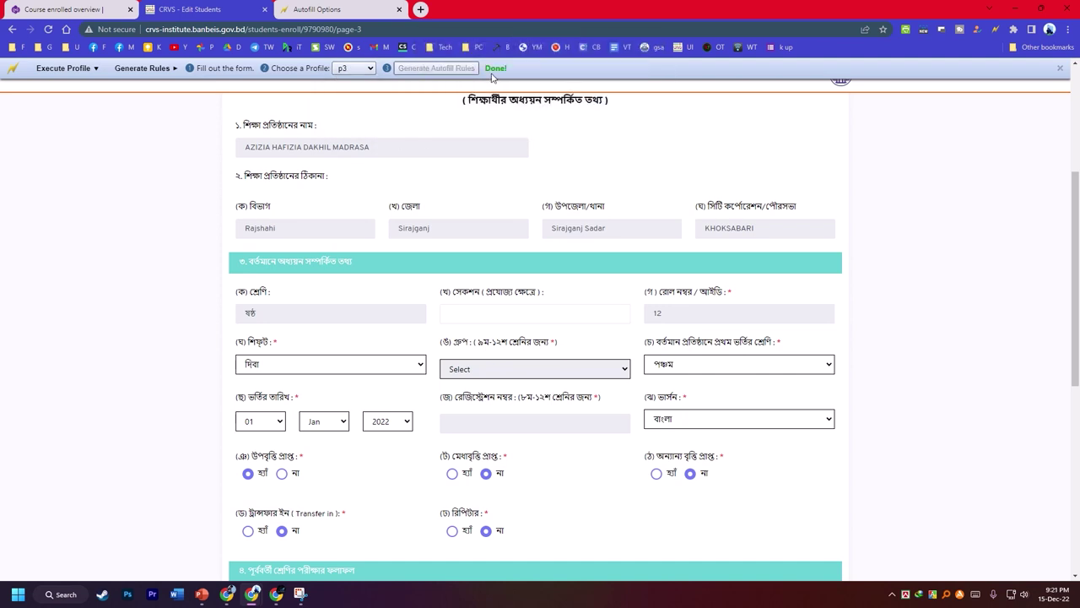
right_click(844, 171)
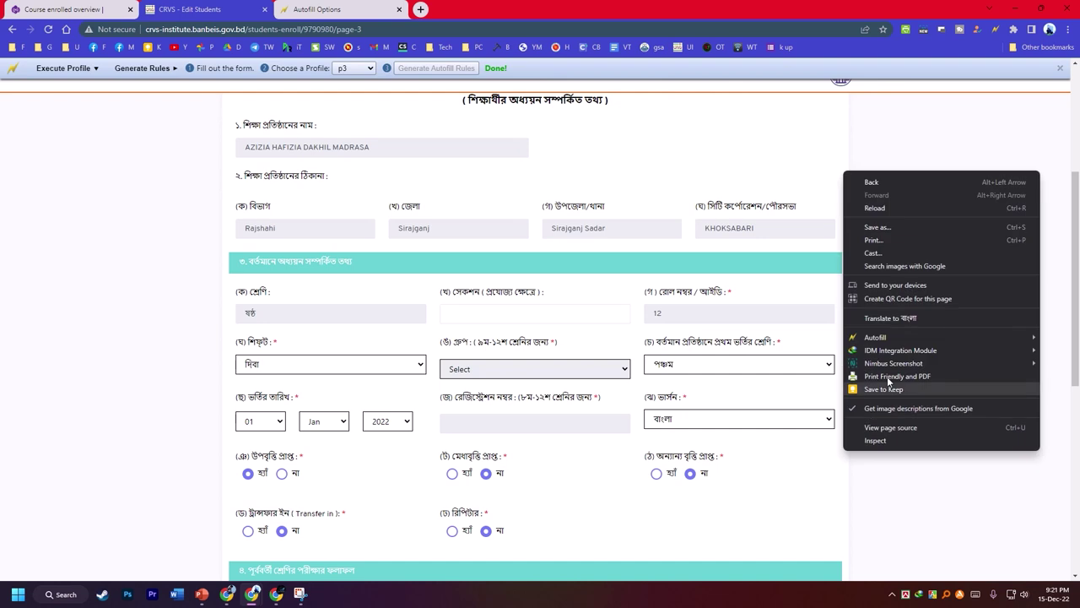
- In Autofill Options, set the first rule's Site to crvs-institute.banbeis.gov.bd
mouse_move(875, 337)
left_click(771, 378)
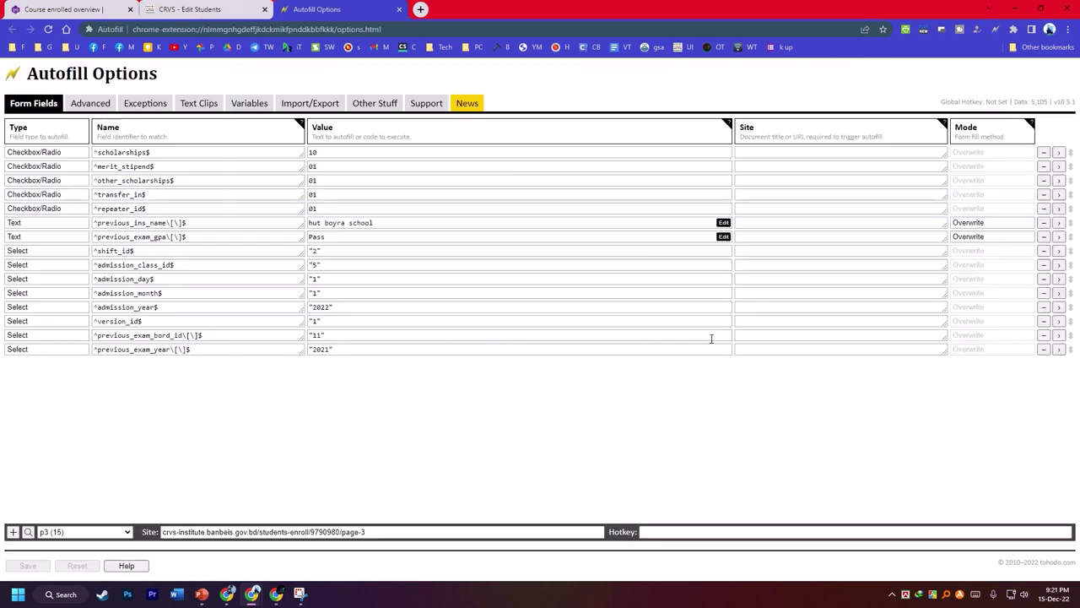
left_click(800, 154)
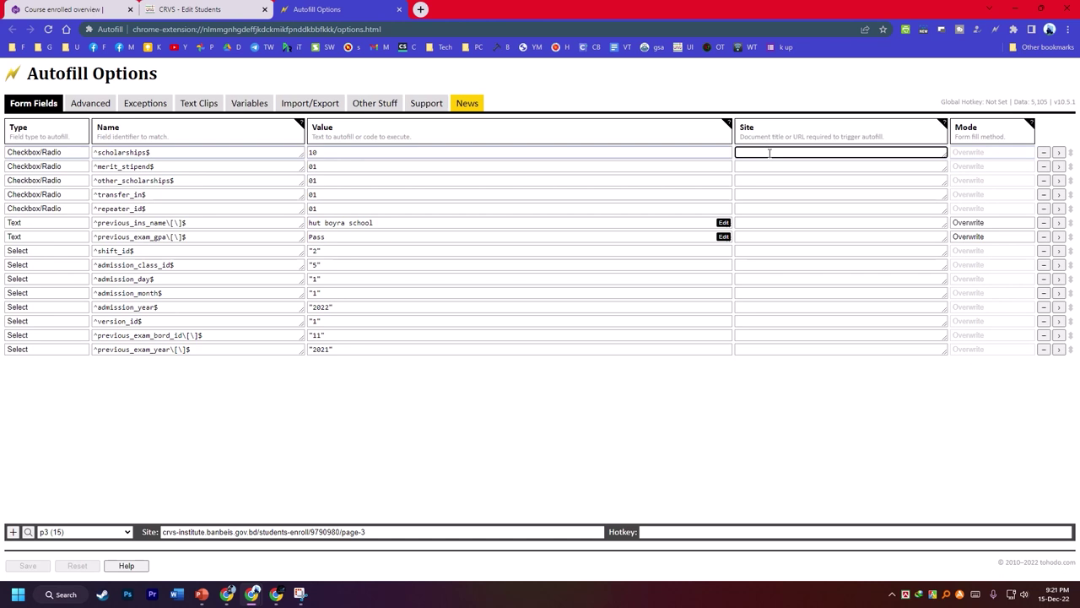
key("super+v")
scroll(809, 272, "down", 3)
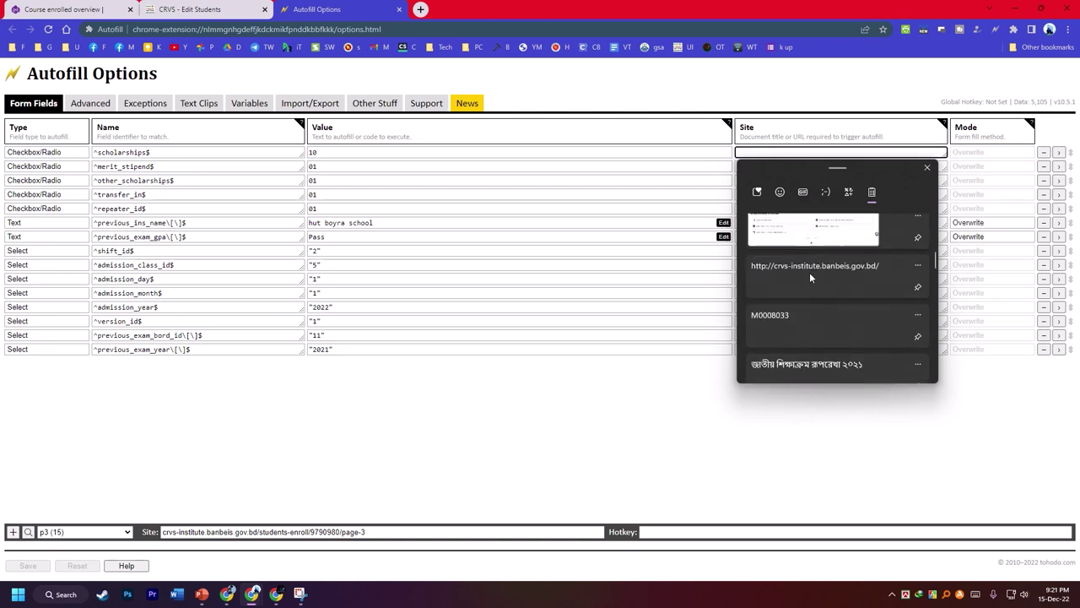
left_click(809, 272)
- Paste the site address into rules 2–15, save the p3 rules and return to the CRVS form
left_click(755, 169)
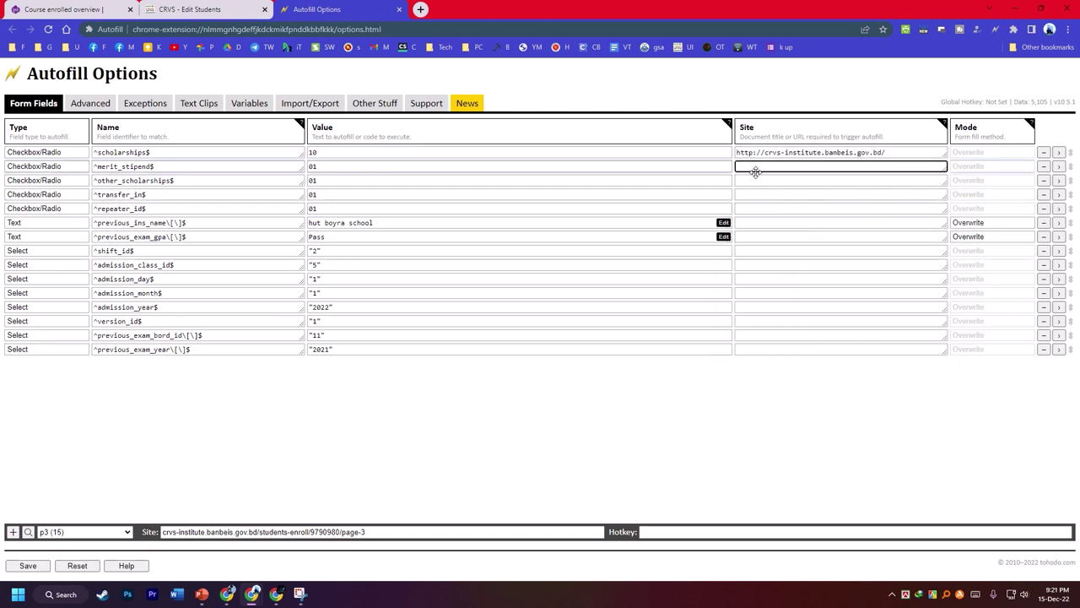
type("http://crvs-institute.banbeis.gov.bd/")
key("Down")
type("http://crvs-institute.banbeis.gov.bd/")
key("Down")
type("http://crvs-institute.banbeis.gov.bd/")
key("Down")
type("http://crvs-institute.banbeis.gov.bd/")
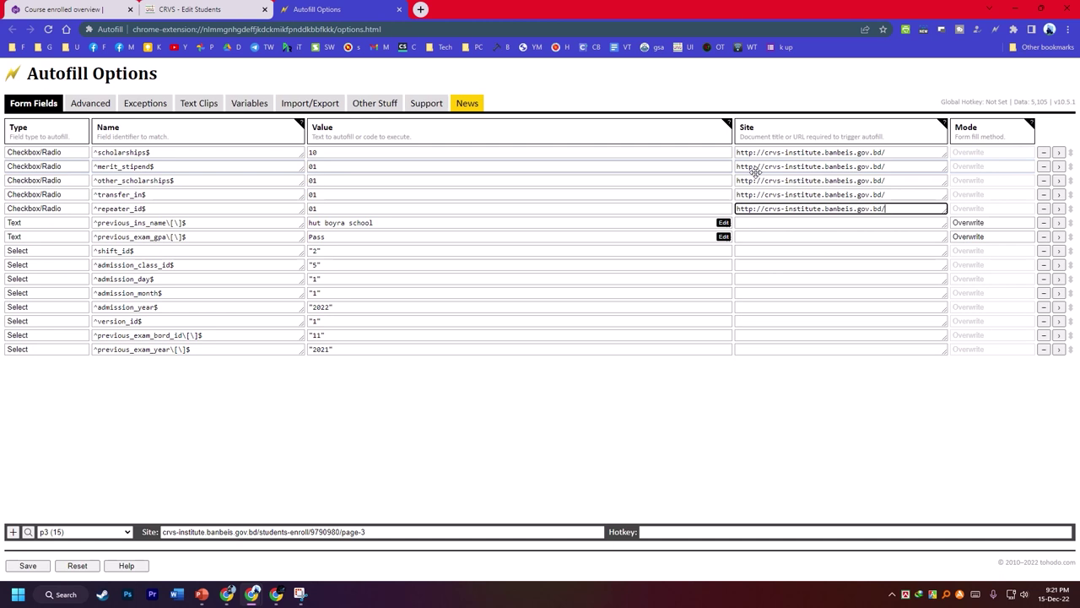
key("Down")
type("http://crvs-institute.banbeis.gov.bd/")
key("Down")
type("http://crvs-institute.banbeis.gov.bd/")
key("Down")
type("http://crvs-institute.banbeis.gov.bd/")
key("Down")
type("http://crvs-institute.banbeis.gov.bd/")
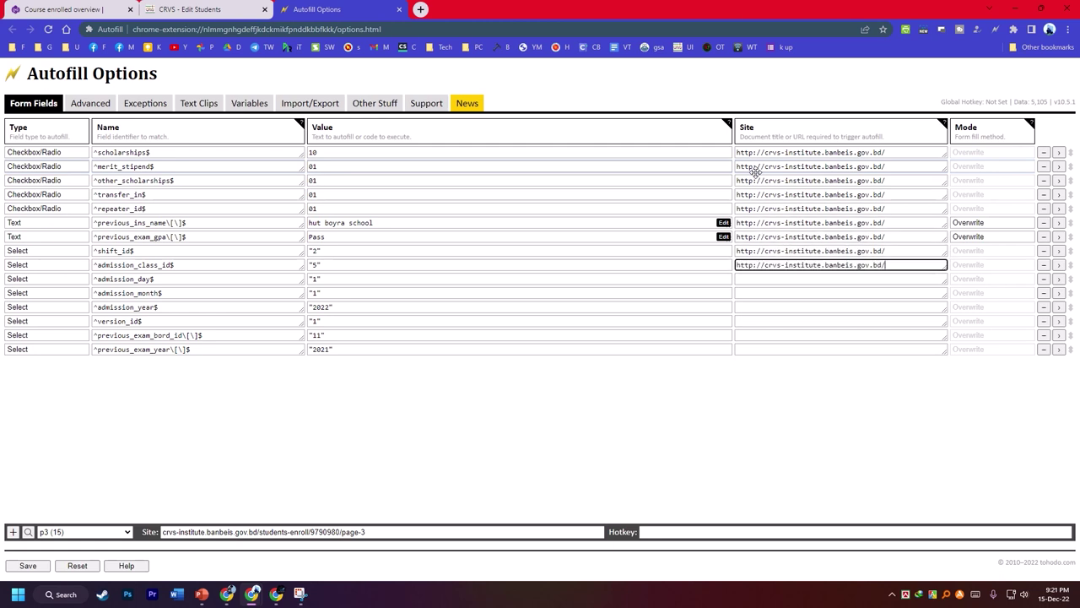
key("Down")
type("http://crvs-institute.banbeis.gov.bd/")
key("Down")
type("http://crvs-institute.banbeis.gov.bd/")
key("Down")
type("http://crvs-institute.banbeis.gov.bd/")
key("Down")
type("http://crvs-institute.banbeis.gov.bd/")
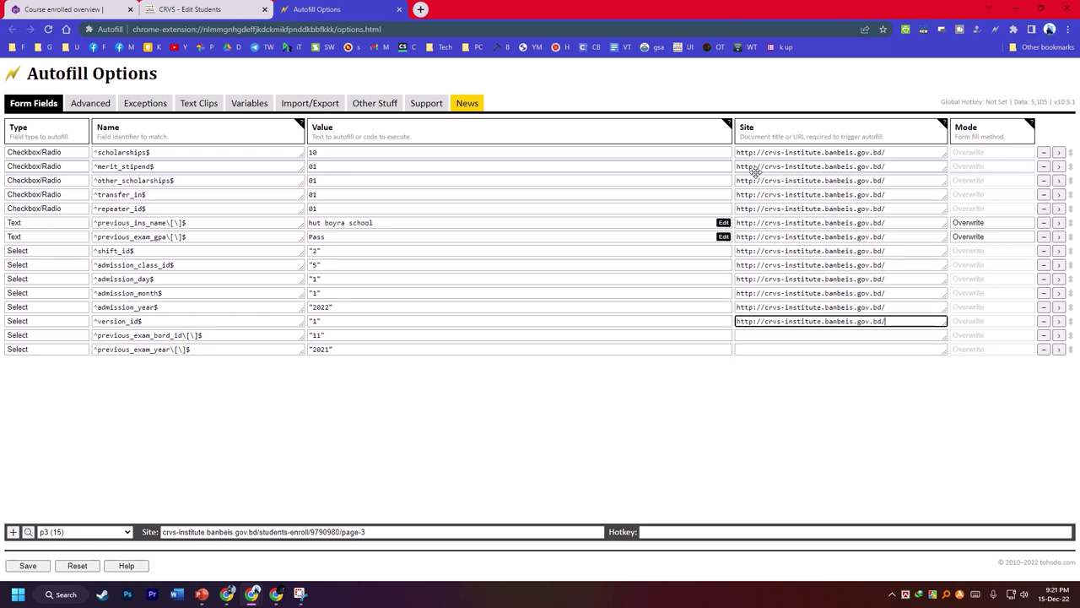
key("Down")
type("http://crvs-institute.banbeis.gov.bd/")
key("Down")
type("http://crvs-institute.banbeis.gov.bd/")
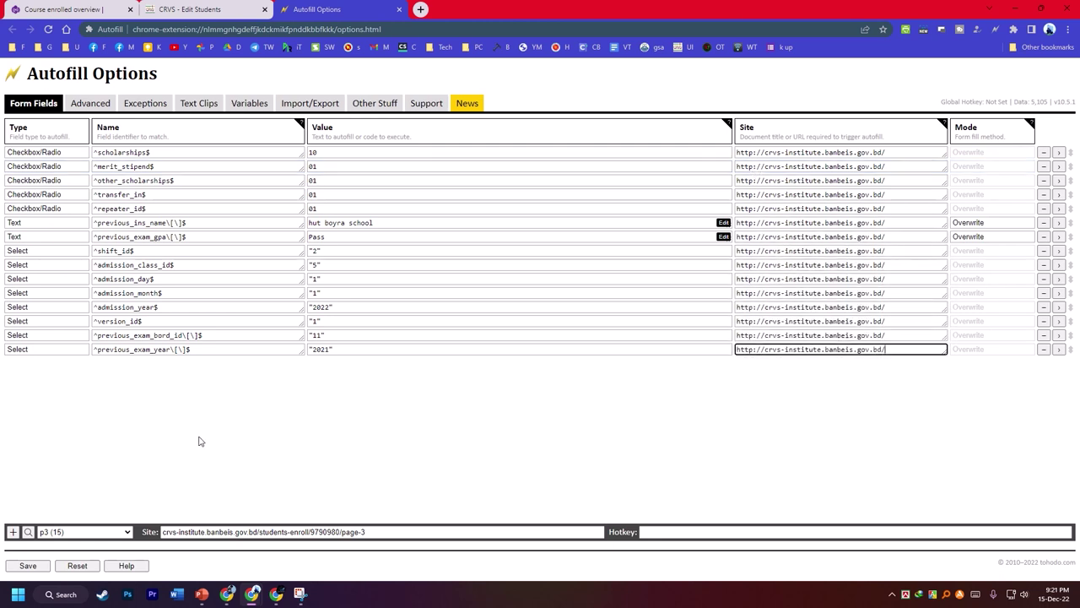
left_click(28, 566)
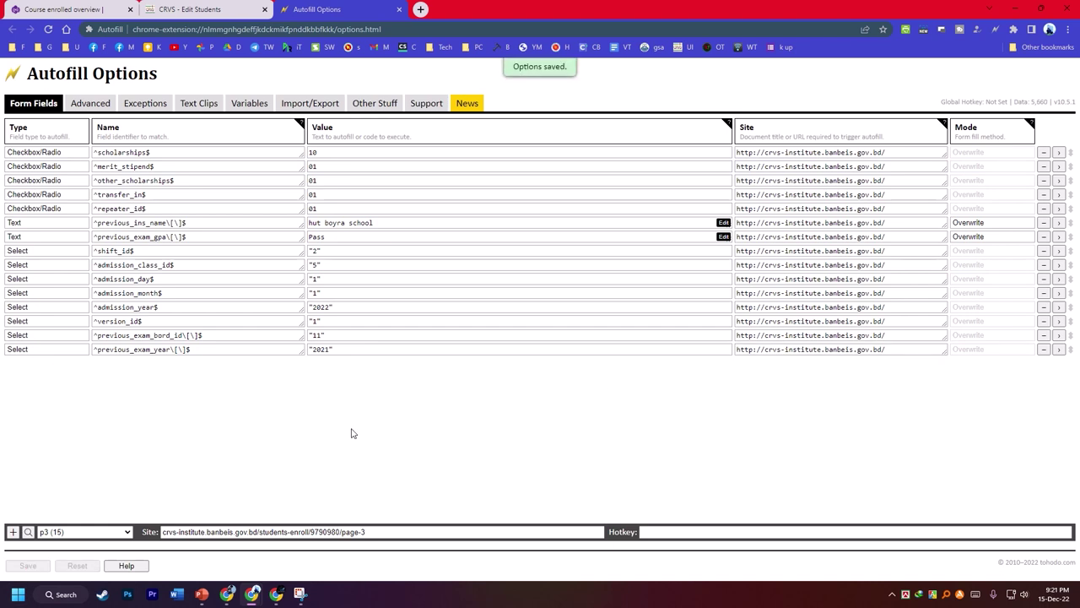
left_click(190, 9)
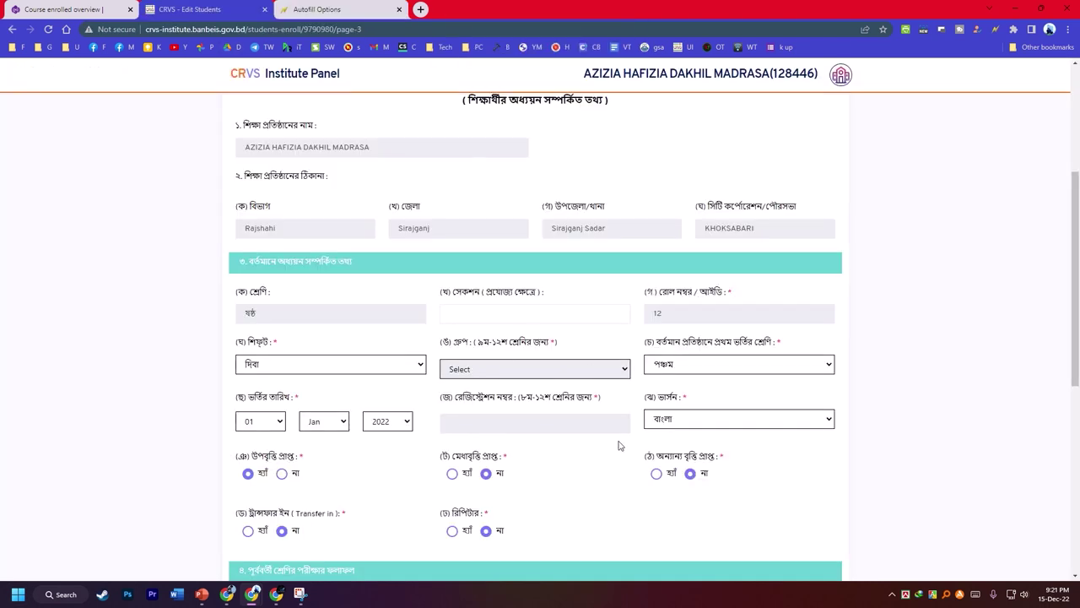
- Save page 3 of the enrolment form with Save & Next so page 4 loads
scroll(579, 345, "up", 1)
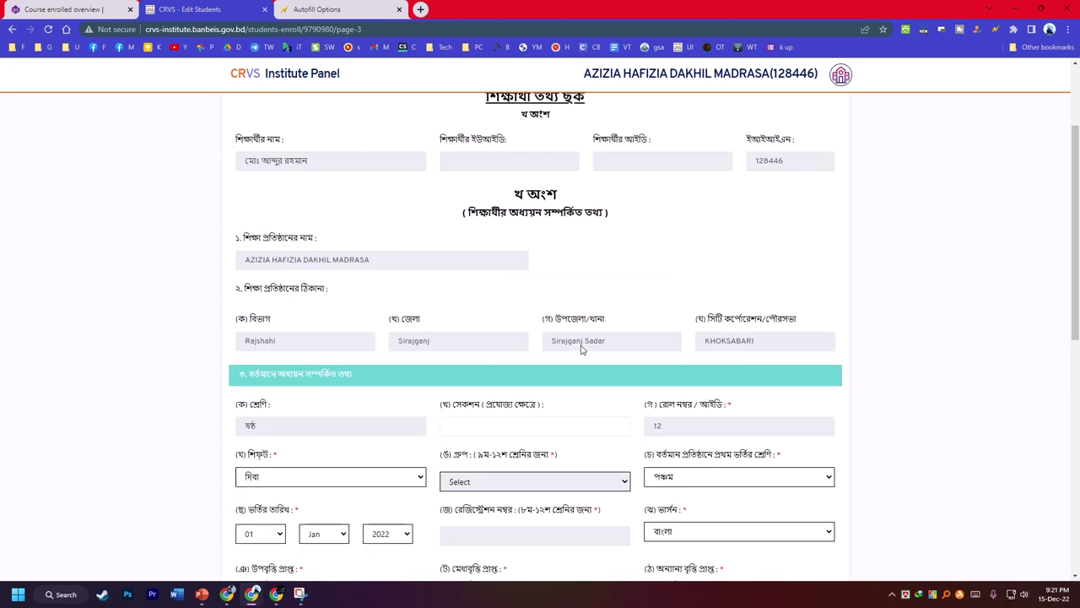
scroll(537, 366, "down", 4)
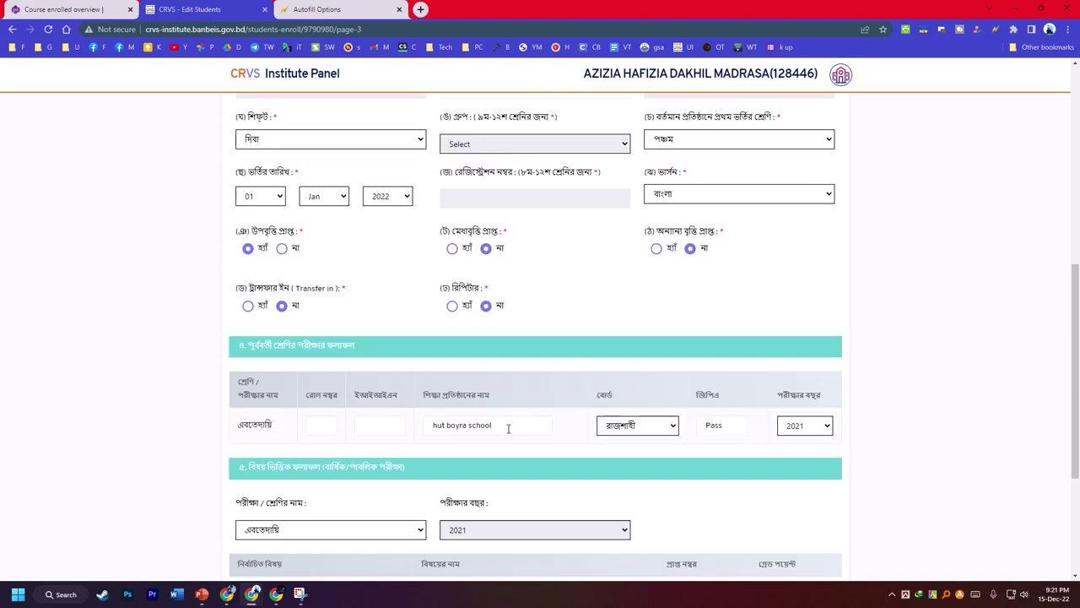
scroll(583, 434, "down", 3)
scroll(645, 426, "up", 8)
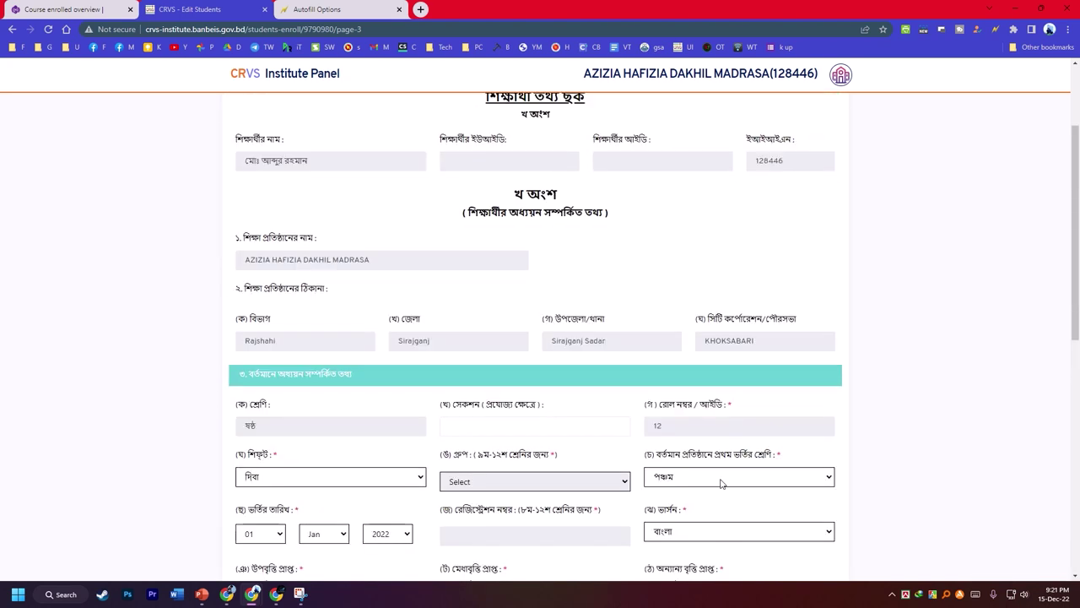
scroll(557, 469, "down", 10)
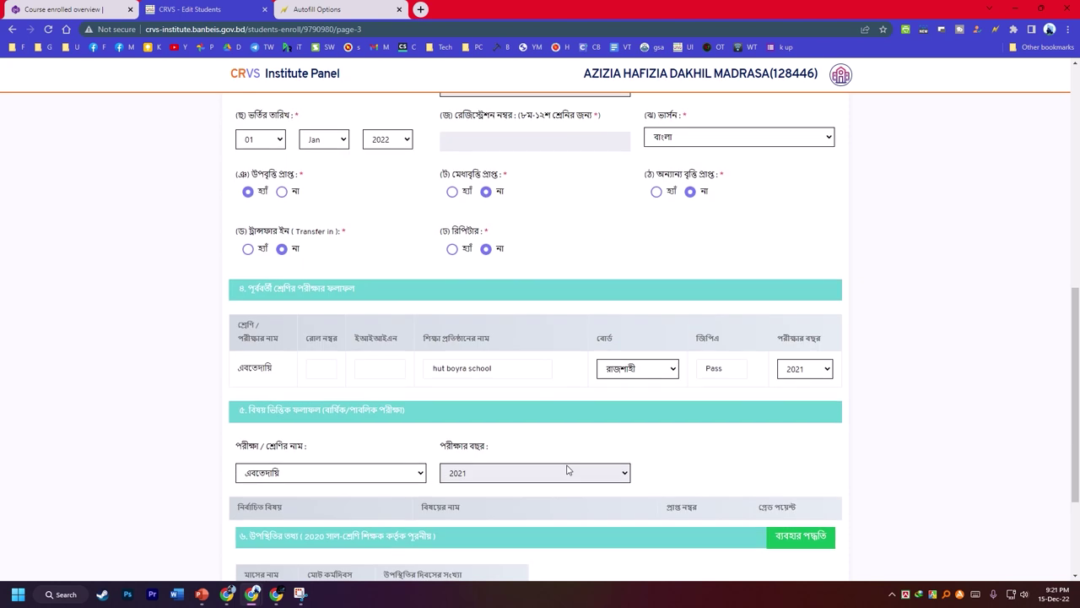
left_click(798, 478)
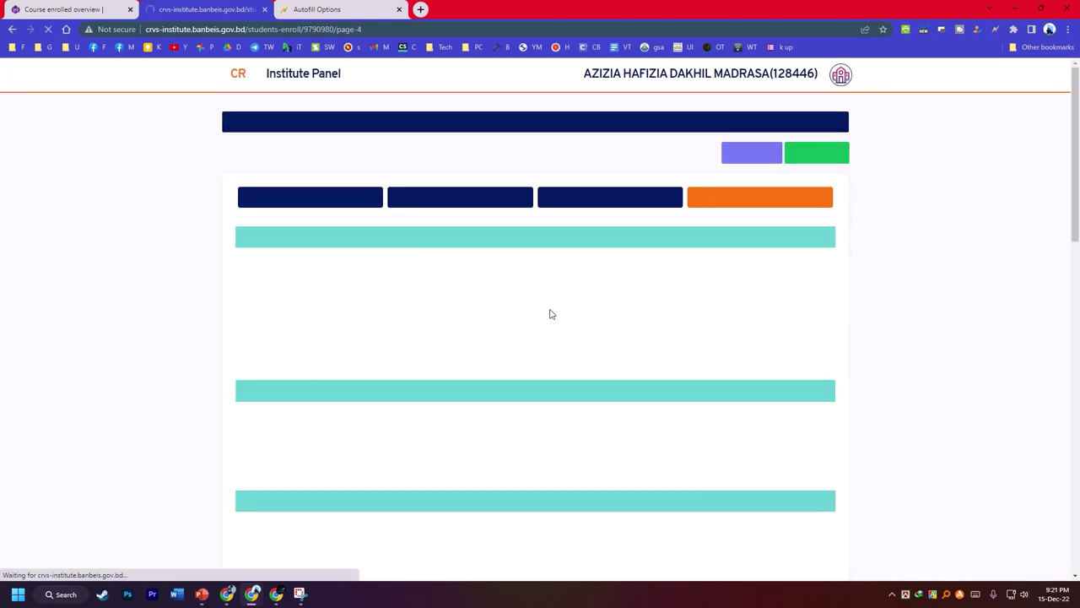
- Tick 13 co-curricular activities, including স্কাউট, ক্রিকেট, ফুটবল, বিতর্ক, কেরাত and আযান
left_click(269, 270)
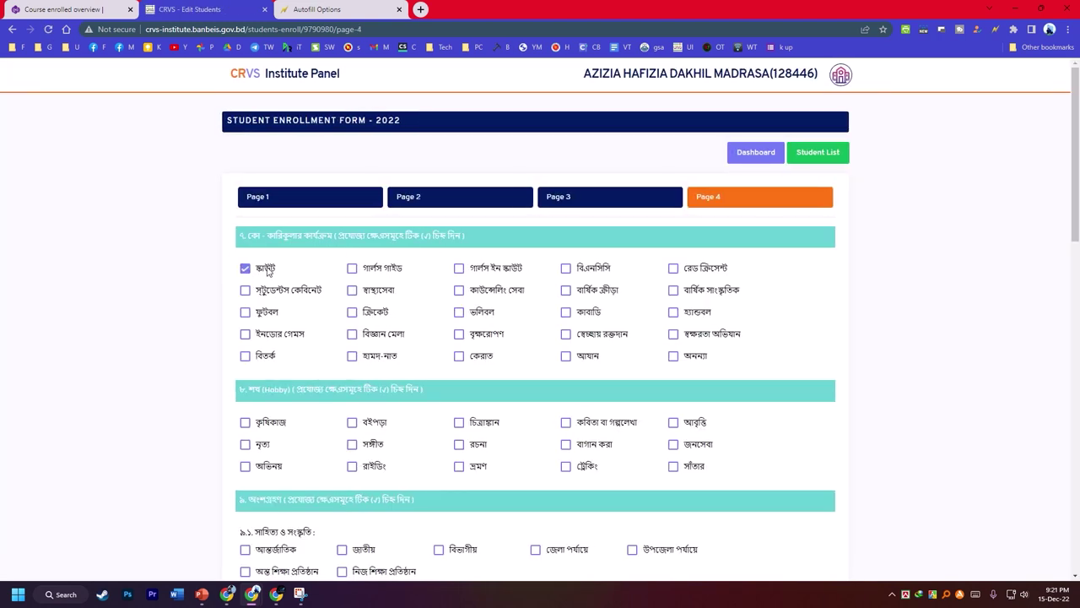
left_click(354, 290)
left_click(352, 312)
left_click(269, 314)
left_click(266, 357)
left_click(376, 360)
left_click(383, 335)
left_click(458, 337)
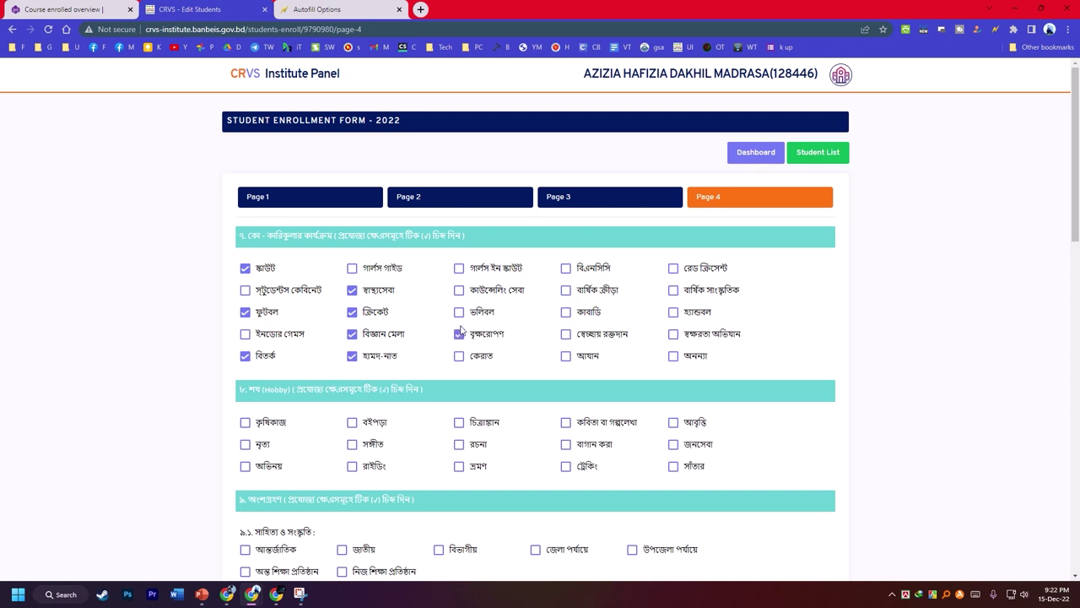
left_click(458, 313)
left_click(459, 357)
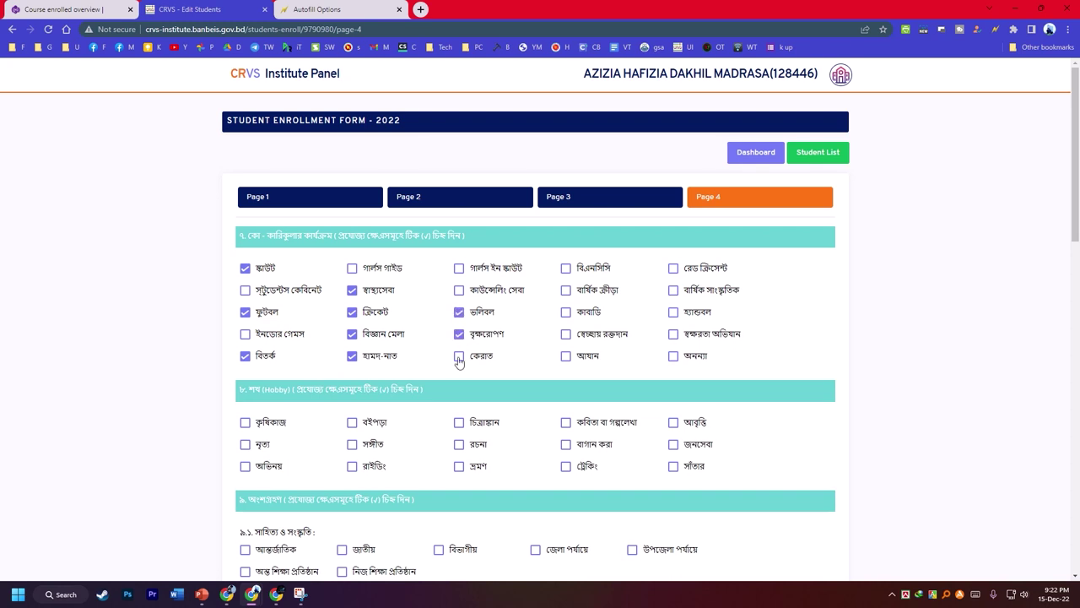
left_click(565, 358)
left_click(673, 314)
left_click(567, 290)
- Tick the hobbies কৃষিকাজ, বইপড়া, ভ্রমণ, বাগান করা and সাঁতার
scroll(680, 290, "down", 2)
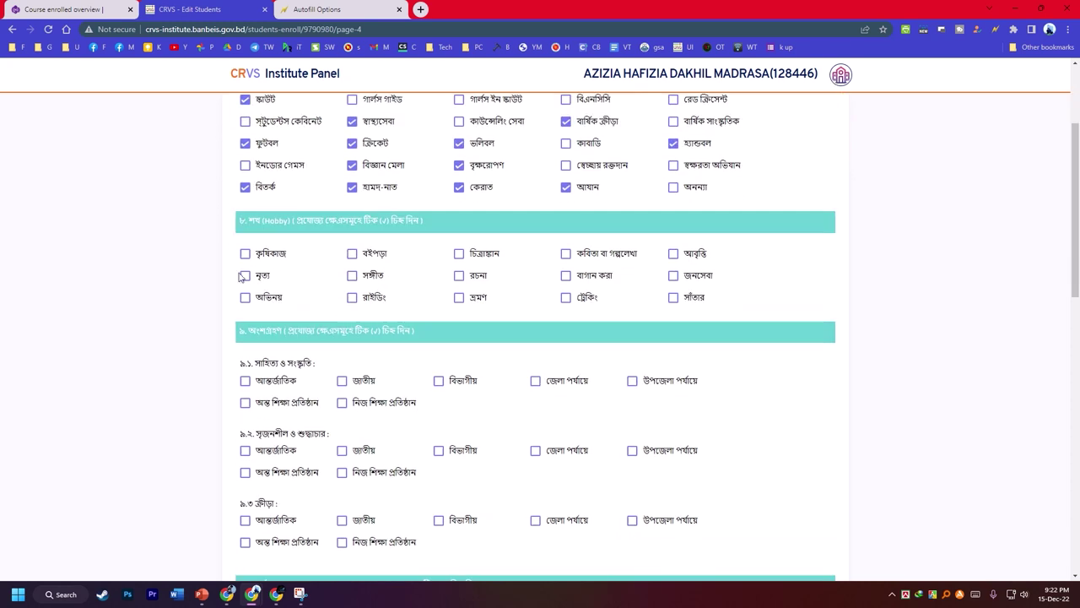
left_click(245, 255)
left_click(351, 255)
left_click(460, 298)
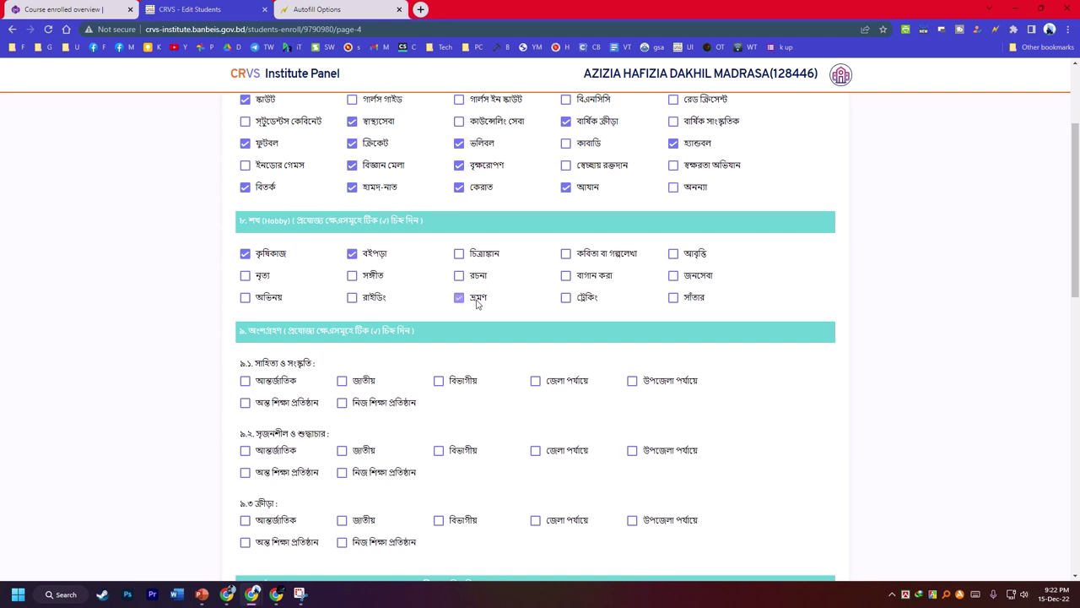
left_click(566, 279)
left_click(674, 302)
- Mark নিজ শিক্ষা প্রতিষ্ঠান for participation items 9.1–9.3 and achievement items 10.1–10.3
scroll(507, 320, "down", 1)
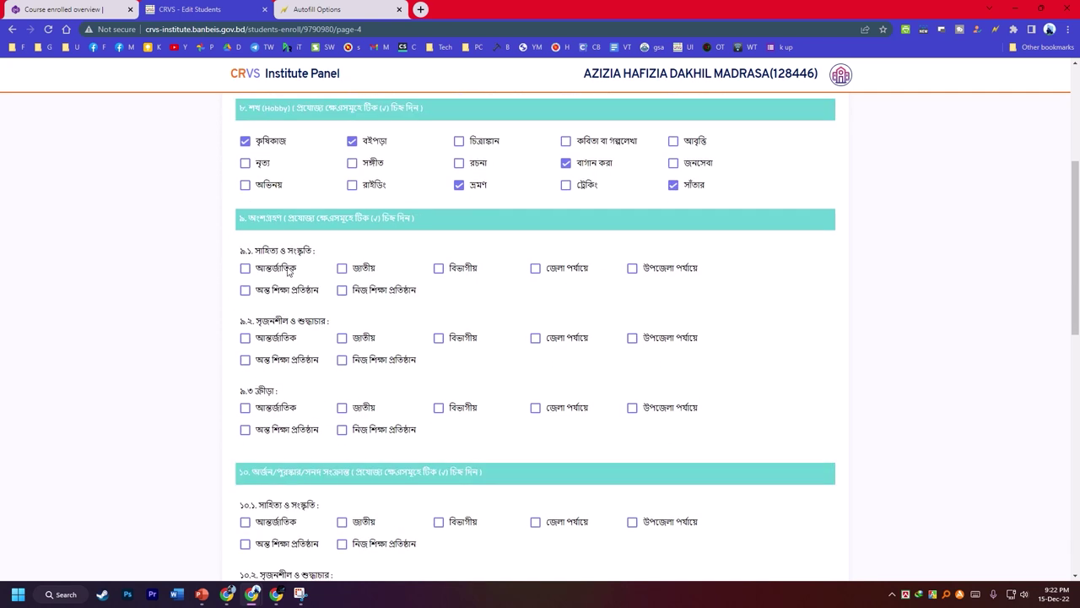
left_click(342, 290)
left_click(343, 360)
scroll(347, 334, "down", 1)
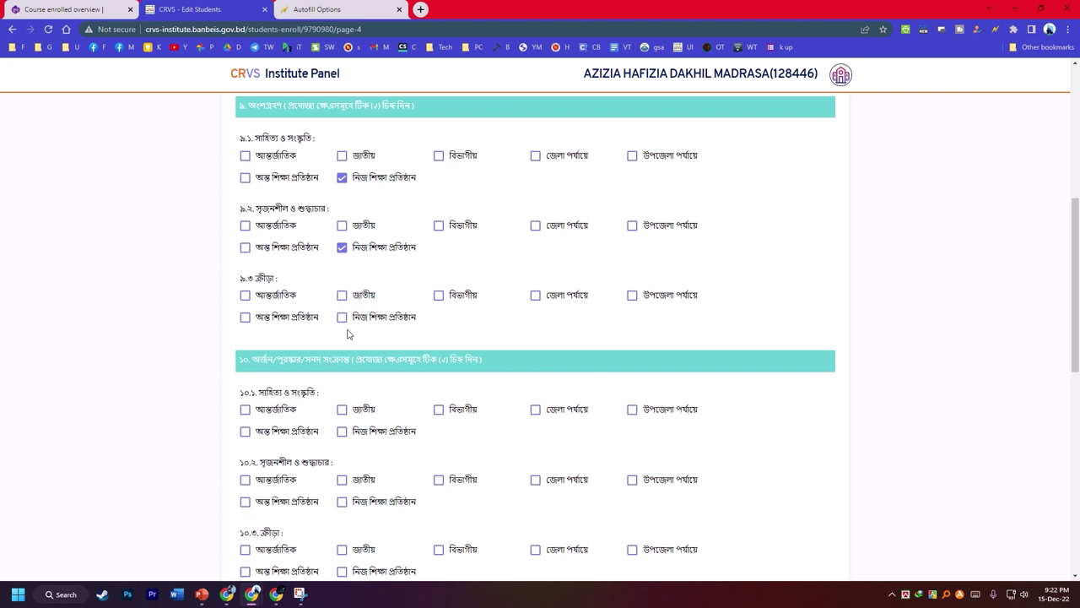
left_click(342, 317)
scroll(342, 325, "down", 1)
left_click(341, 374)
scroll(350, 393, "down", 2)
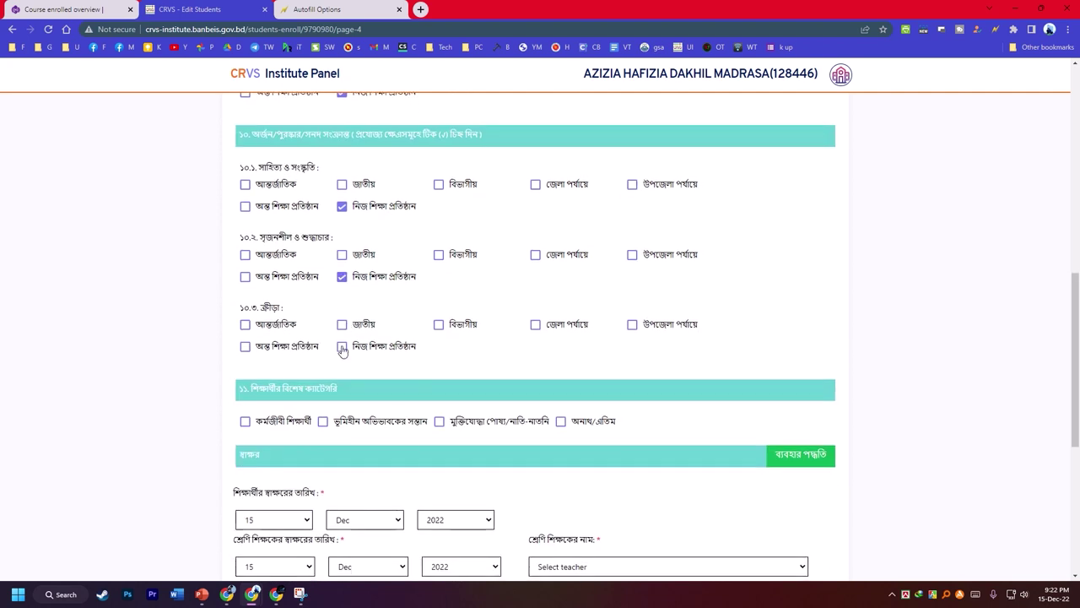
left_click(343, 347)
scroll(397, 366, "down", 2)
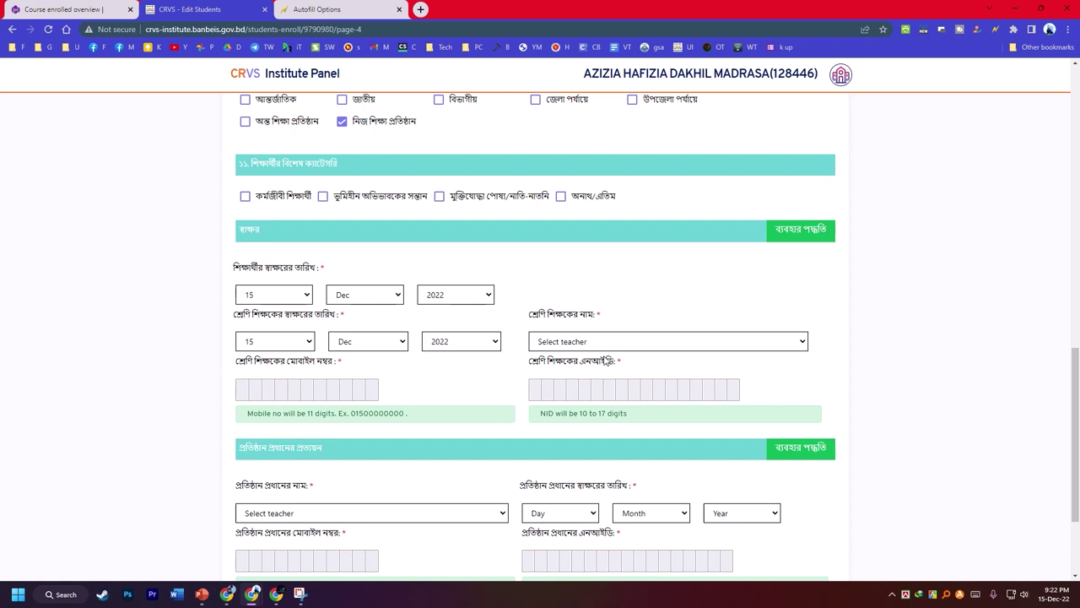
- Select the class teacher and the institution head, which auto-fills their mobile and NID
left_click(610, 344)
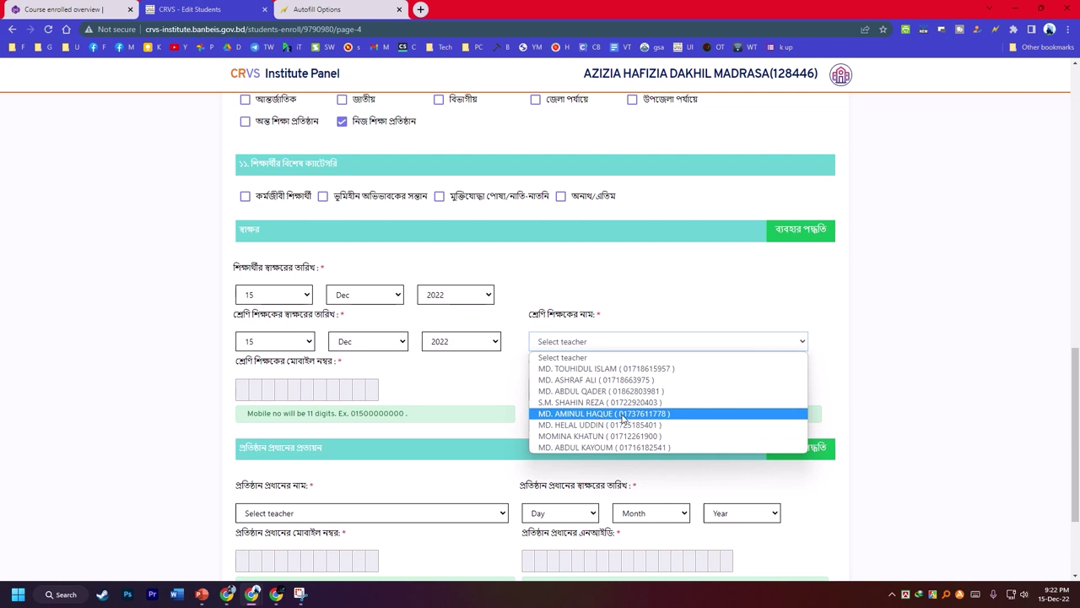
left_click(623, 413)
scroll(580, 393, "down", 2)
left_click(338, 364)
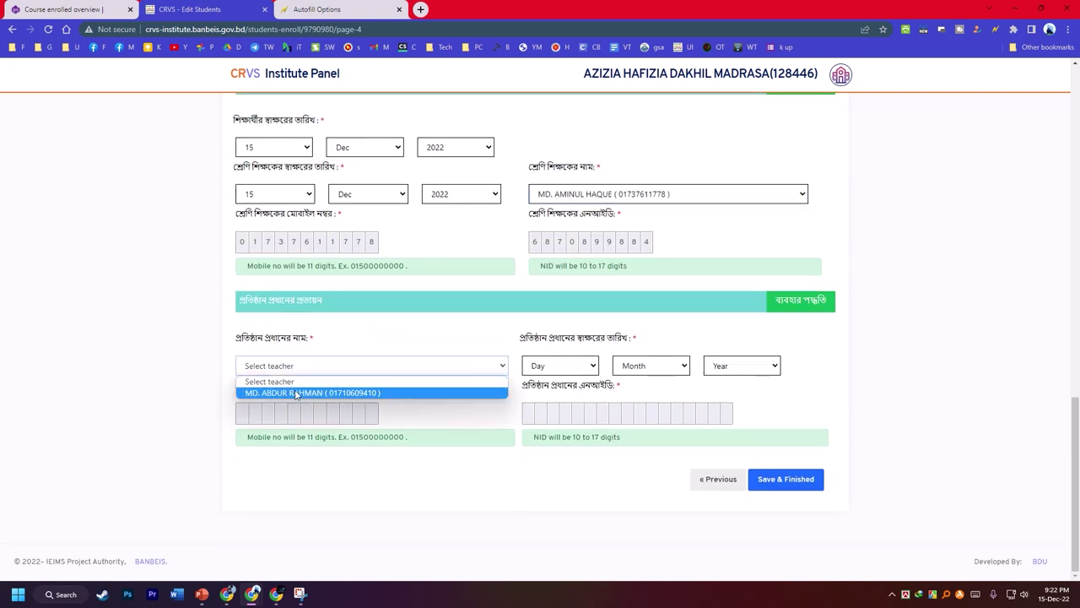
left_click(385, 392)
- Set the head's signing date to 01 Dec 2022
left_click(560, 369)
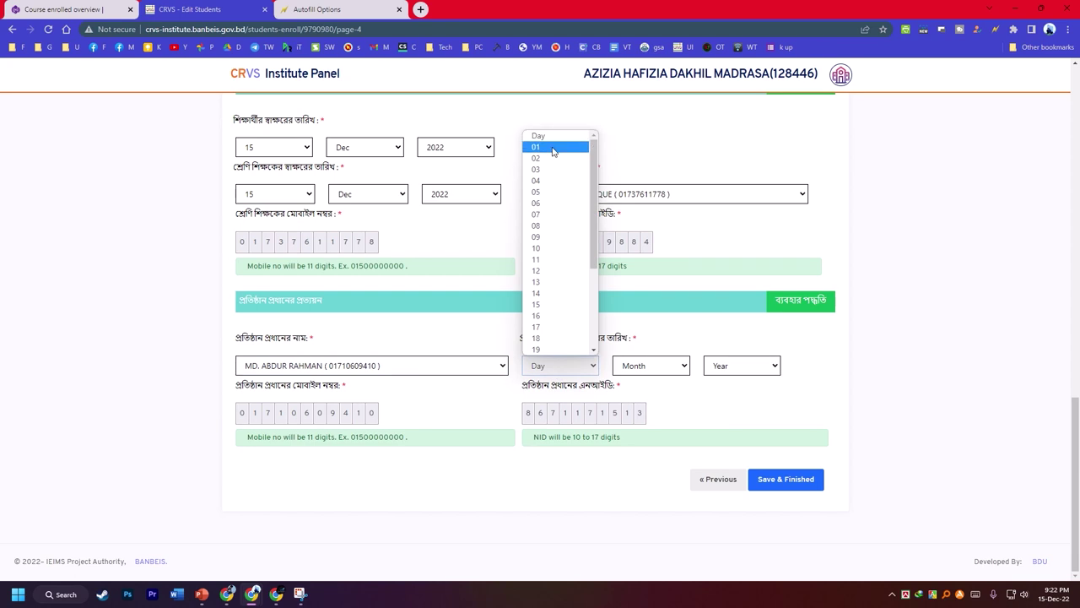
scroll(556, 279, "down", 3)
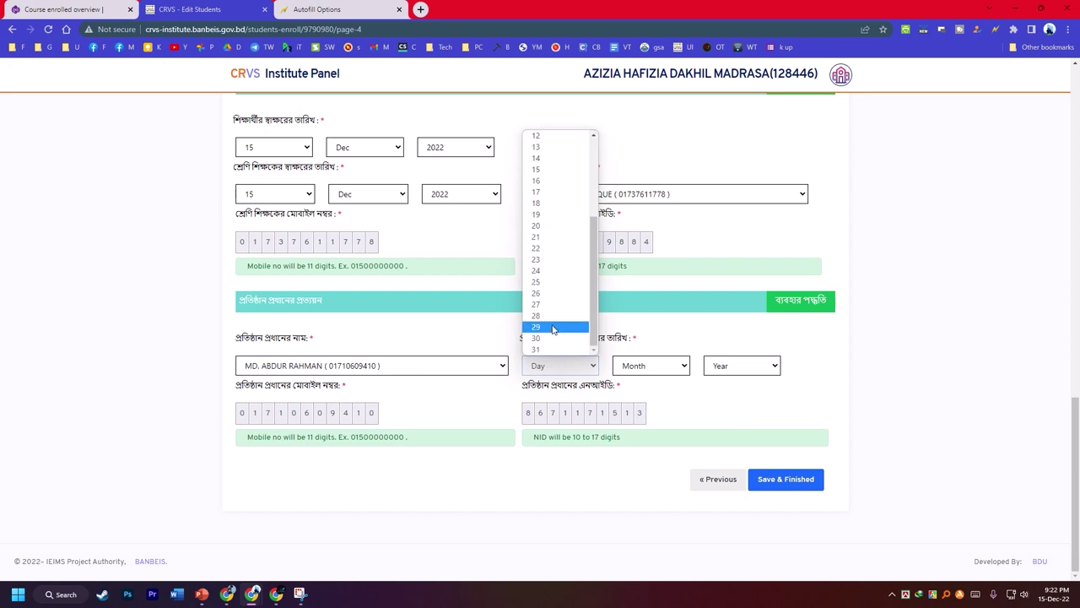
scroll(570, 302, "up", 5)
left_click(559, 148)
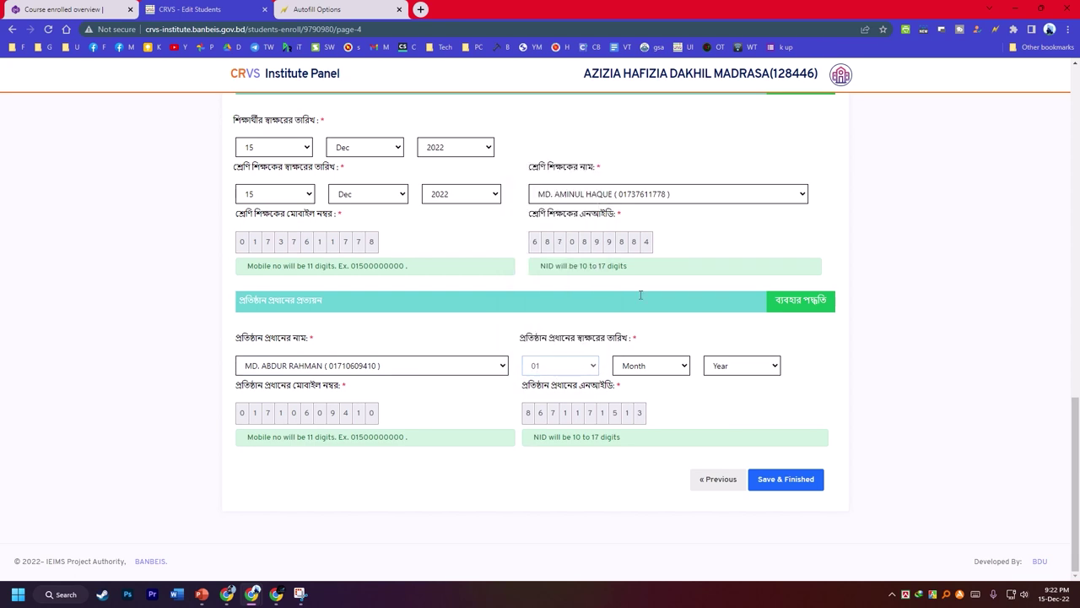
left_click(651, 365)
left_click(640, 515)
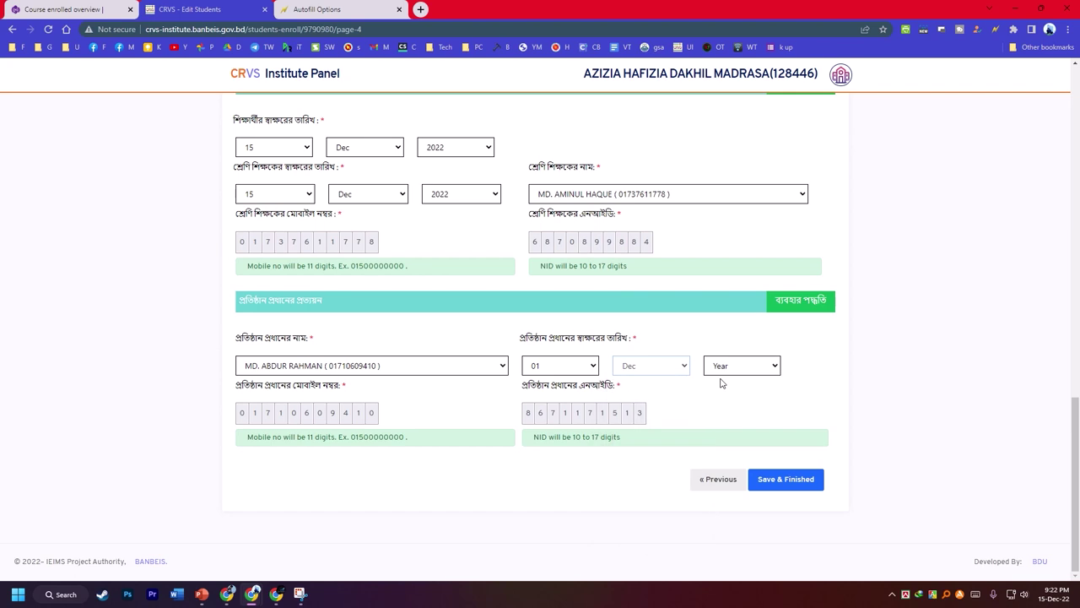
left_click(740, 365)
left_click(733, 153)
scroll(654, 441, "up", 15)
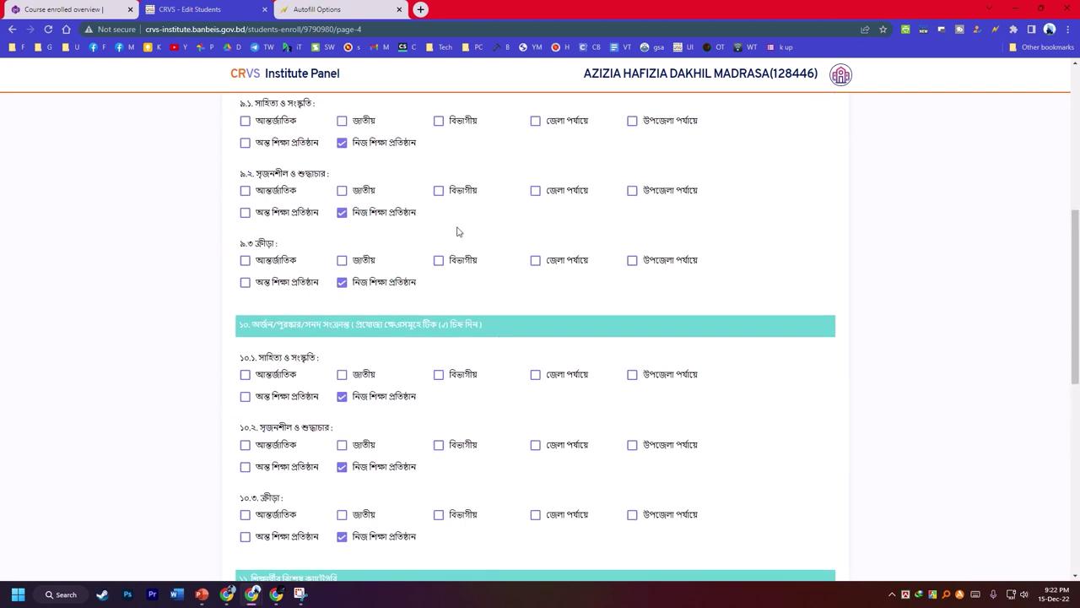
- Generate Autofill rules from page 4 into a new profile named p4
right_click(812, 309)
mouse_move(844, 204)
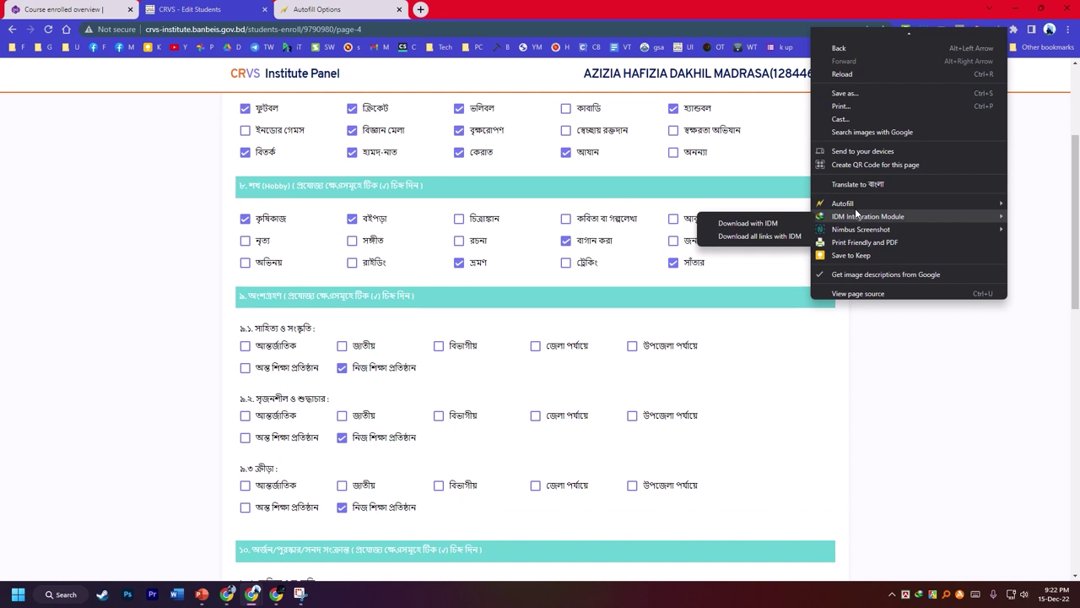
left_click(784, 211)
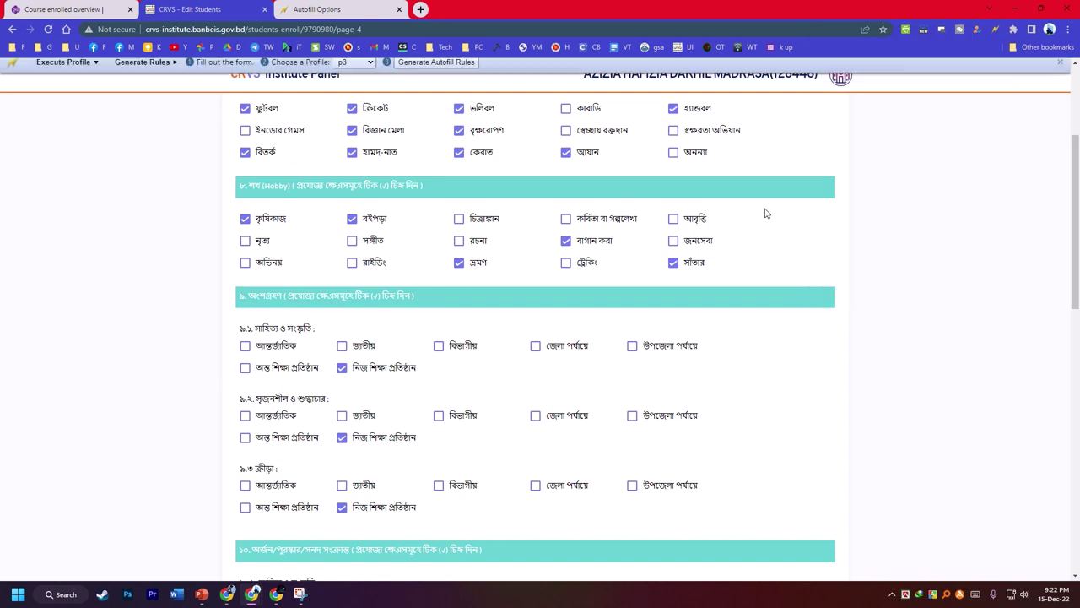
left_click(376, 68)
left_click(354, 127)
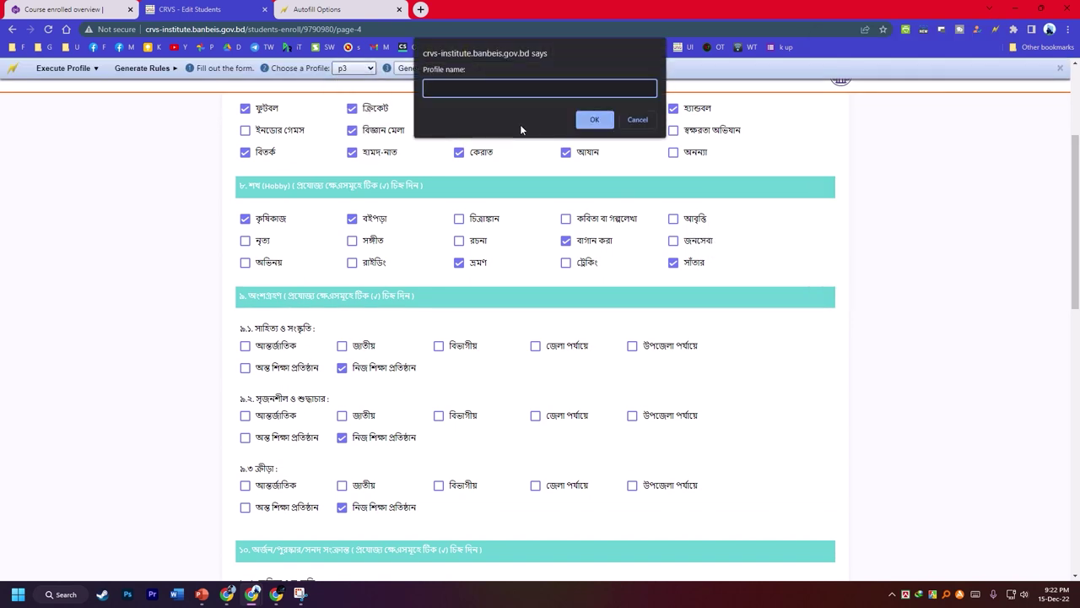
type("p4")
left_click(593, 119)
left_click(437, 69)
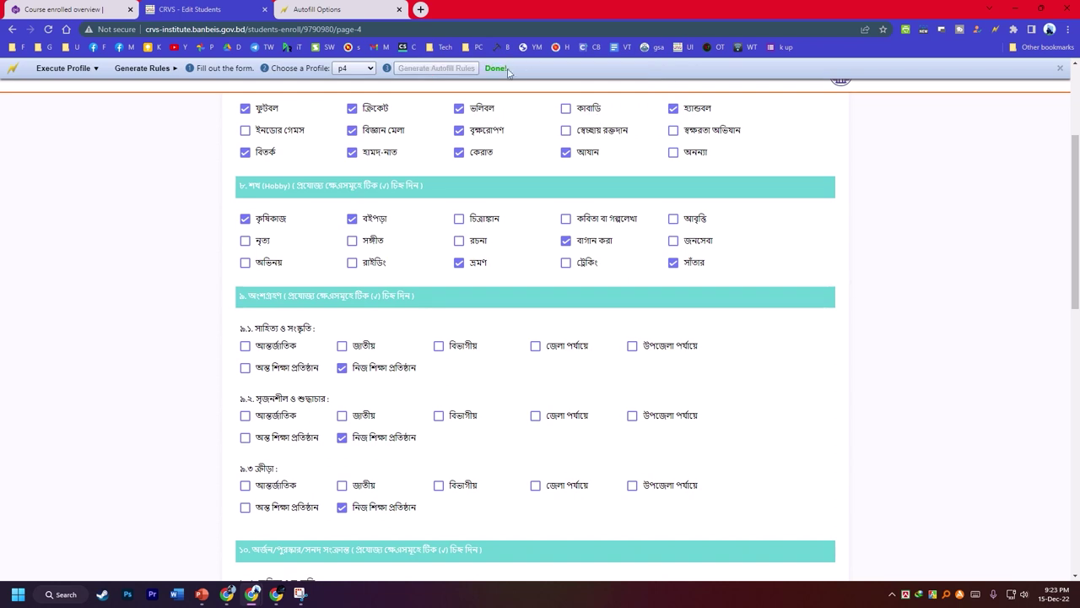
- Open the Autofill Options page and start editing the first rule's Site value
right_click(845, 253)
mouse_move(922, 419)
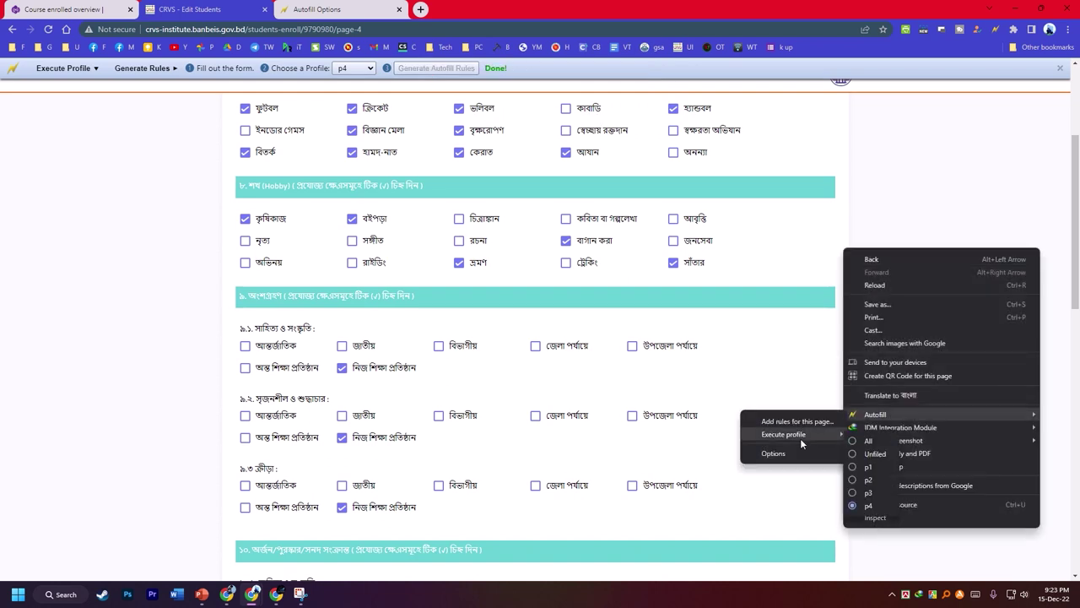
left_click(783, 453)
left_click(784, 155)
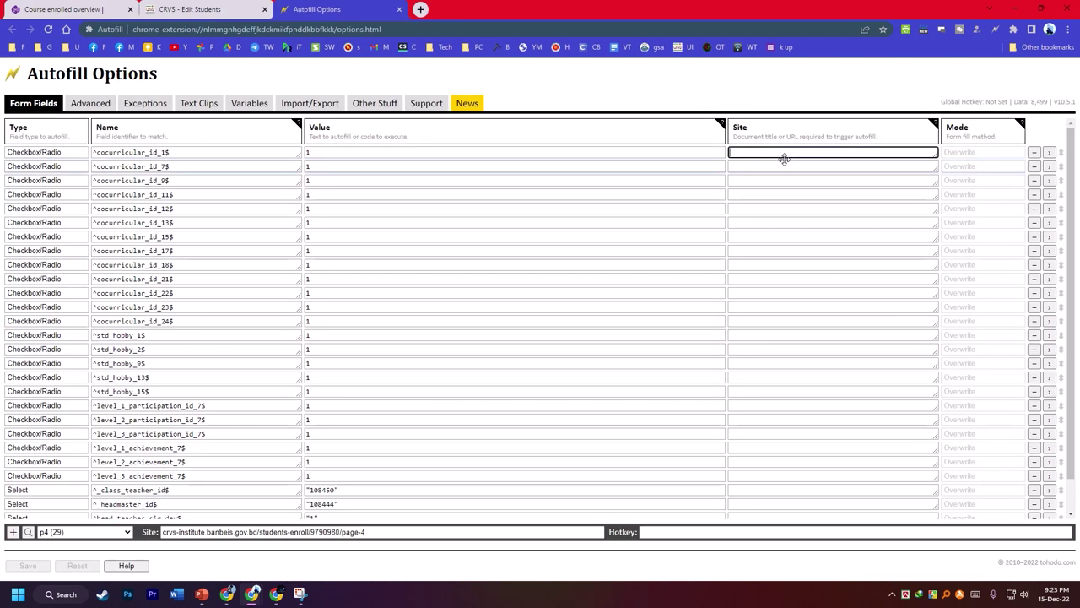
- Paste crvs-institute.banbeis.gov.bd into the Site field of each p4 rule in turn
type("http://crvs-institute.banbeis.gov.bd/")
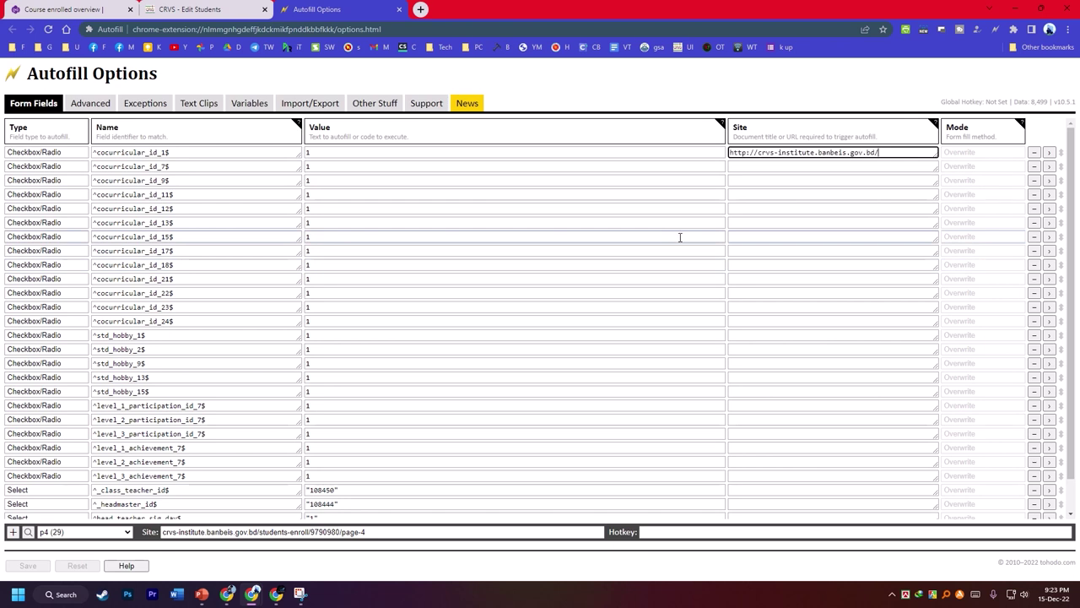
key("Tab")
type("http://crvs-institute.banbeis.gov.bd/")
key("Tab")
type("http://crvs-institute.banbeis.gov.bd/")
key("Tab")
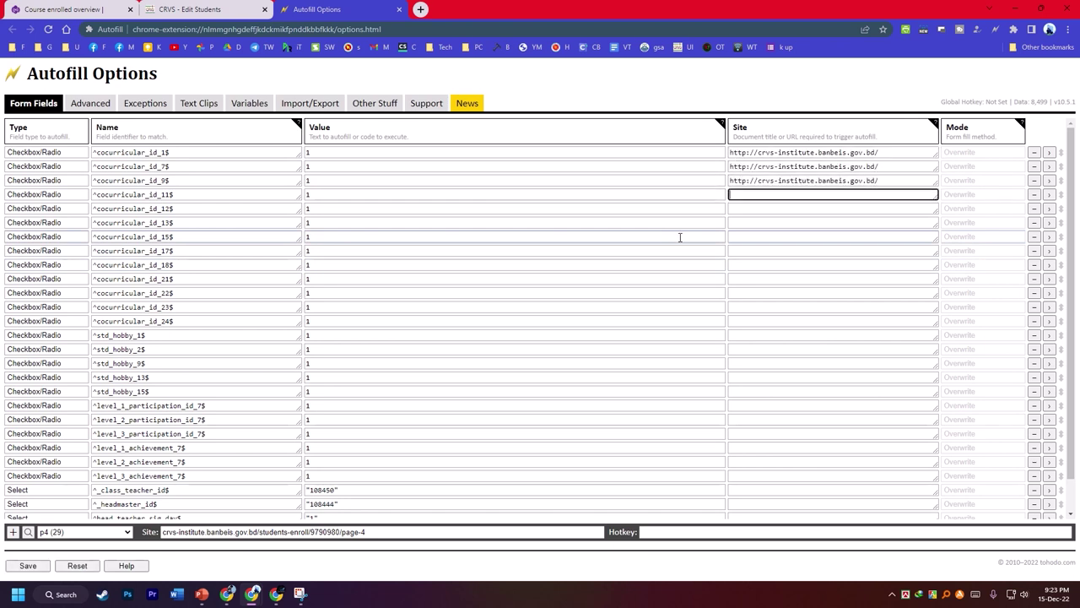
type("http://crvs-institute.banbeis.gov.bd/")
key("Tab")
type("http://crvs-institute.banbeis.gov.bd/")
key("Tab")
type("http://crvs-institute.banbeis.gov.bd/")
key("Tab")
type("http://crvs-institute.banbeis.gov.bd/")
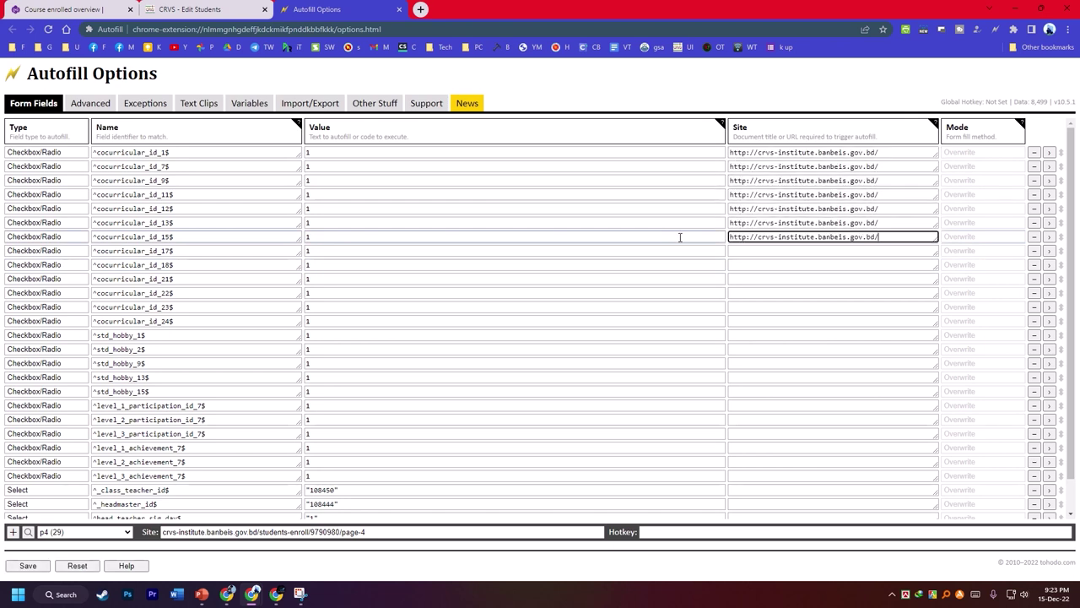
key("Tab")
type("http://crvs-institute.banbeis.gov.bd/")
key("Tab")
type("http://crvs-institute.banbeis.gov.bd/")
key("Tab")
type("http://crvs-institute.banbeis.gov.bd/")
key("Tab")
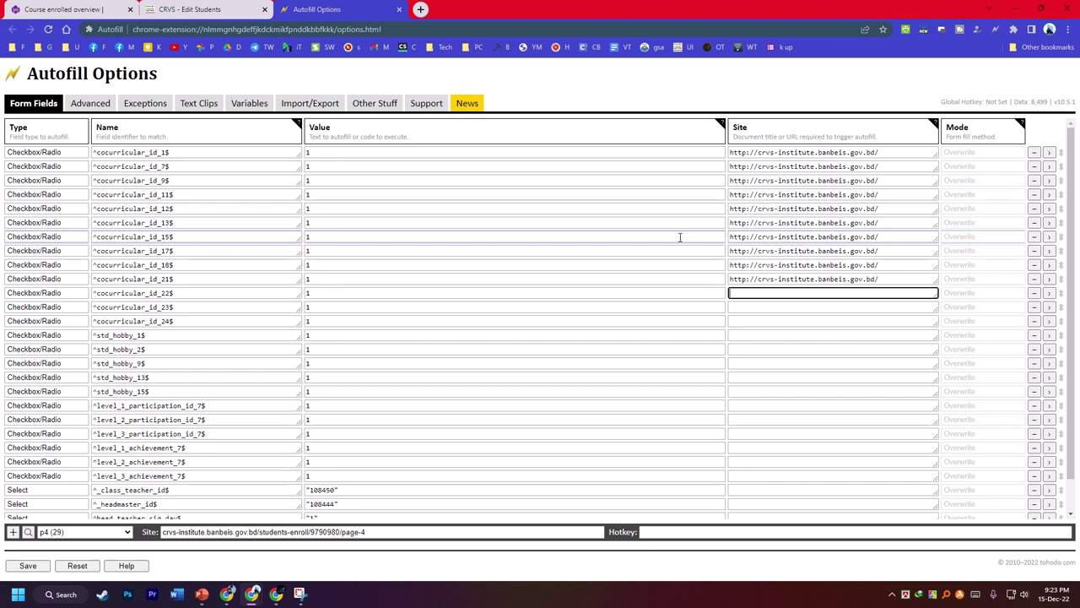
type("http://crvs-institute.banbeis.gov.bd/")
key("Tab")
type("http://crvs-institute.banbeis.gov.bd/")
key("Tab")
type("http://crvs-institute.banbeis.gov.bd/")
key("Tab")
type("http://crvs-institute.banbeis.gov.bd/")
key("Tab")
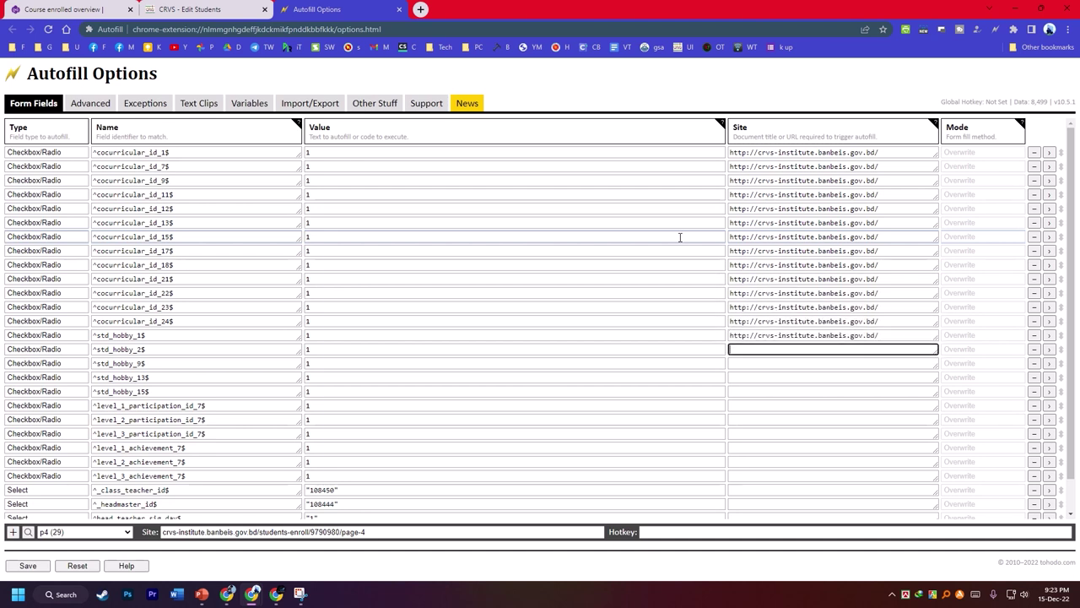
type("http://crvs-institute.banbeis.gov.bd/")
key("Tab")
type("http://crvs-institute.banbeis.gov.bd/")
key("Tab")
type("http://crvs-institute.banbeis.gov.bd/")
key("Tab")
type("http://crvs-institute.banbeis.gov.bd/")
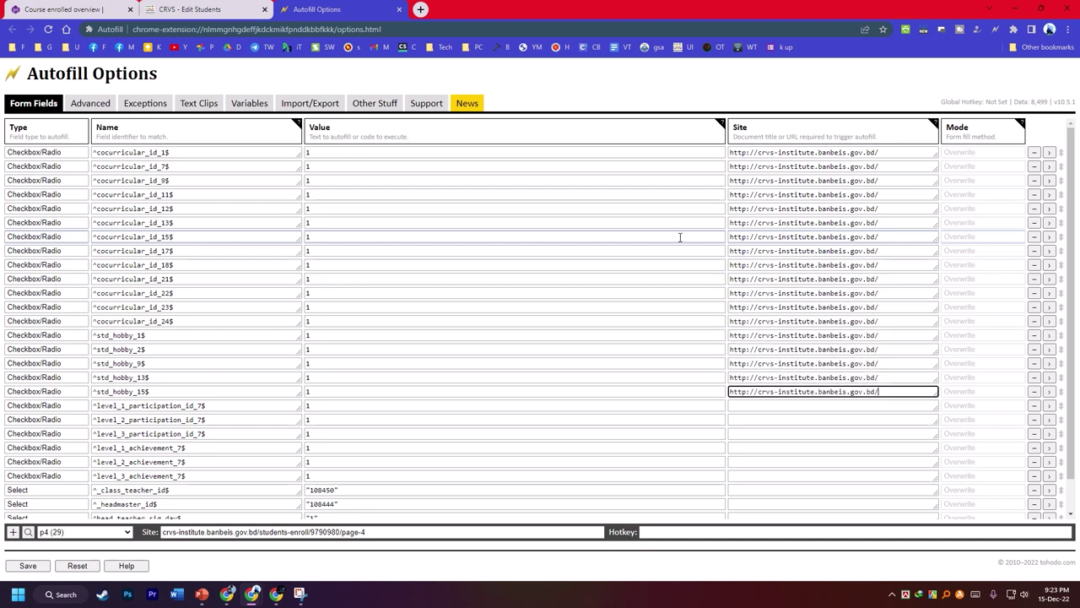
key("Tab")
type("http://crvs-institute.banbeis.gov.bd/")
key("Tab")
type("http://crvs-institute.banbeis.gov.bd/")
key("Tab")
type("http://crvs-institute.banbeis.gov.bd/")
key("Tab")
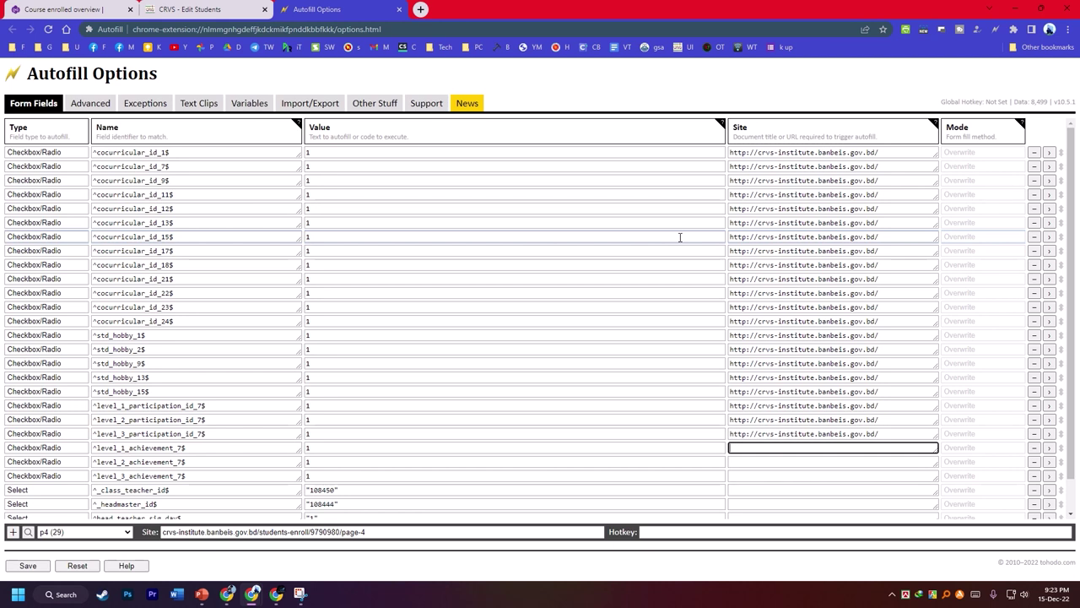
type("http://crvs-institute.banbeis.gov.bd/")
key("Tab")
type("http://crvs-institute.banbeis.gov.bd/")
key("Tab")
type("http://crvs-institute.banbeis.gov.bd/")
key("Tab")
- Give the class_teacher_id, headmaster_id and signature rules the site address, then save and return to CRVS
type("http://crvs-institute.banbeis.gov.bd/")
key("Tab")
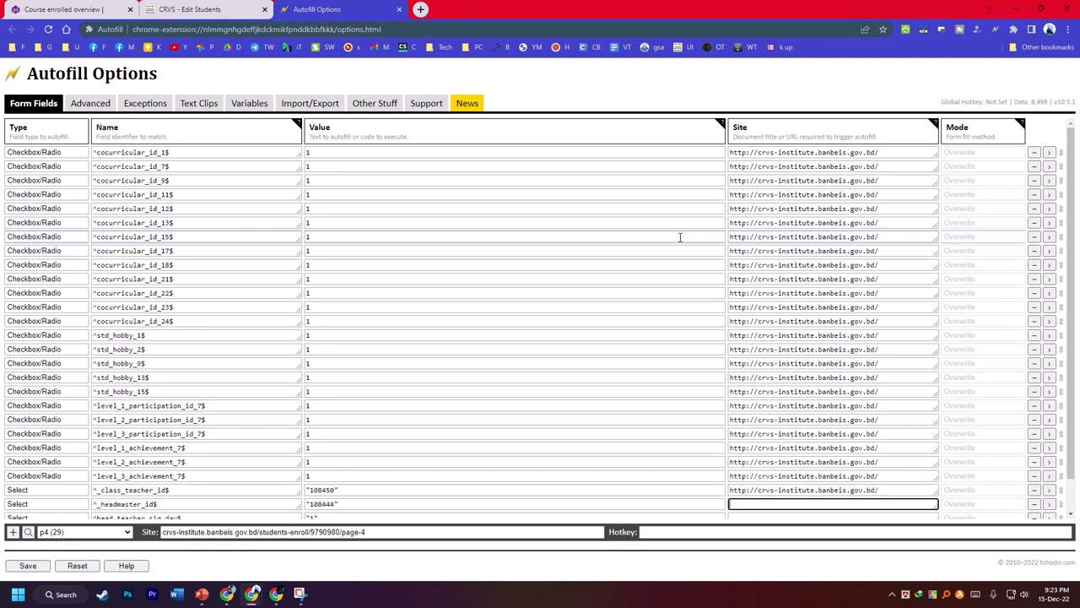
scroll(683, 245, "down", 2)
type("http://crvs-institute.banbeis.gov.bd/")
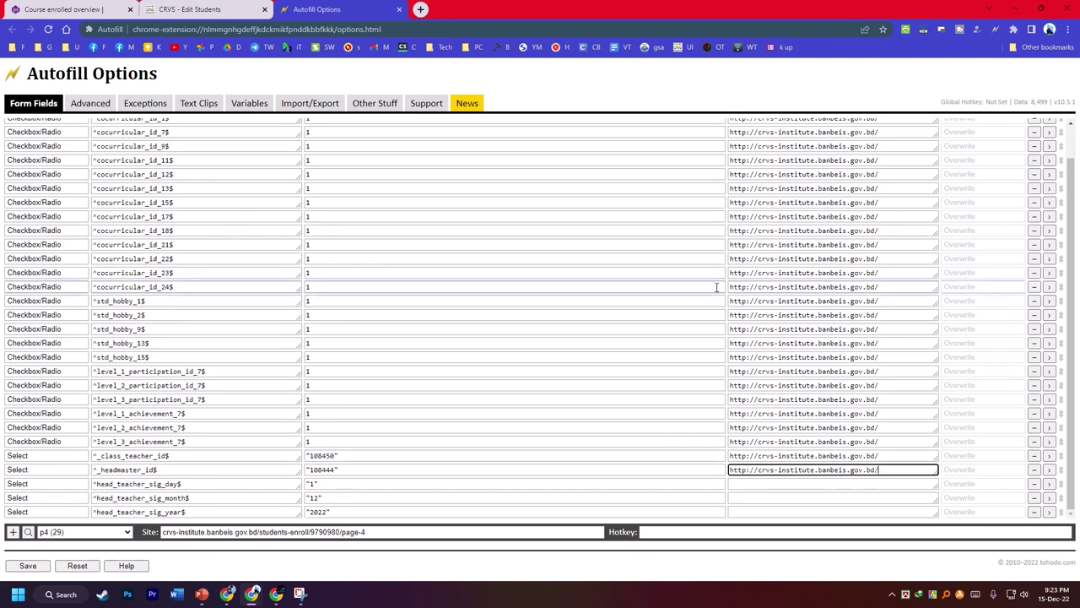
key("Tab")
type("http://crvs-institute.banbeis.gov.bd/")
key("Tab")
type("http://crvs-institute.banbeis.gov.bd/")
key("Tab")
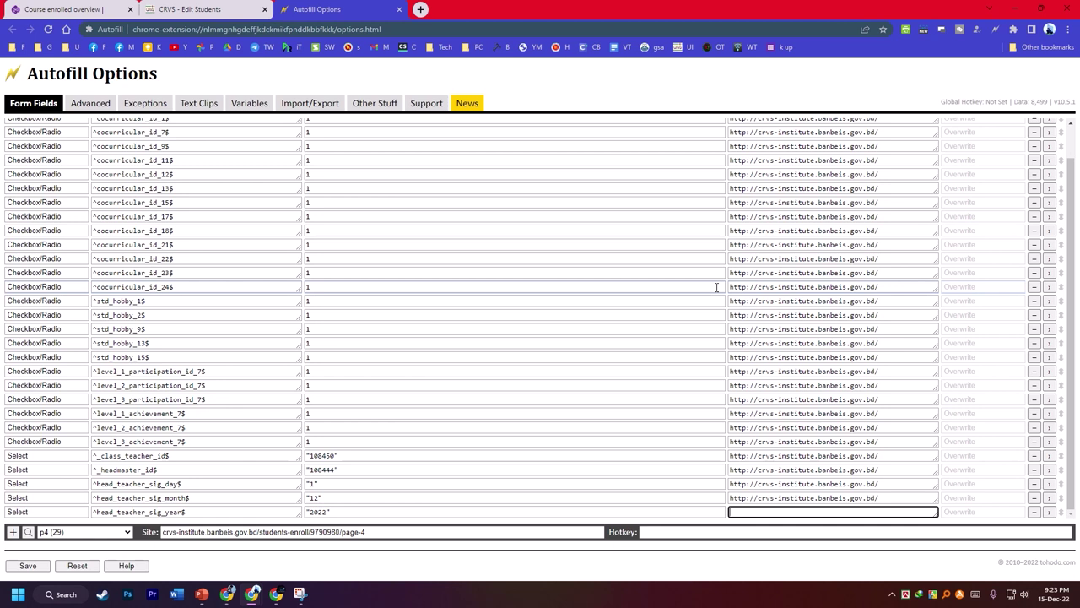
type("http://crvs-institute.banbeis.gov.bd/")
left_click(28, 566)
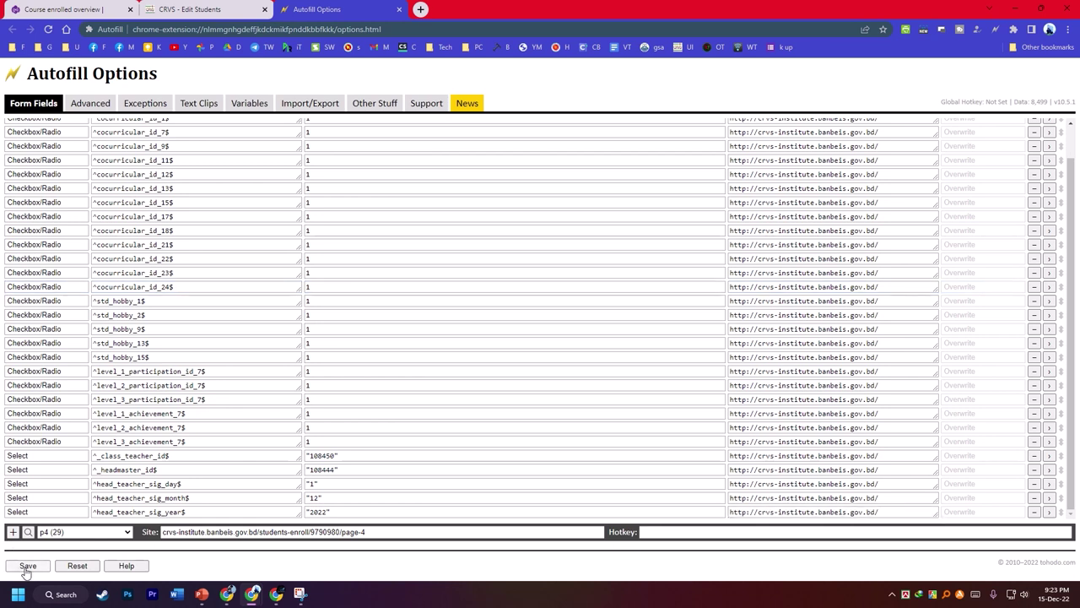
left_click(202, 9)
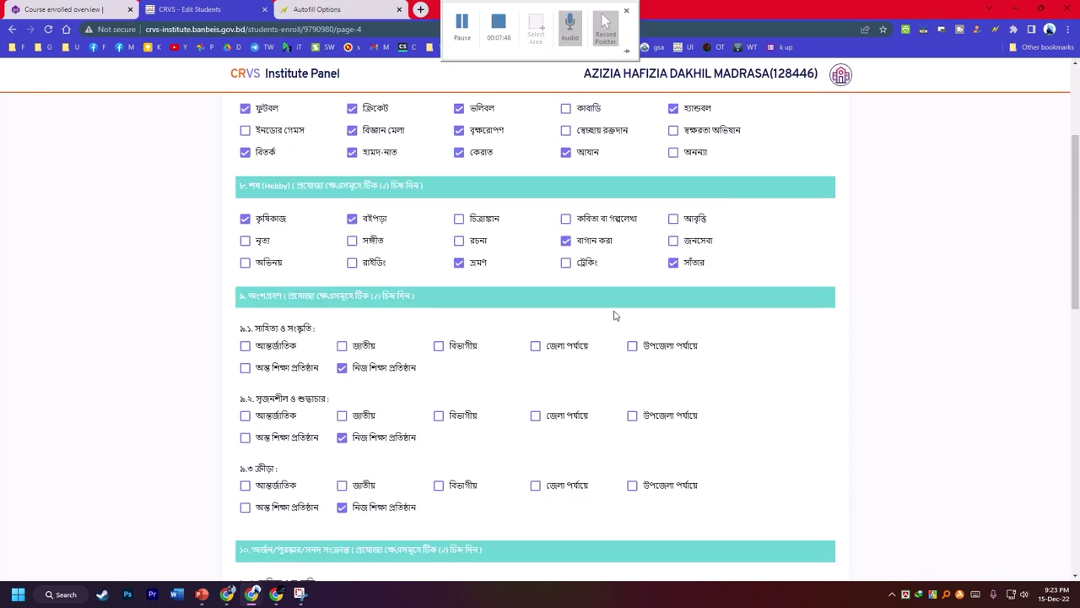
- Use Save & Finished on page 4, then Go To New Student Enrollment Form
scroll(533, 384, "down", 4)
scroll(533, 384, "down", 3)
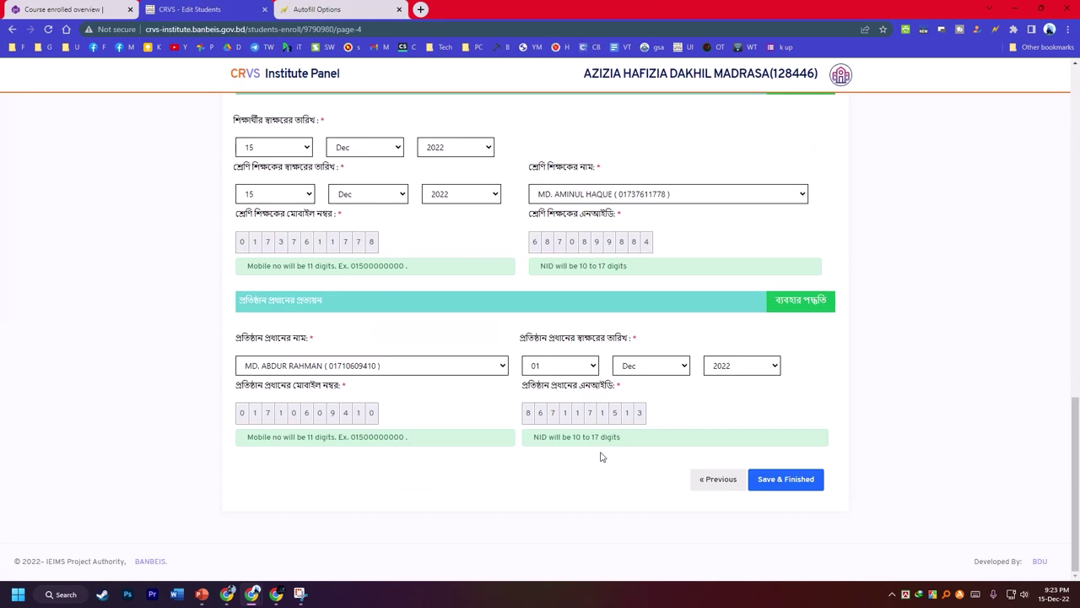
left_click(786, 475)
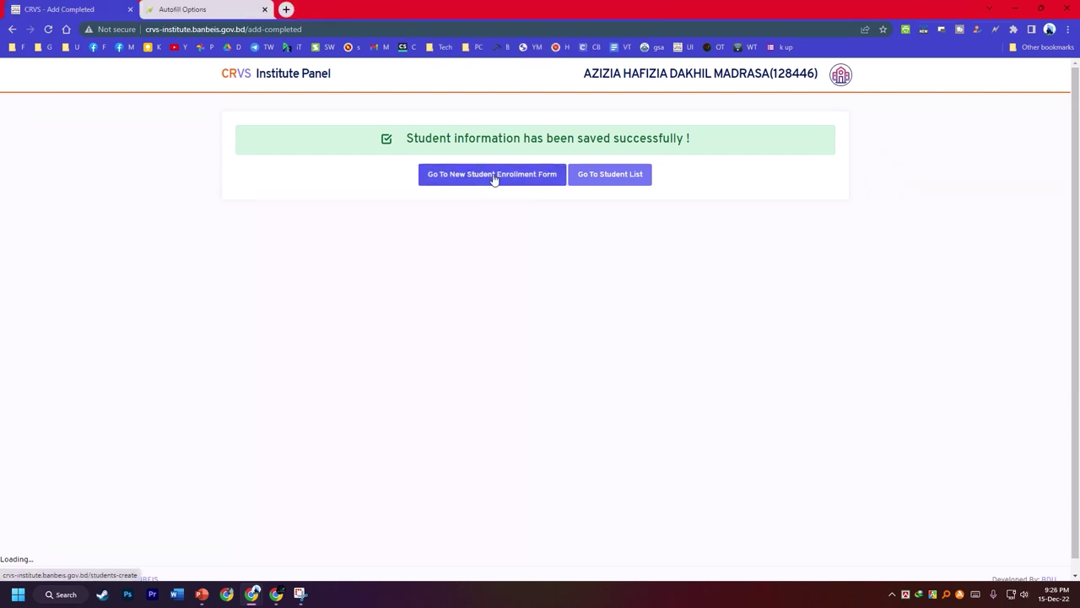
left_click(492, 178)
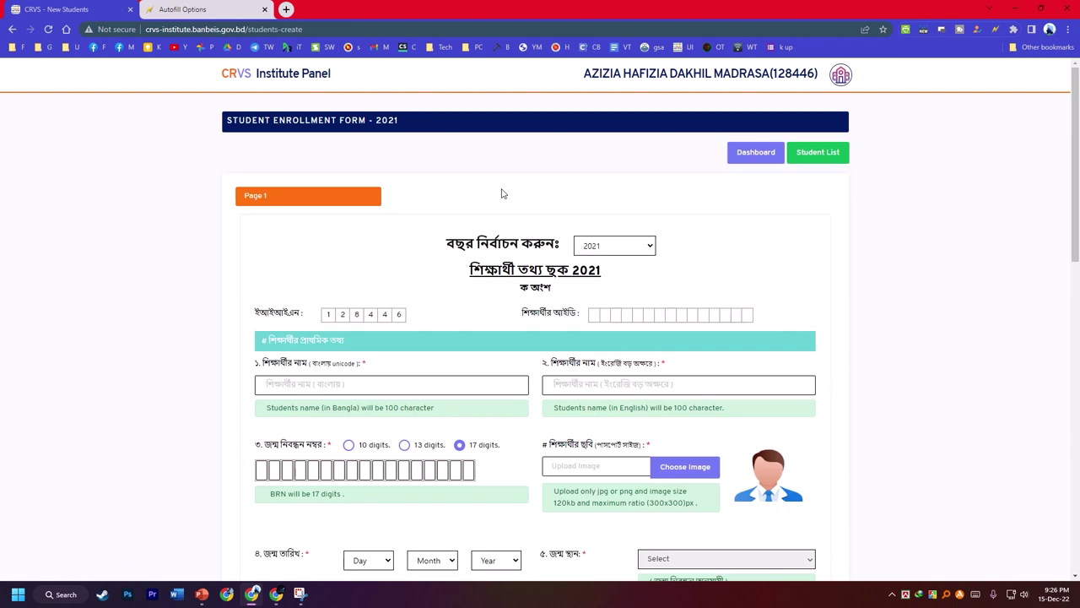
- Fill the new enrollment form by running the Autofill profile p2
right_click(926, 192)
mouse_move(774, 354)
mouse_move(962, 374)
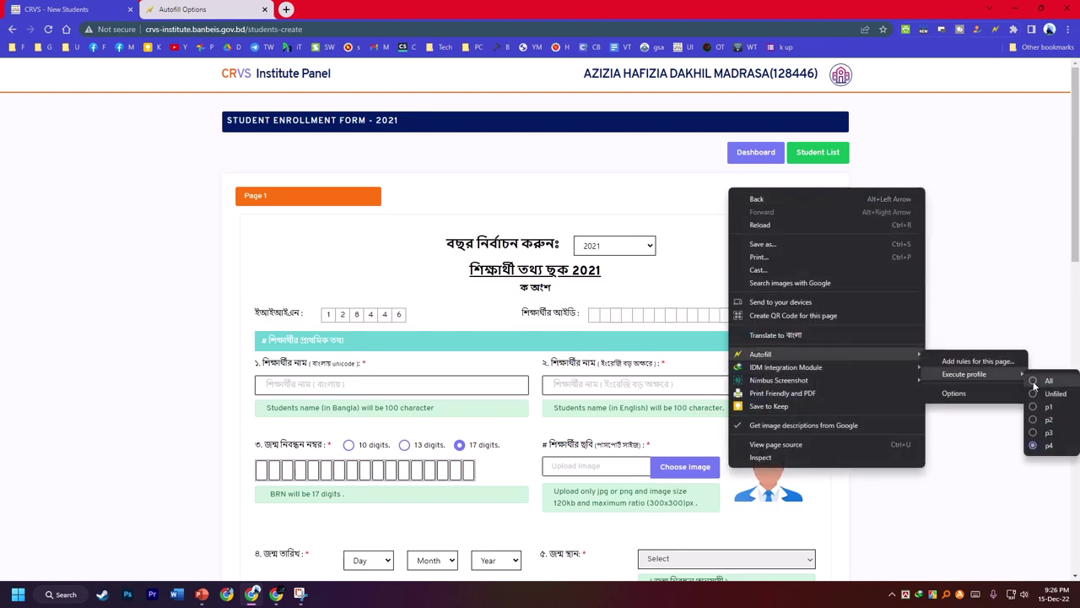
left_click(1049, 419)
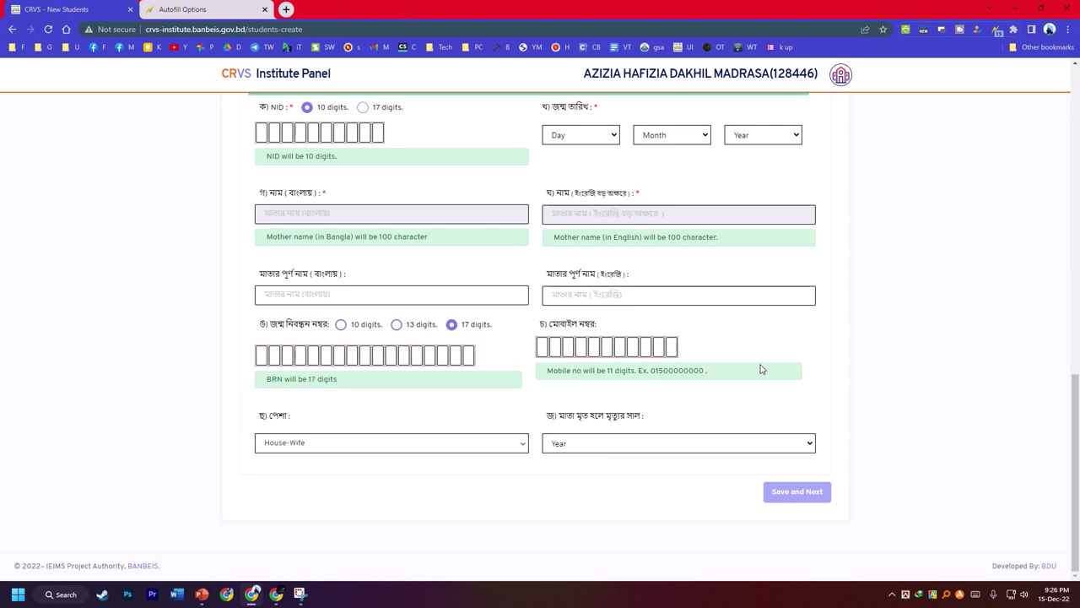
scroll(548, 319, "up", 15)
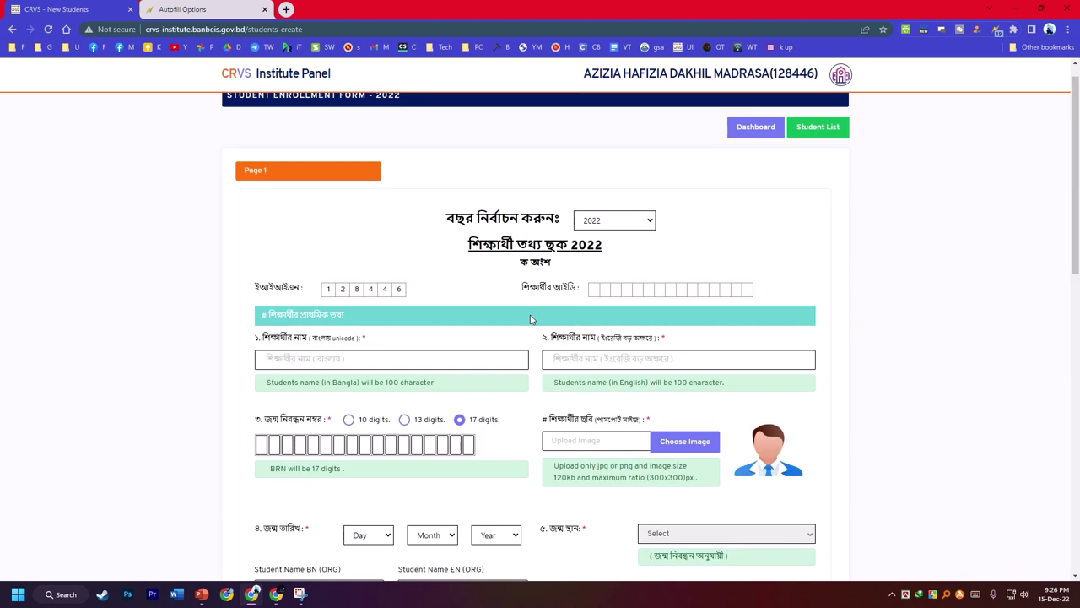
scroll(531, 318, "up", 1)
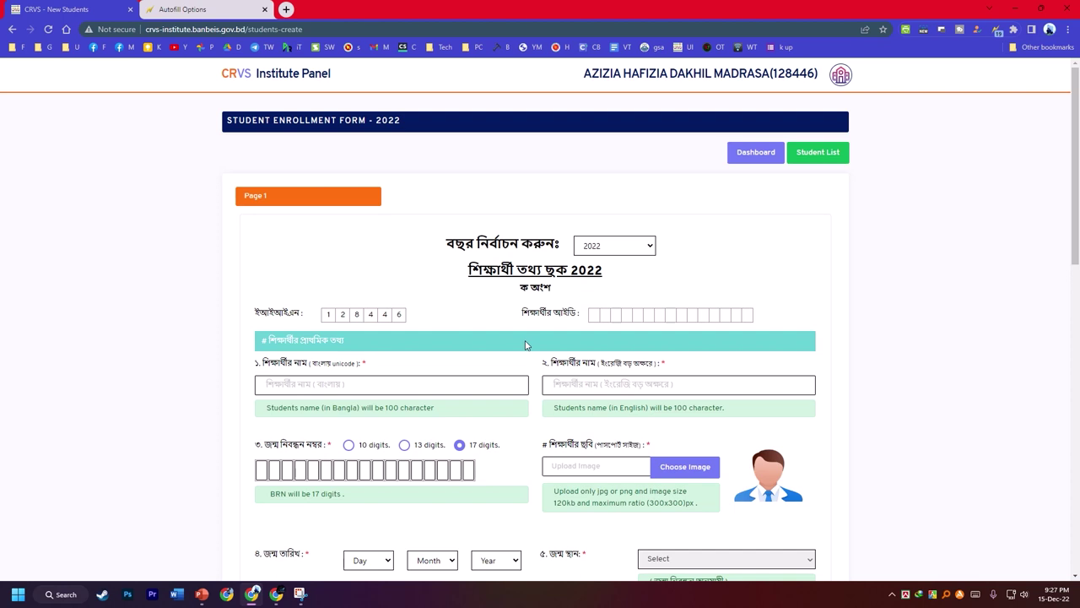
scroll(525, 344, "down", 1)
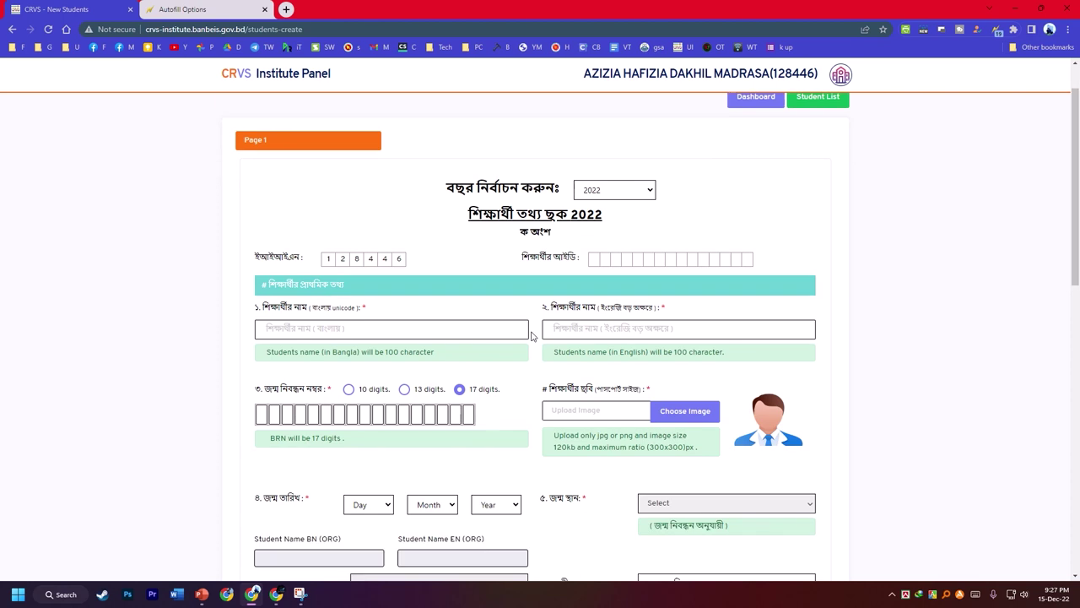
- Enter the birth registration number and set the birth date to 22 Dec 2011
left_click(261, 414)
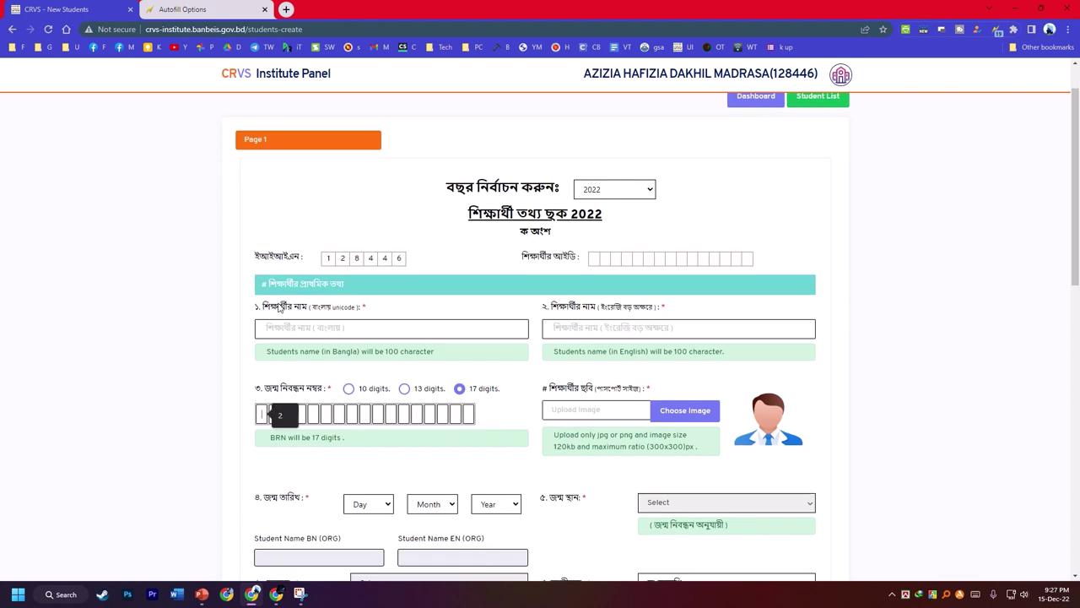
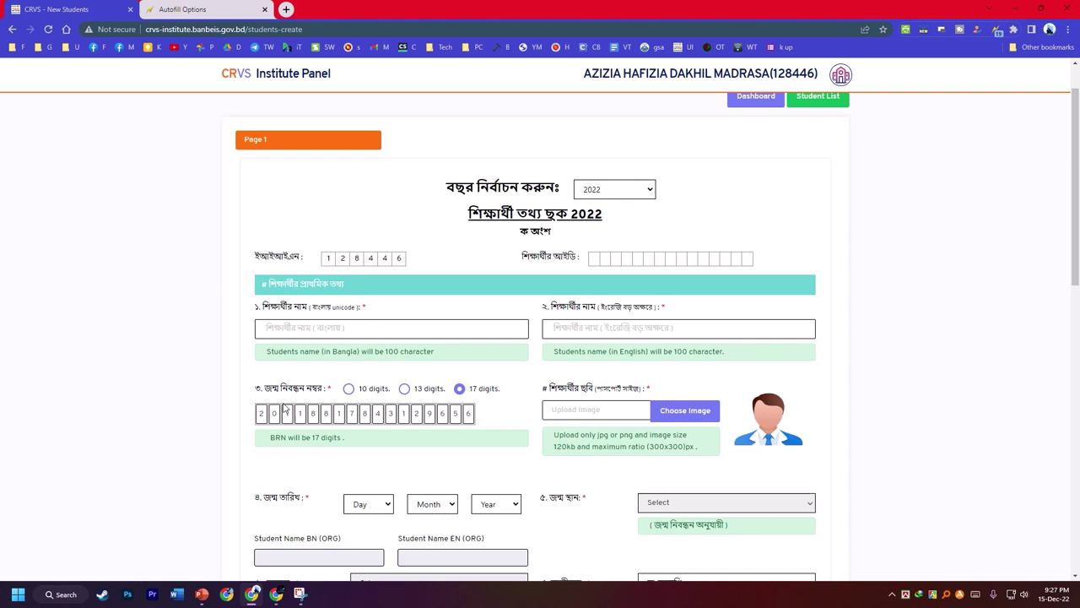
scroll(285, 408, "down", 2)
left_click(362, 393)
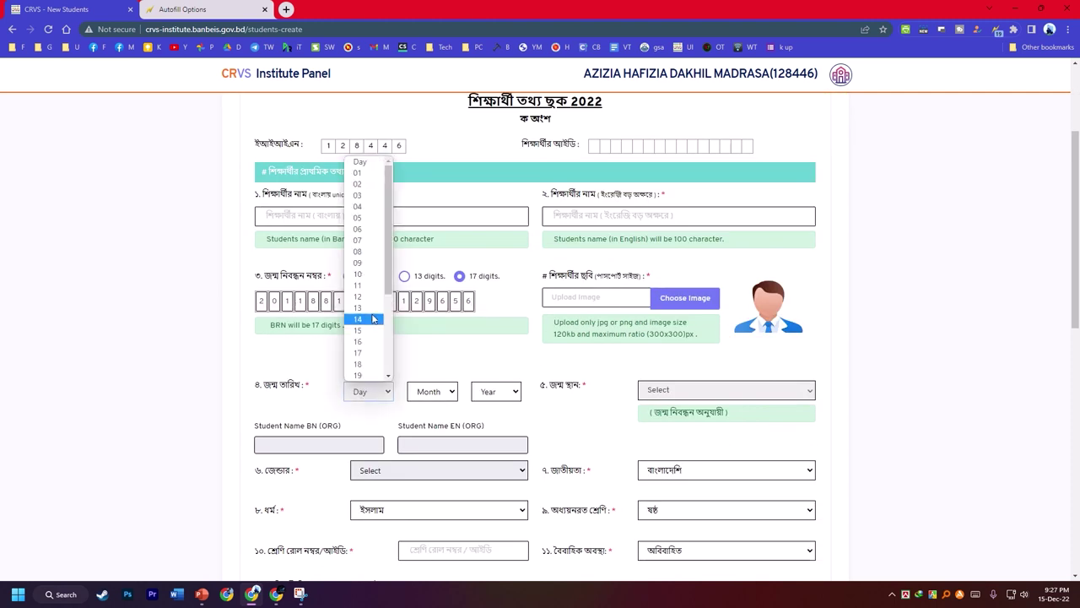
scroll(363, 317, "down", 2)
left_click(361, 301)
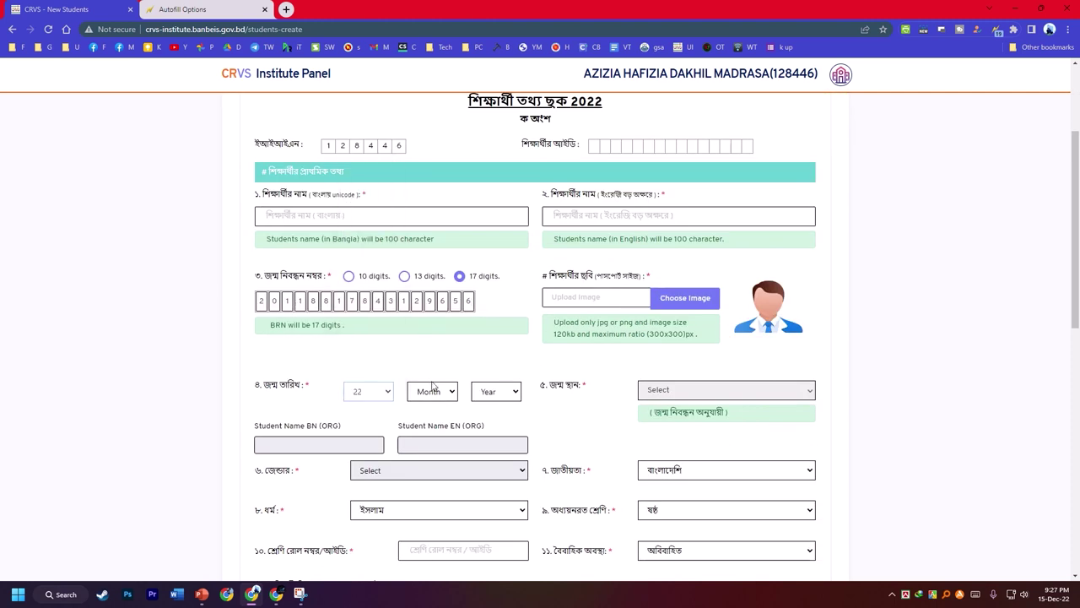
left_click(430, 392)
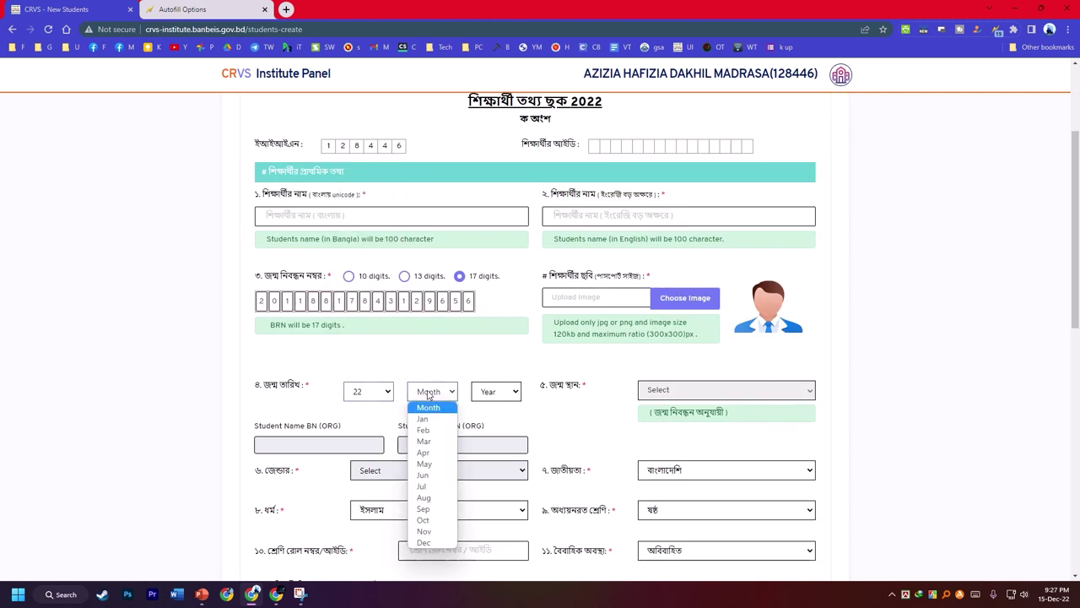
left_click(425, 542)
left_click(492, 392)
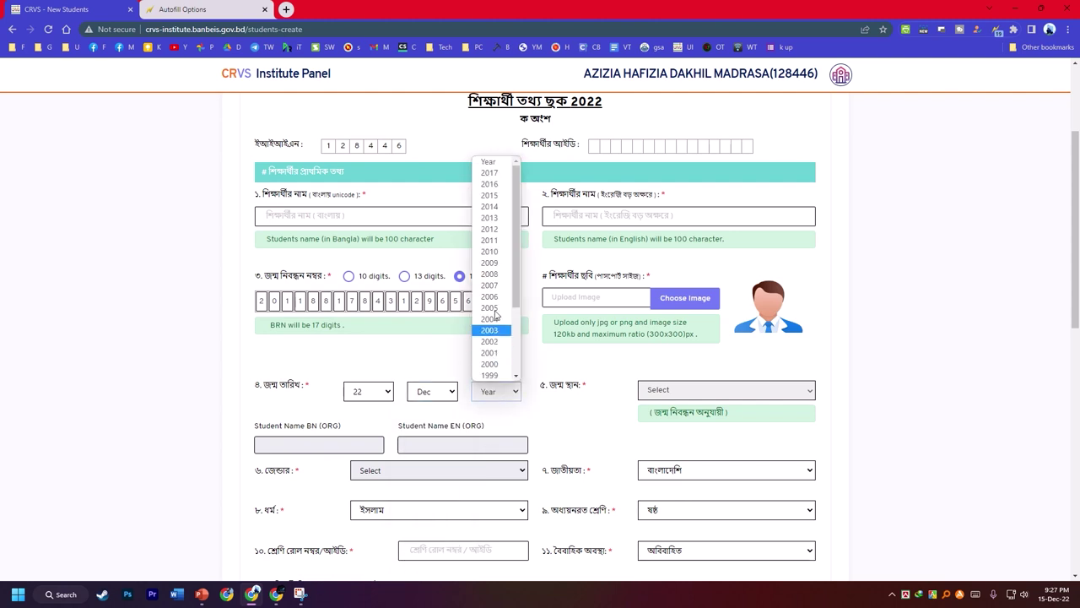
left_click(491, 240)
- Drag the verified names into both student name fields, including the Bangla name
scroll(458, 405, "down", 1)
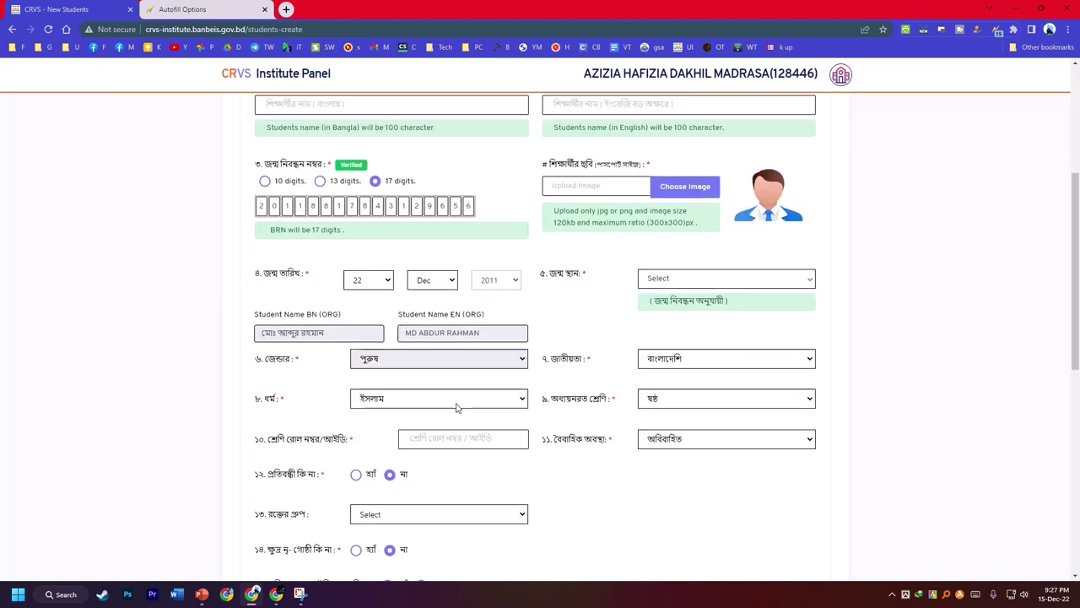
left_click_drag(499, 331, 602, 169)
scroll(424, 366, "up", 1)
left_click_drag(342, 397, 316, 163)
- Attach e_2.jpg as the student photo, cropped and uploaded
left_click(685, 243)
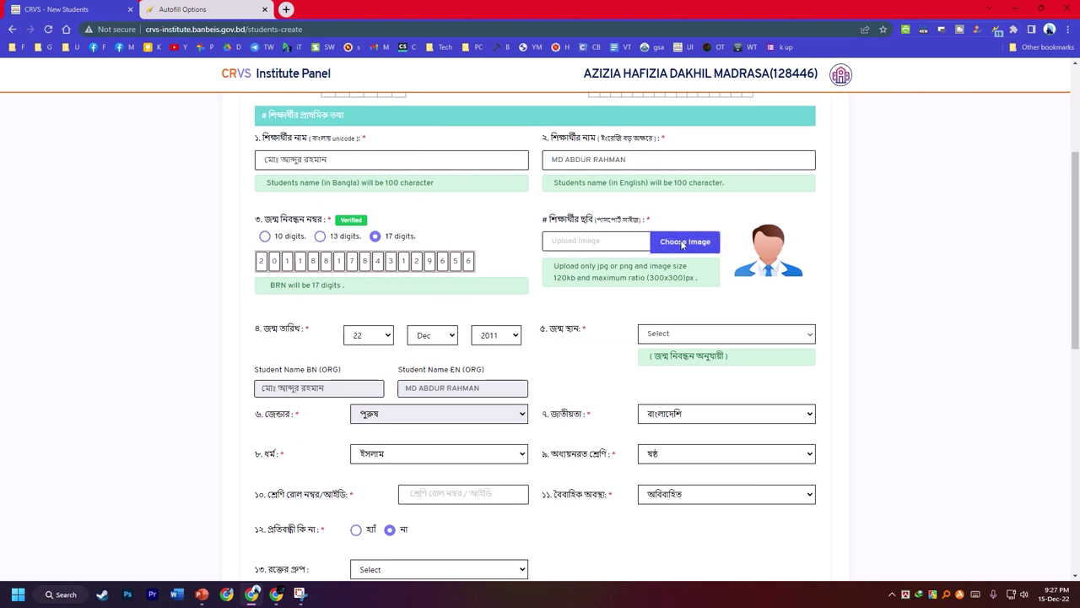
left_click(197, 192)
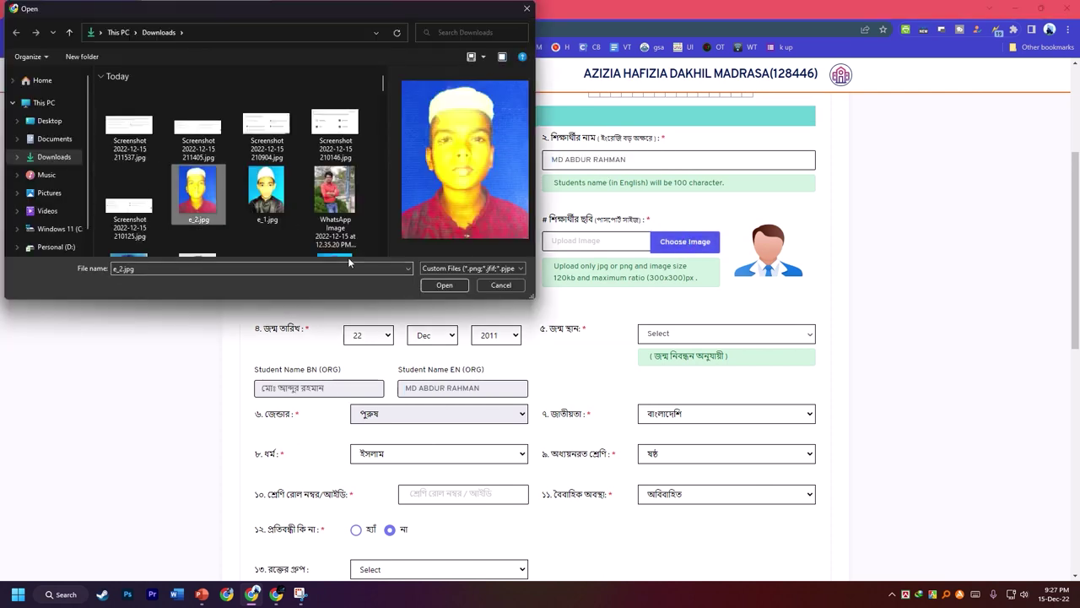
left_click(444, 285)
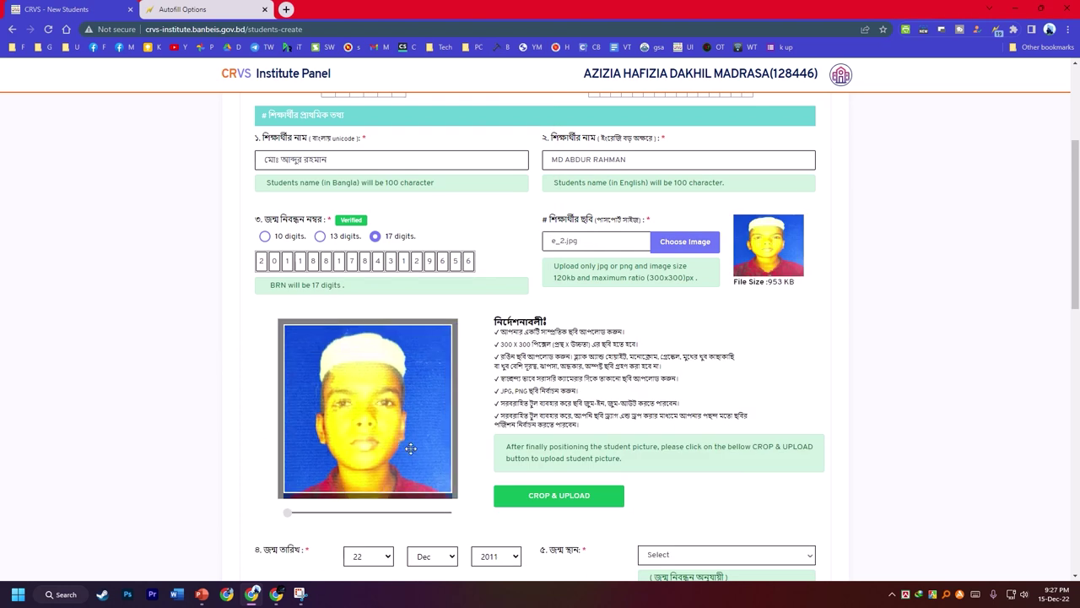
left_click(558, 495)
scroll(396, 405, "down", 1)
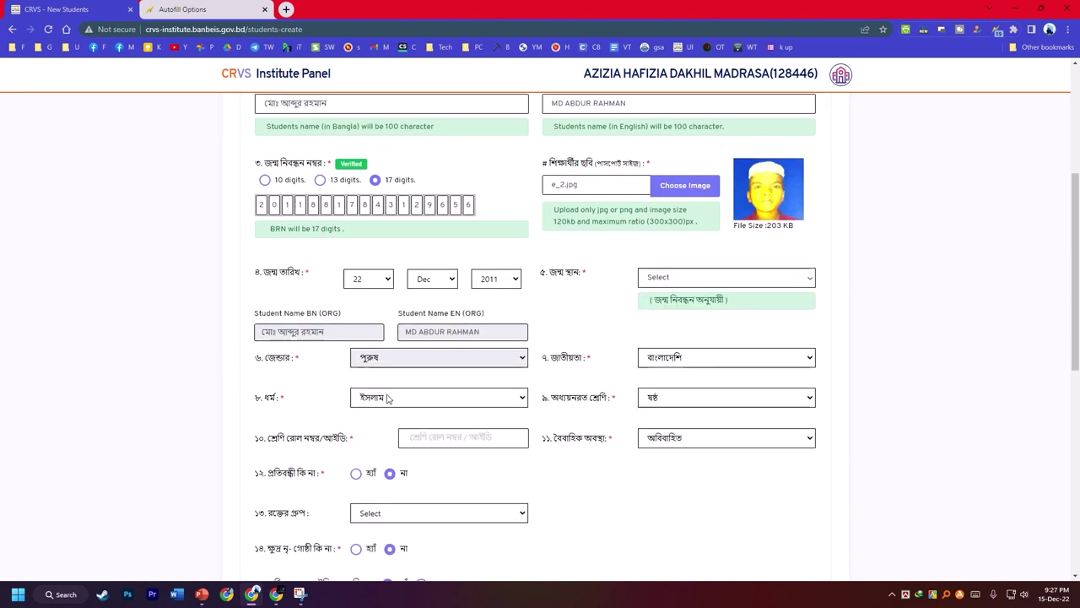
- Enter class roll number 13 and set the birthplace to সিরাজগঞ্জ
left_click(443, 434)
type("13")
left_click(677, 284)
scroll(690, 354, "down", 10)
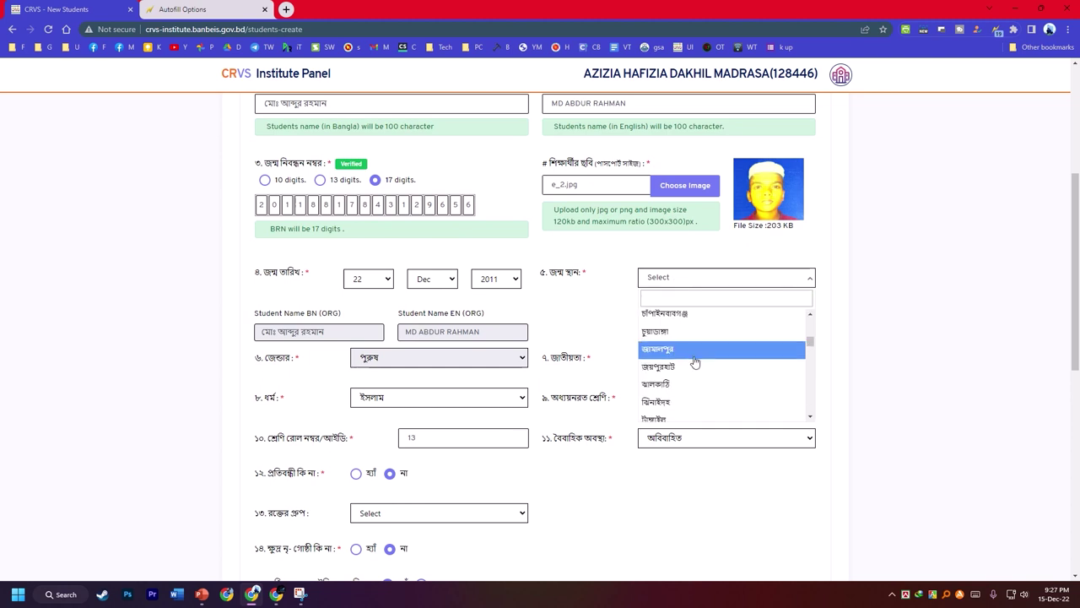
scroll(675, 372, "down", 8)
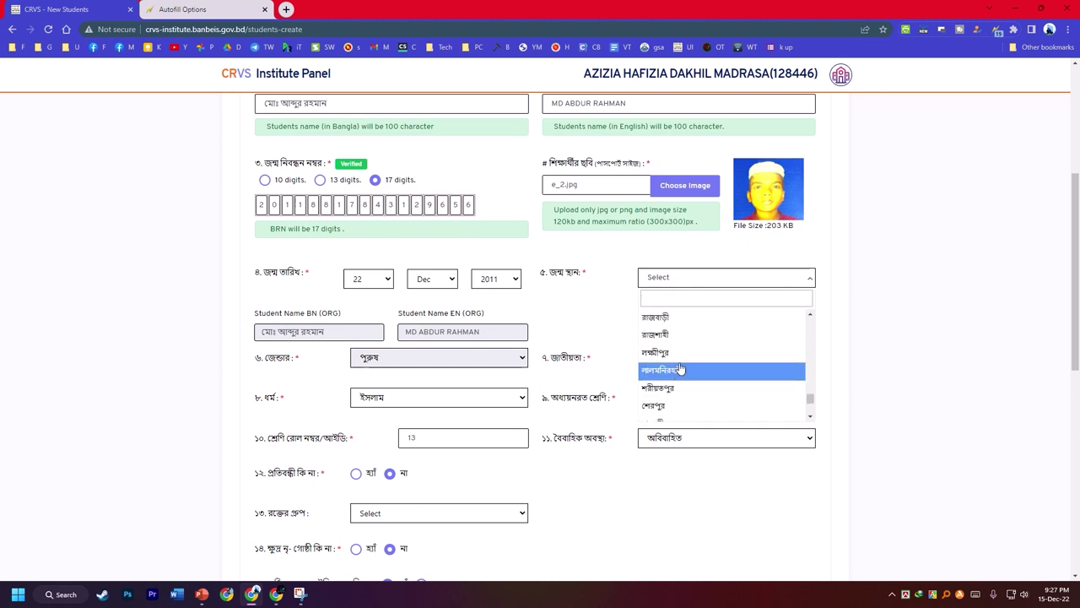
left_click(675, 340)
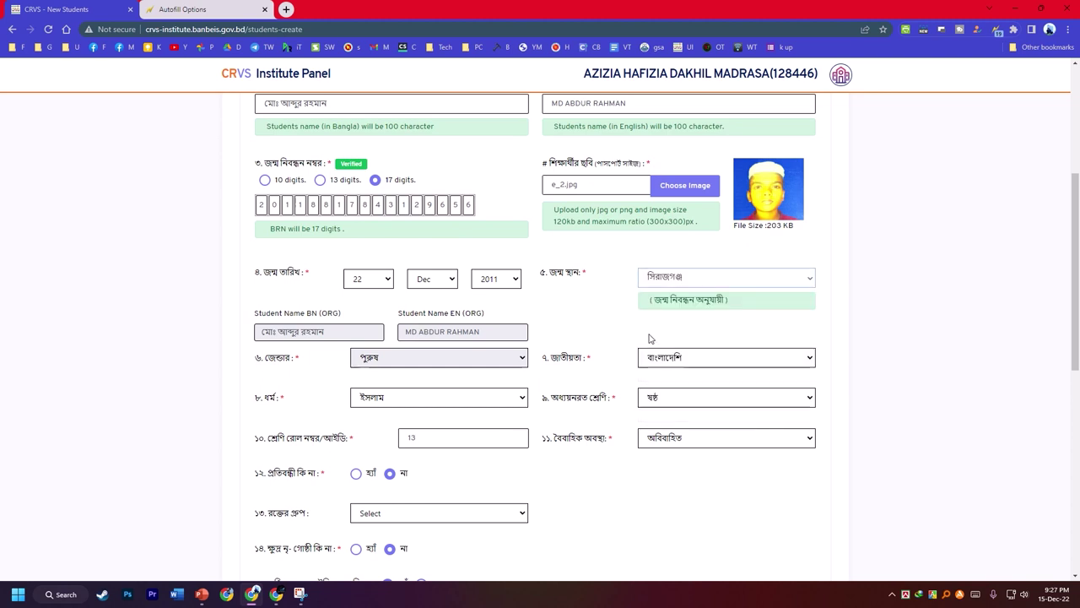
scroll(569, 309, "down", 2)
scroll(586, 368, "down", 1)
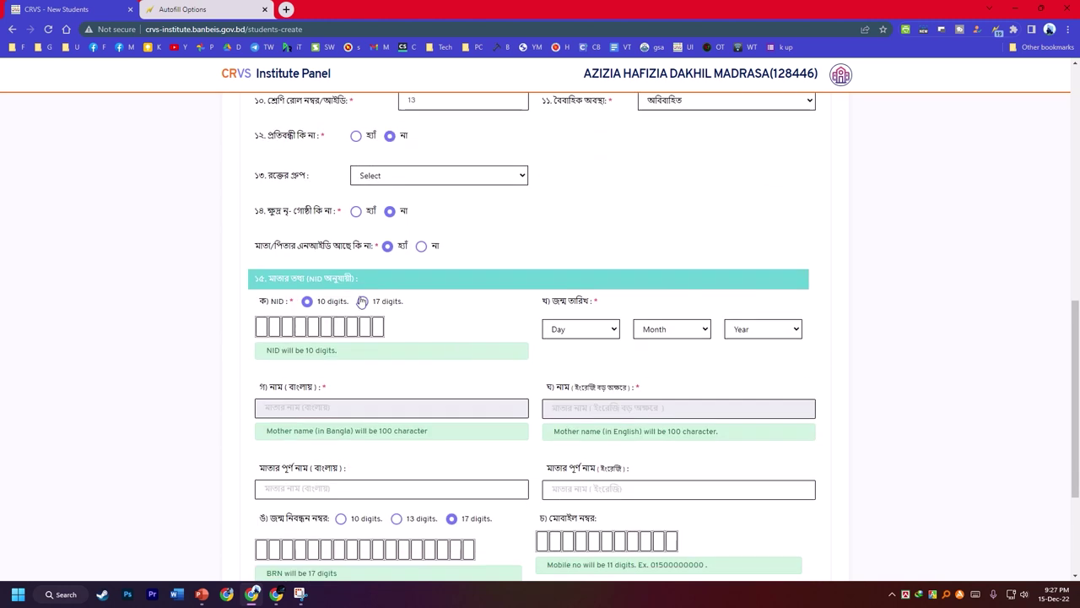
- Enter the mother's NID number and set her birth date to 06 Jun 1975
left_click(259, 326)
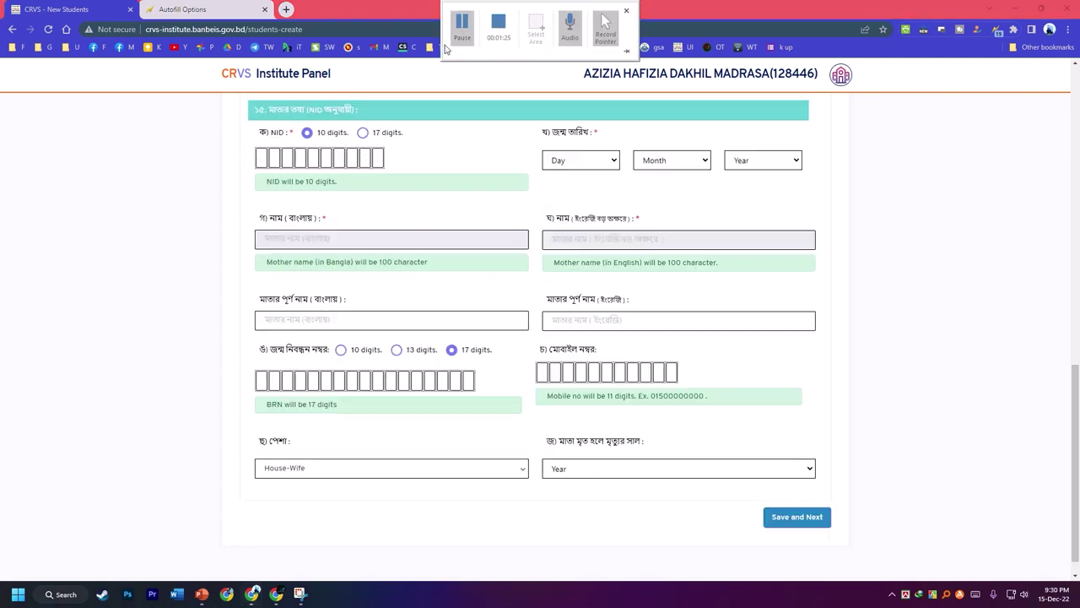
left_click(262, 158)
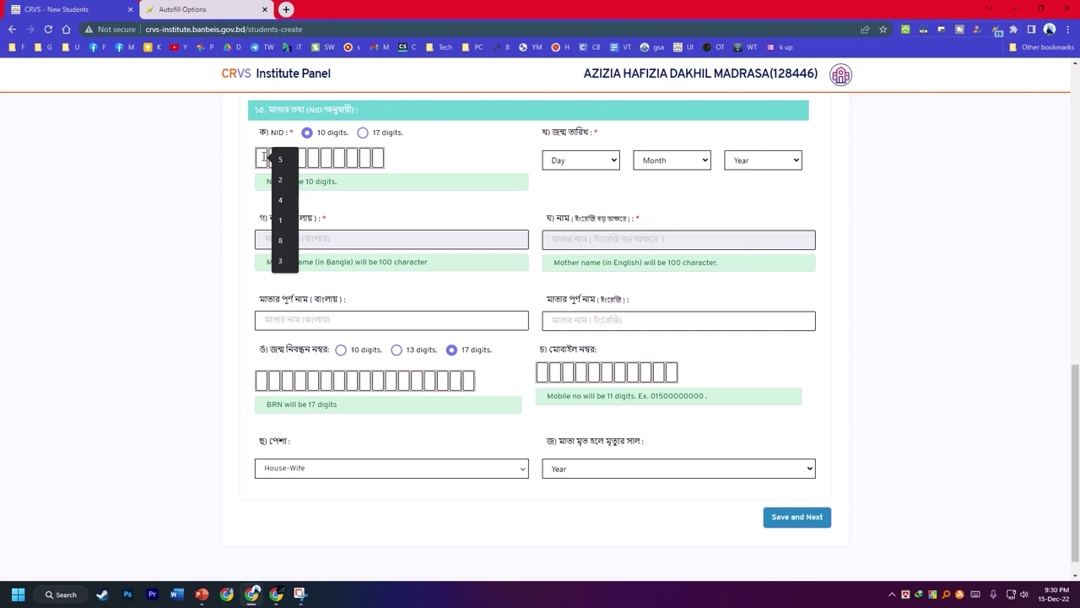
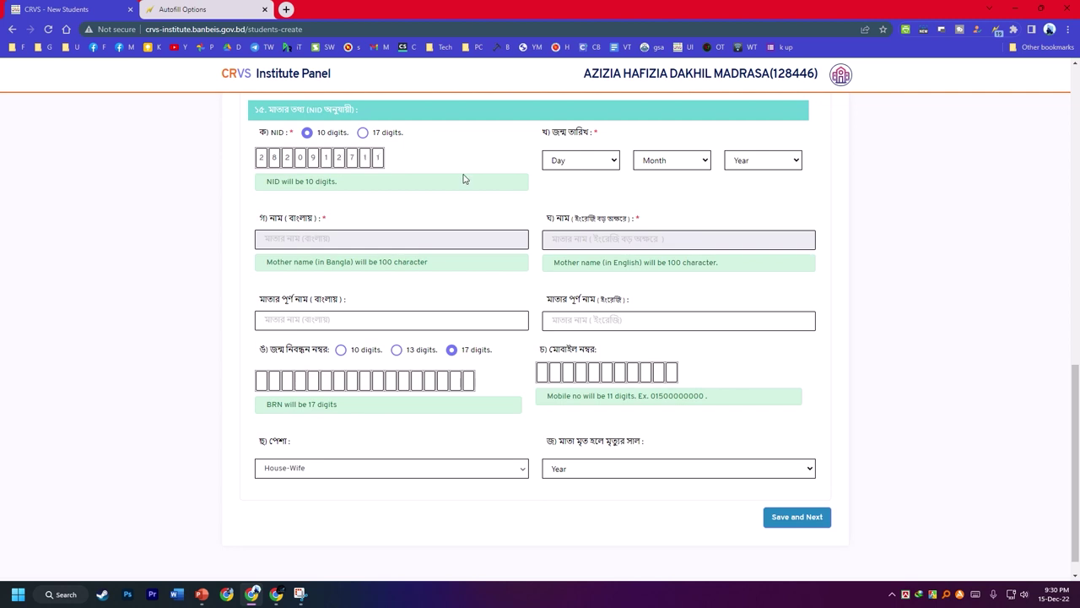
left_click(609, 162)
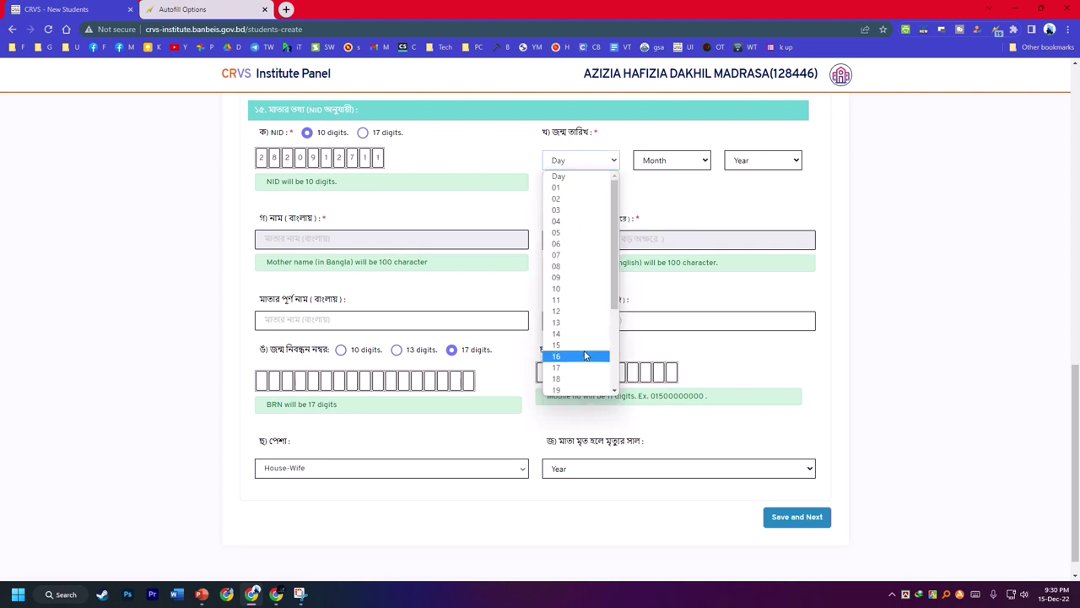
left_click(579, 243)
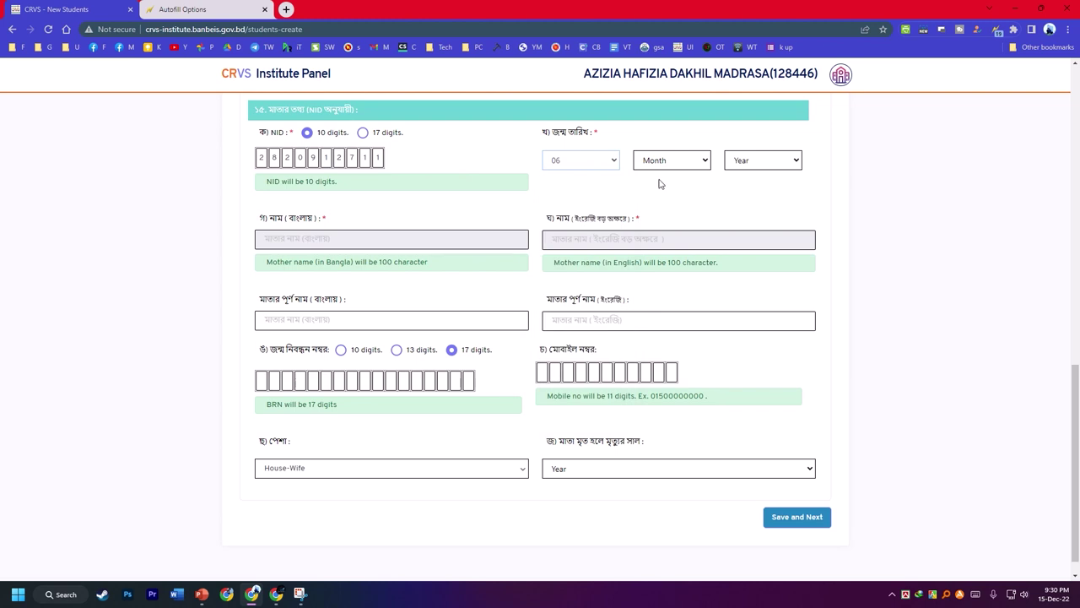
left_click(669, 160)
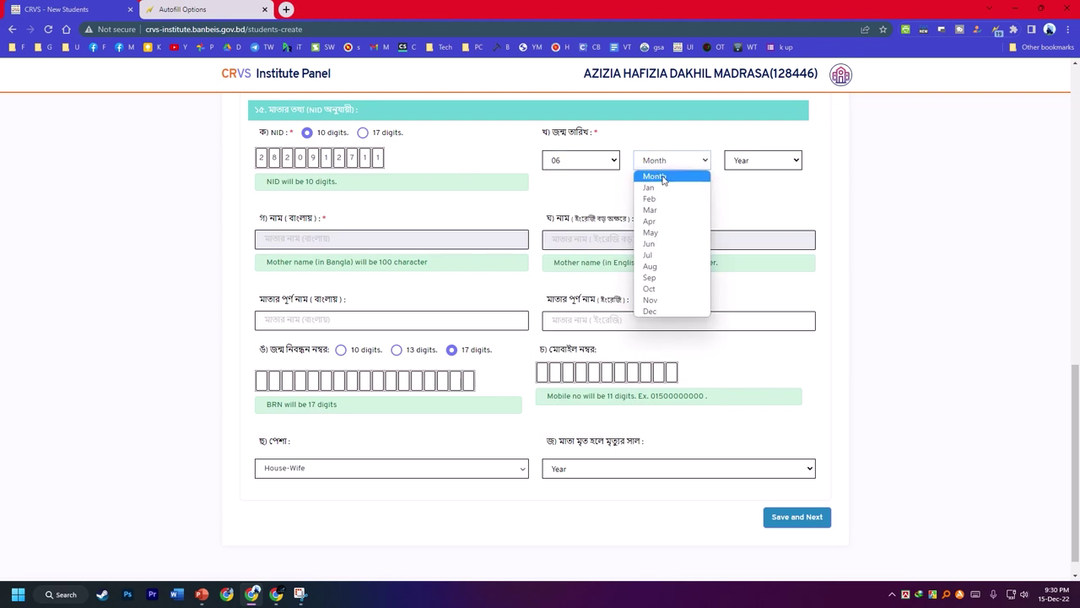
left_click(654, 243)
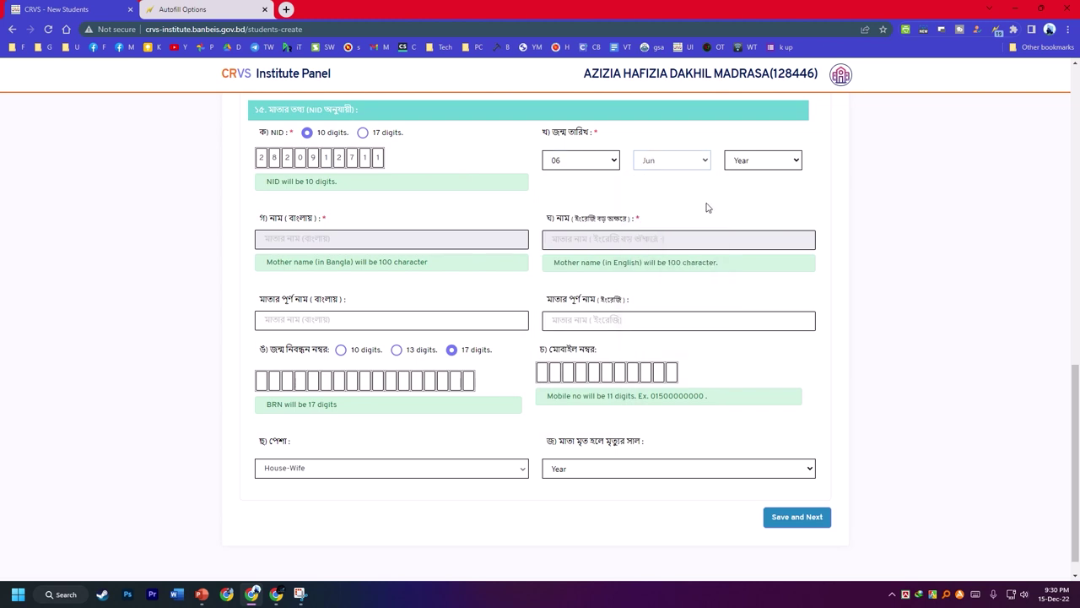
left_click(749, 166)
scroll(751, 355, "down", 10)
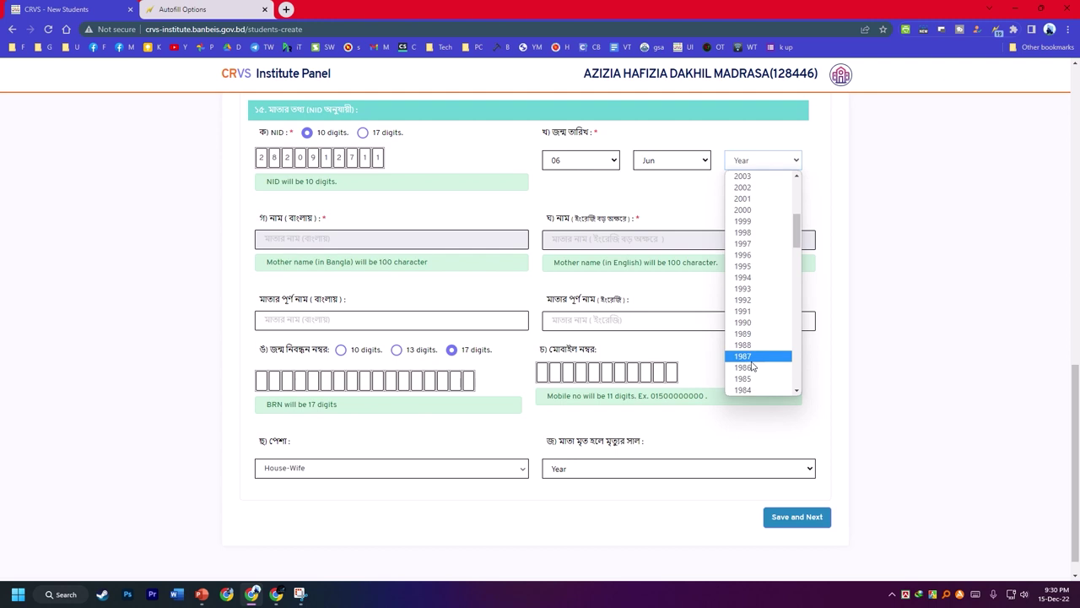
scroll(752, 353, "up", 3)
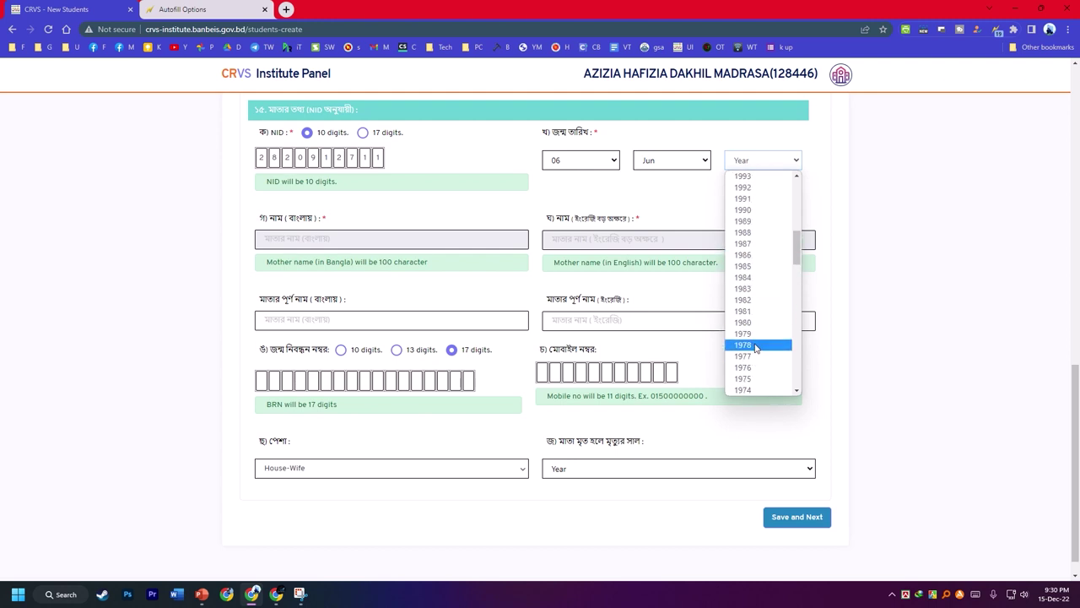
left_click(751, 379)
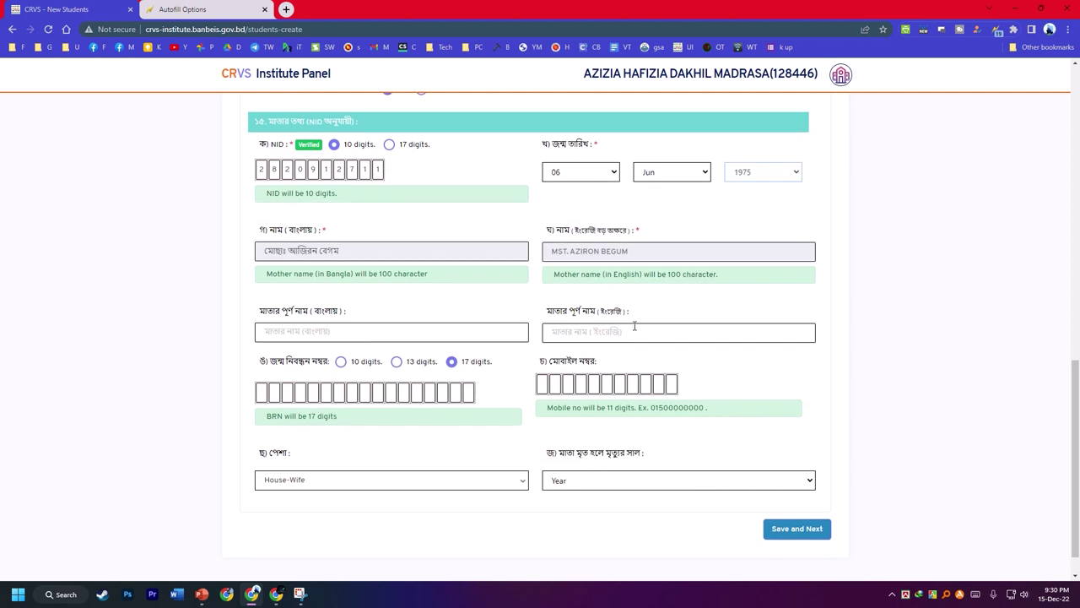
- Copy the mother's English and Bangla names into the full-name fields and save the page
left_click_drag(638, 250, 574, 336)
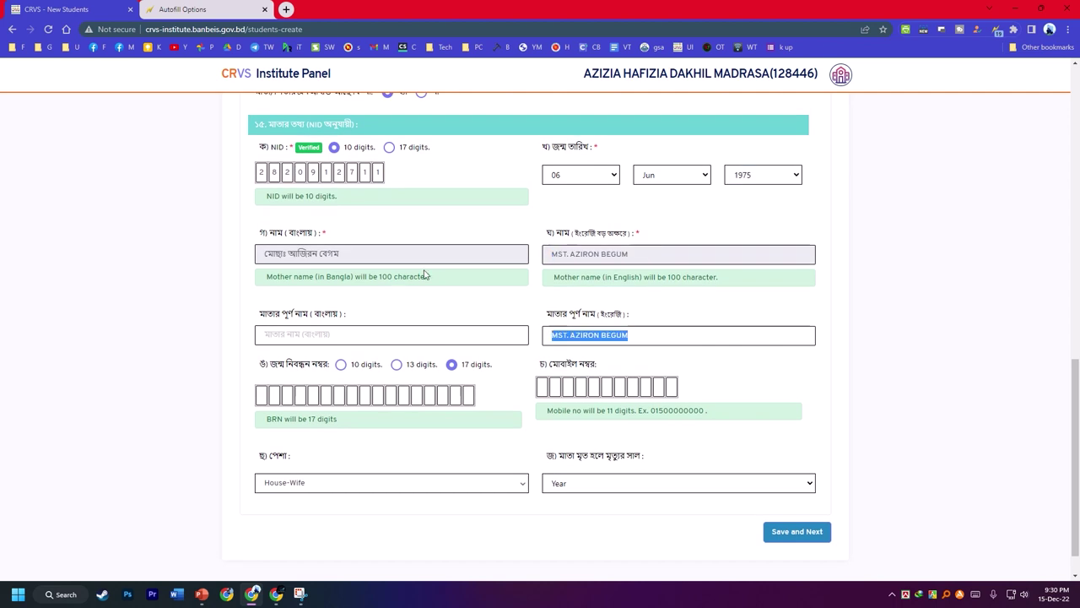
left_click_drag(418, 255, 225, 252)
left_click_drag(297, 254, 297, 335)
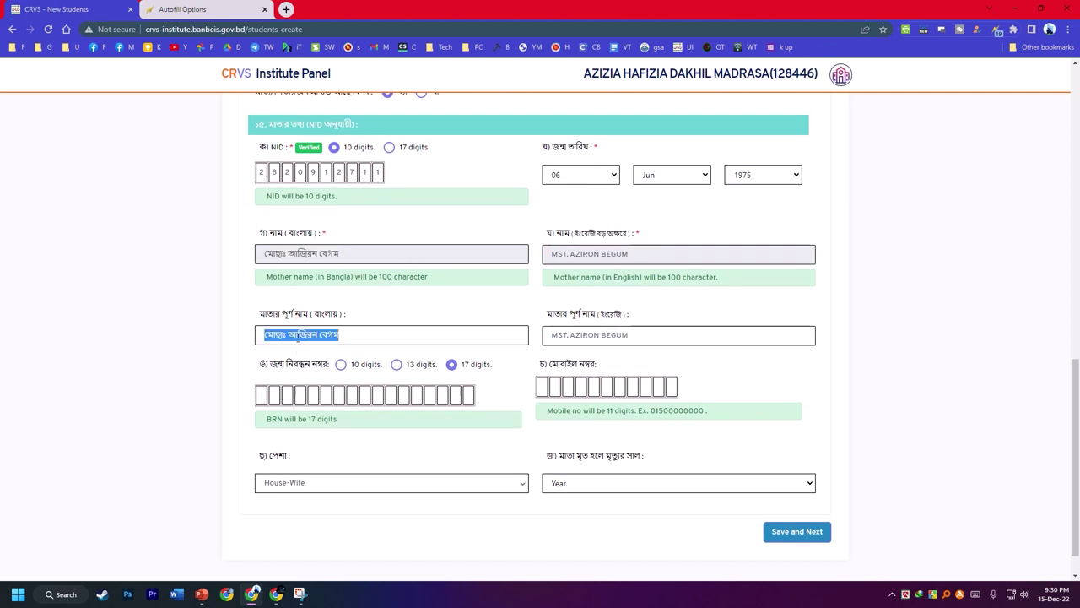
left_click(541, 387)
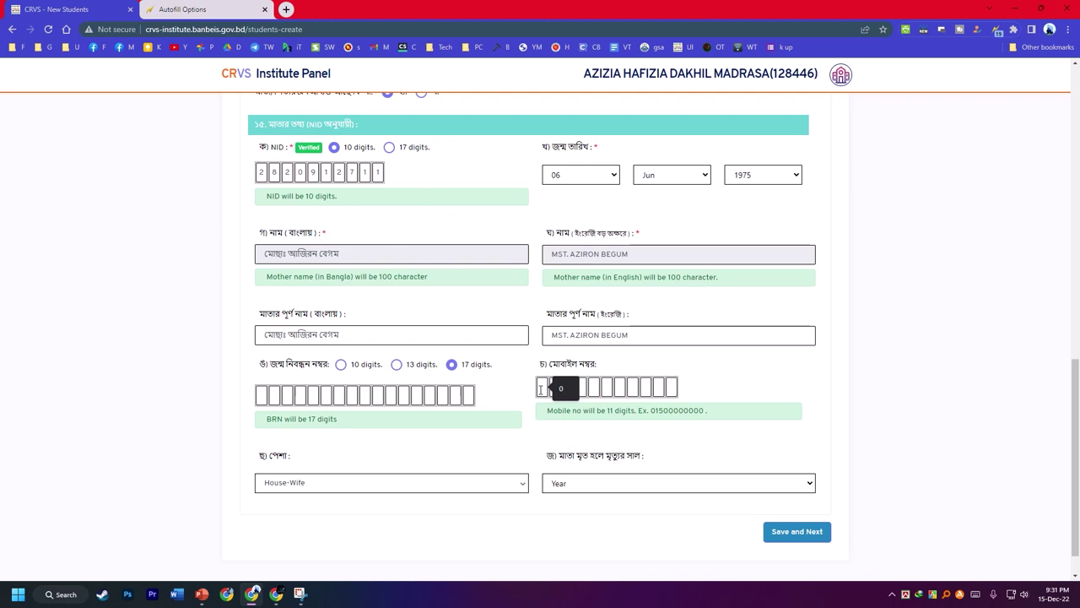
left_click(778, 534)
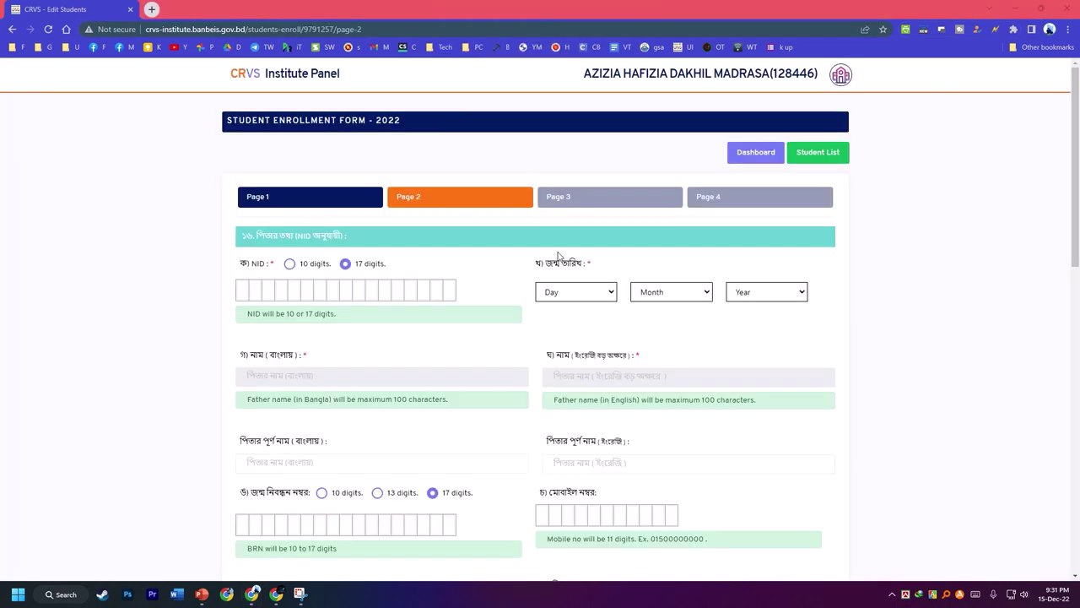
- Run the p2 autofill profile and enter the father's NID number
right_click(886, 254)
mouse_move(743, 418)
mouse_move(928, 441)
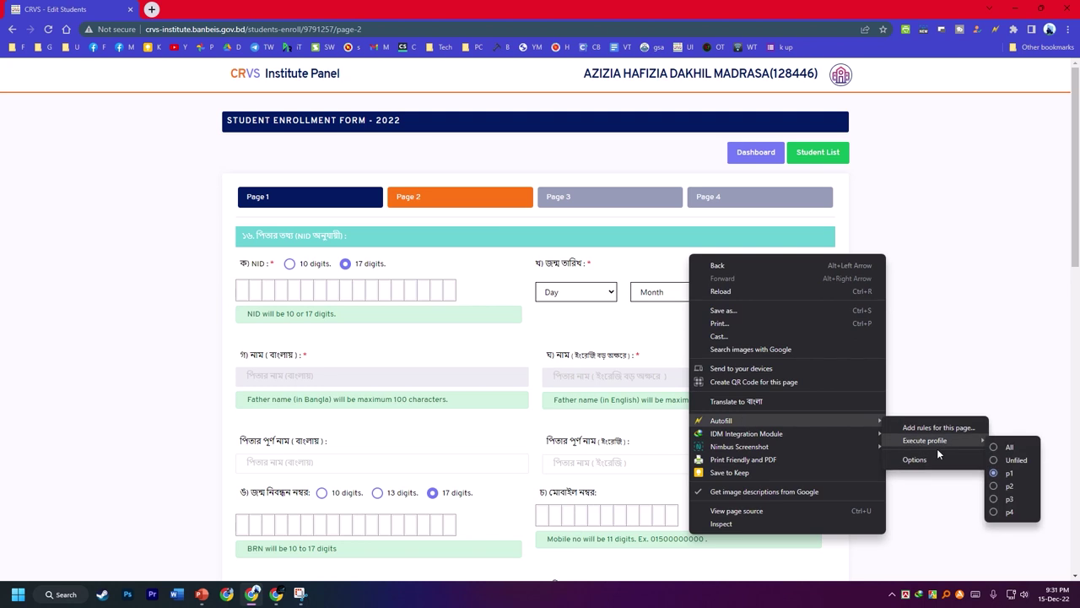
left_click(1009, 486)
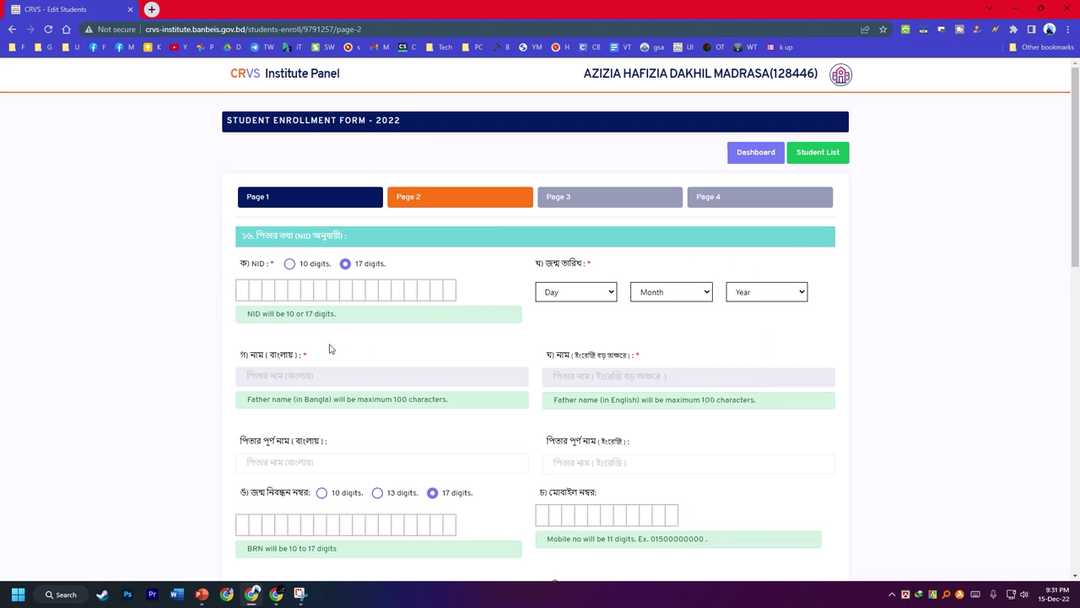
scroll(330, 349, "down", 6)
scroll(687, 236, "up", 3)
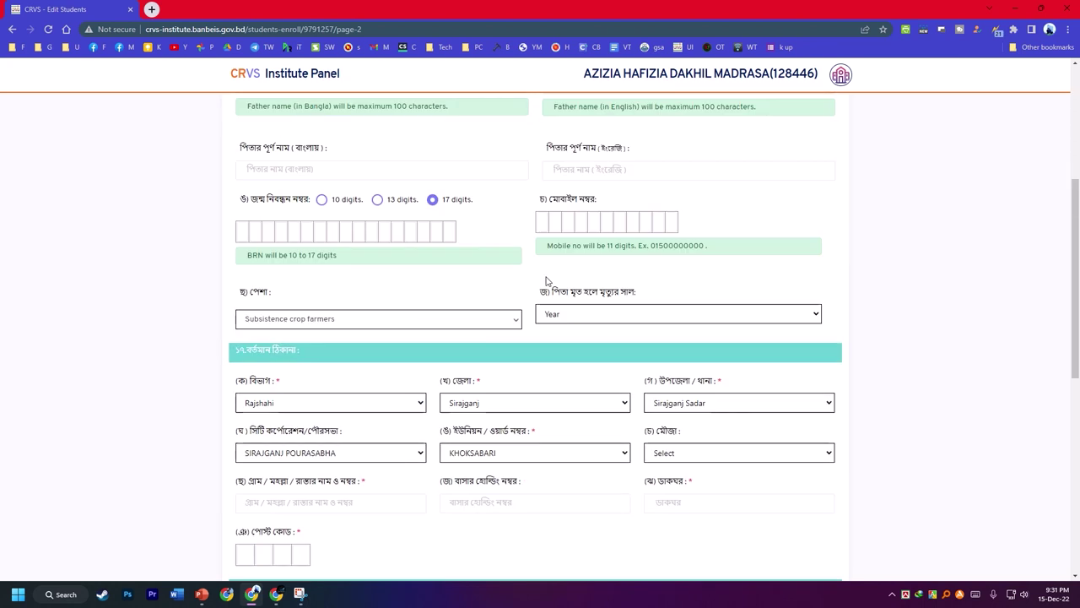
scroll(276, 284, "up", 4)
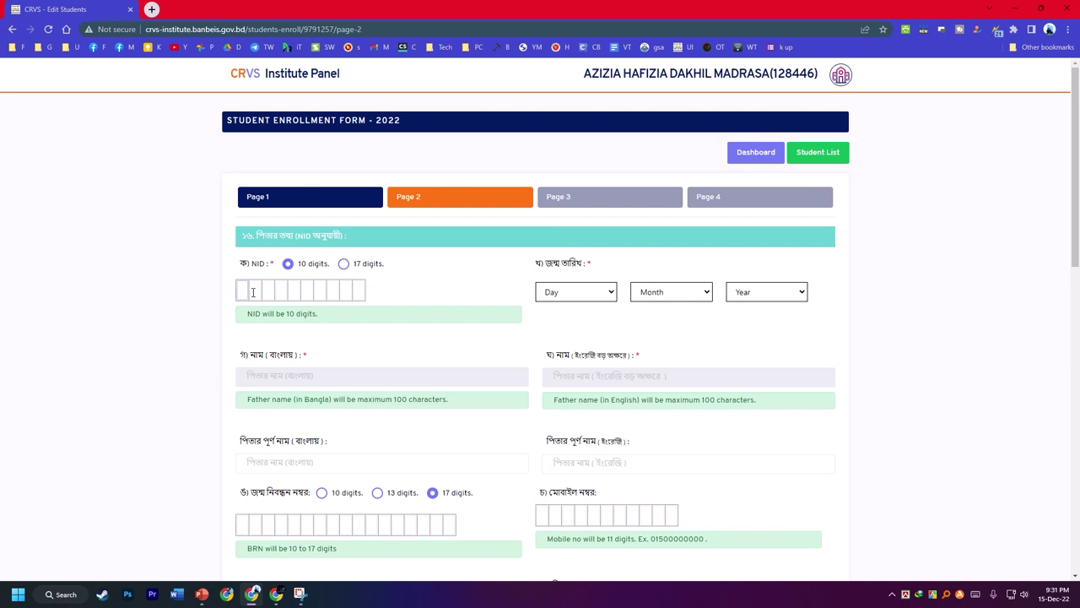
left_click(579, 294)
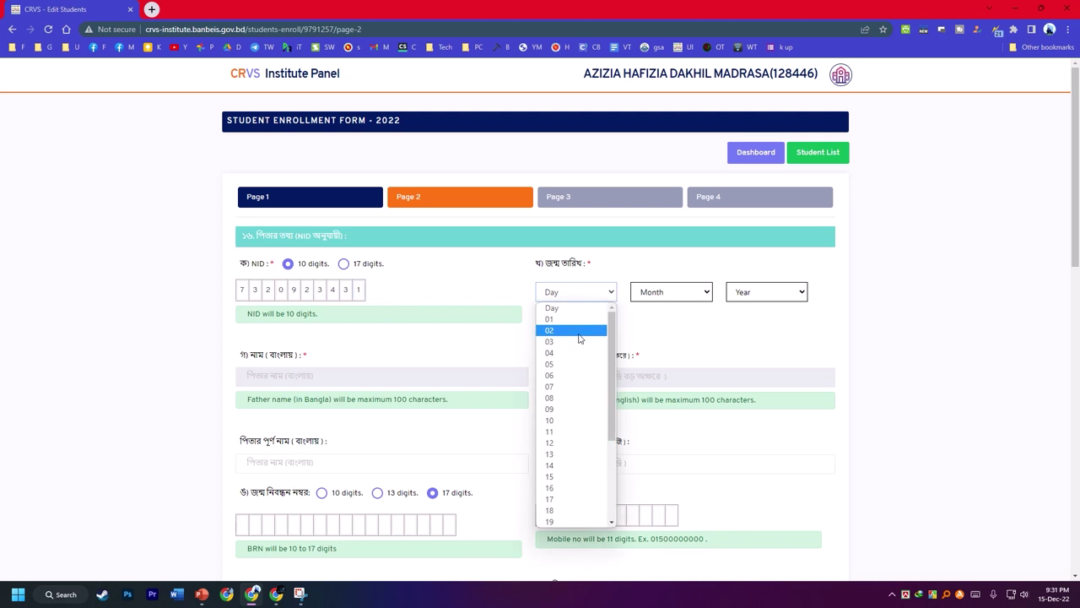
left_click(557, 376)
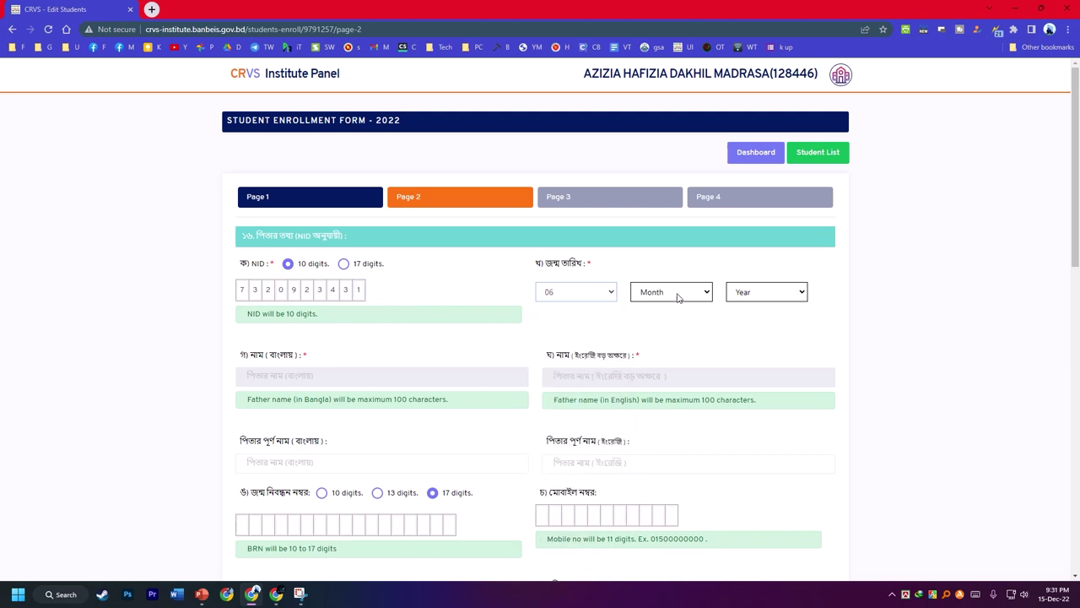
left_click(675, 292)
left_click(667, 432)
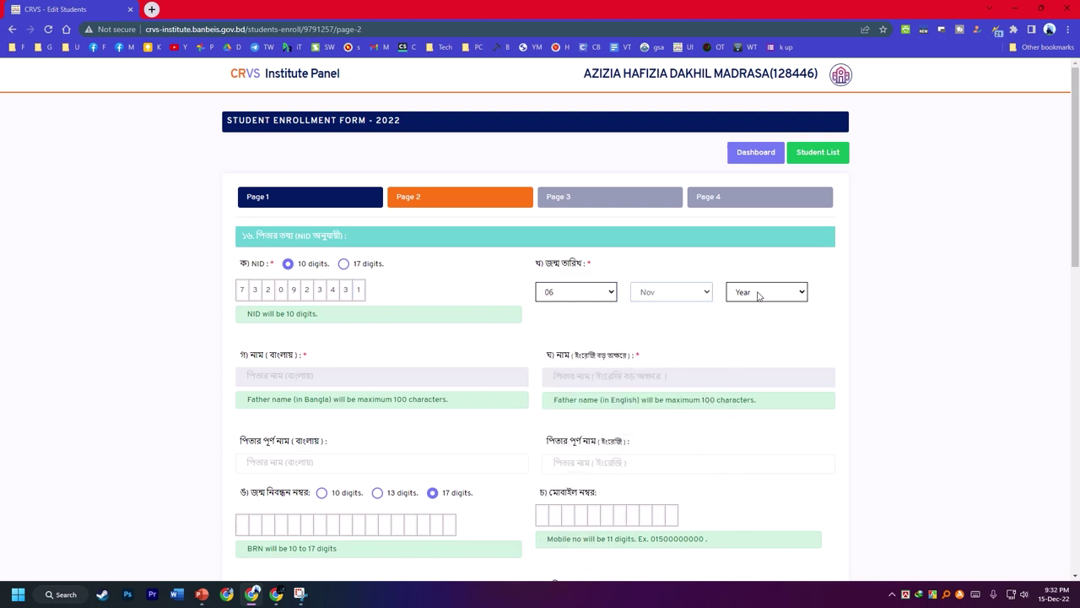
left_click(758, 293)
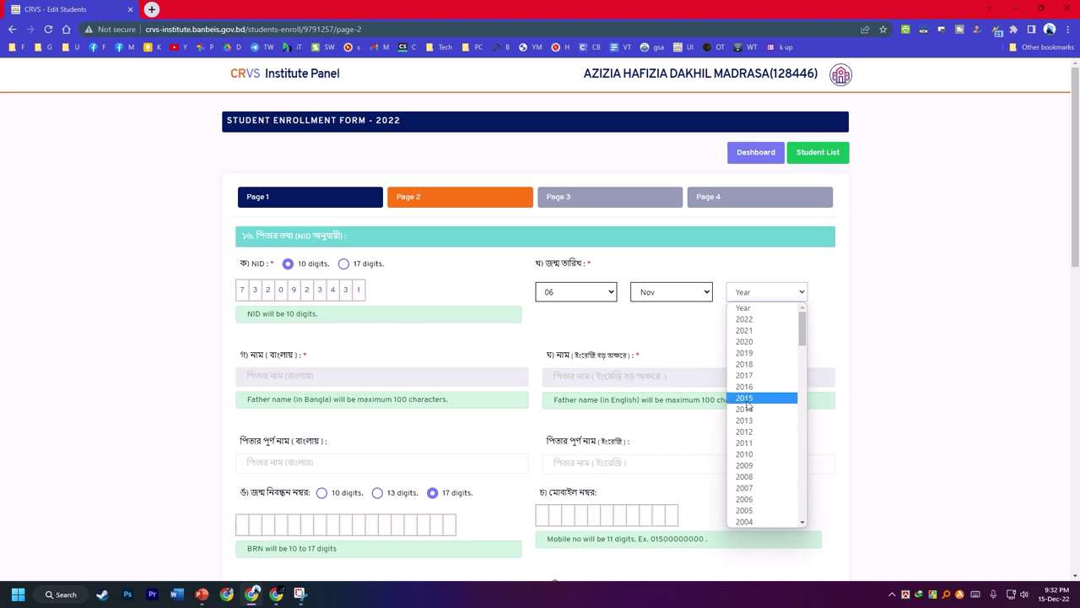
scroll(747, 407, "down", 15)
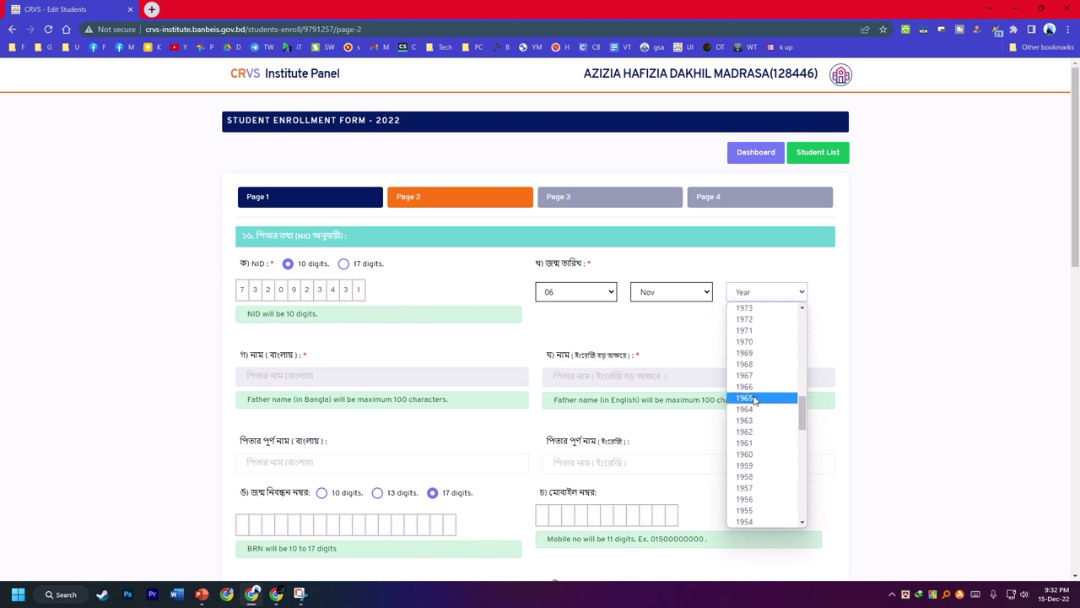
left_click(746, 375)
- Copy the father's English and Bangla names into both full-name fields
scroll(725, 363, "down", 1)
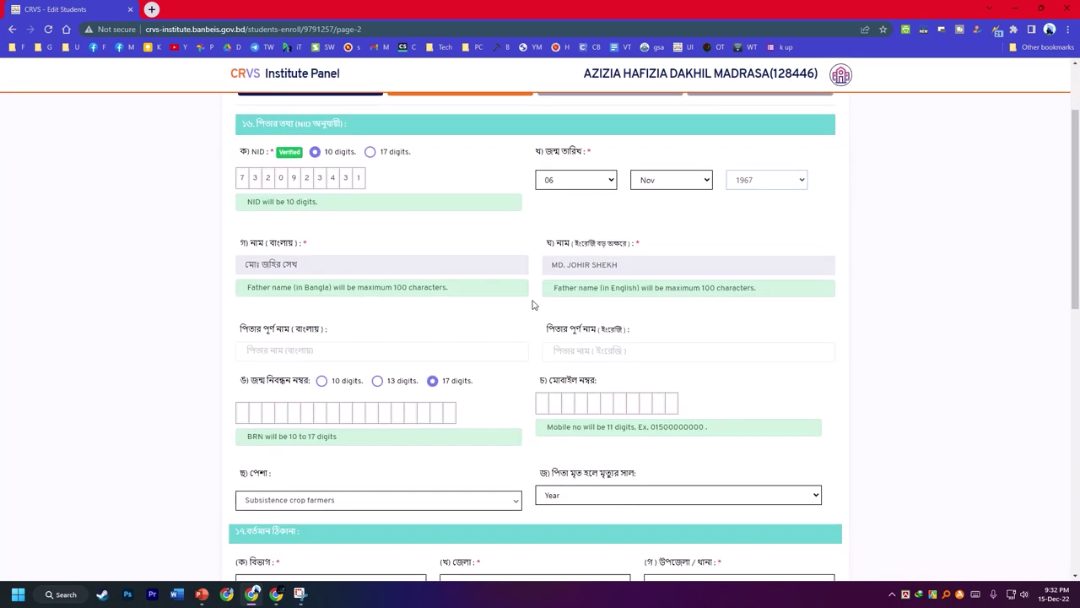
left_click_drag(644, 265, 514, 260)
left_click_drag(584, 265, 595, 351)
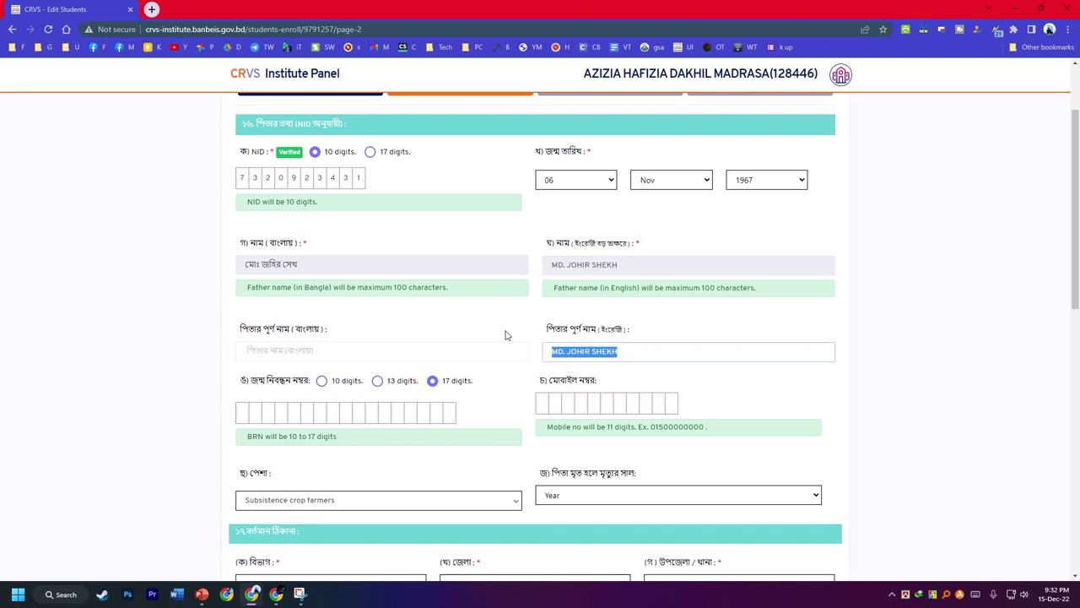
left_click_drag(338, 283, 203, 254)
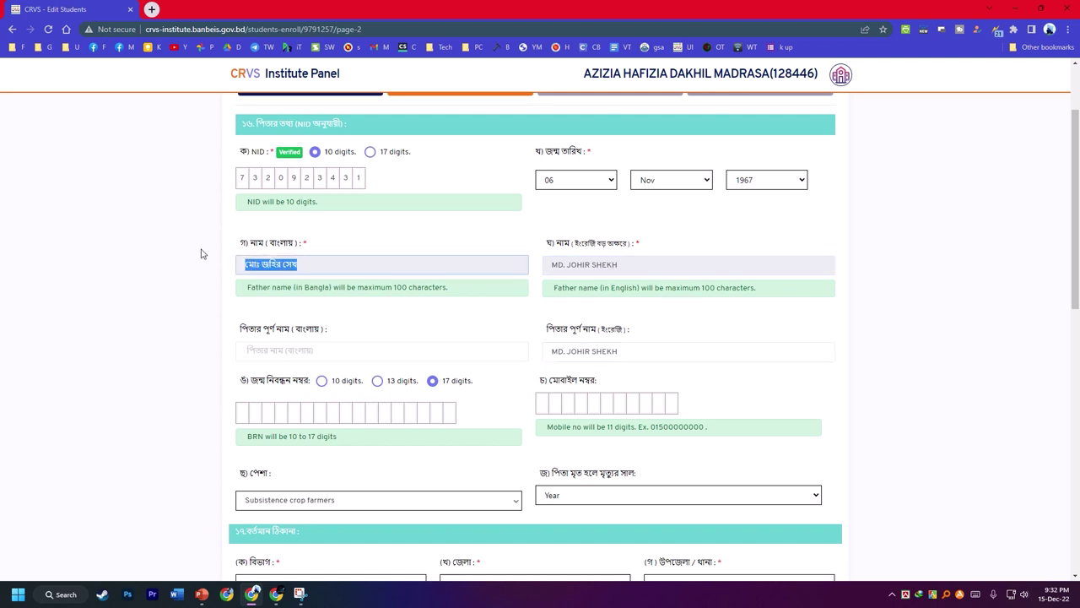
left_click_drag(271, 264, 279, 351)
scroll(355, 361, "down", 2)
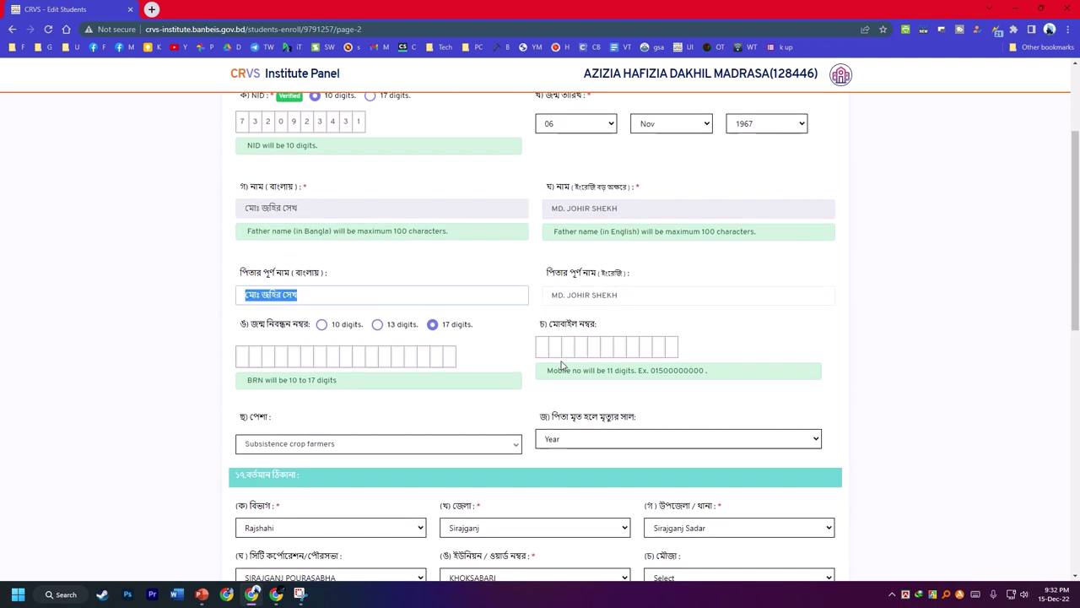
- Set the present-address mouza to Khalisakura and post code 6700, and copy in the post office
scroll(355, 360, "down", 2)
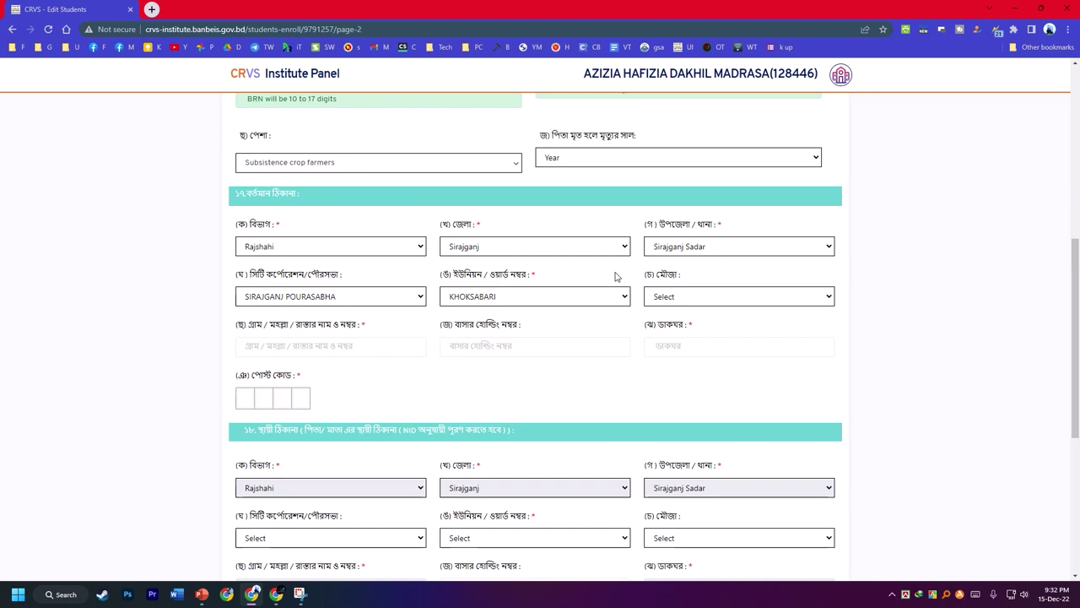
scroll(517, 247, "down", 1)
left_click(692, 242)
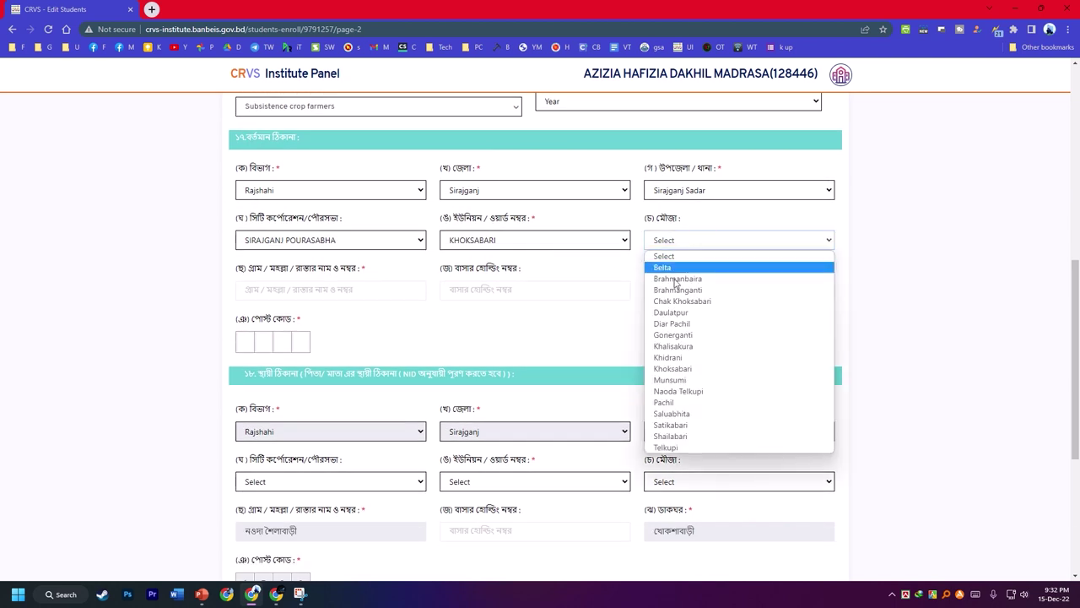
left_click(684, 348)
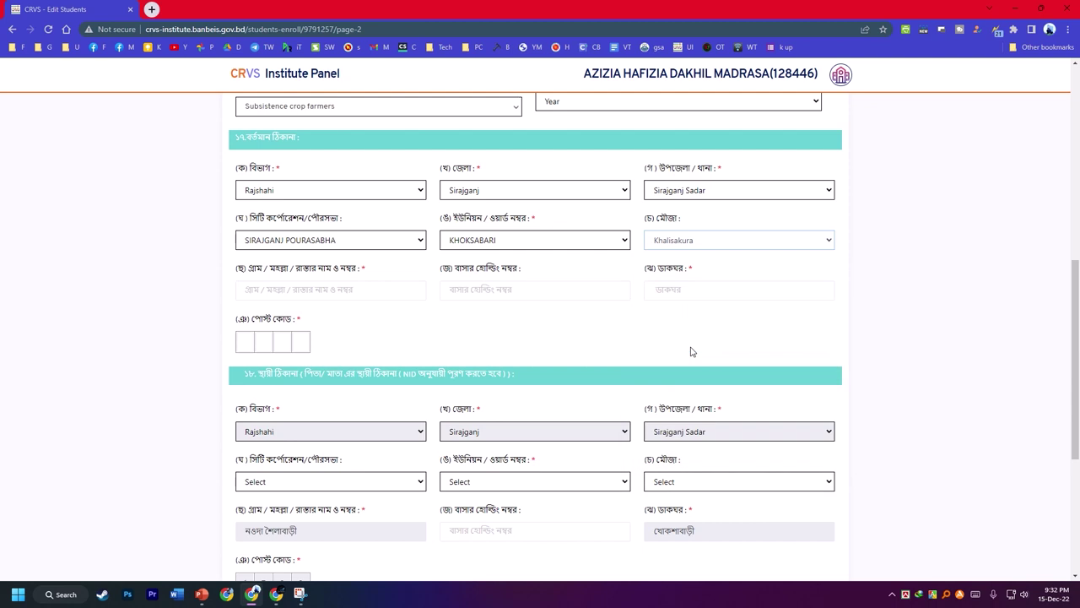
left_click(242, 336)
type("6")
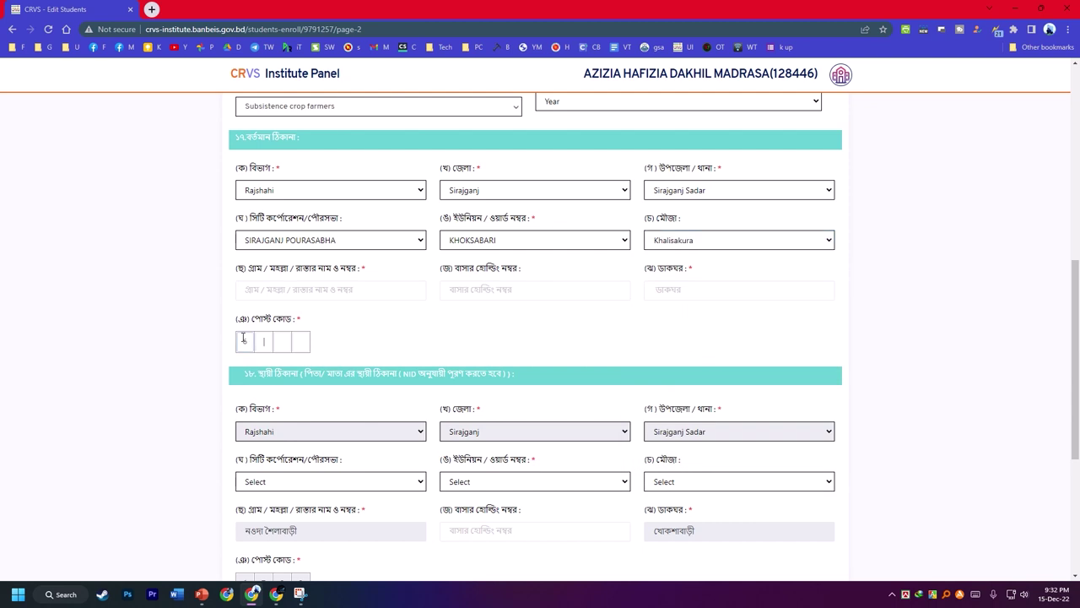
type("700")
scroll(505, 340, "down", 2)
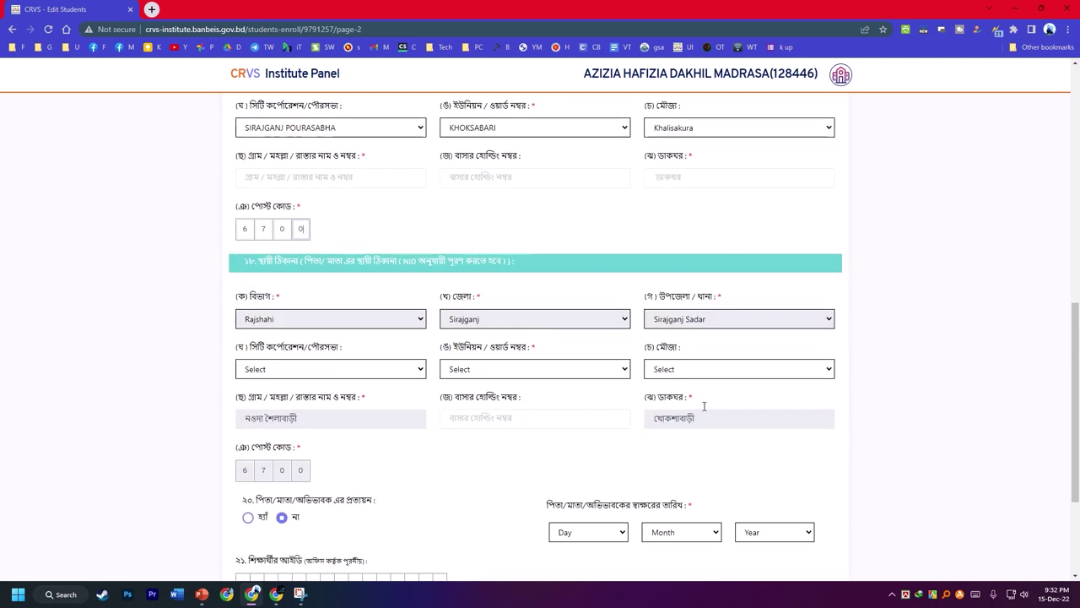
left_click_drag(718, 415, 704, 181)
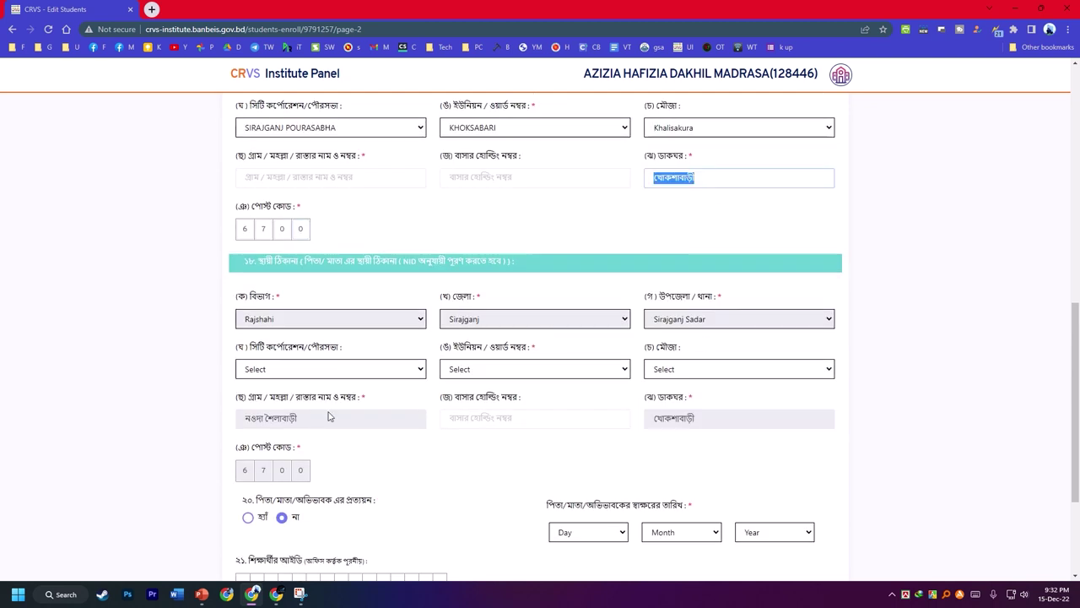
left_click_drag(329, 416, 169, 427)
left_click_drag(275, 419, 317, 179)
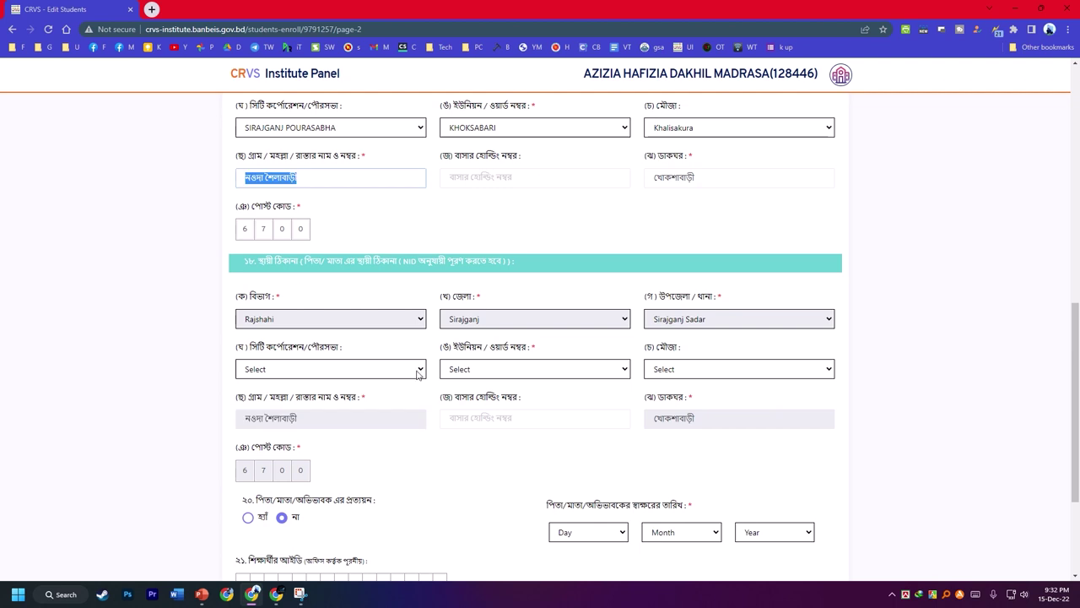
left_click(320, 369)
left_click(277, 394)
left_click(506, 368)
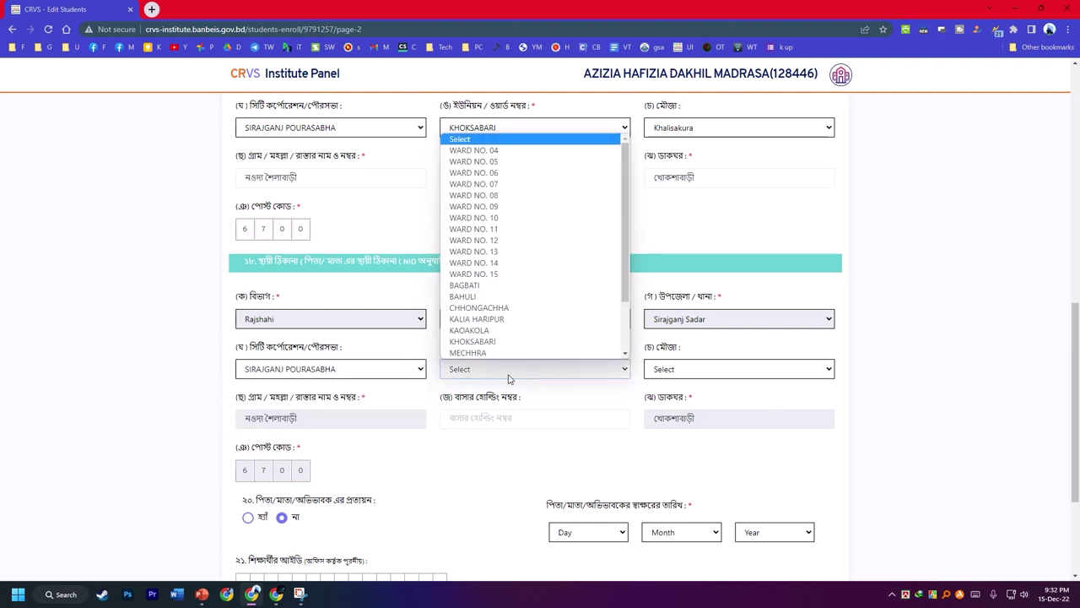
left_click(486, 341)
left_click(725, 369)
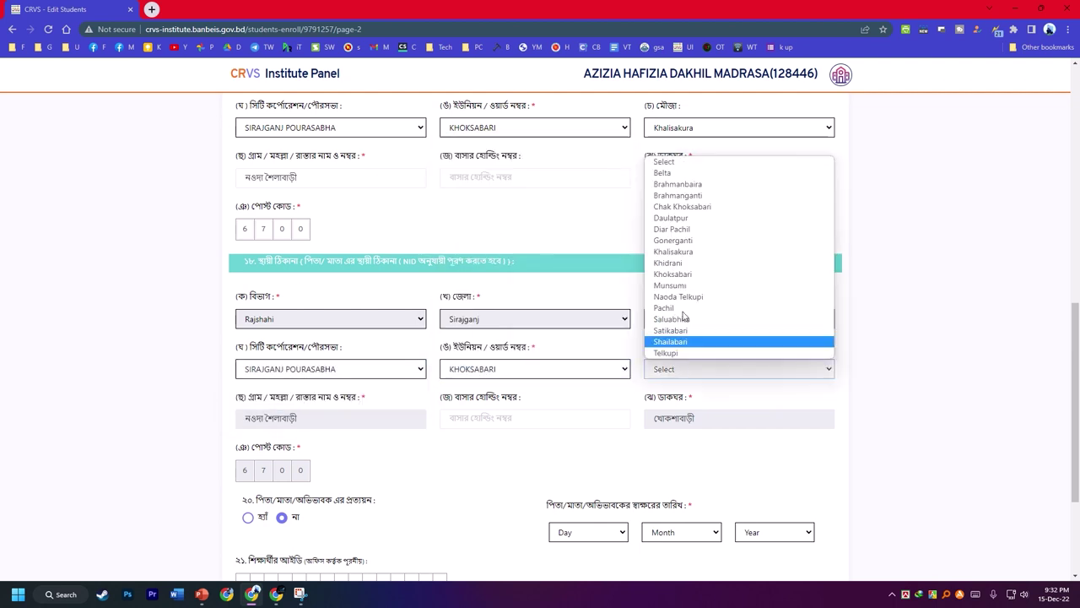
left_click(673, 252)
- Date the guardian's signature 01 Dec 2022 and save page 2
scroll(453, 363, "down", 3)
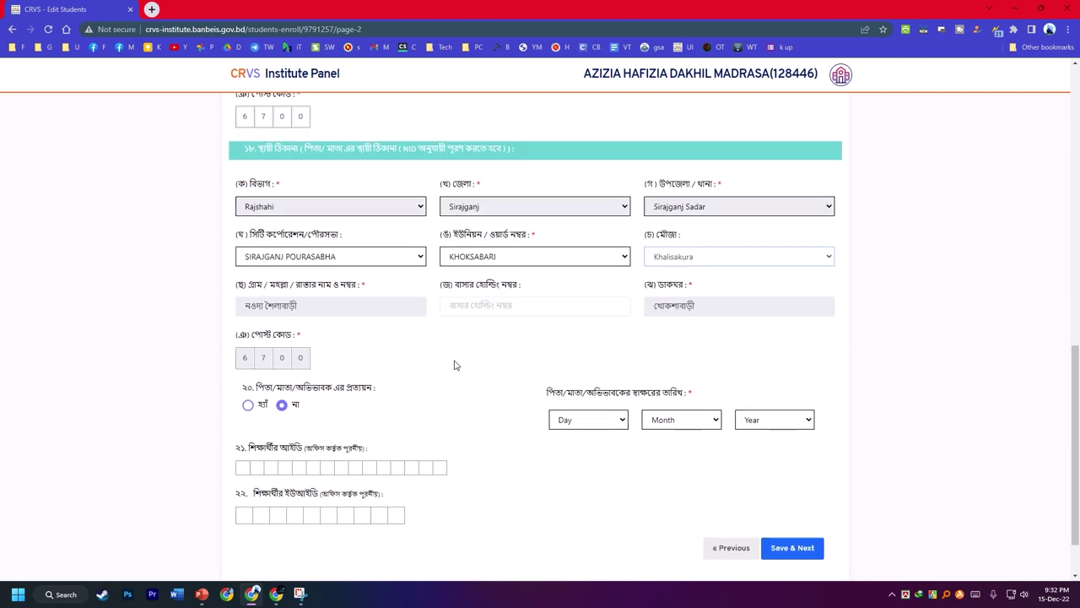
left_click(587, 372)
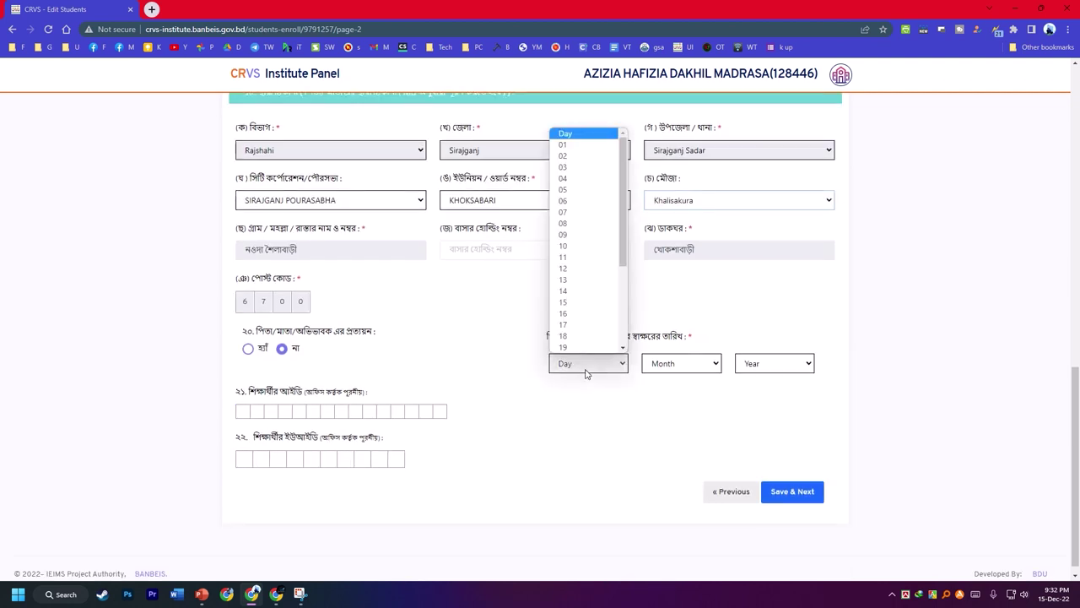
left_click(586, 145)
left_click(673, 368)
left_click(664, 511)
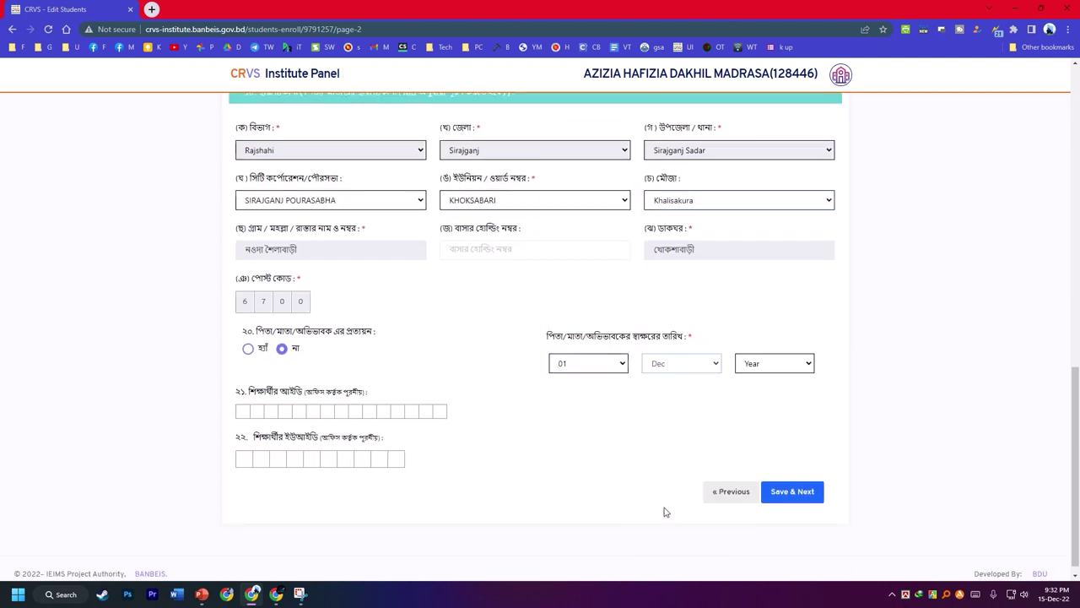
left_click(673, 366)
left_click(774, 363)
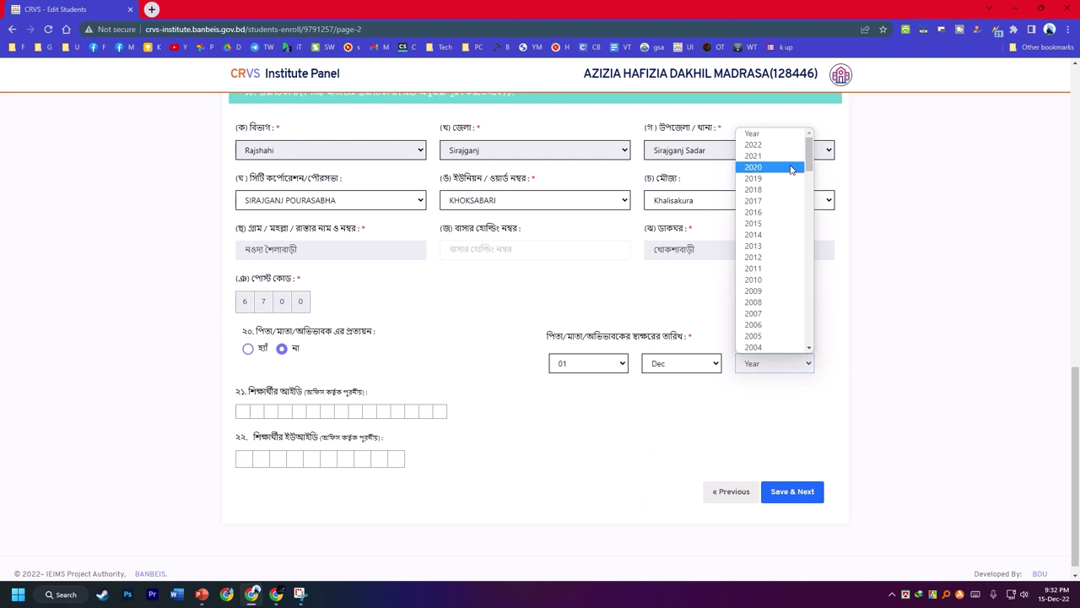
left_click(754, 145)
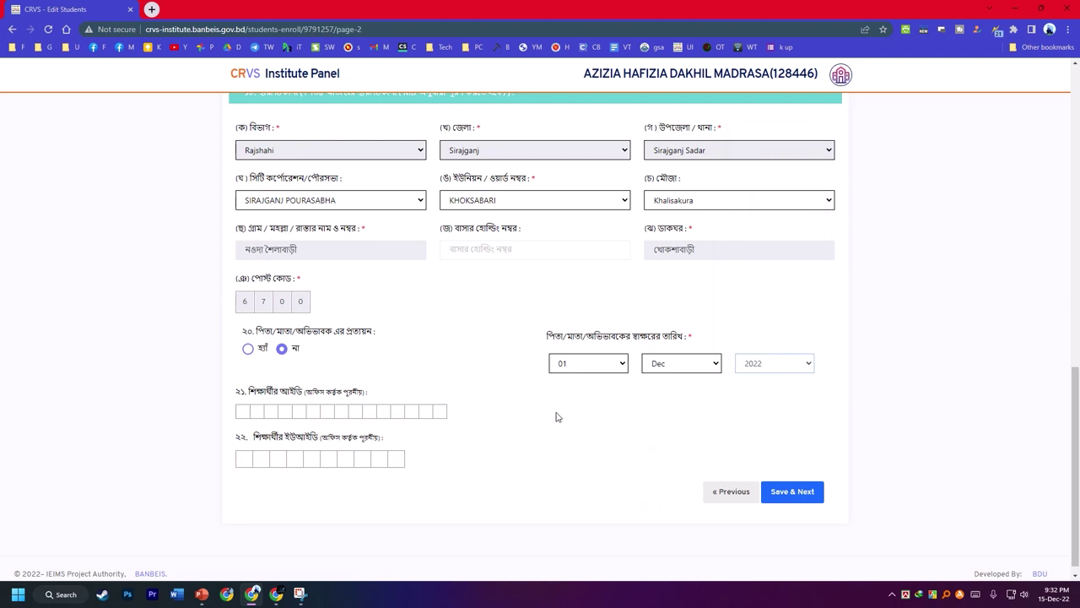
left_click(807, 495)
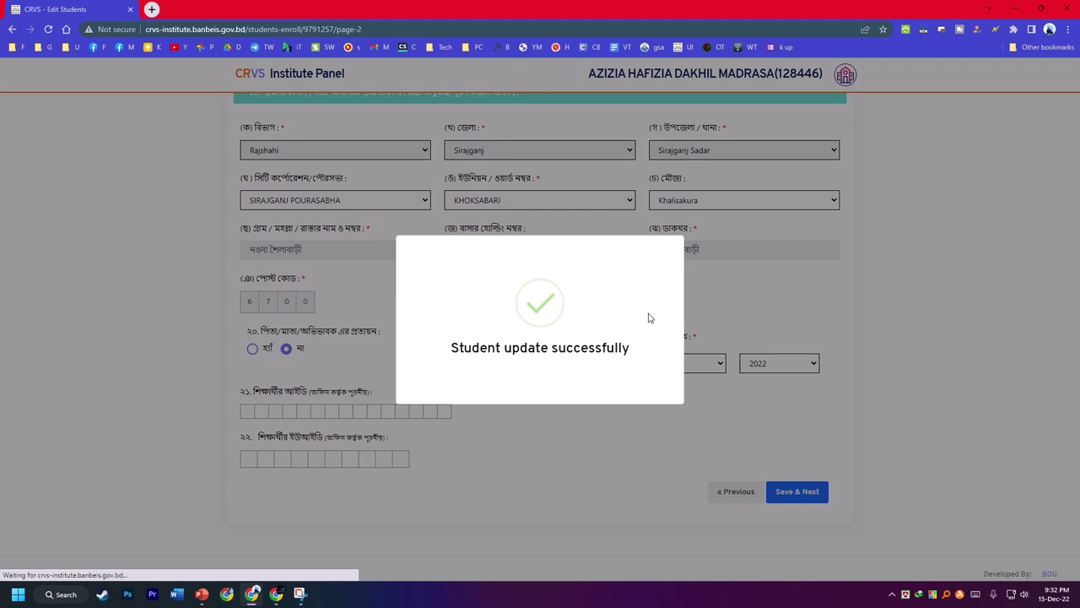
- Scroll over page 3 to check the pre-filled name, class ষষ্ঠ and roll 13
scroll(559, 337, "up", 8)
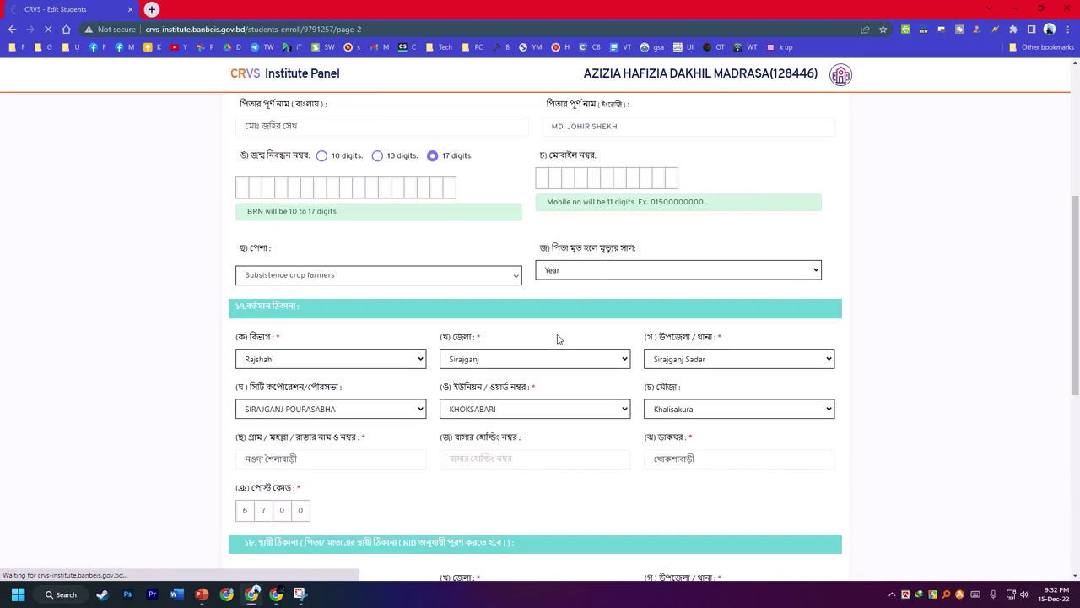
scroll(558, 340, "up", 3)
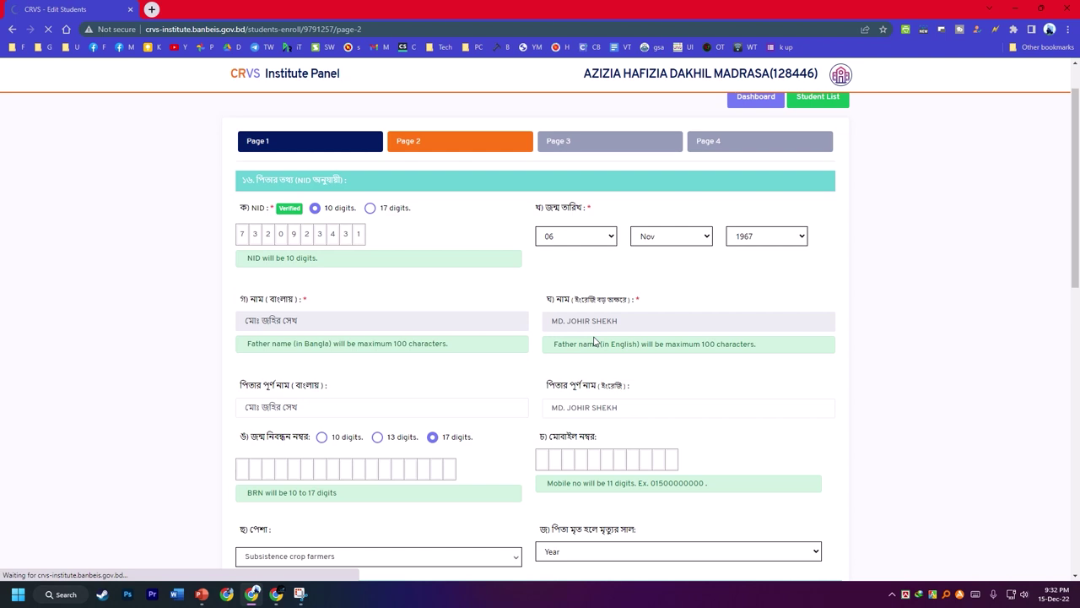
scroll(465, 330, "down", 4)
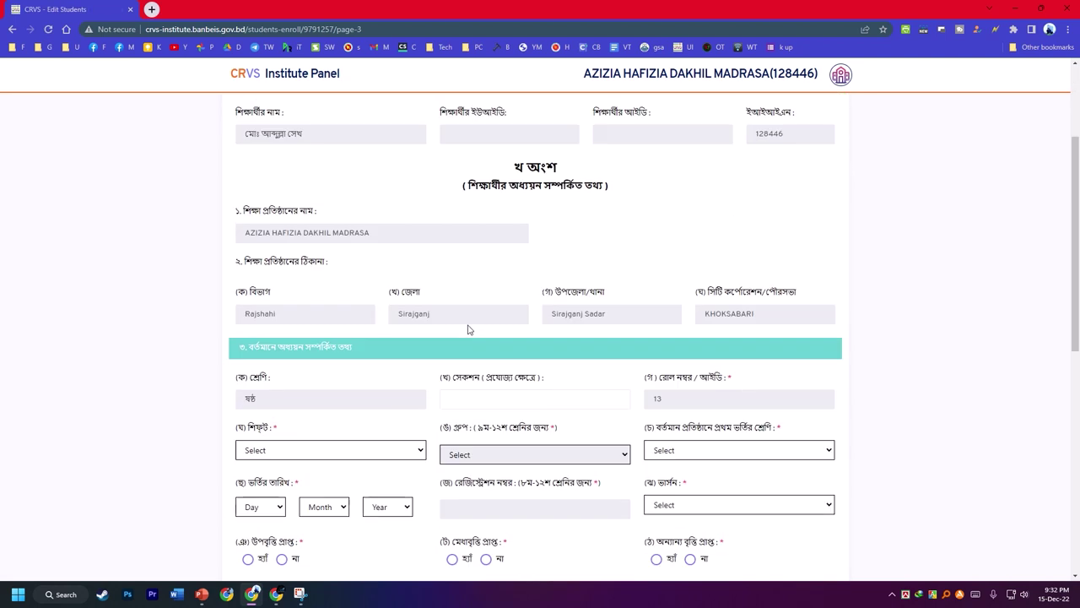
- Fill page 3's study details with the p3 autofill profile
right_click(898, 223)
mouse_move(754, 386)
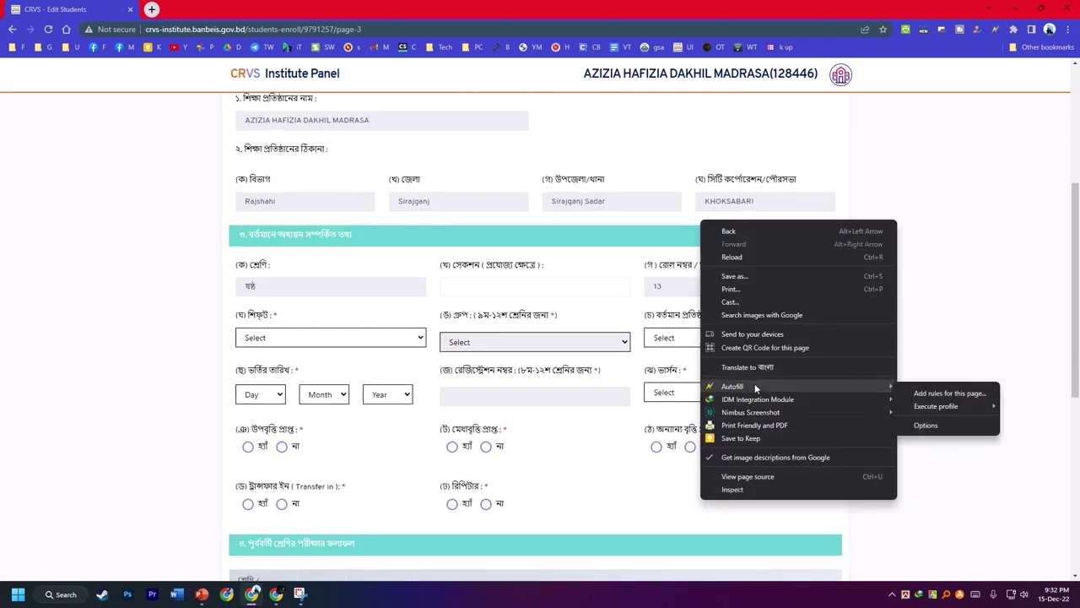
mouse_move(937, 406)
left_click(1023, 465)
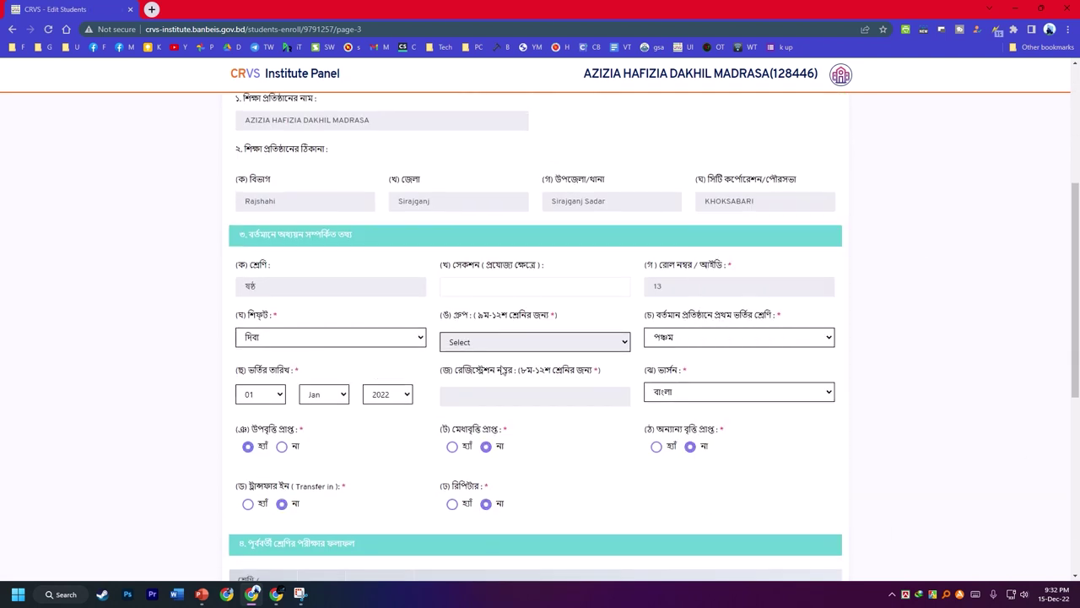
scroll(370, 272, "down", 2)
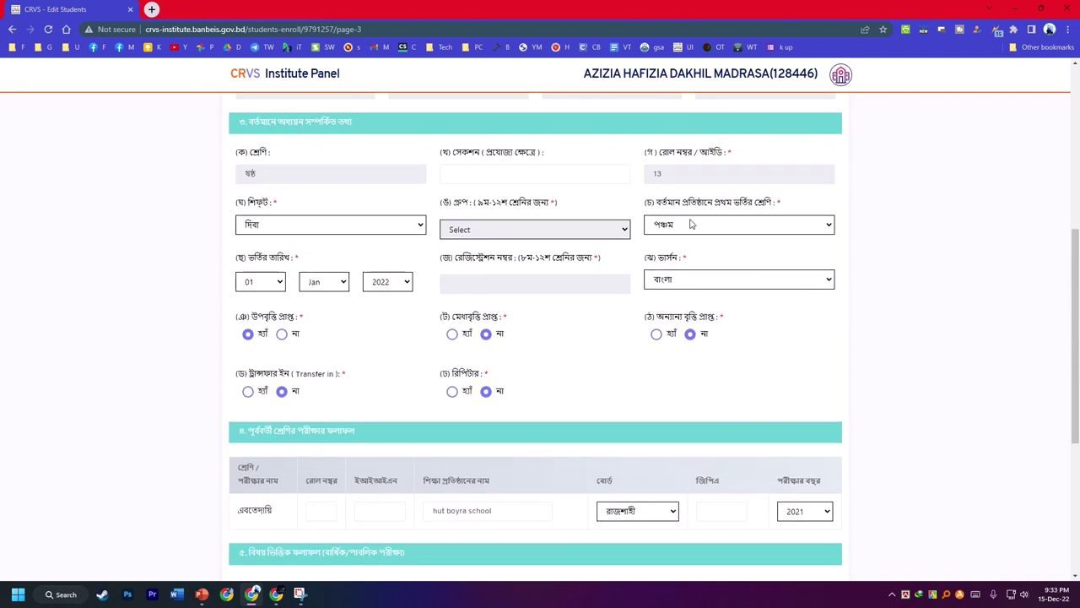
scroll(506, 338, "down", 5)
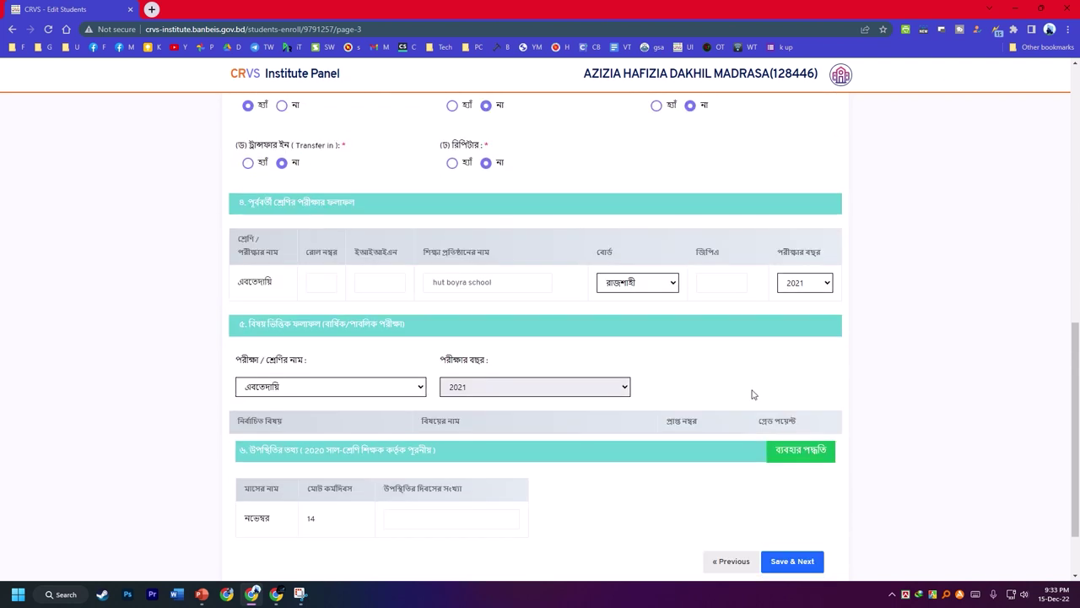
- Enter Pass as the previous exam GPA after the missing-GPA warning, then save page 3
left_click(788, 481)
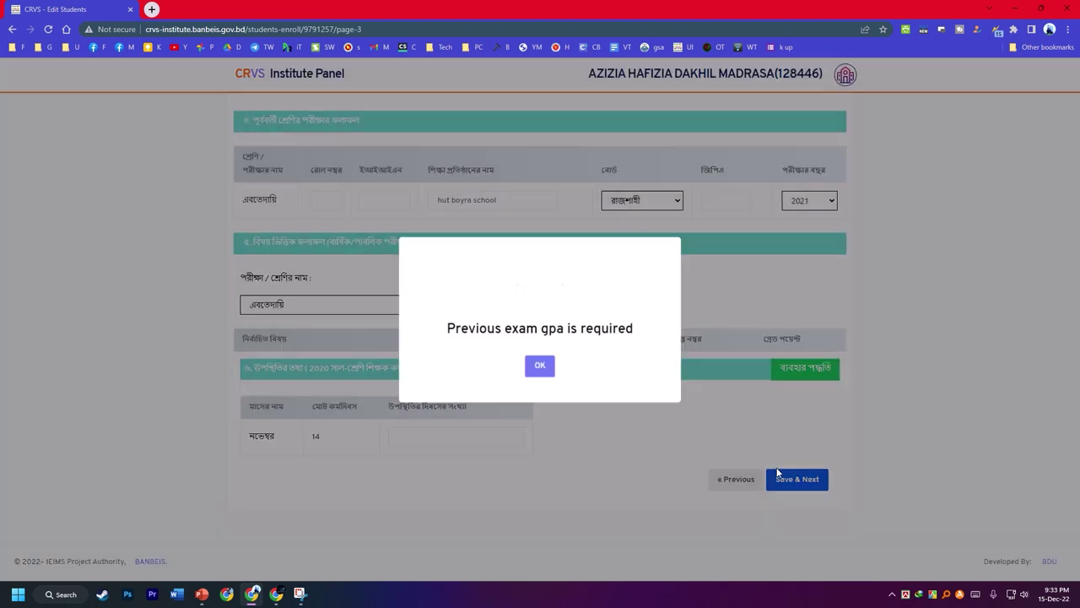
left_click(538, 367)
left_click(722, 200)
type("Pass")
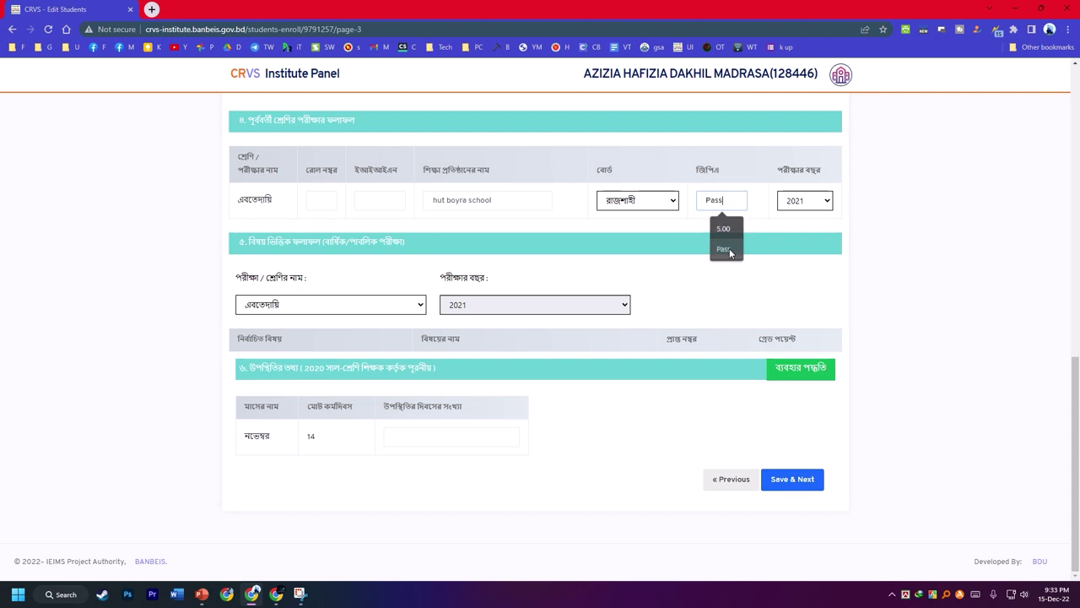
scroll(673, 268, "up", 5)
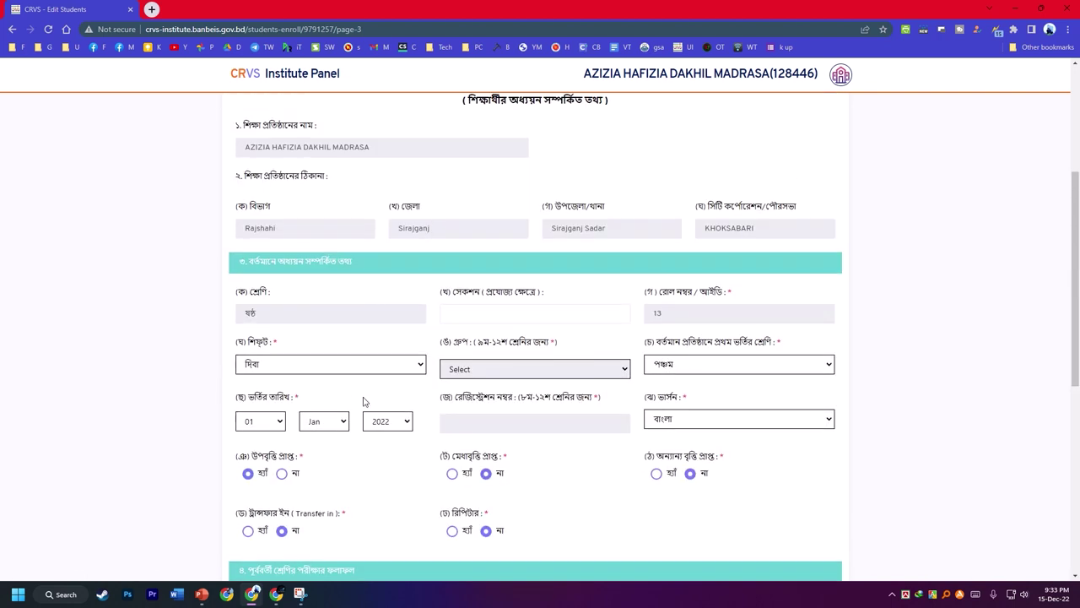
scroll(365, 401, "down", 5)
left_click(792, 478)
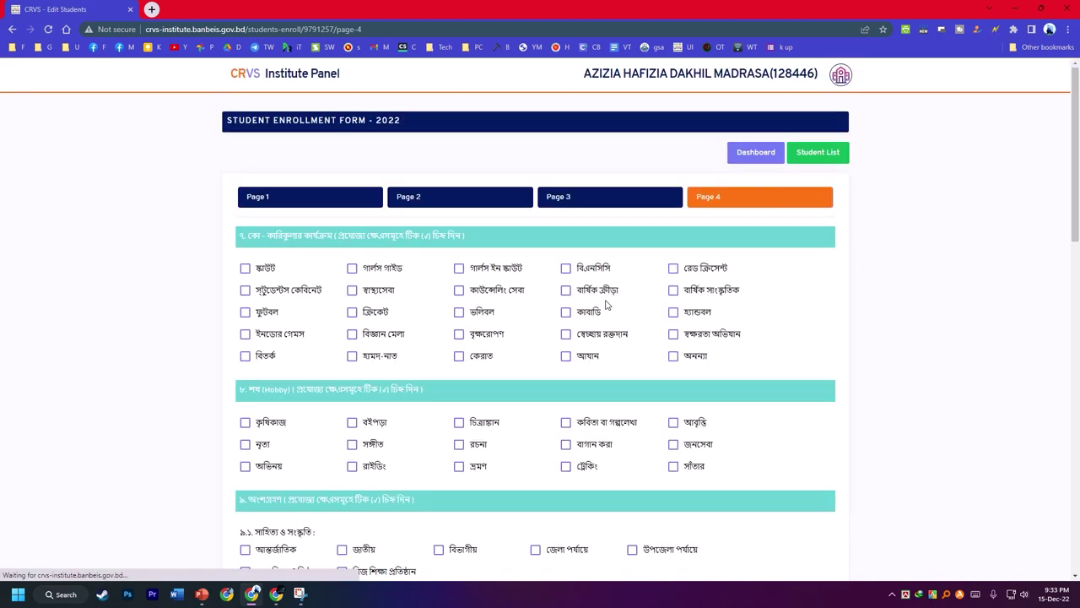
- Apply the p1 profile to page 4's activities and hobbies, then Save & Finished
right_click(855, 272)
mouse_move(889, 437)
mouse_move(798, 456)
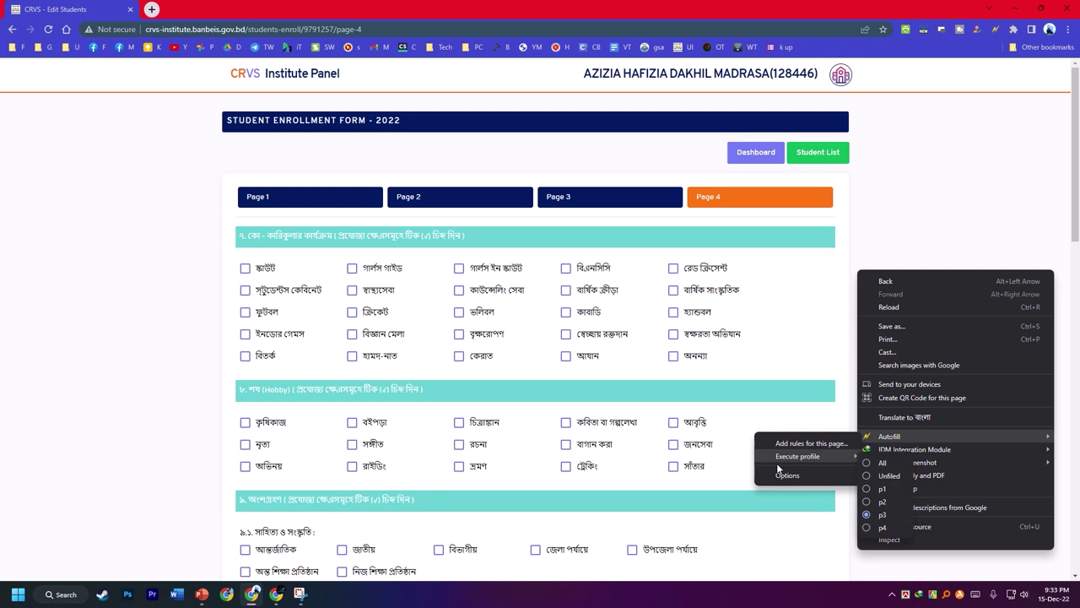
left_click(878, 489)
scroll(540, 304, "down", 5)
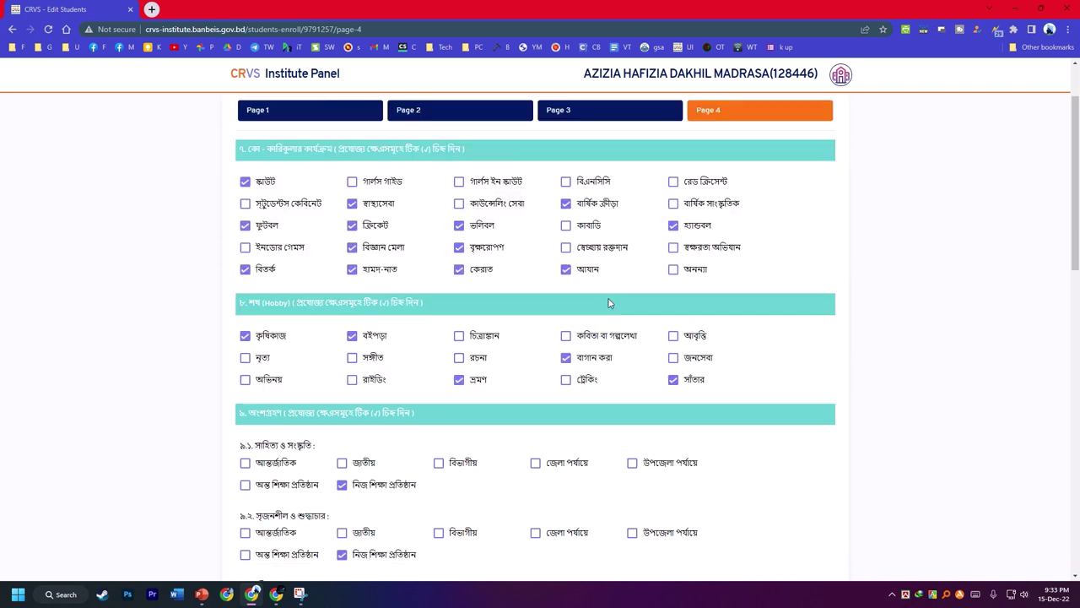
scroll(462, 323, "down", 8)
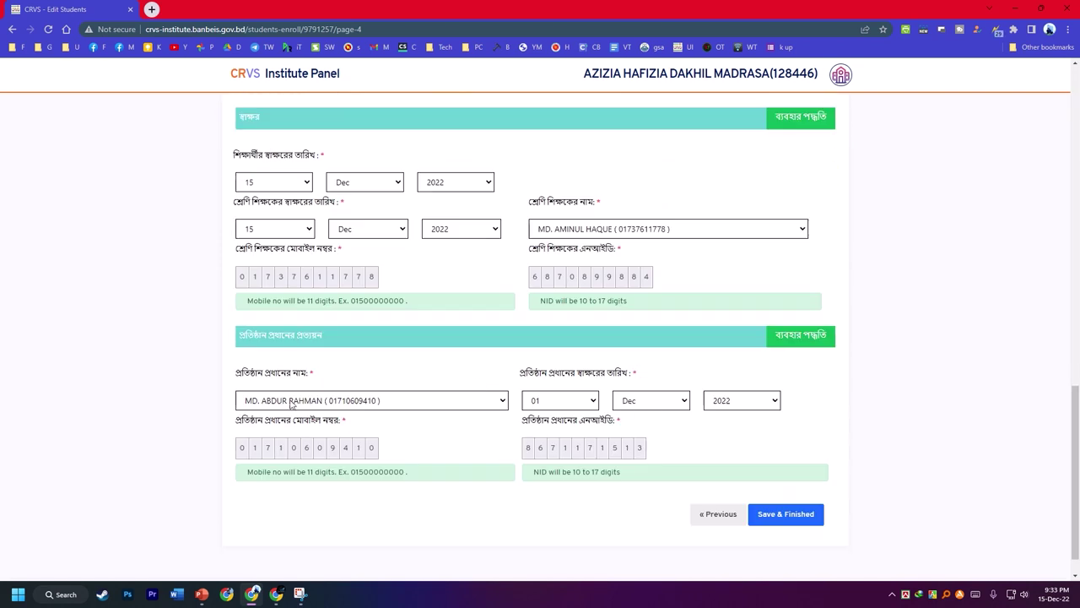
scroll(359, 270, "up", 4)
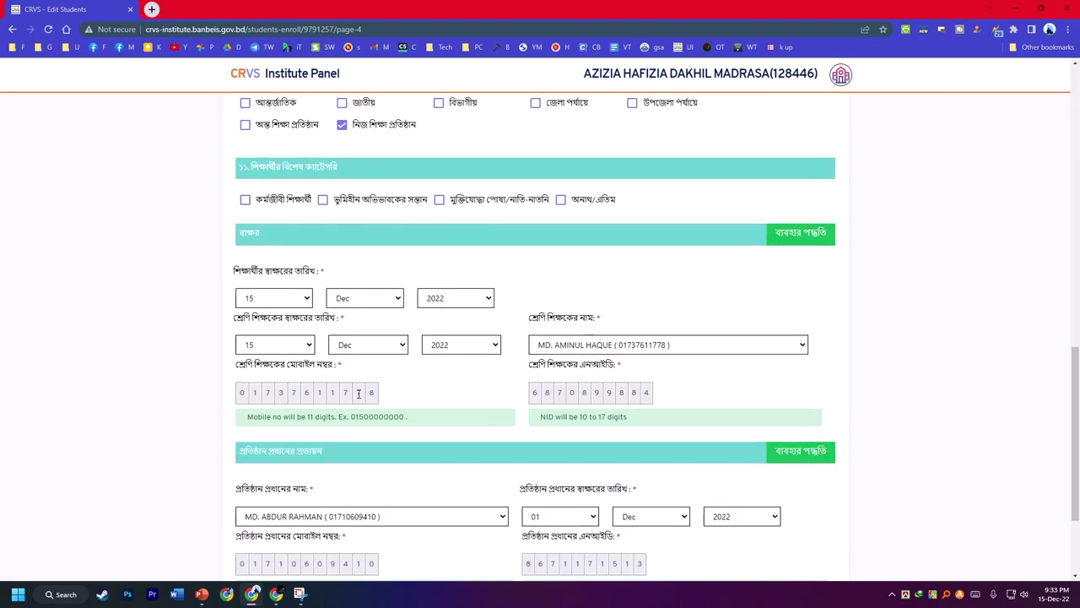
scroll(391, 380, "down", 5)
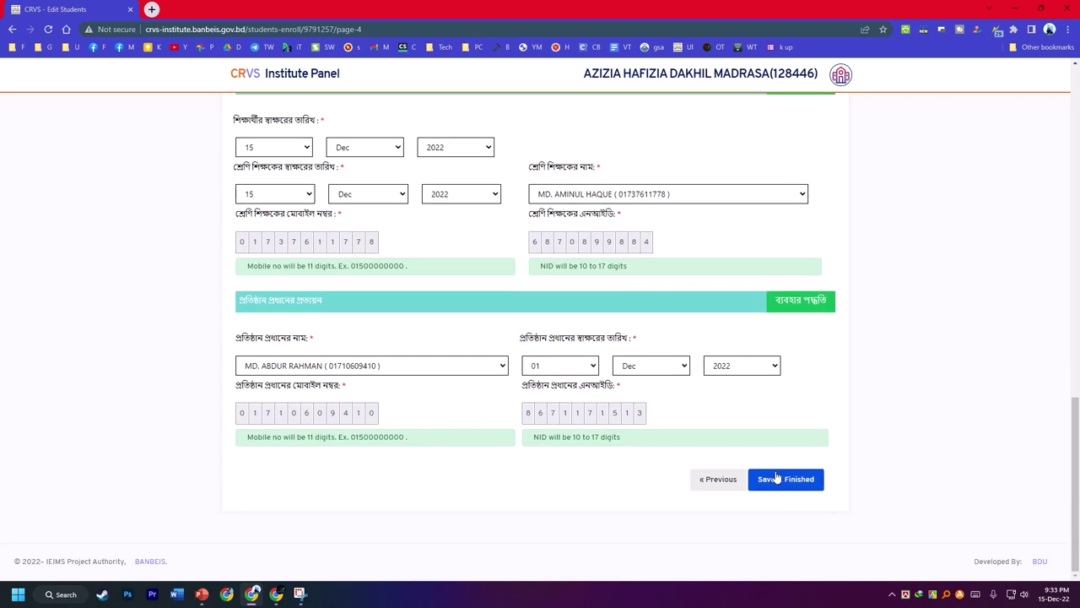
left_click(777, 475)
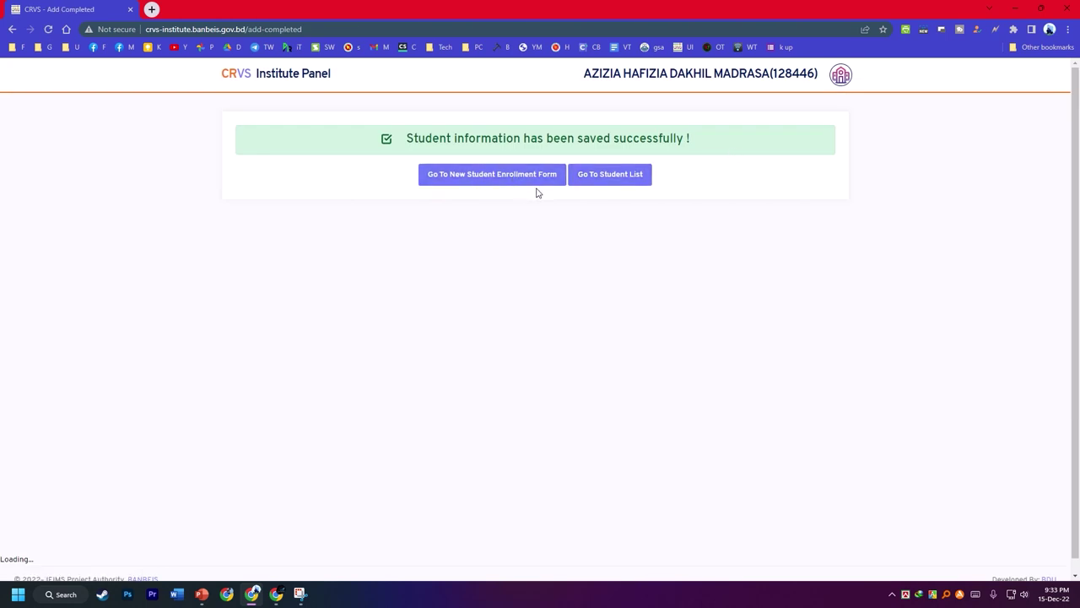
- Go to the Student List and scroll through the newly enrolled ষষ্ঠ-class students
left_click(612, 174)
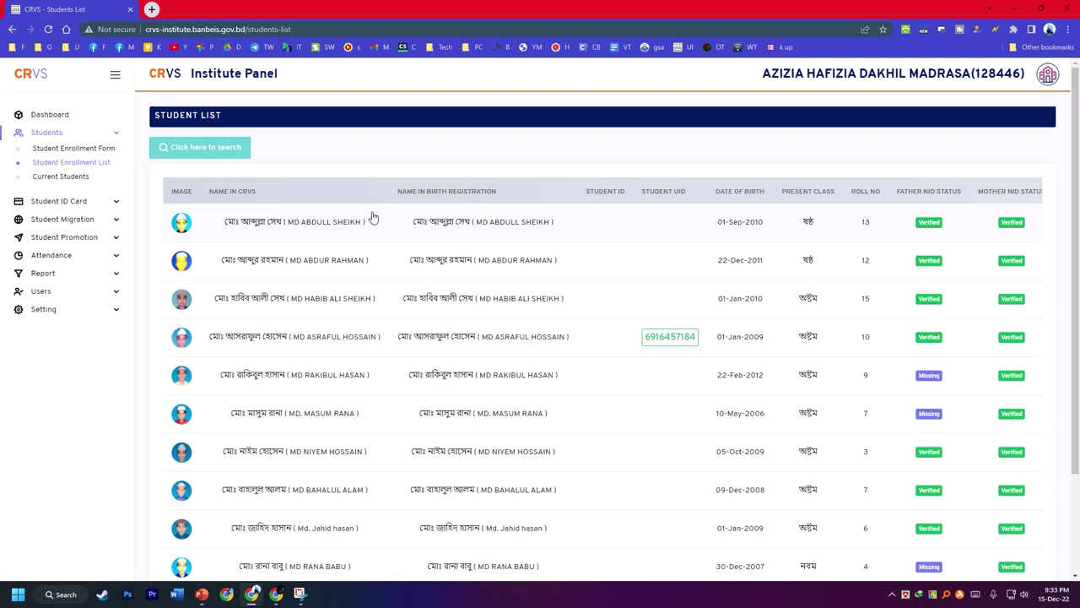
scroll(364, 221, "down", 2)
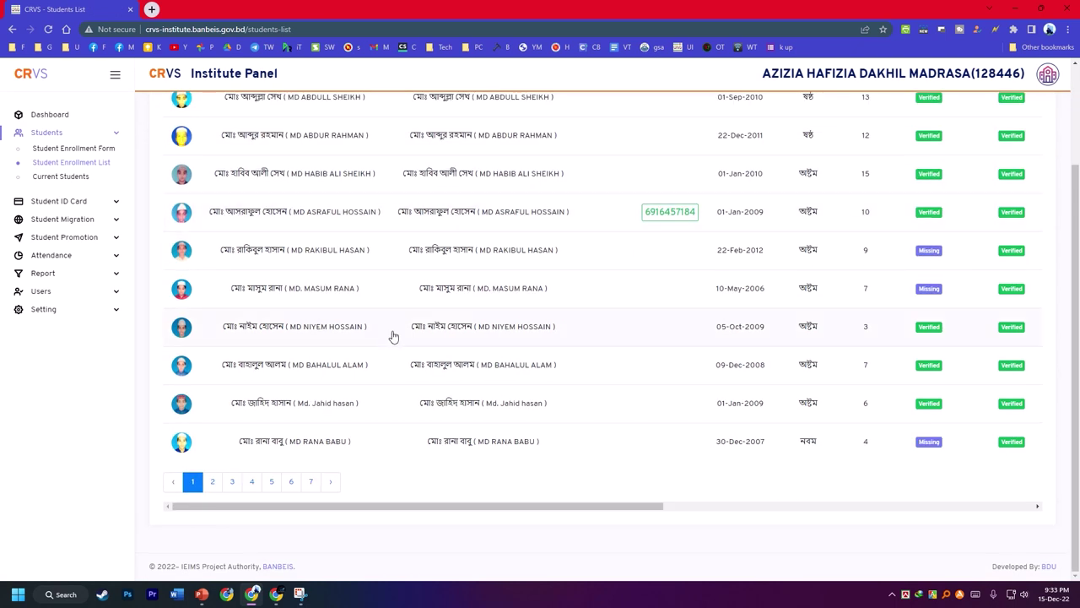
scroll(394, 339, "up", 2)
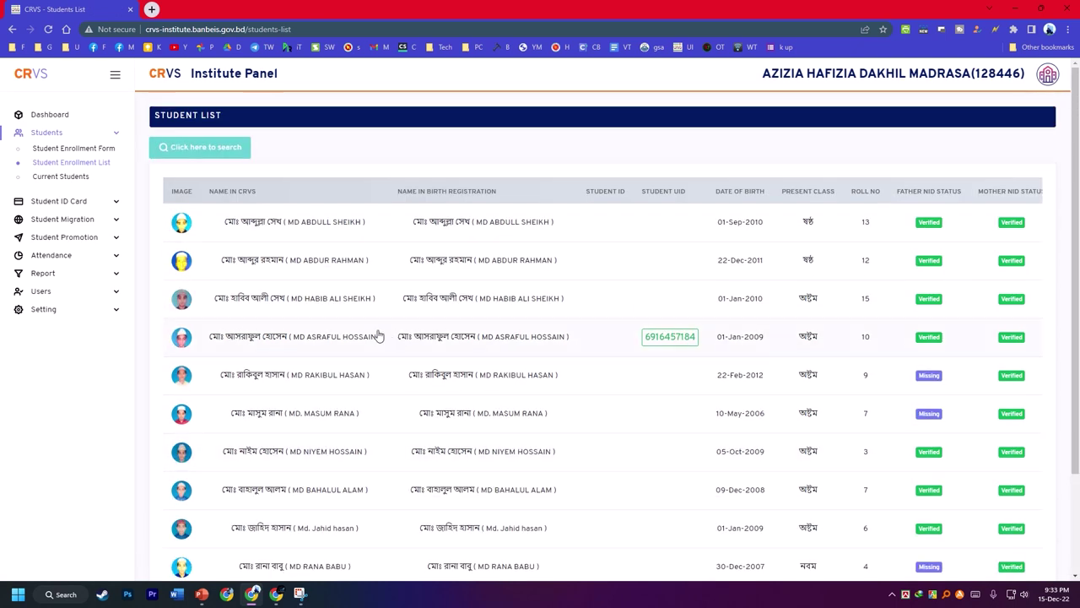